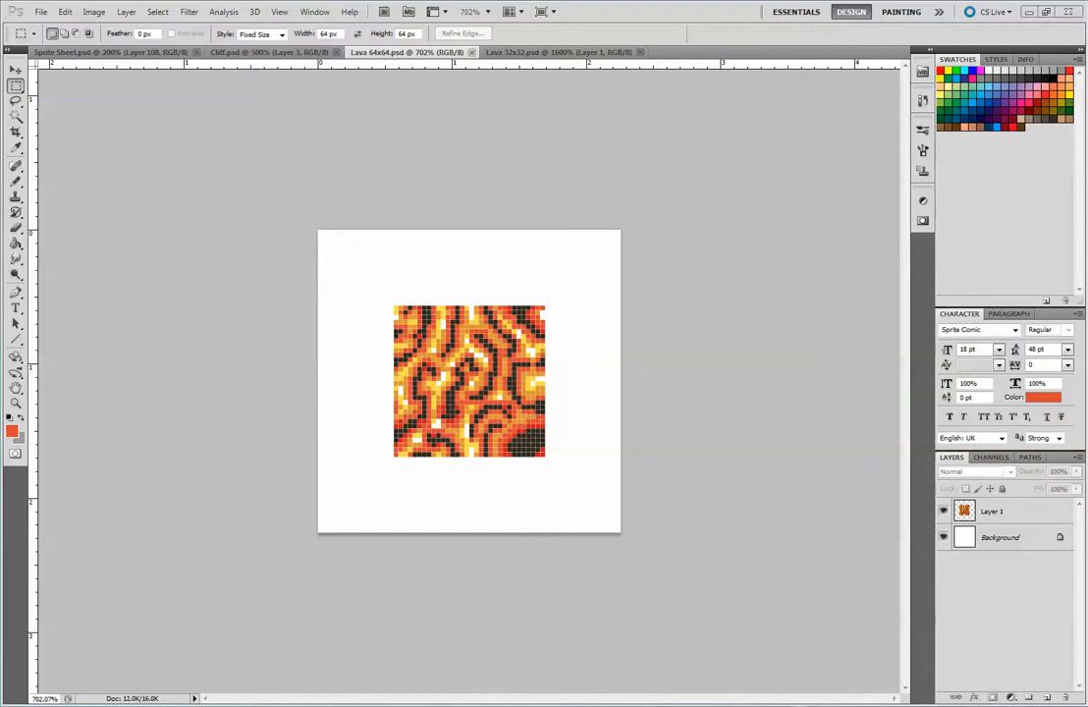
Hide the Background layer and select the lava tile's right half with a fixed 16 × 32 px rectangular marquee.
click(944, 538)
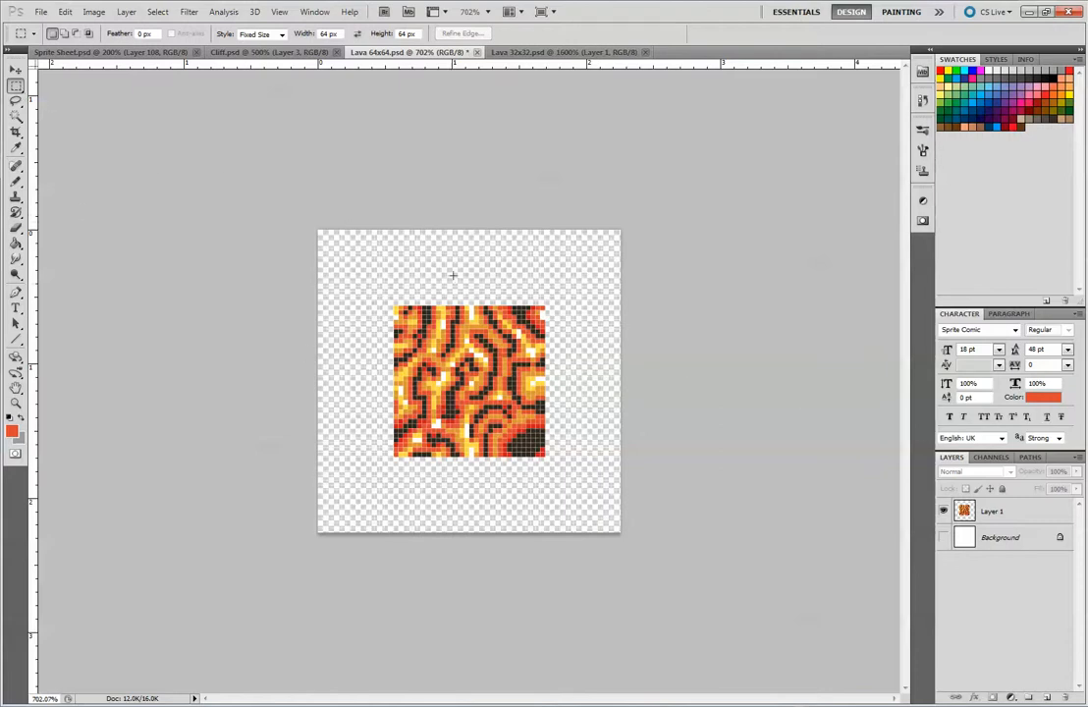
click(322, 35)
text(1)
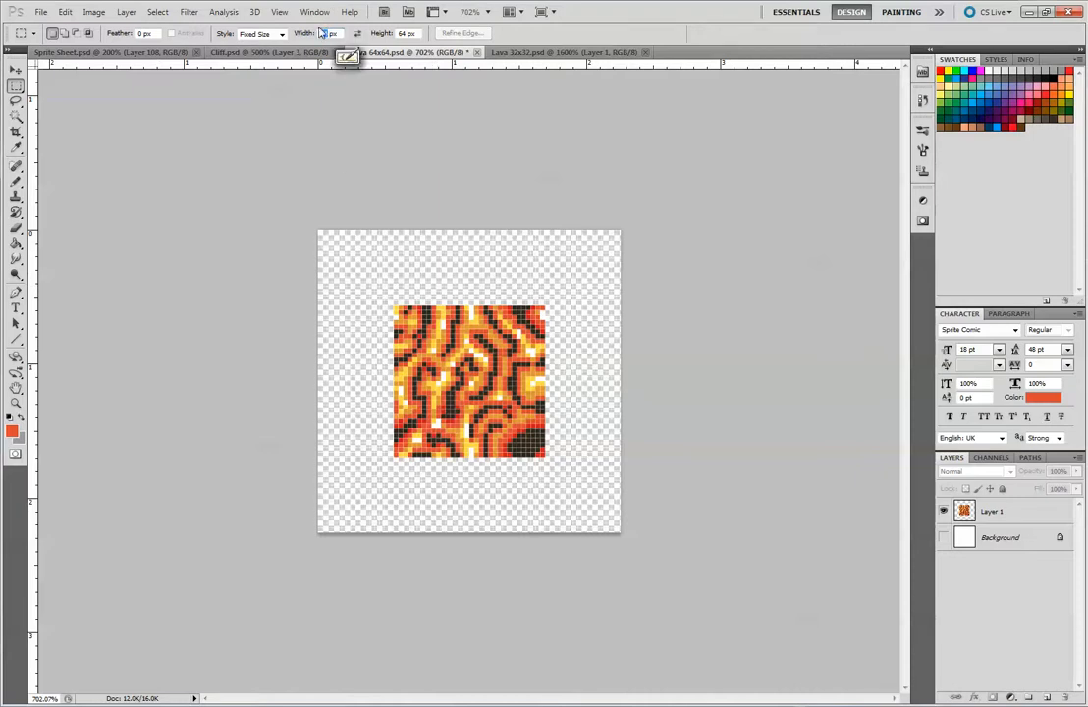
text(6)
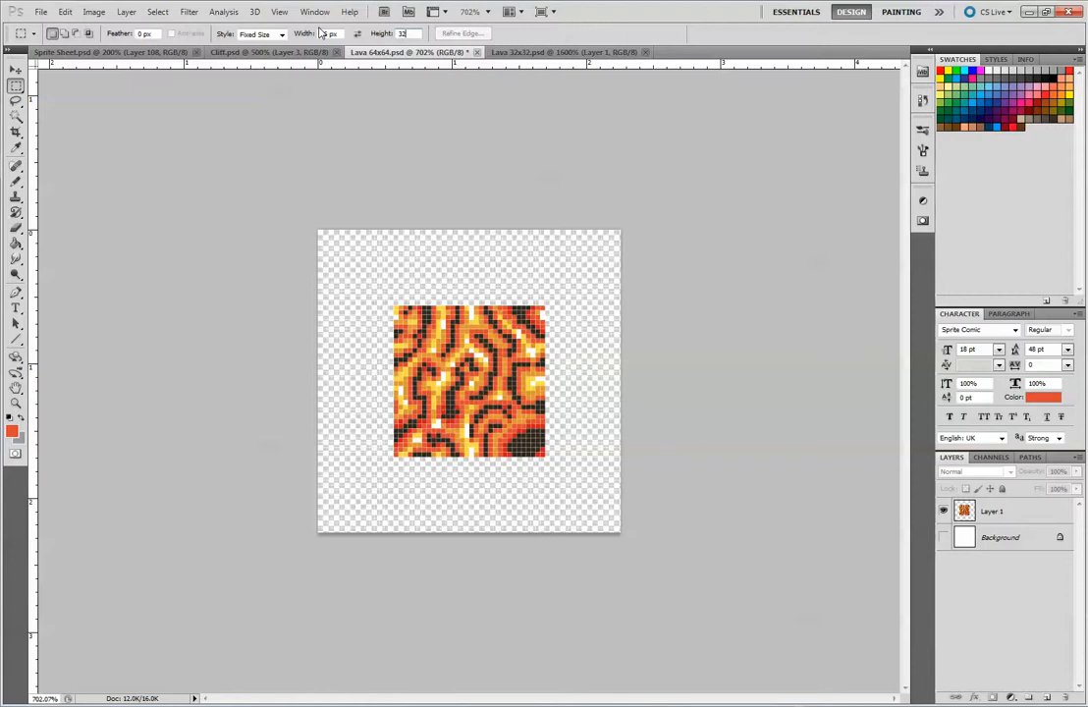
text( px)
click(470, 306)
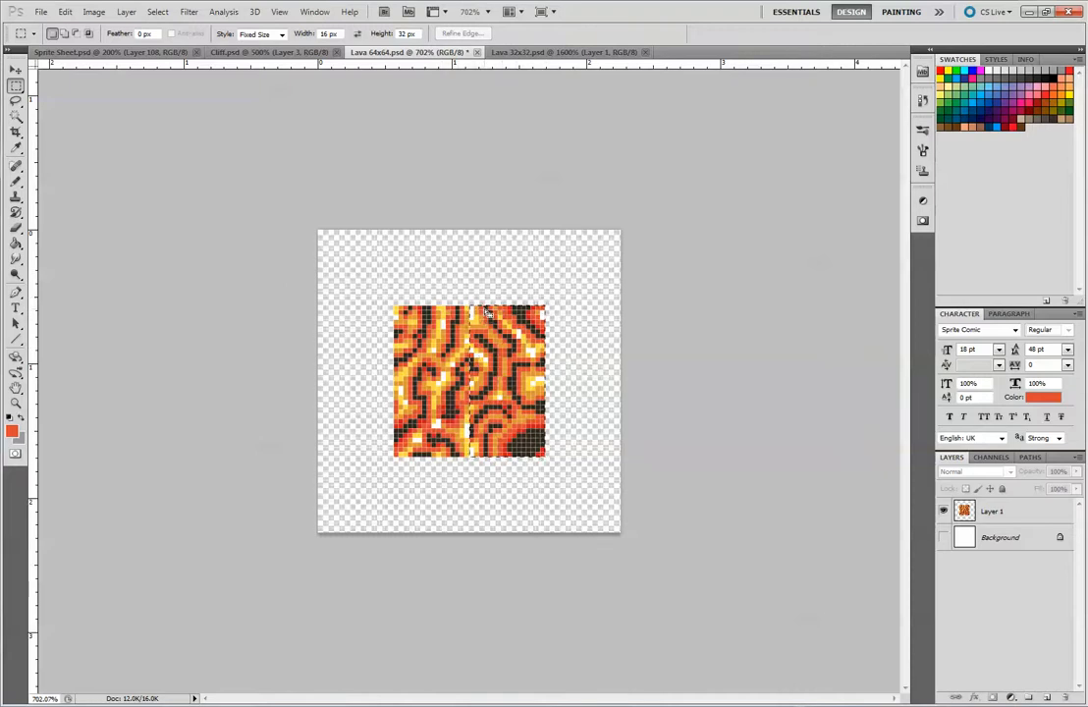
Copy the selected half of Layer 1 to a new layer and move it beside the tile's left edge, leaving a narrow gap.
click(1006, 510)
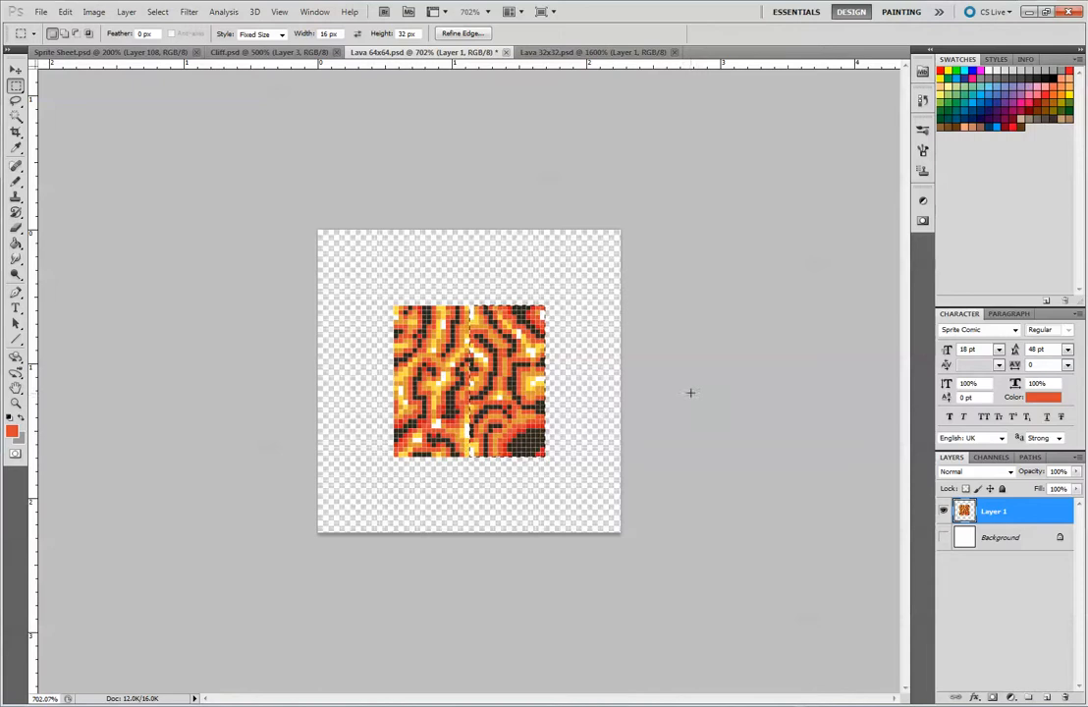
key(ctrl+j)
key(v)
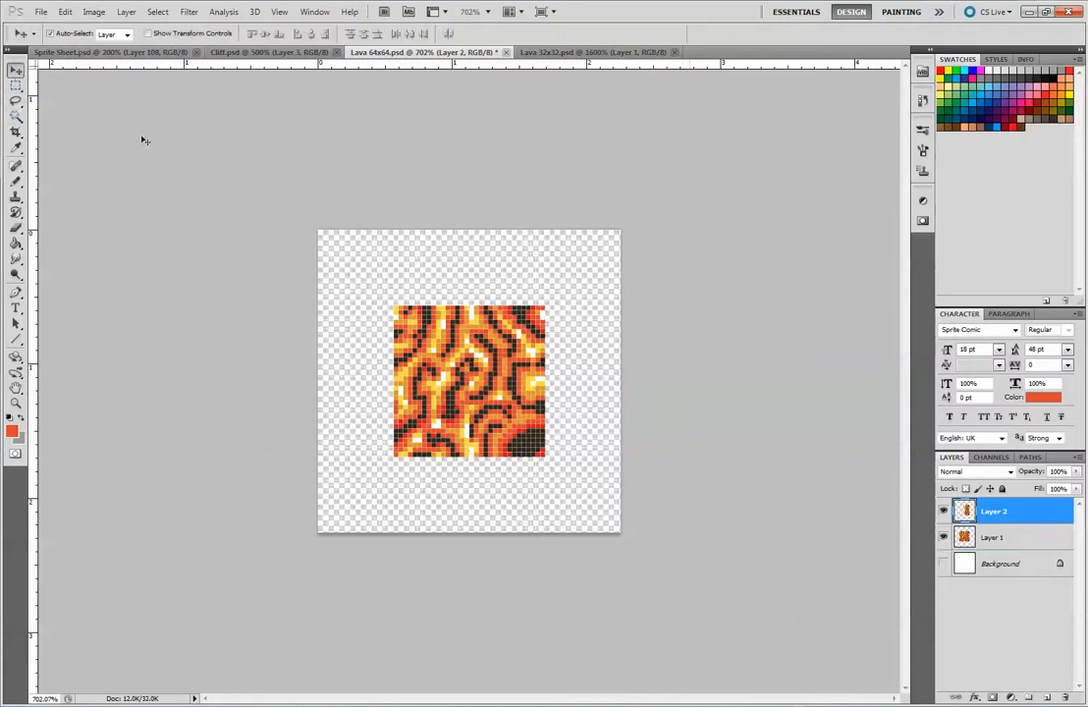
drag(514, 367, 358, 368)
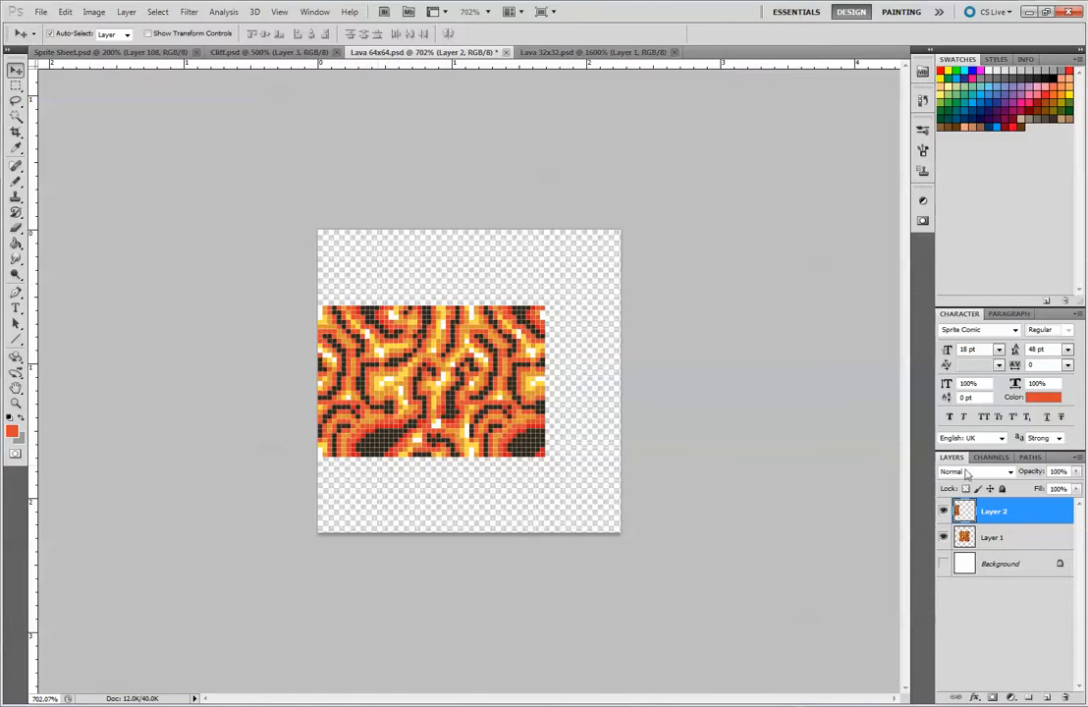
click(15, 86)
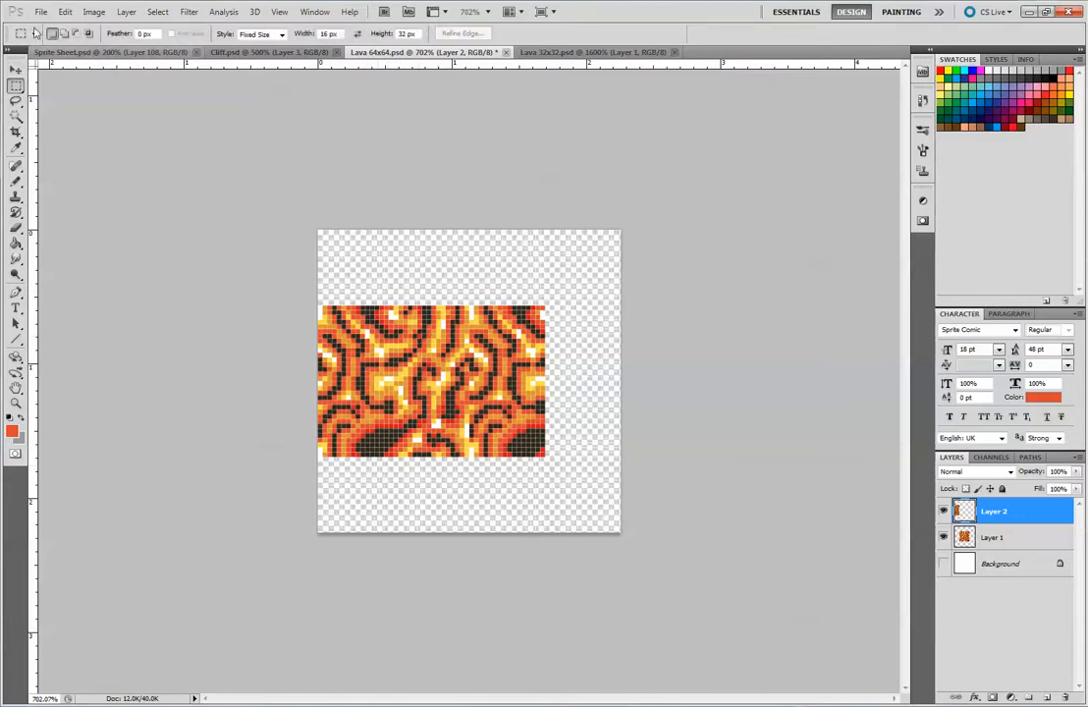
click(16, 70)
drag(379, 358, 365, 358)
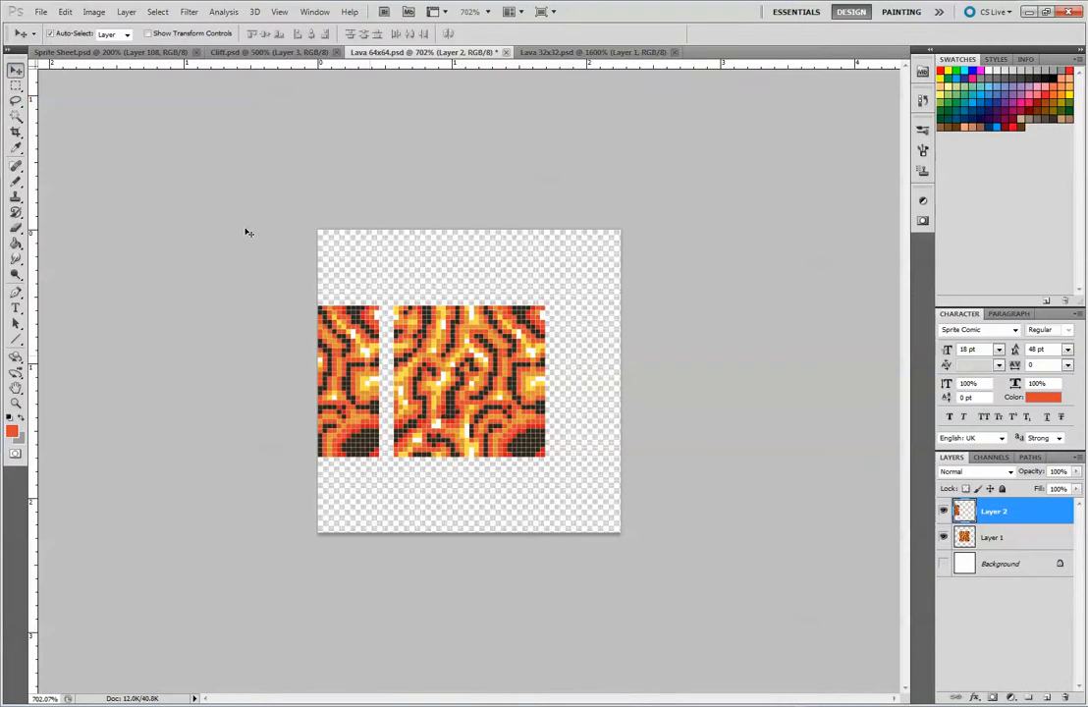
Copy the 16 × 32 px left half of Layer 1 to a new layer and place it flush against the tile's right edge.
click(14, 85)
click(393, 307)
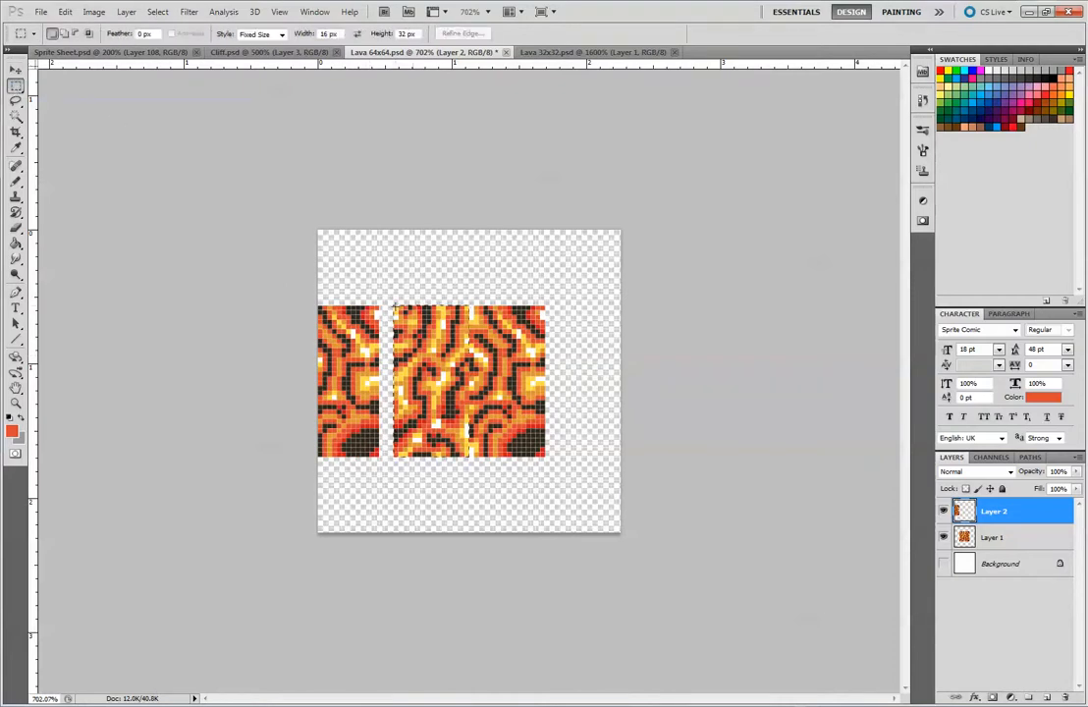
click(1013, 550)
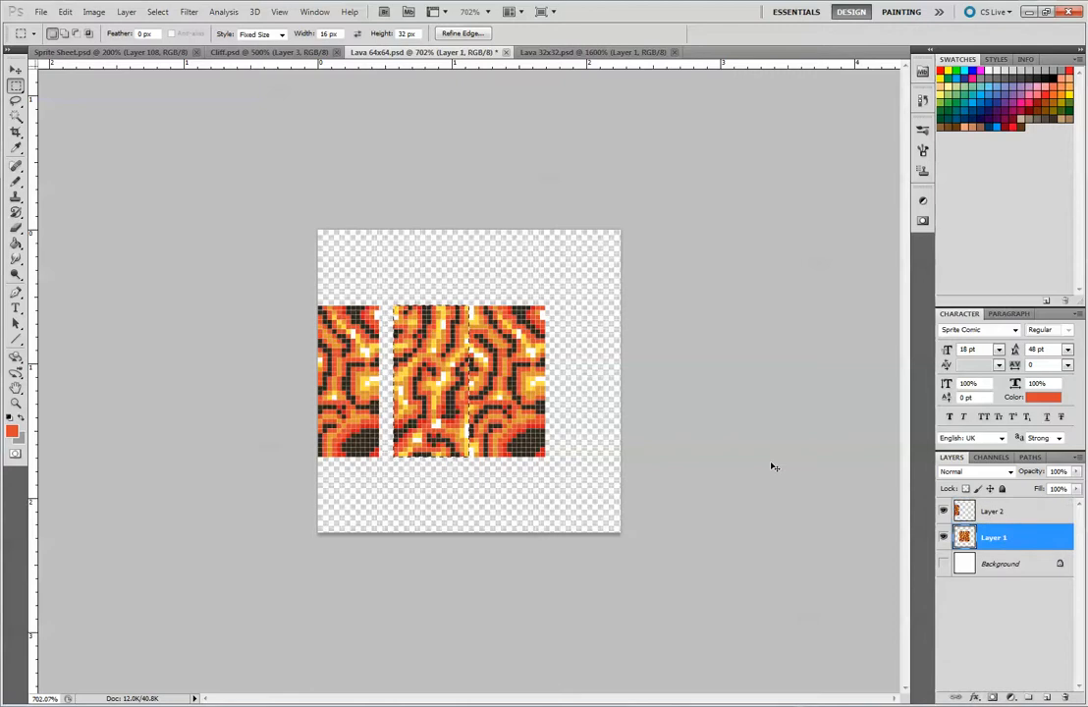
click(15, 70)
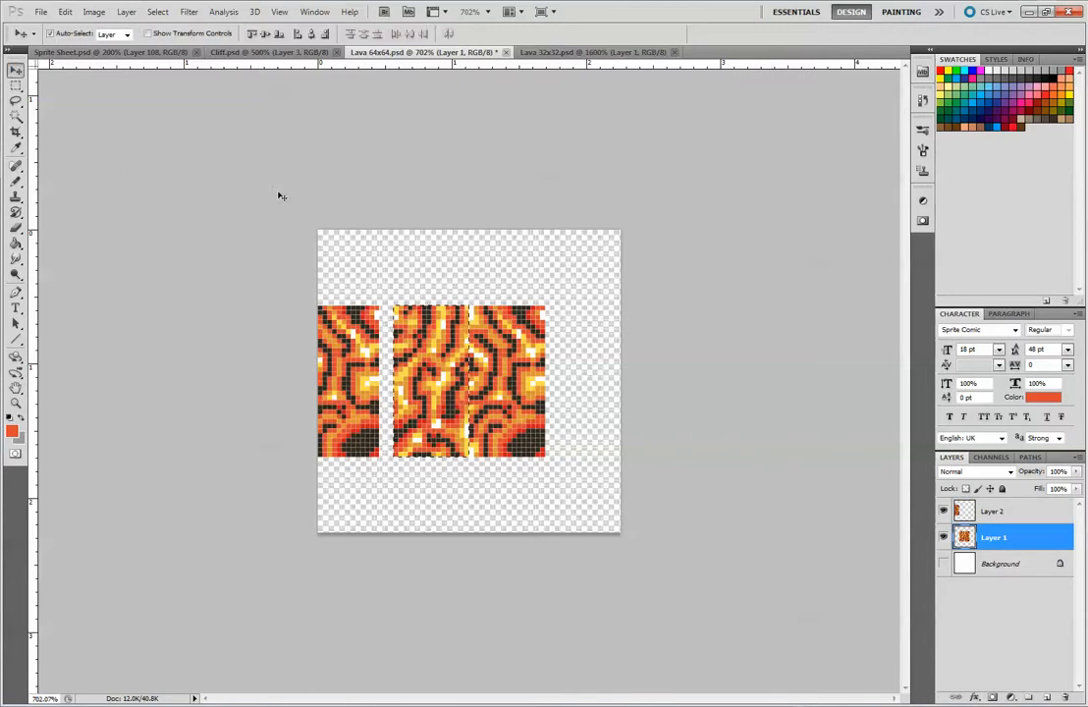
key(ctrl+j)
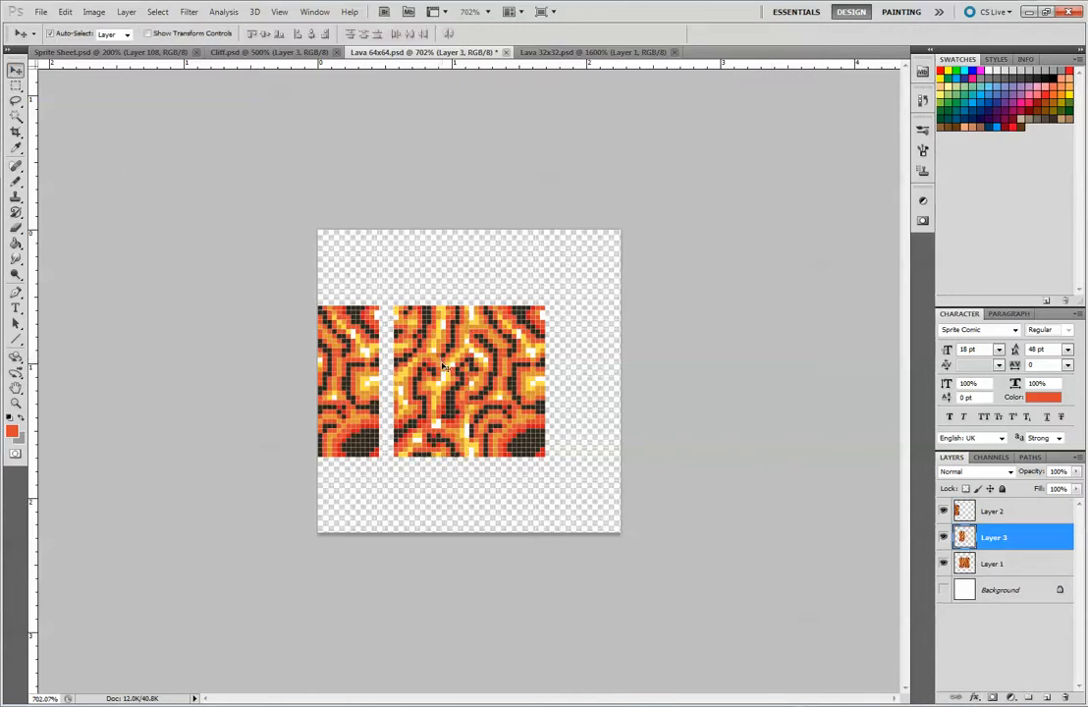
drag(441, 360, 593, 371)
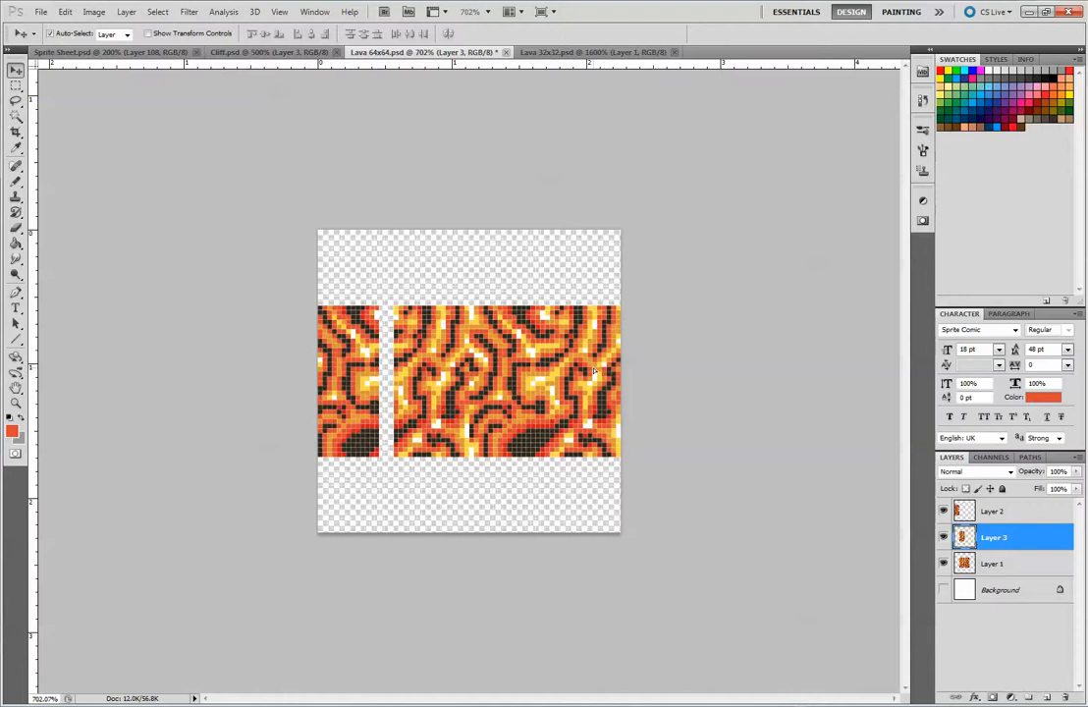
Shift the two side pieces outward, leaving a narrow gap on each side of the center tile.
drag(353, 396, 367, 396)
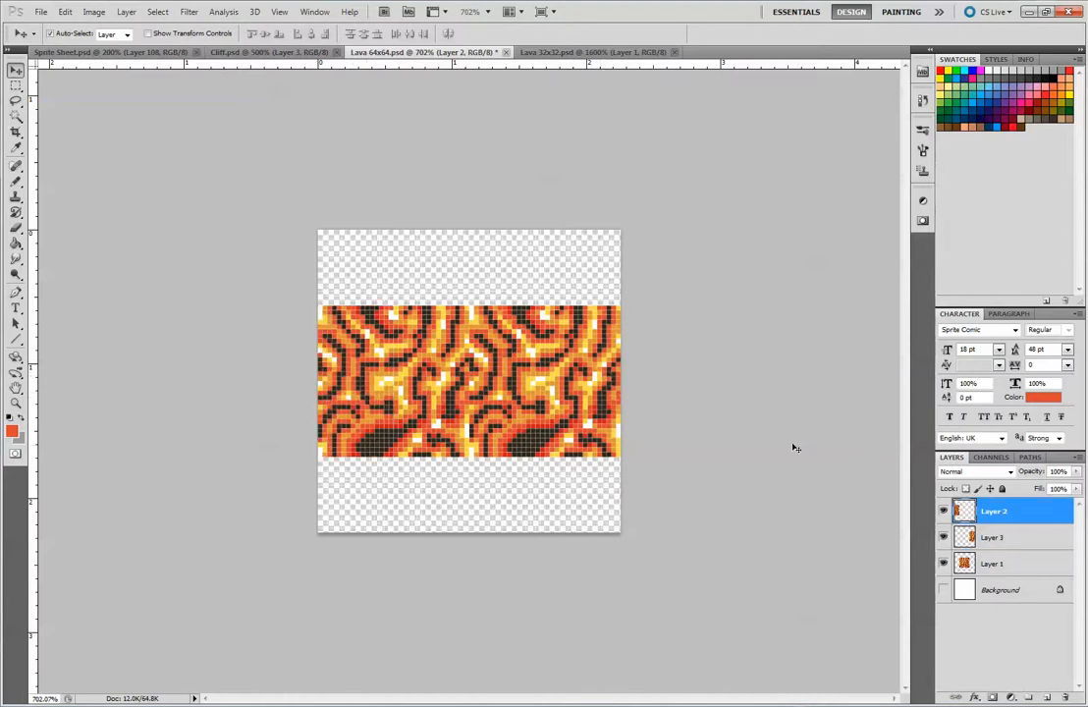
drag(335, 391, 332, 403)
click(609, 408)
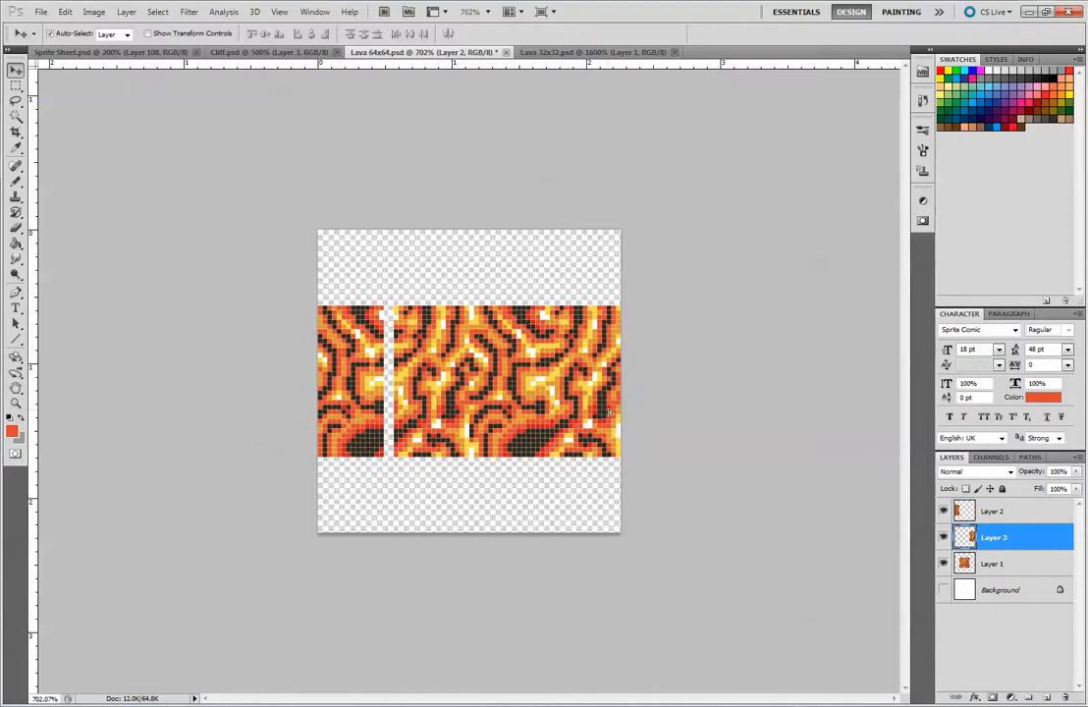
key(Right)
key(Right)
Set the fixed marquee size to 32 × 16 px and select the lower half of the center tile.
click(16, 86)
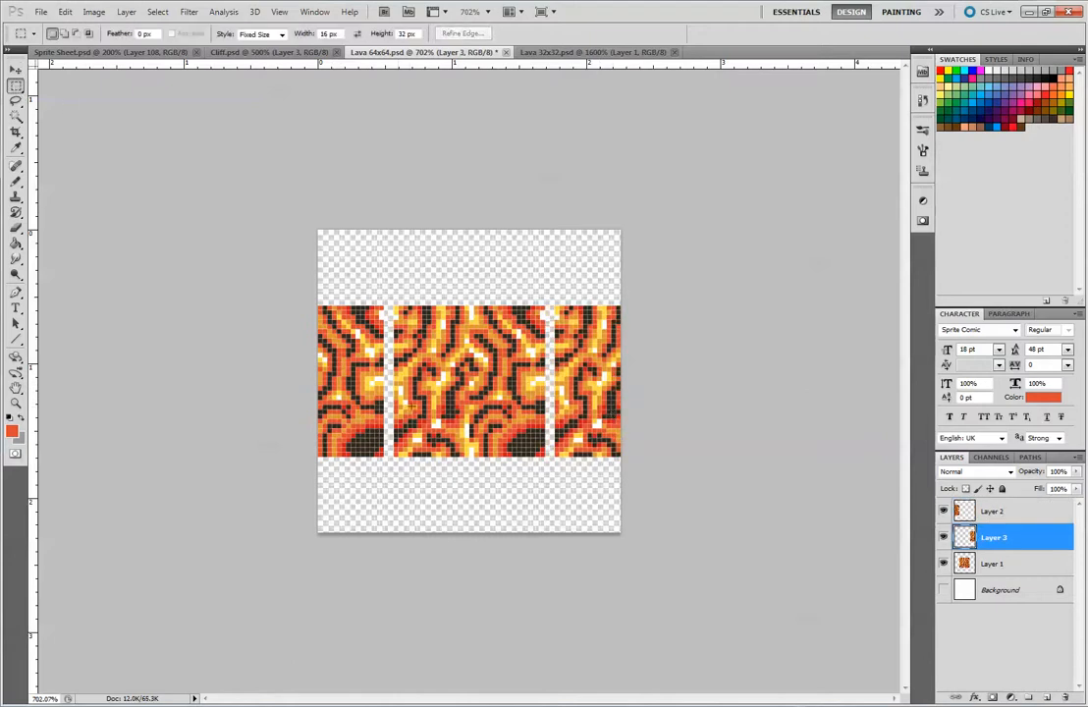
click(407, 381)
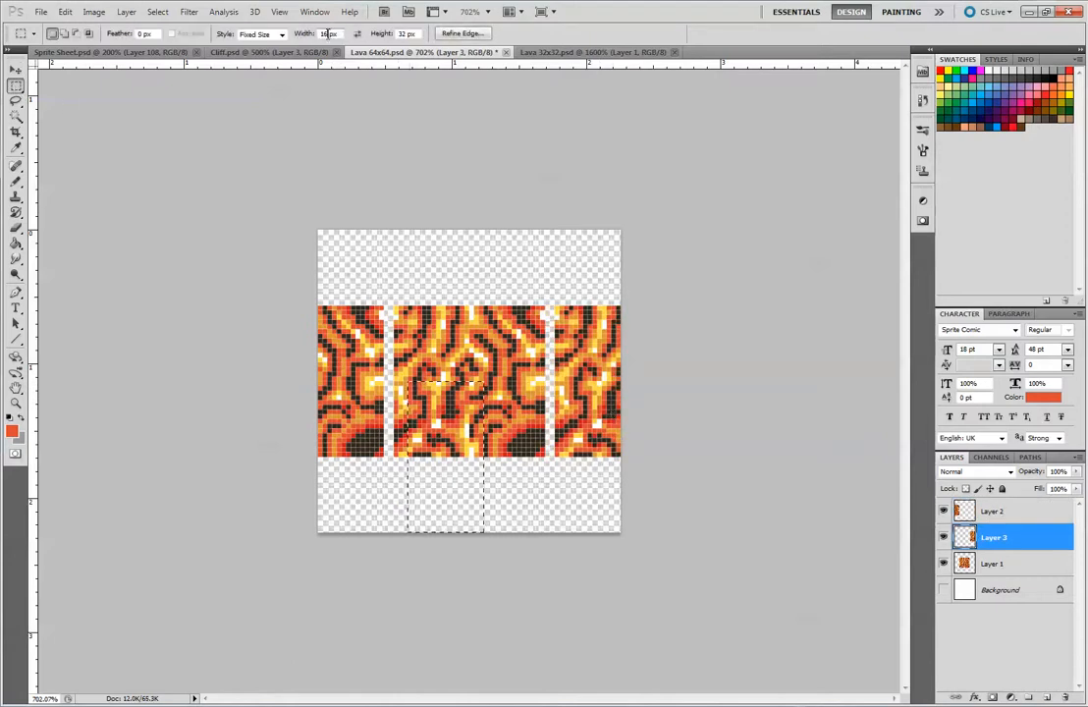
text(32)
click(396, 35)
text(16)
click(426, 282)
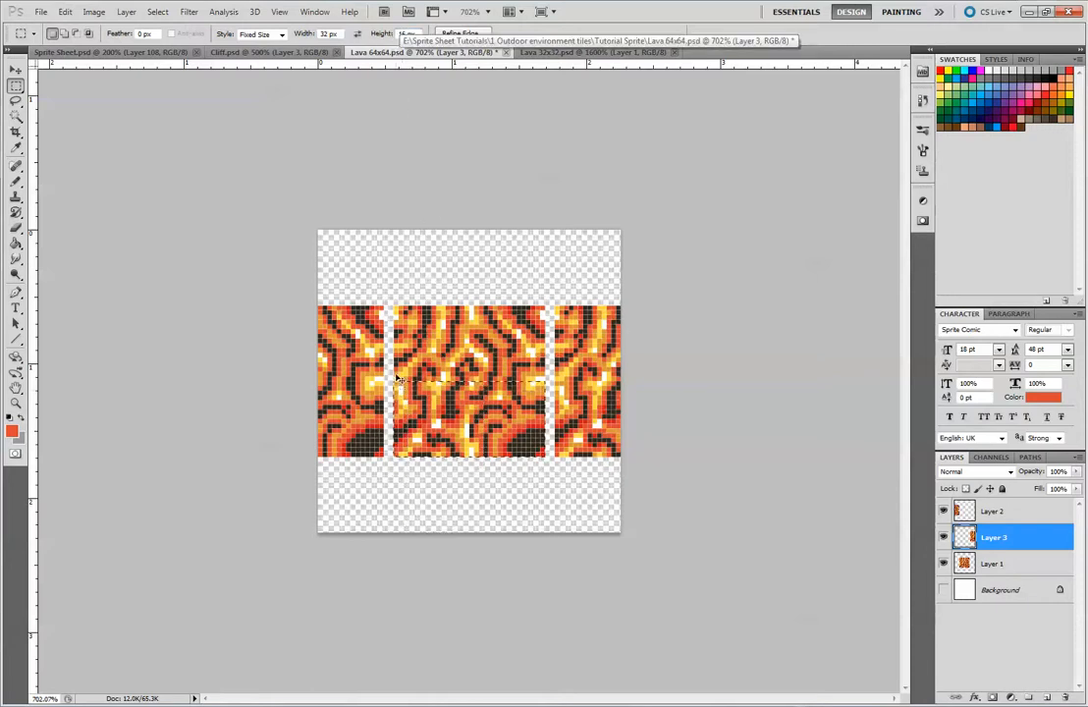
click(397, 382)
Copy the selected lower half of Layer 1 to a new layer and place it directly below the center tile.
key(ctrl+c)
key(Return)
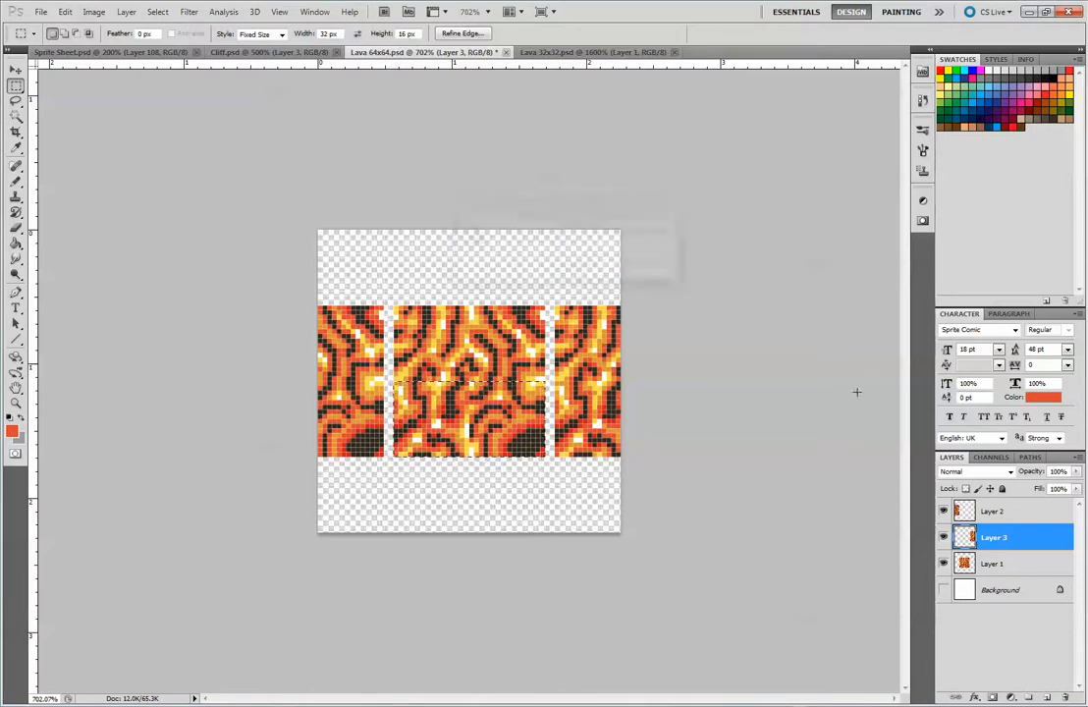
click(1018, 564)
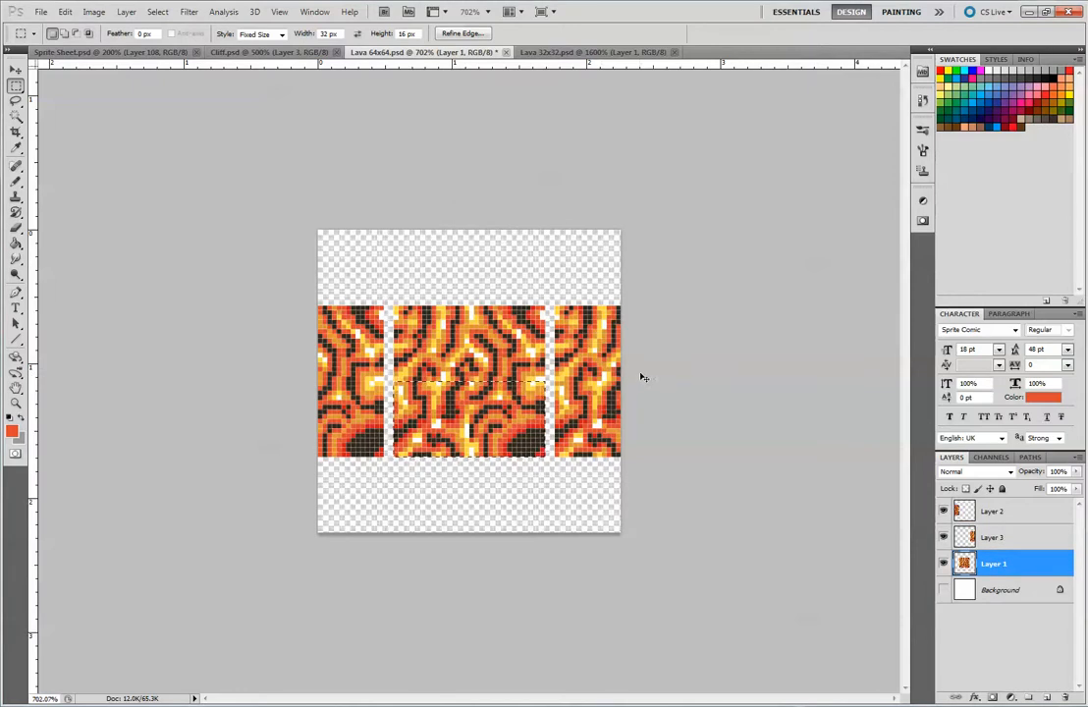
key(ctrl+c)
key(ctrl+v)
click(16, 71)
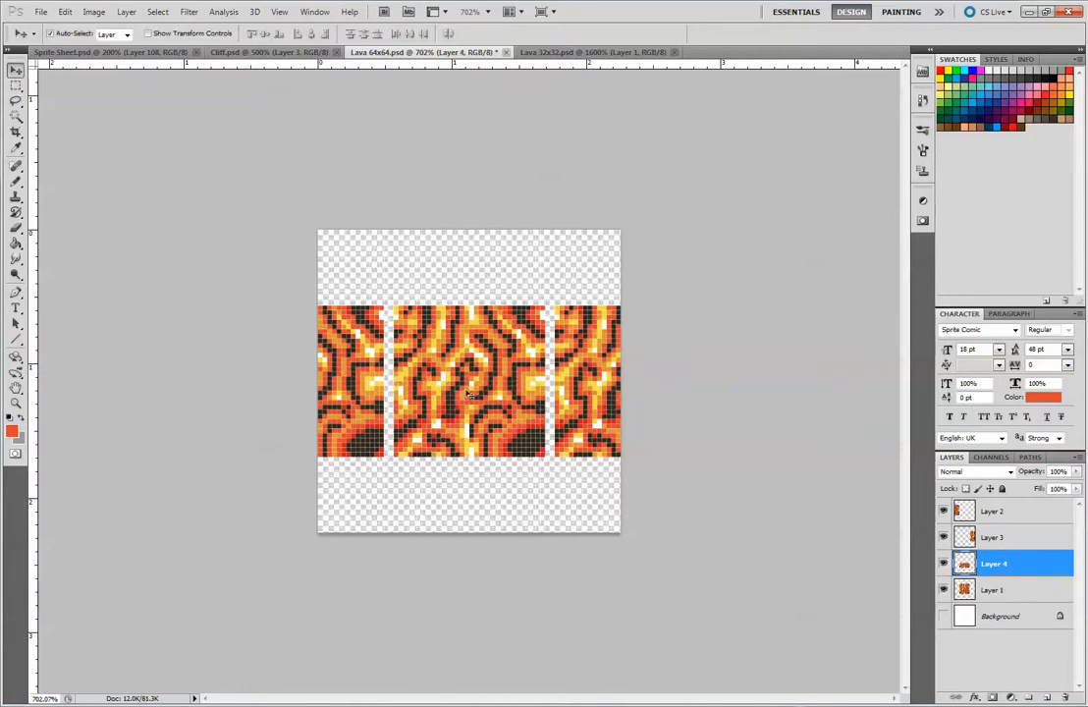
drag(472, 425, 473, 500)
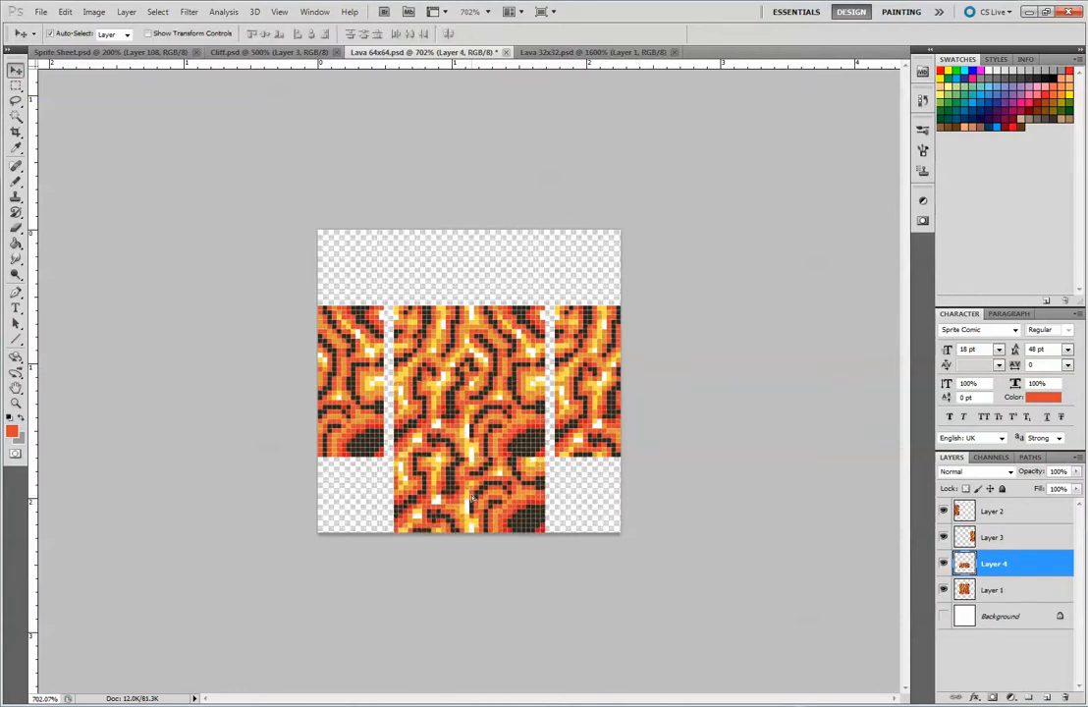
Copy the 32 × 16 px upper half of Layer 1 to a new layer and place it directly above the center tile.
click(16, 87)
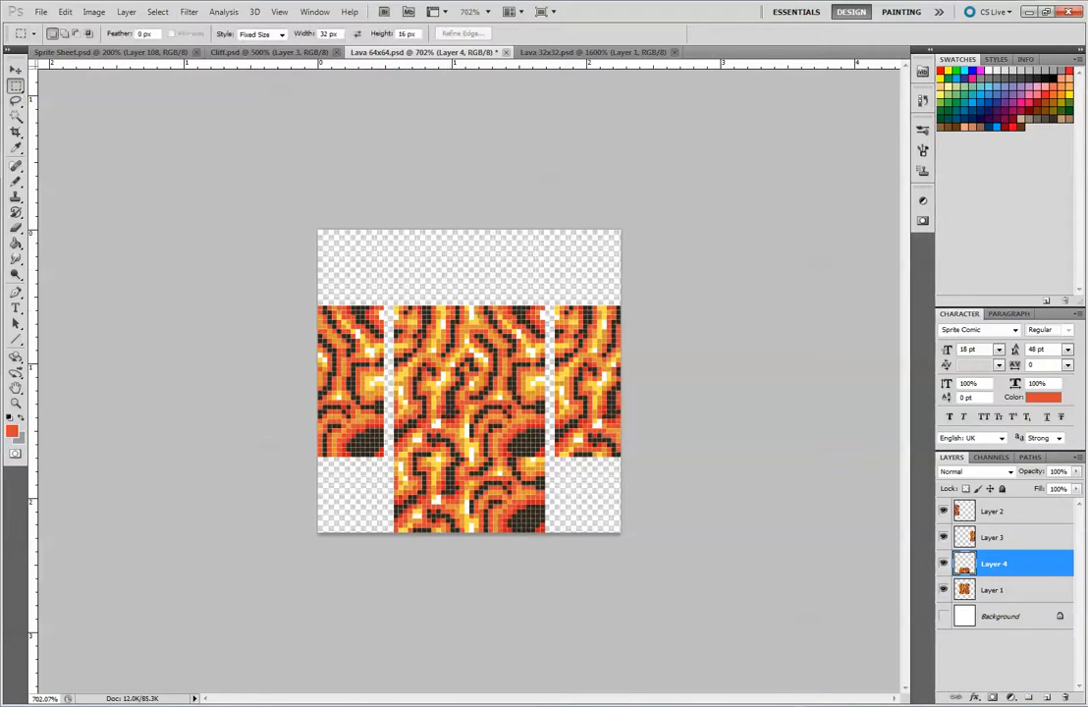
drag(416, 301, 395, 306)
key(ctrl+c)
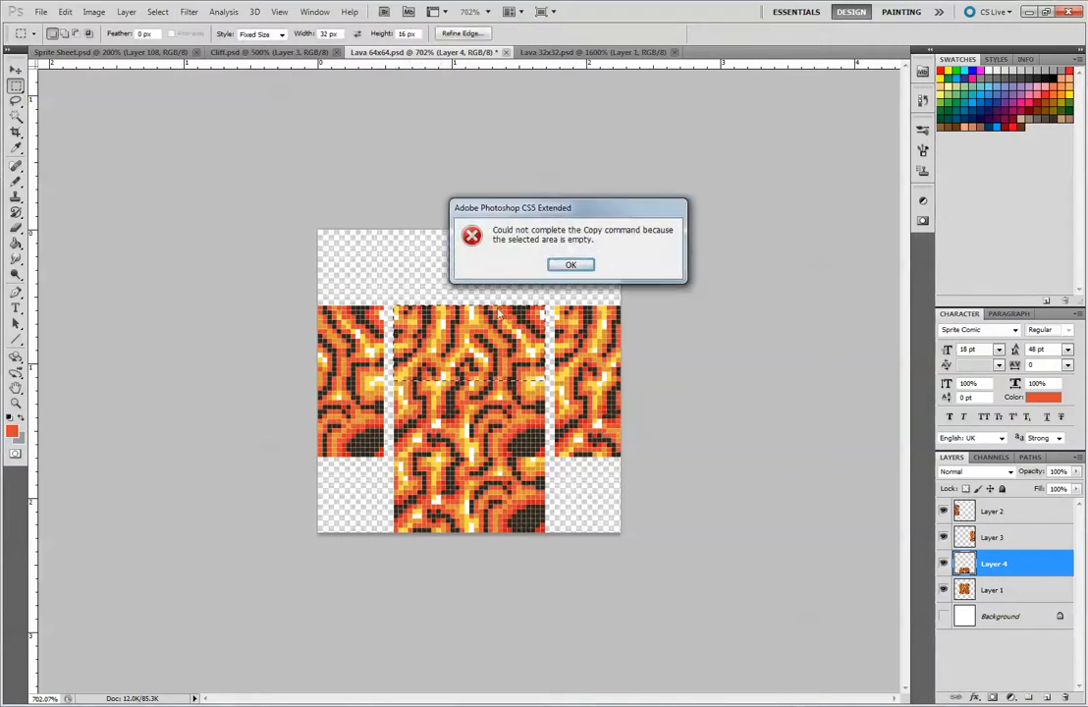
key(Return)
click(1016, 590)
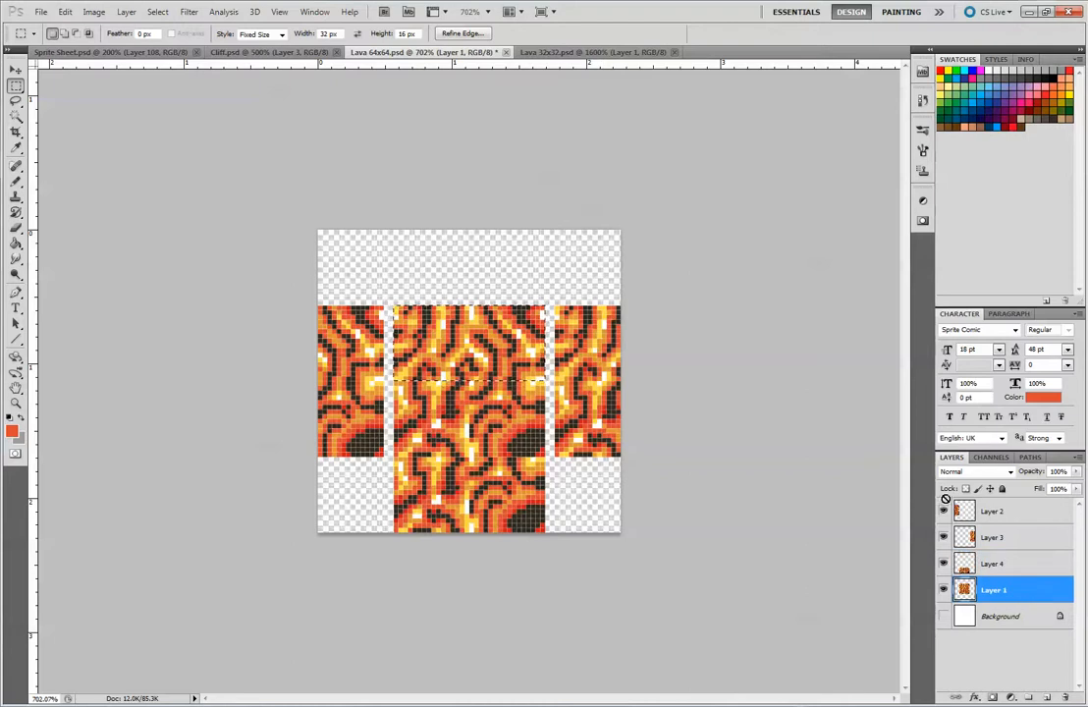
key(ctrl+c)
key(ctrl+v)
key(v)
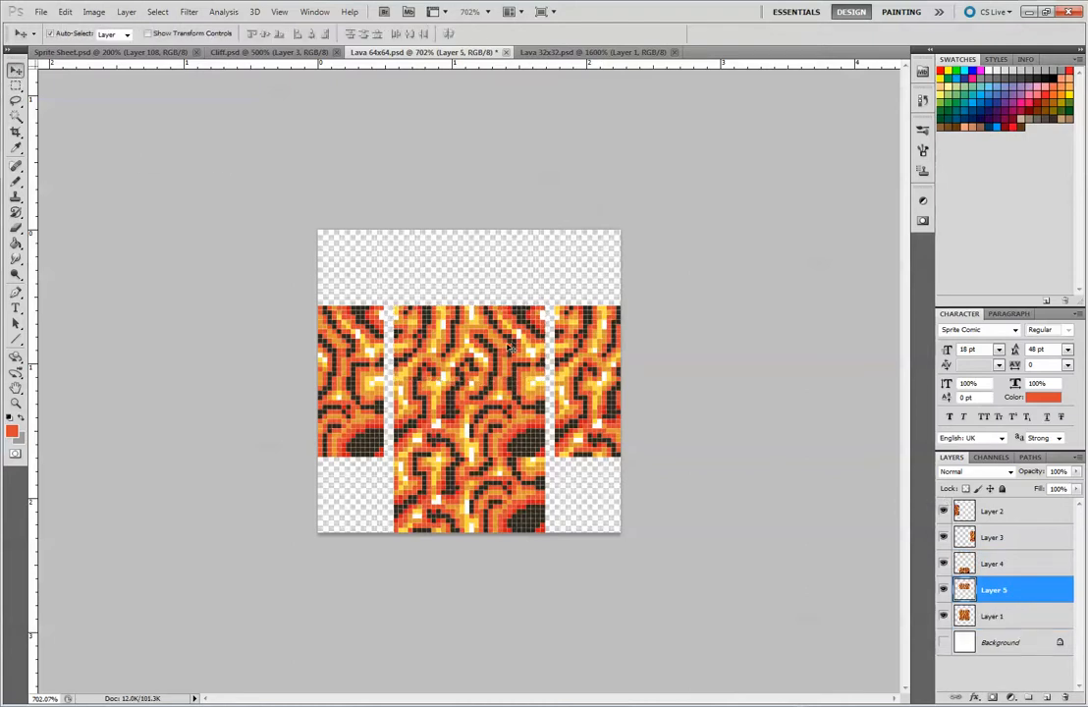
drag(503, 342, 503, 266)
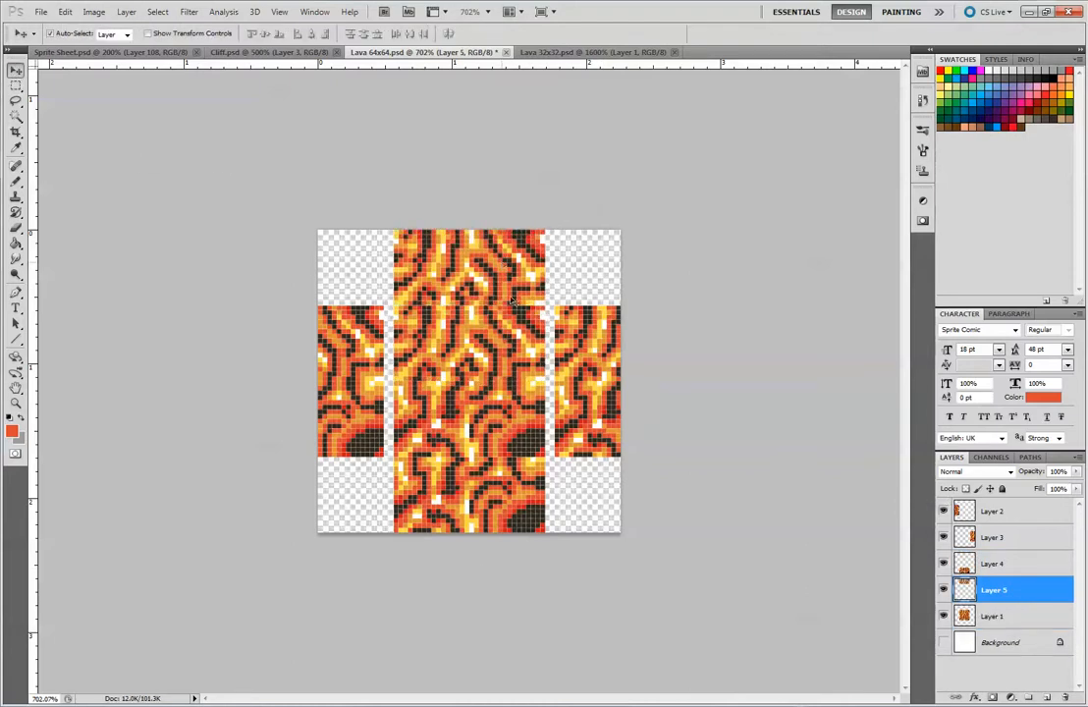
Move both side pieces flush against the center tile and swap the pieces above and below it.
drag(598, 395, 576, 407)
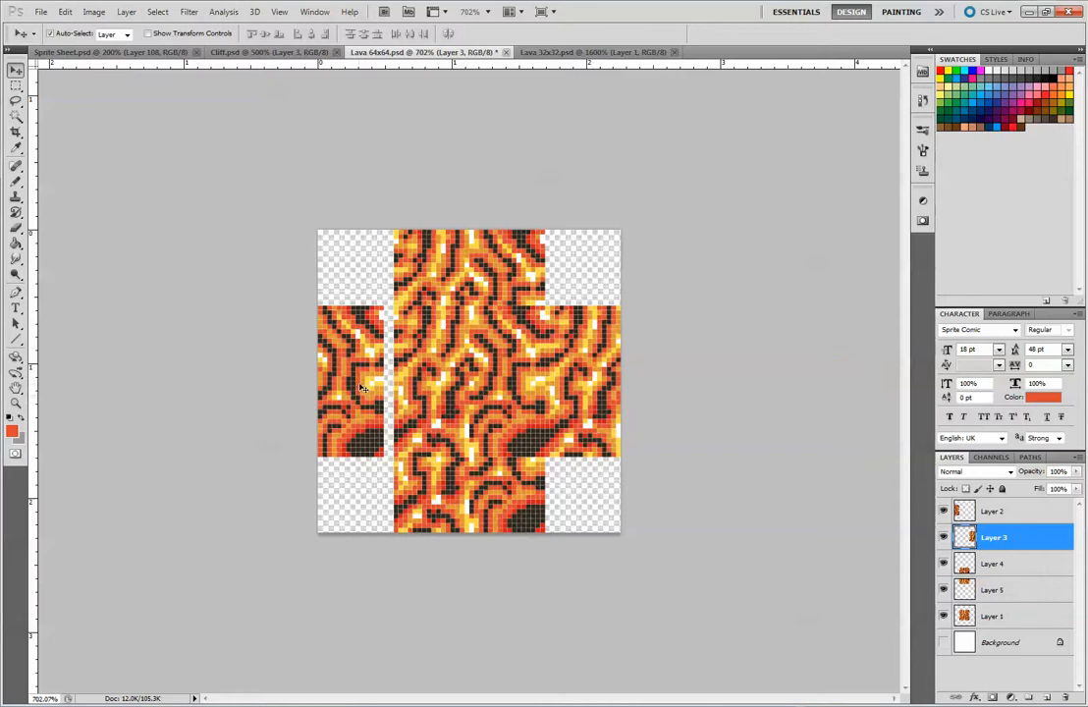
drag(360, 388, 365, 384)
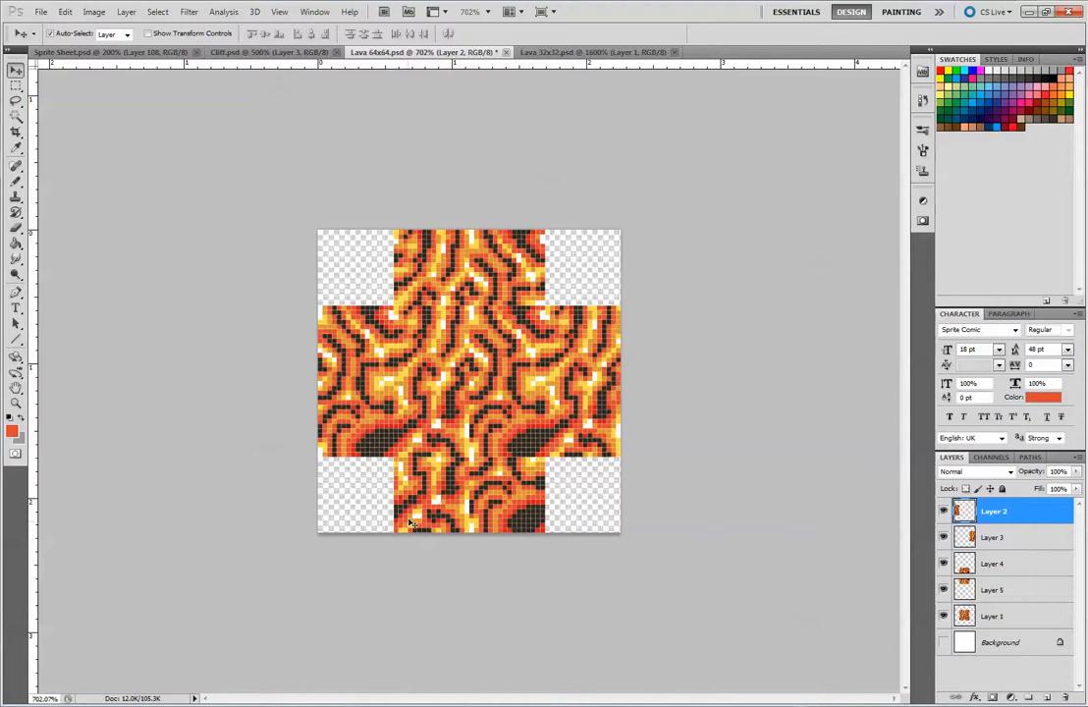
drag(463, 498, 438, 224)
drag(479, 302, 479, 511)
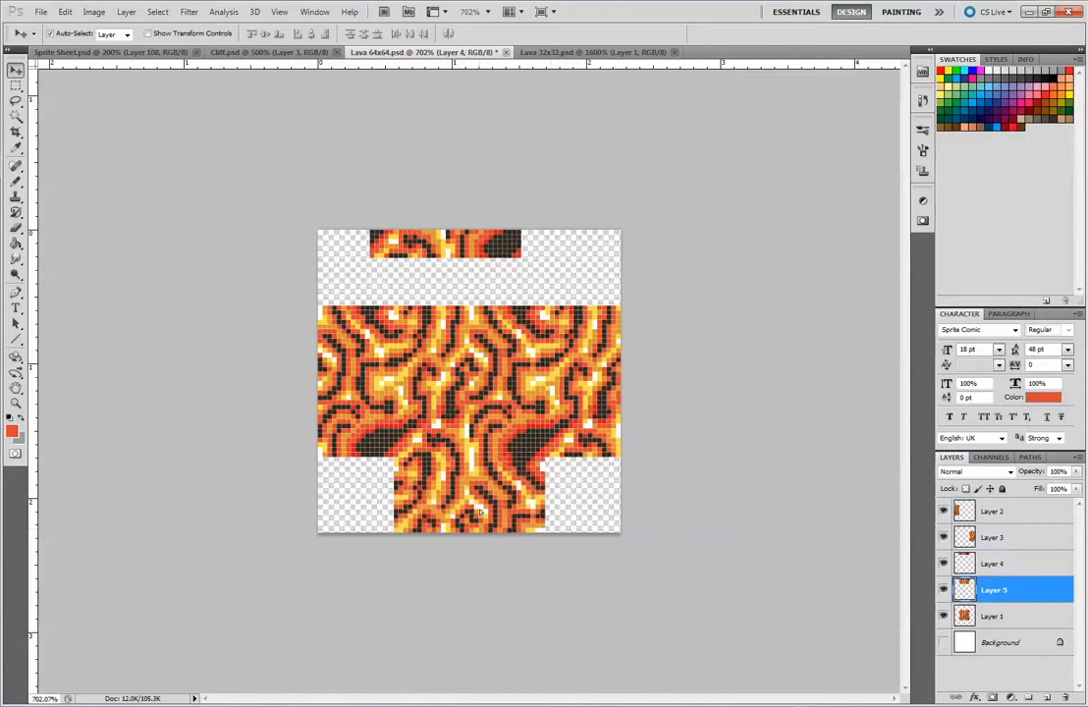
drag(448, 247, 473, 294)
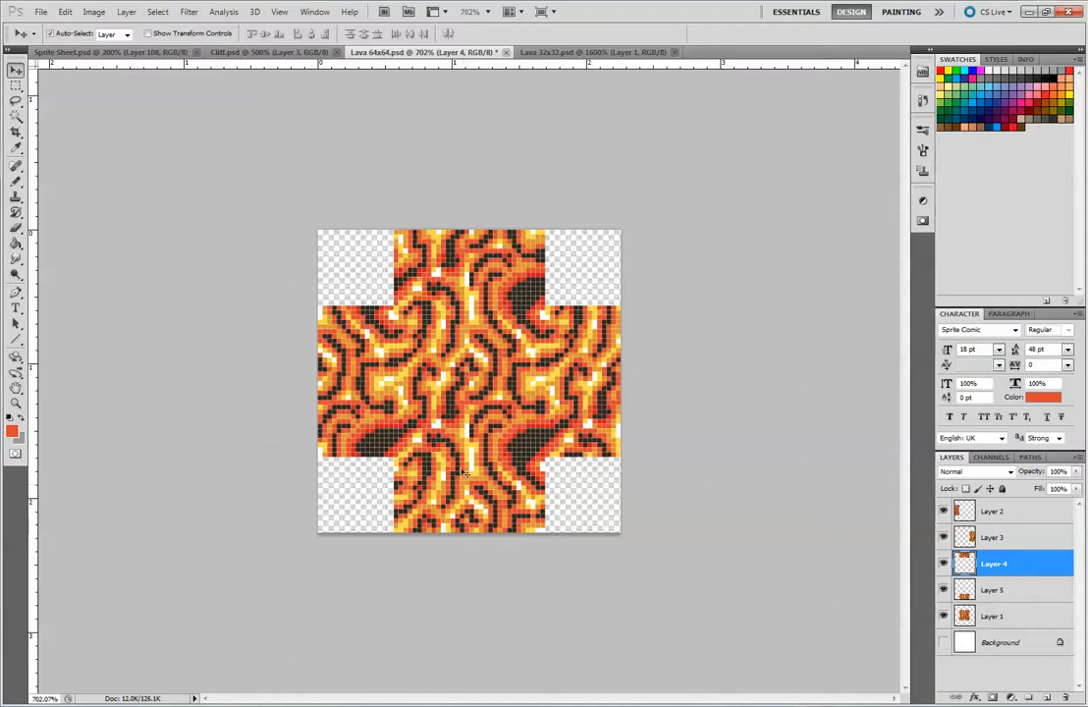
drag(496, 243, 491, 476)
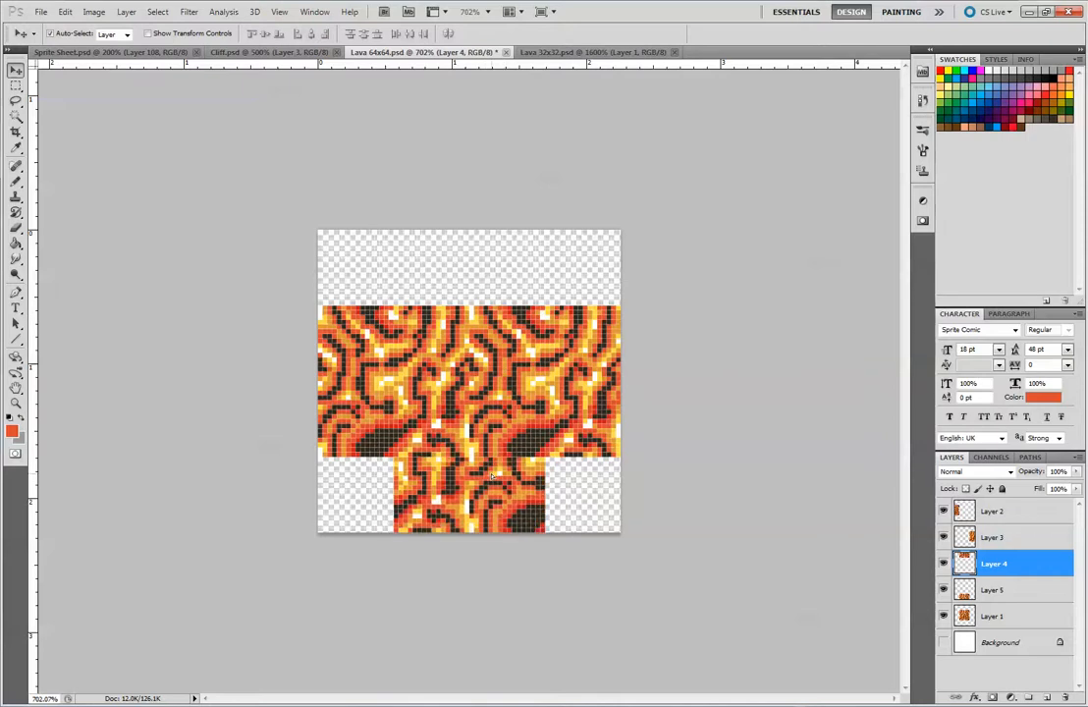
drag(491, 477, 501, 245)
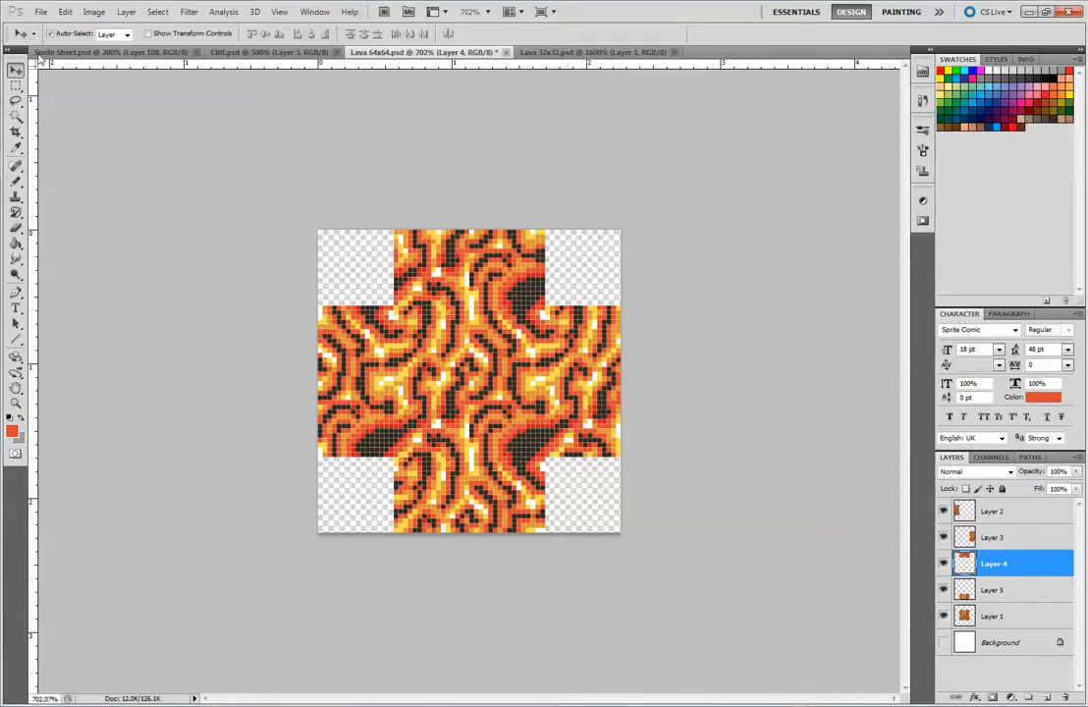
Set the fixed marquee size to 16 × 16 px and select the lower-left quarter of the center tile.
key(m)
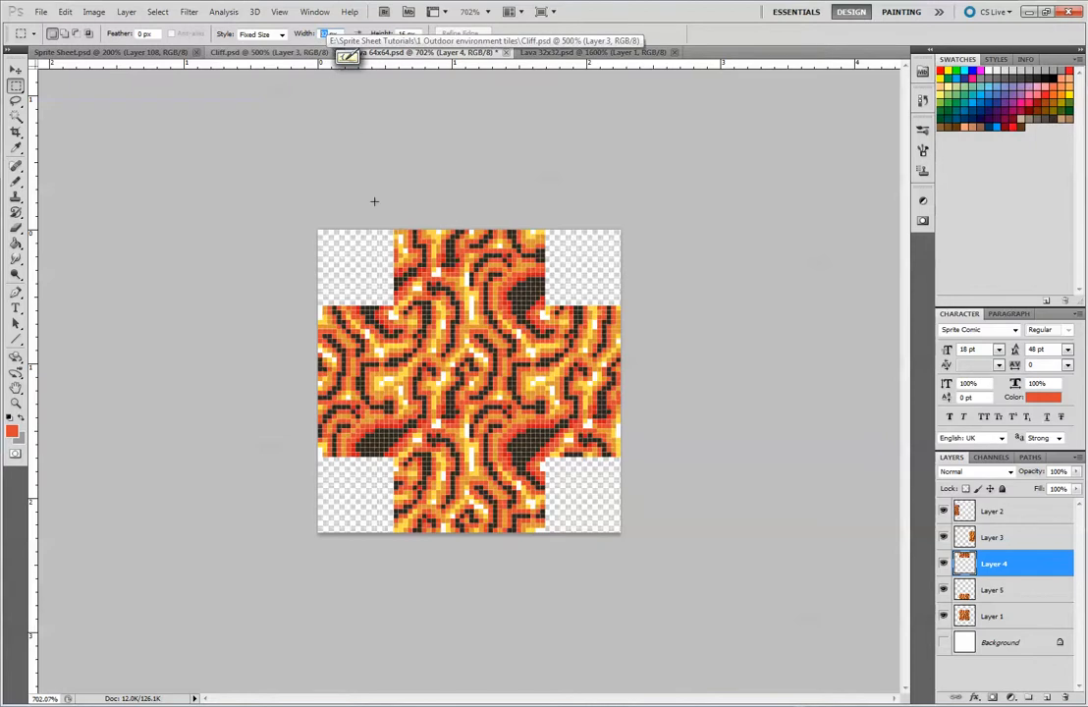
text(16)
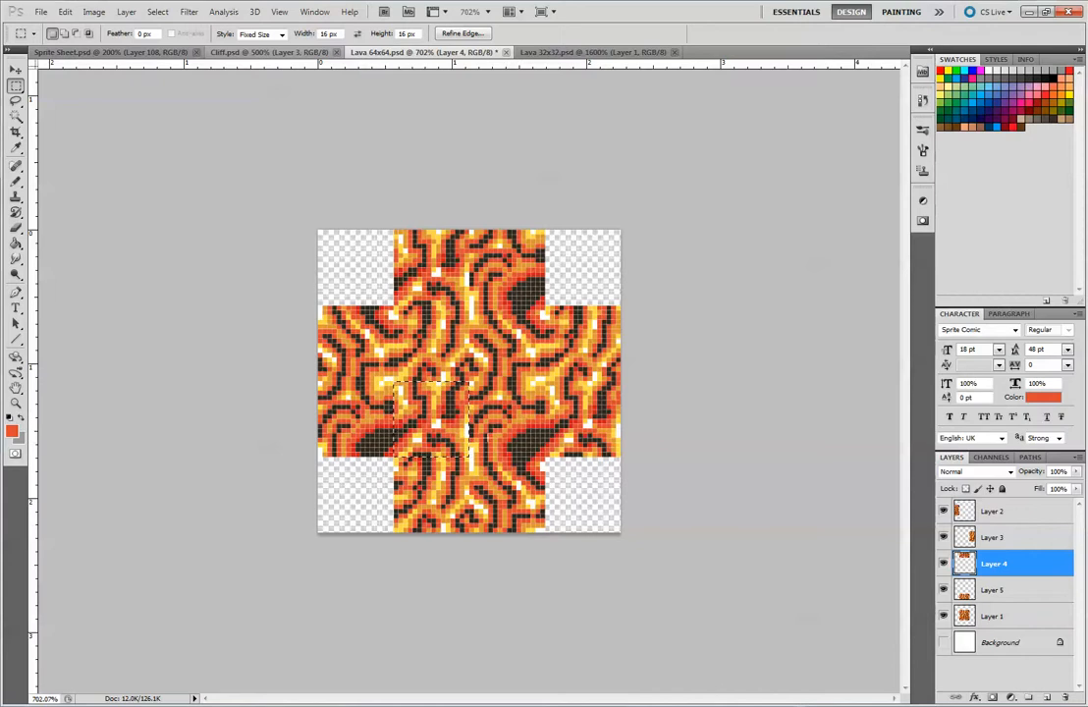
key(ctrl+c)
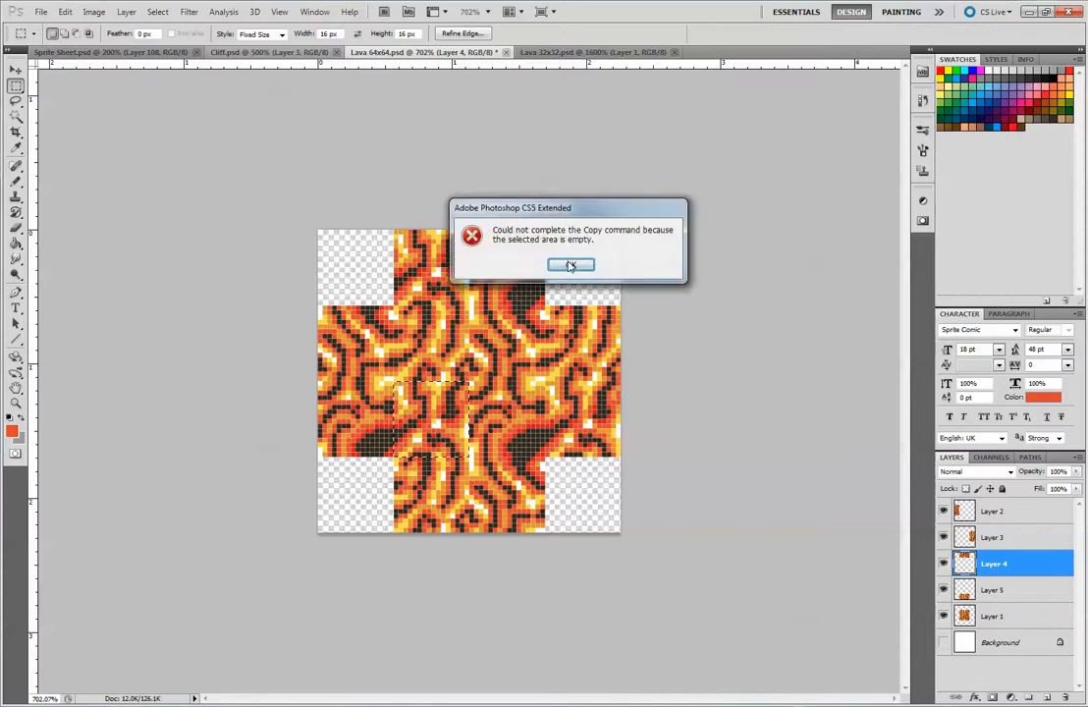
click(622, 267)
Copy the selected lower-left quarter of Layer 1 to a new layer and place it in the canvas's empty upper-right corner.
click(1011, 615)
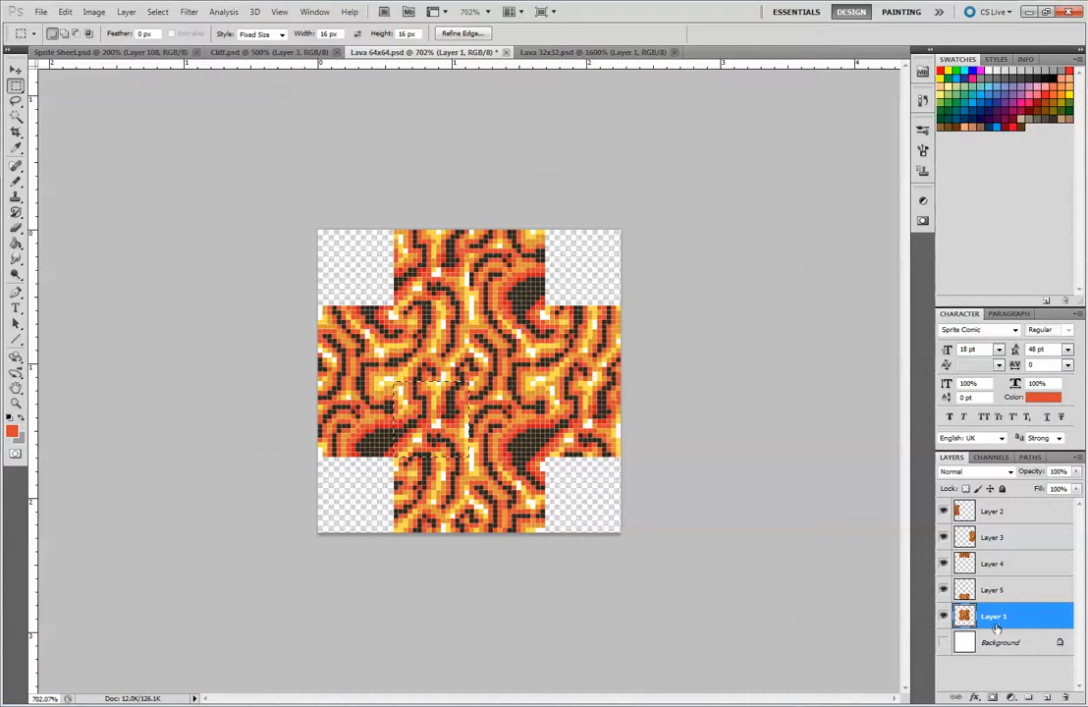
key(ctrl+j)
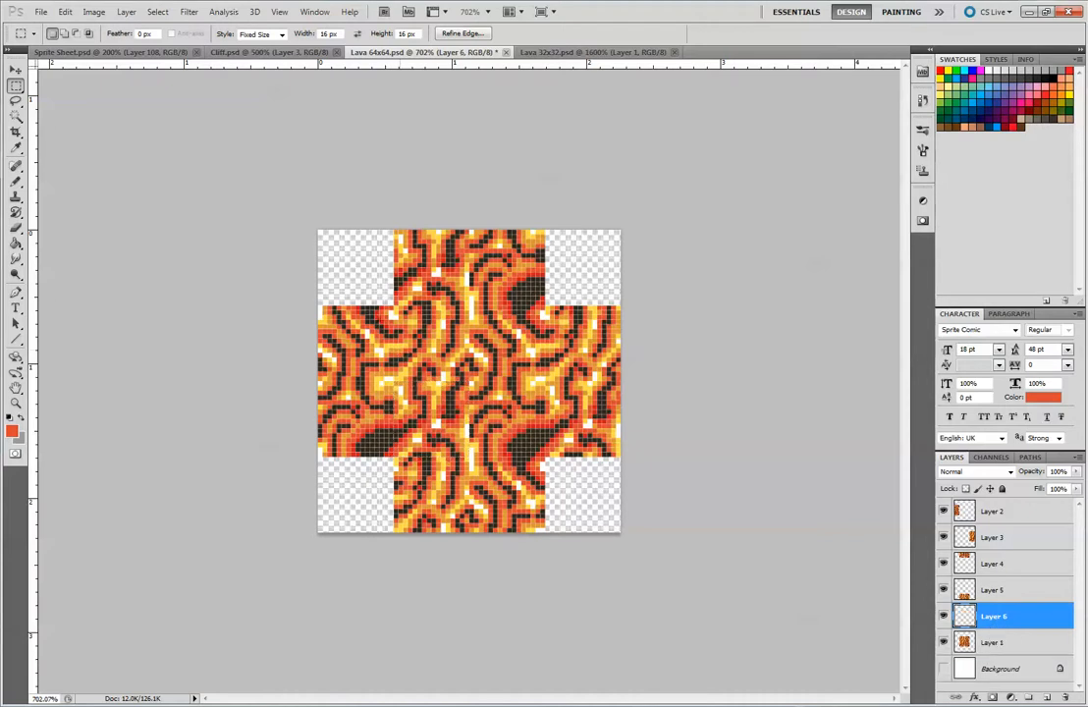
key(v)
drag(488, 371, 585, 281)
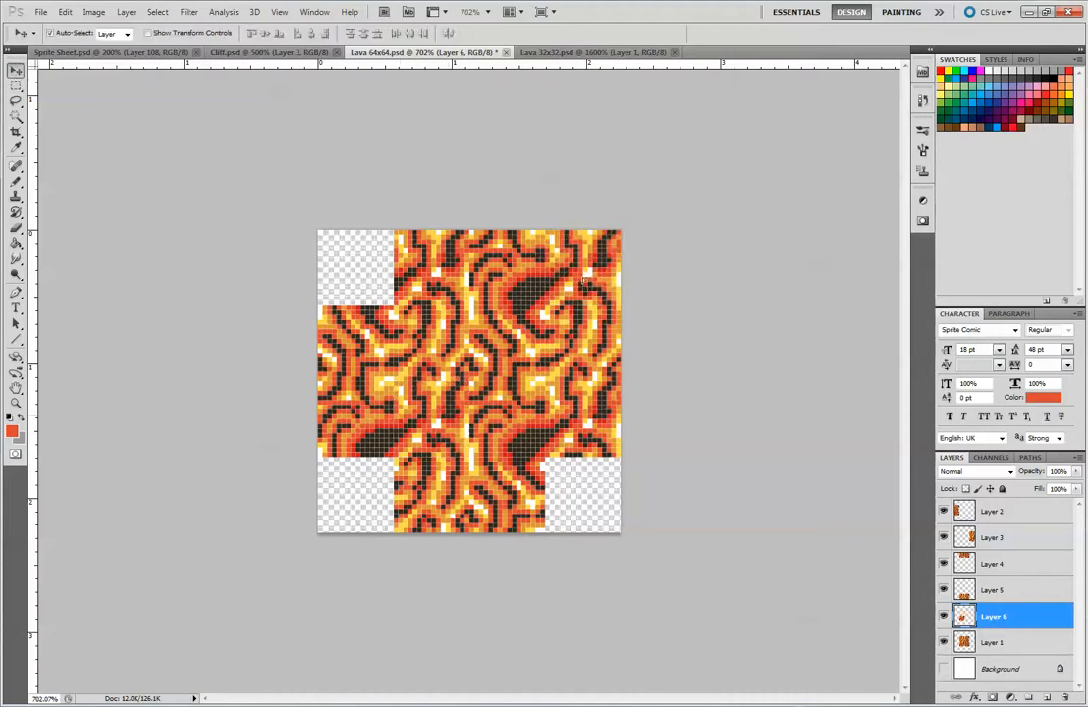
Copy the 16 × 16 px lower-right quarter of Layer 1 to a new layer and place it in the empty upper-left corner.
click(16, 87)
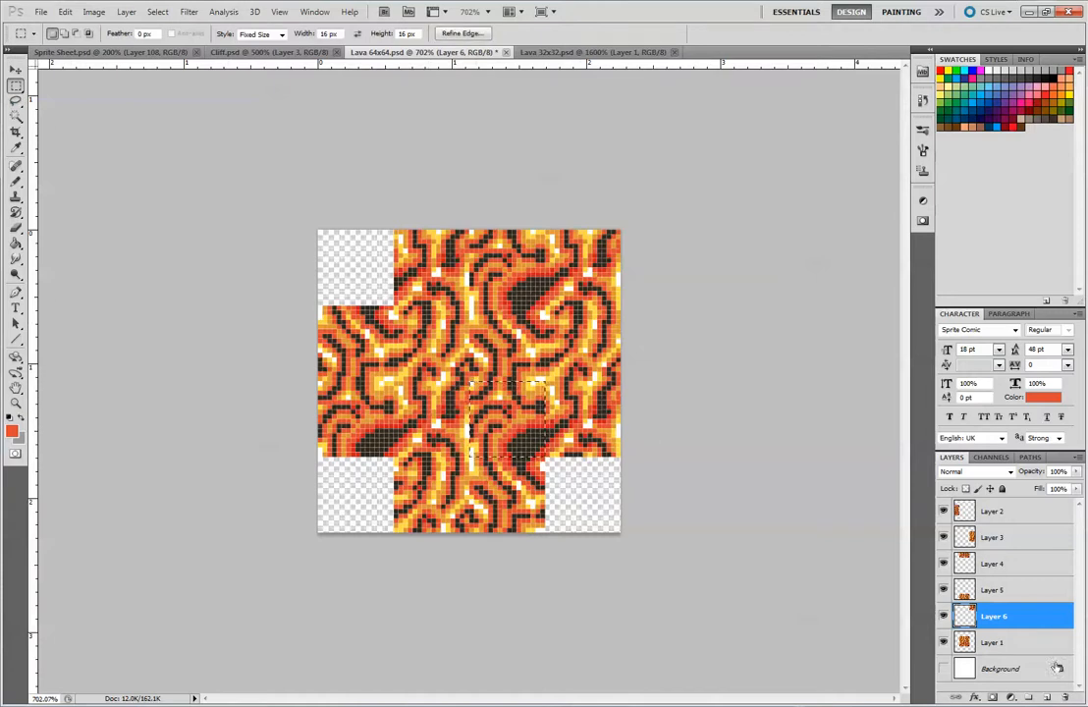
click(1031, 640)
key(ctrl+j)
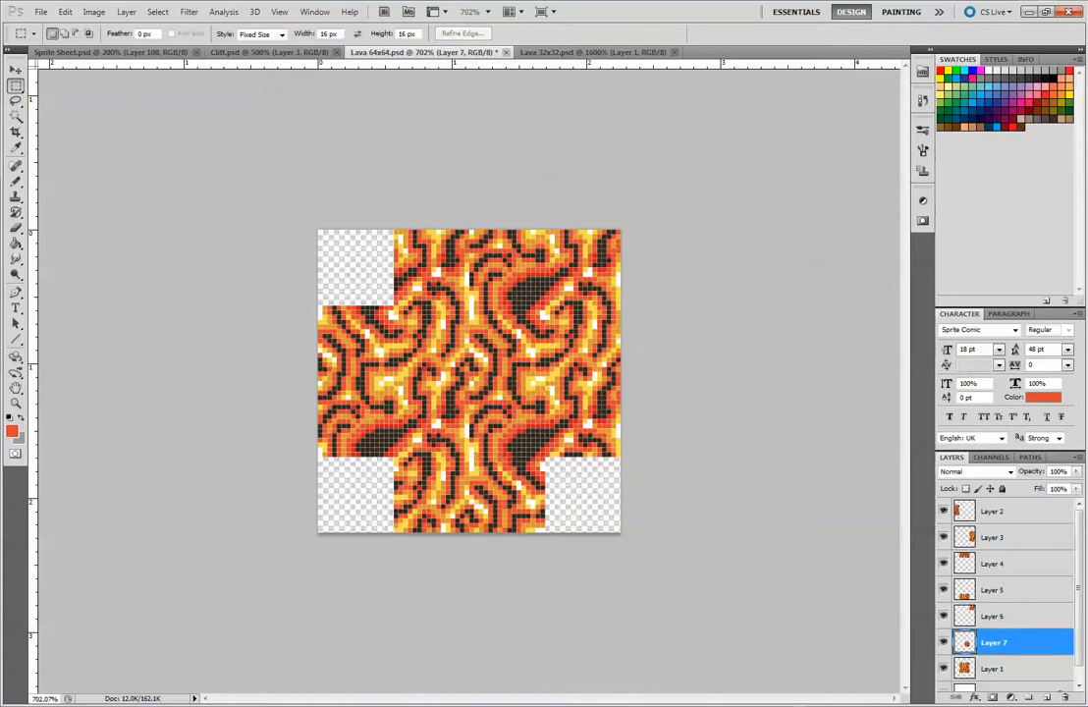
click(16, 71)
drag(521, 440, 423, 307)
Select the three pieces along the upper edge and shift them slightly upward to open a gap above the center tile.
click(16, 85)
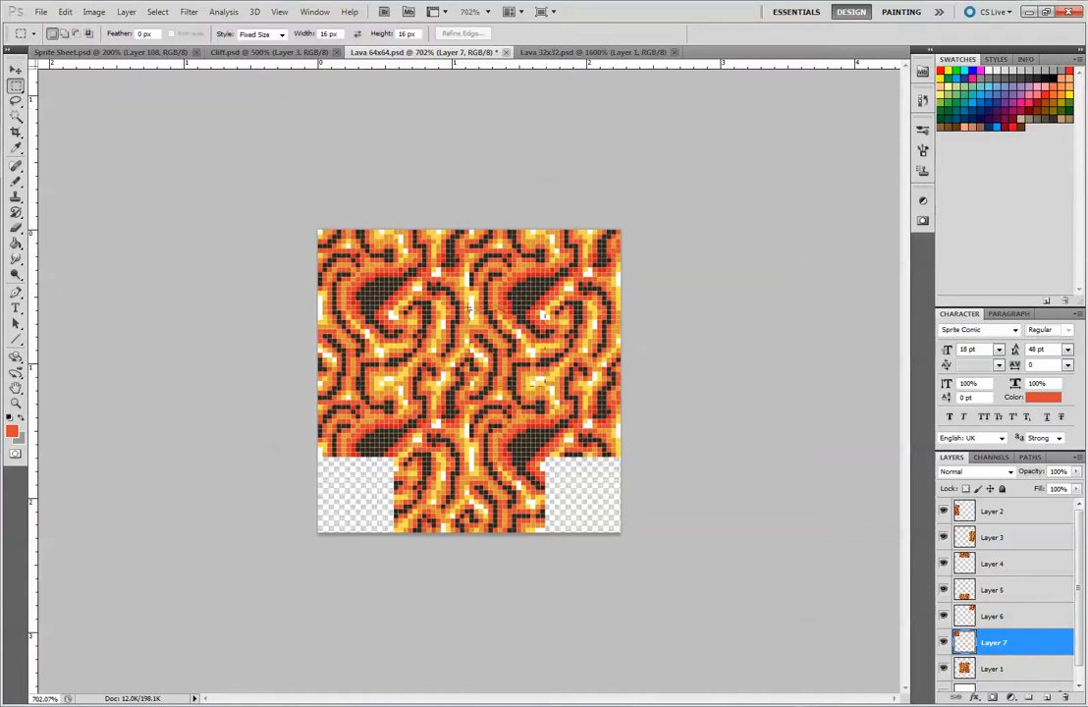
click(15, 70)
drag(291, 206, 613, 255)
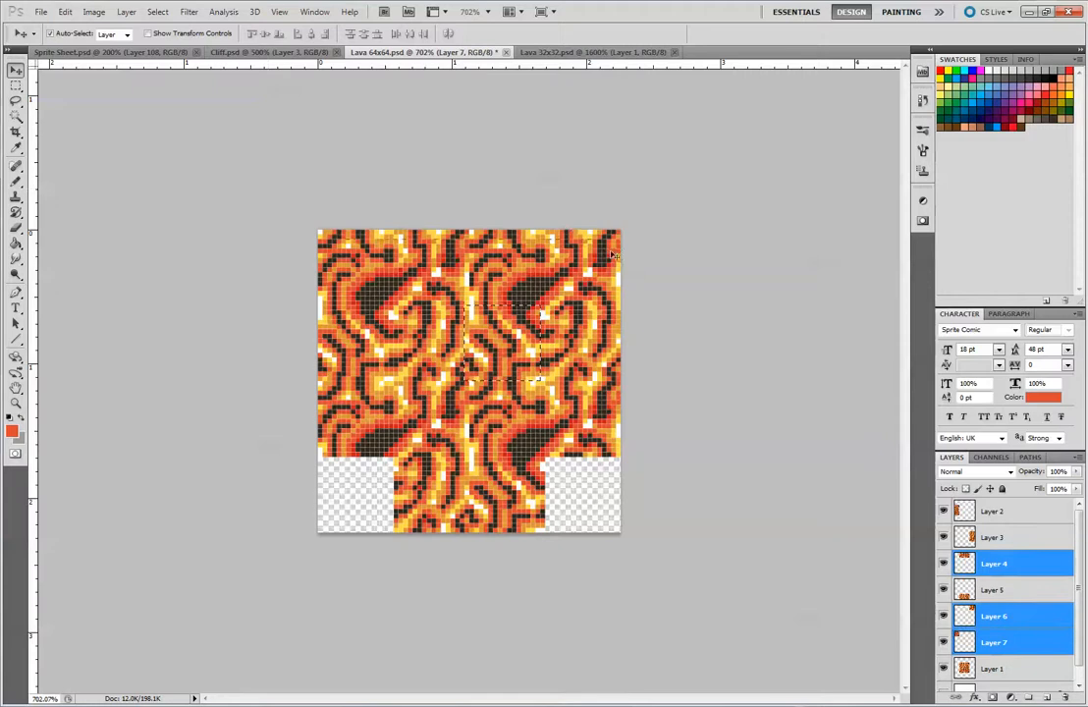
drag(520, 290, 517, 280)
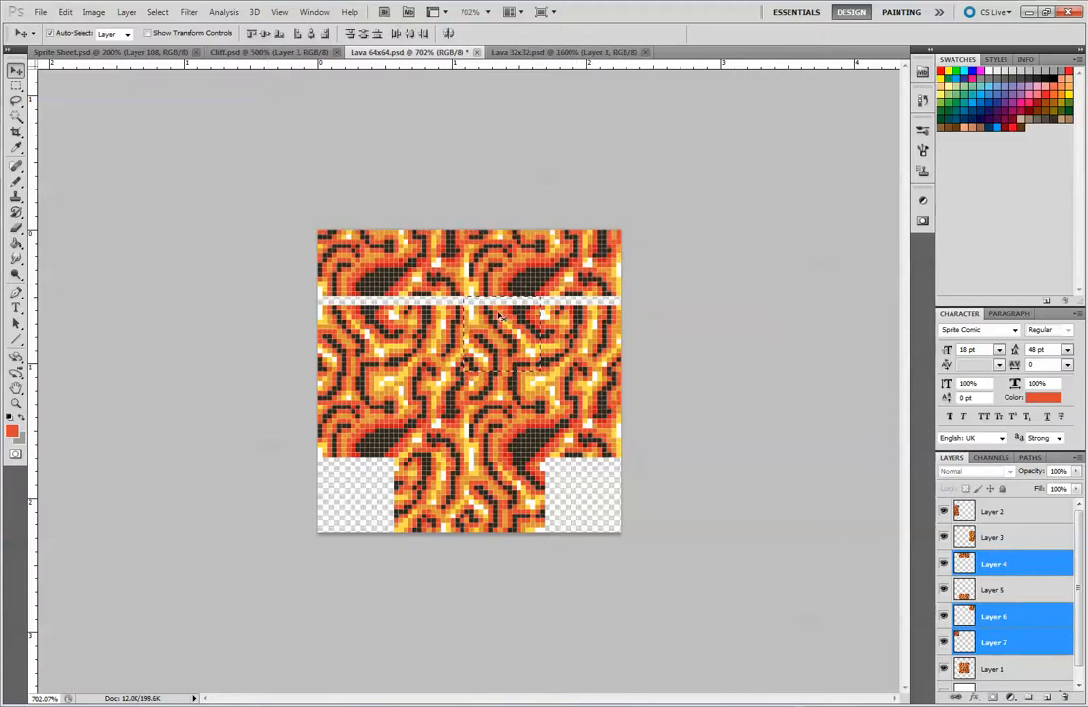
click(447, 301)
Copy the 16 × 16 px upper-right quarter of Layer 1 to a new layer and place it in the lower-right corner.
click(15, 85)
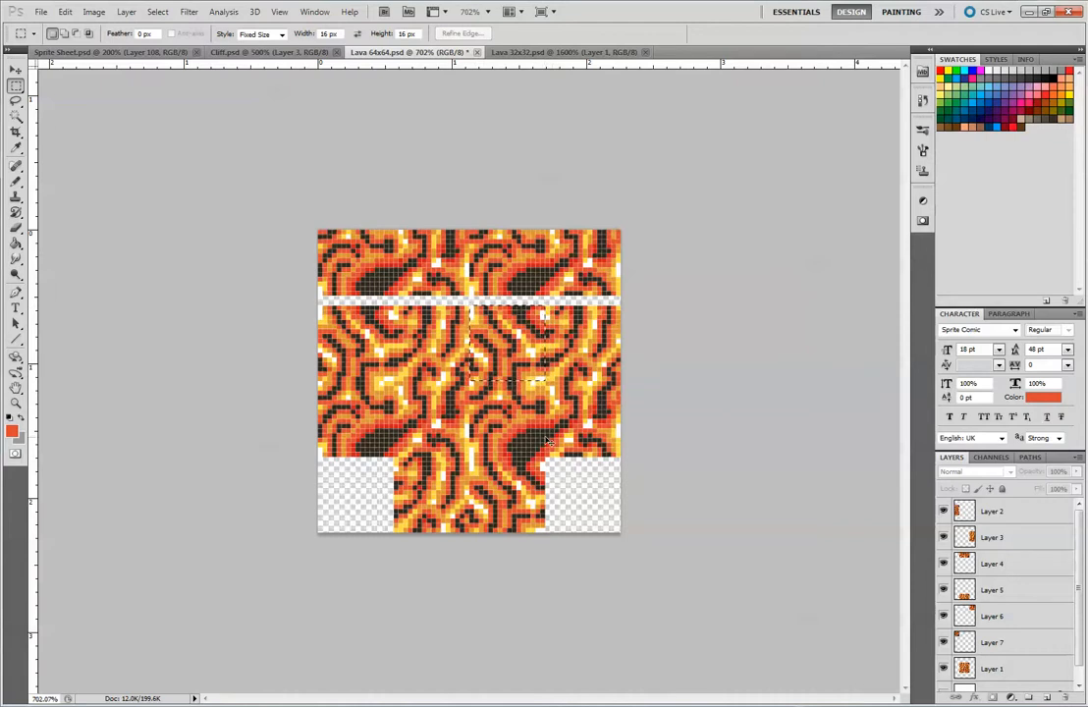
click(1026, 669)
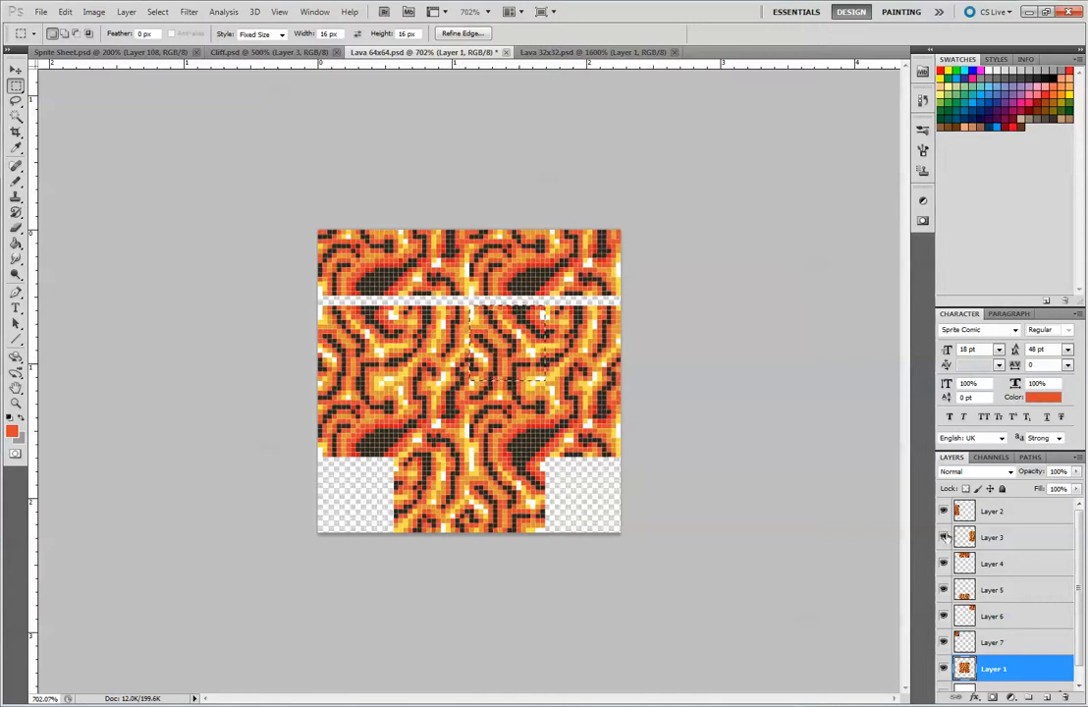
key(ctrl+j)
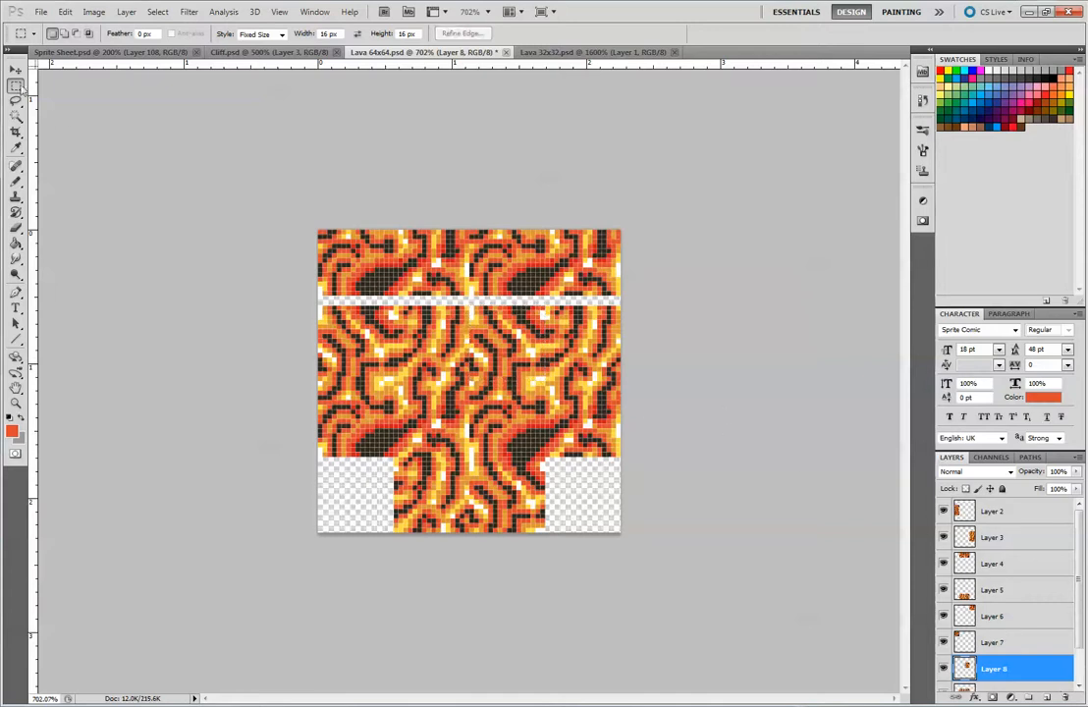
key(v)
drag(521, 354, 594, 501)
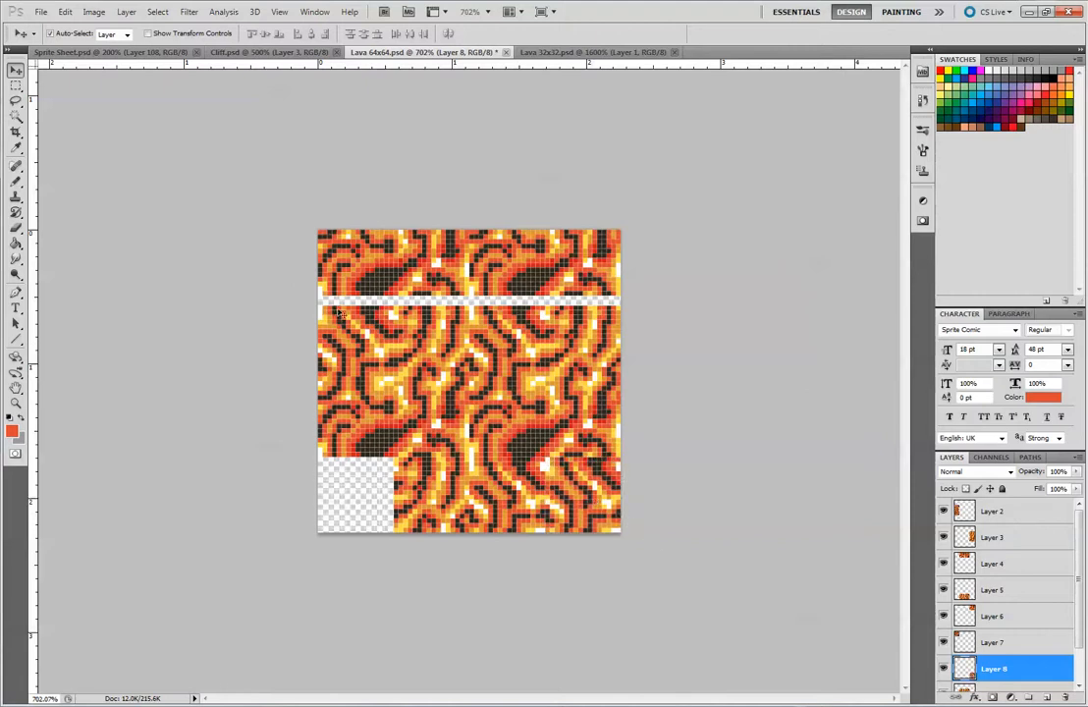
Copy the 16 × 16 px upper-left quarter of Layer 1 to a new layer and place it in the lower-left corner.
click(16, 86)
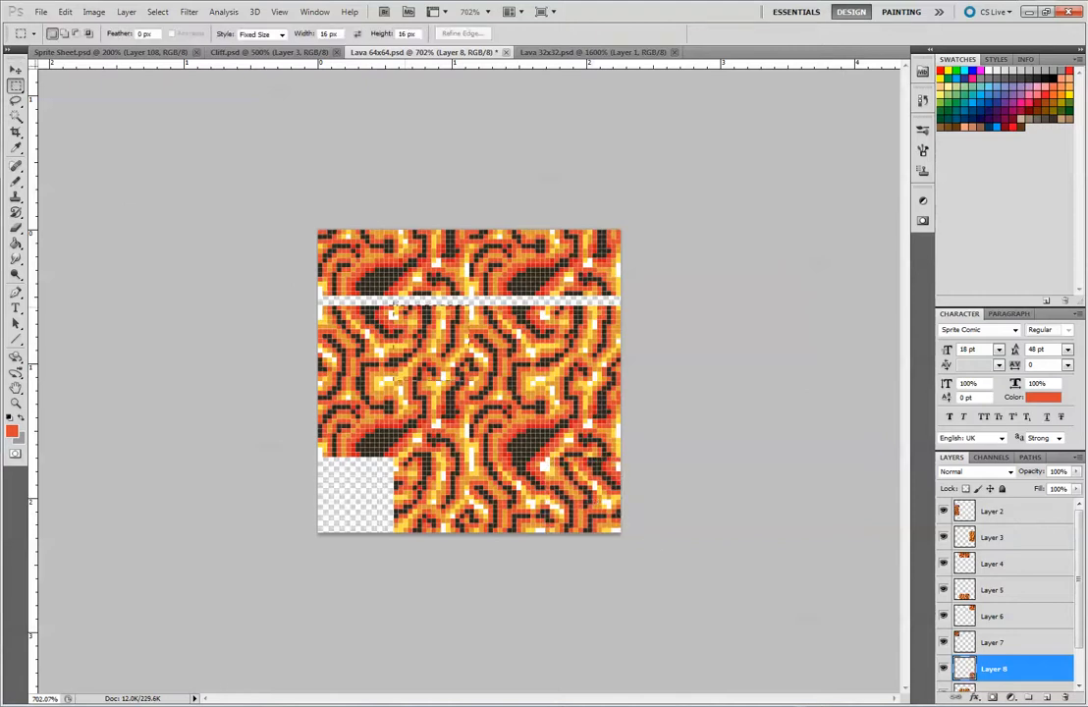
drag(394, 311, 392, 307)
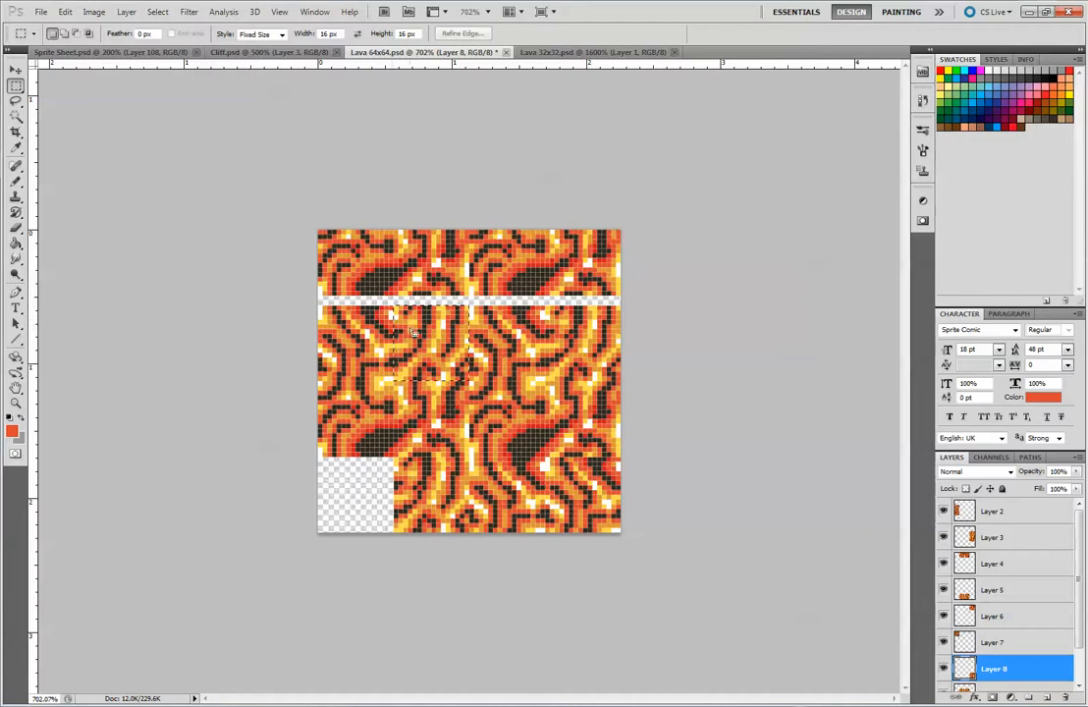
key(ctrl+c)
key(Return)
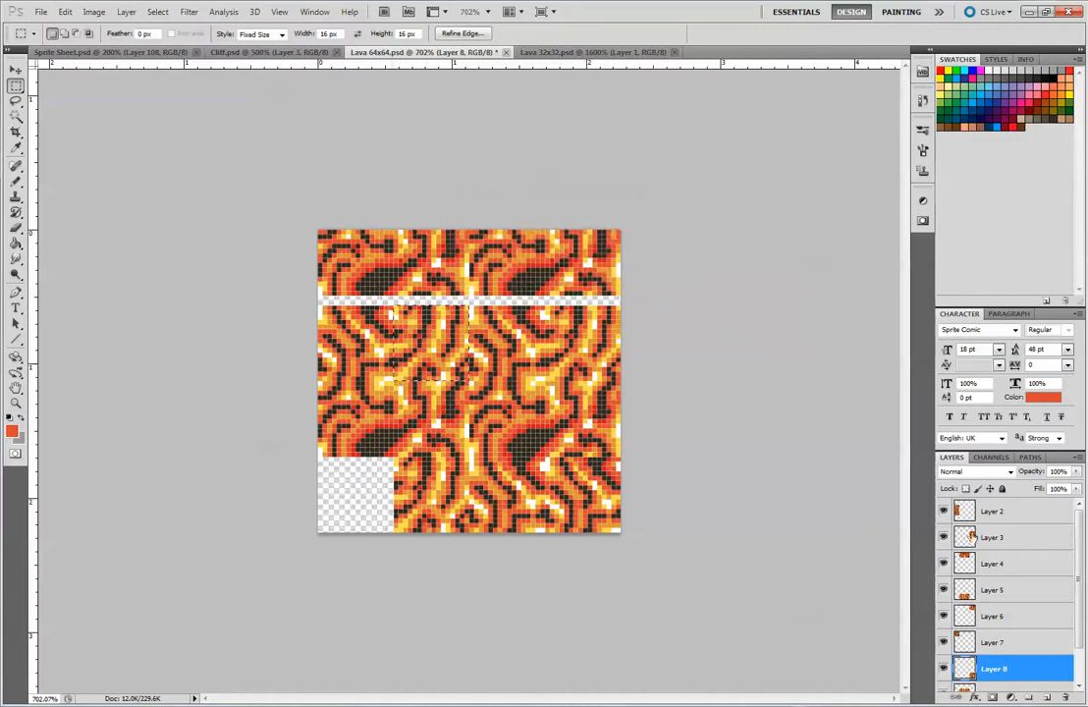
scroll(1012, 609, down, 2)
click(1031, 653)
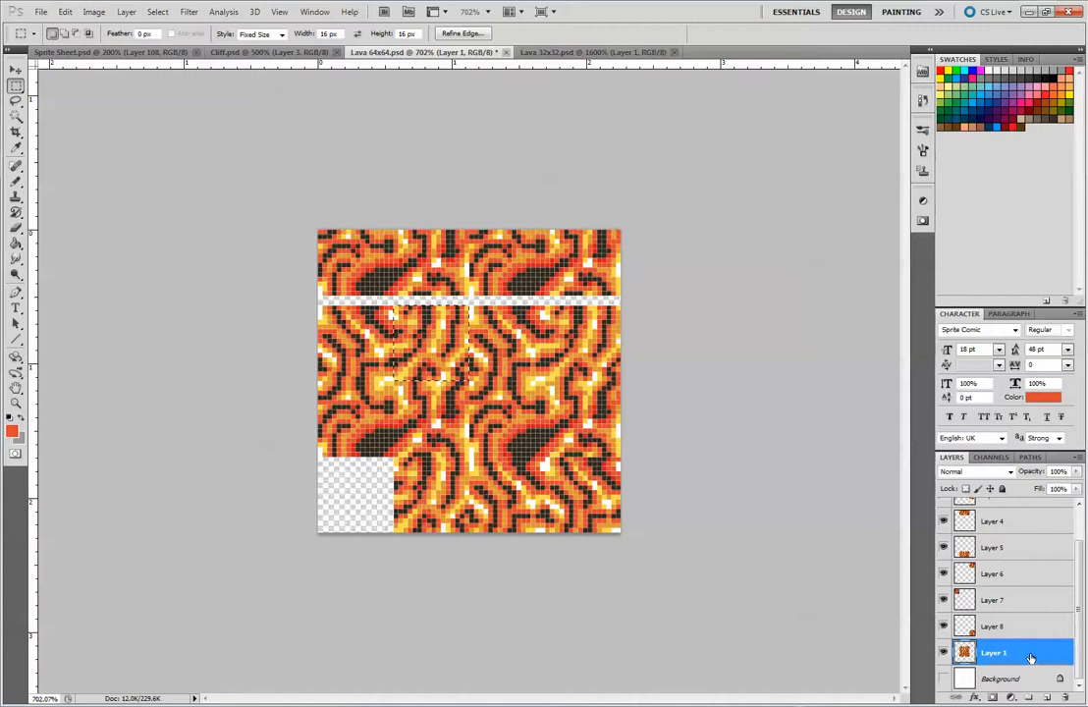
key(ctrl+j)
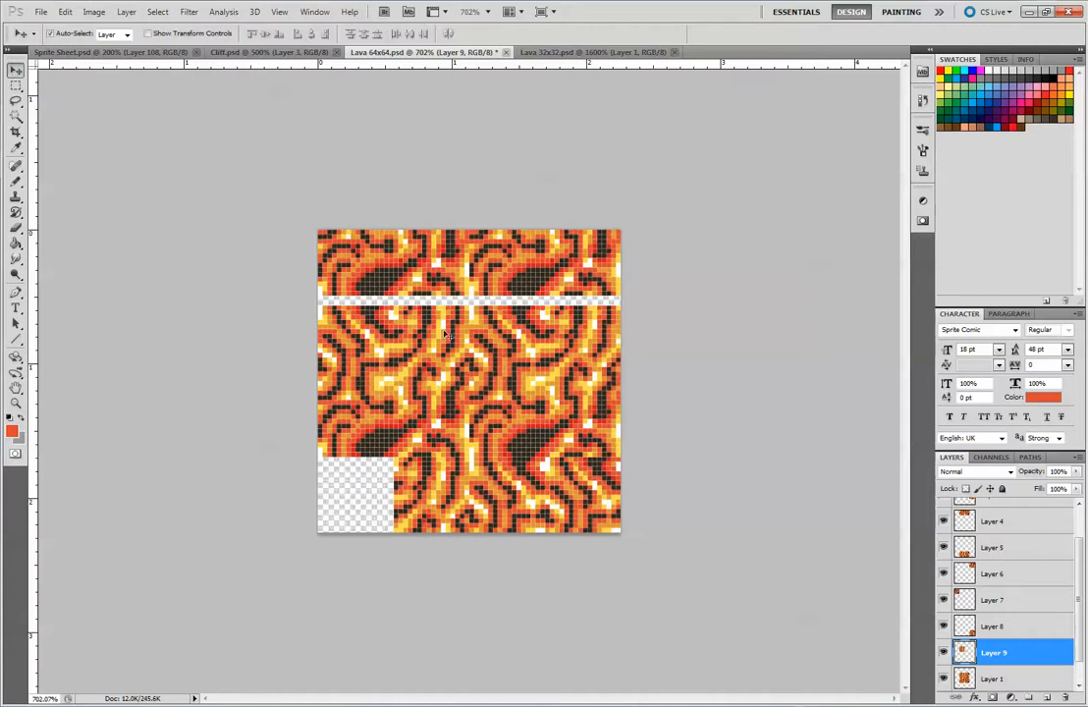
drag(444, 334, 359, 487)
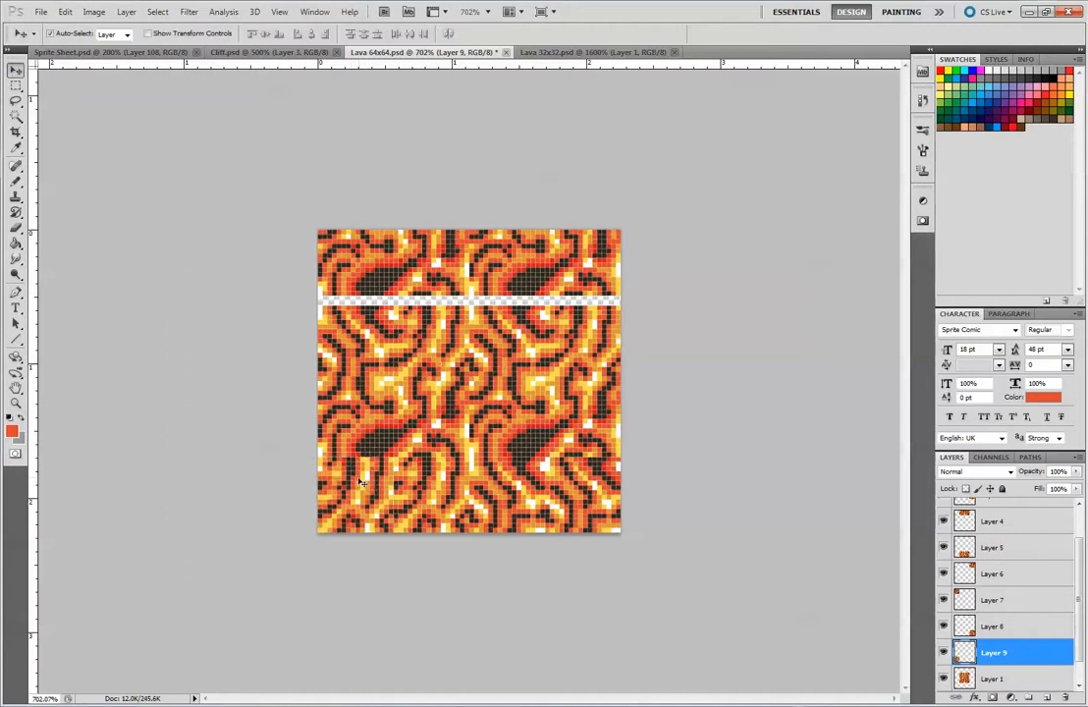
Return the lower-left corner piece to its source spot over the center tile and move the lower-right corner piece to the lower-left corner.
drag(362, 481, 513, 334)
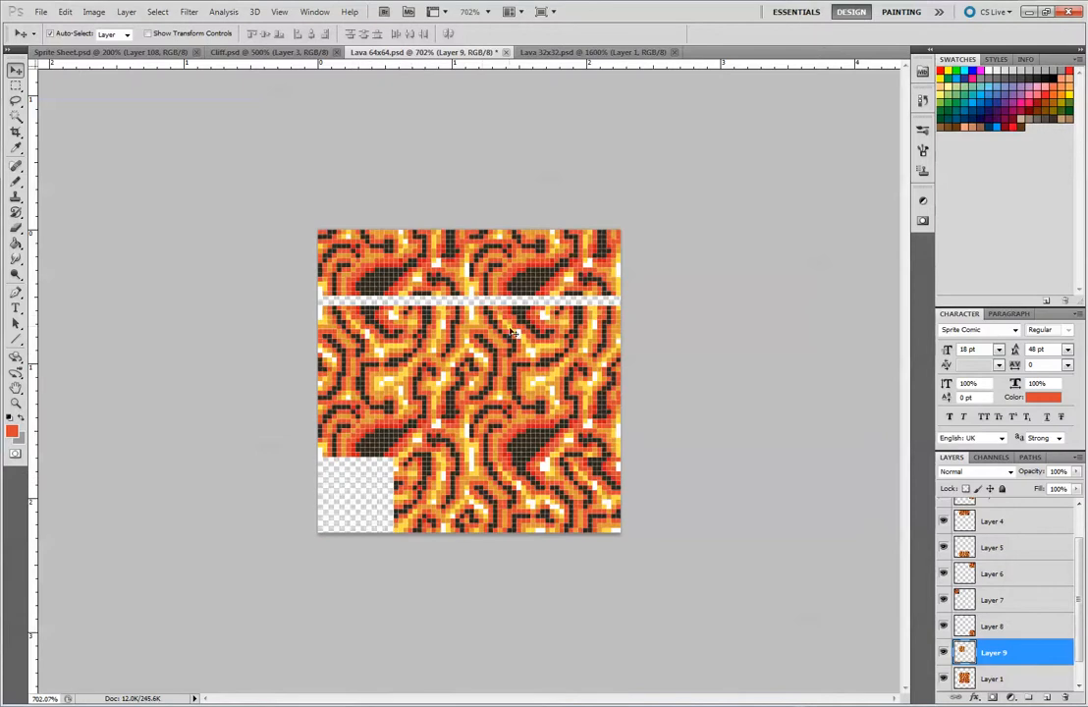
click(16, 86)
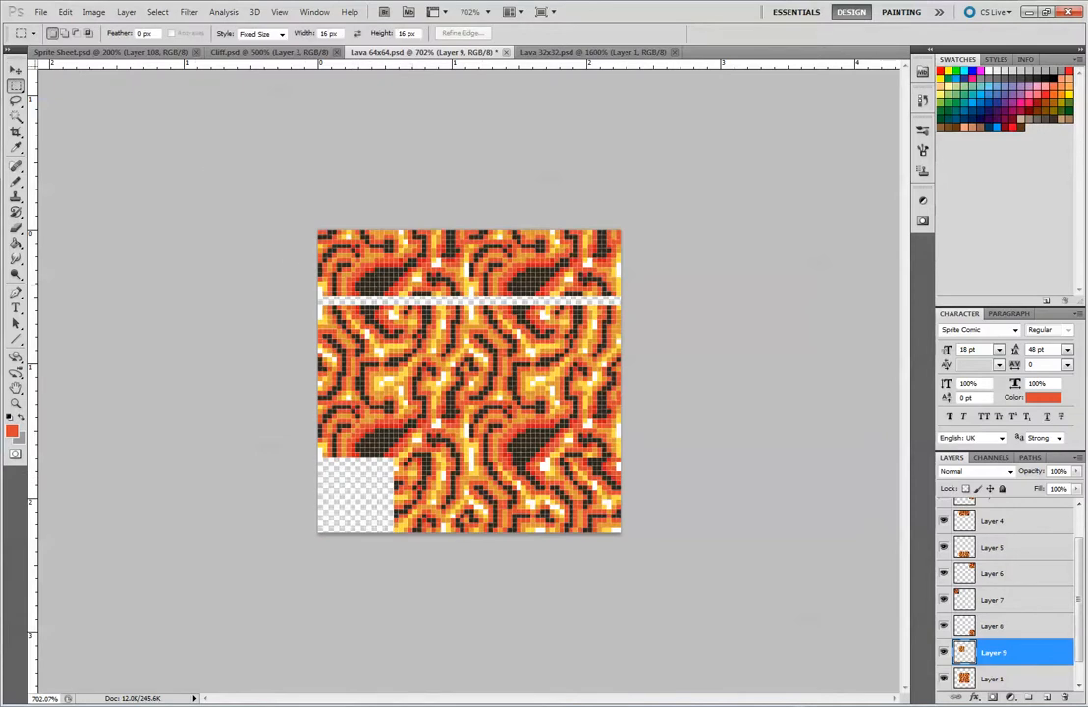
click(15, 72)
drag(575, 491, 358, 513)
Try placing a new copy of the center tile's upper-right quarter in the empty lower-right corner, and undo the move.
click(16, 86)
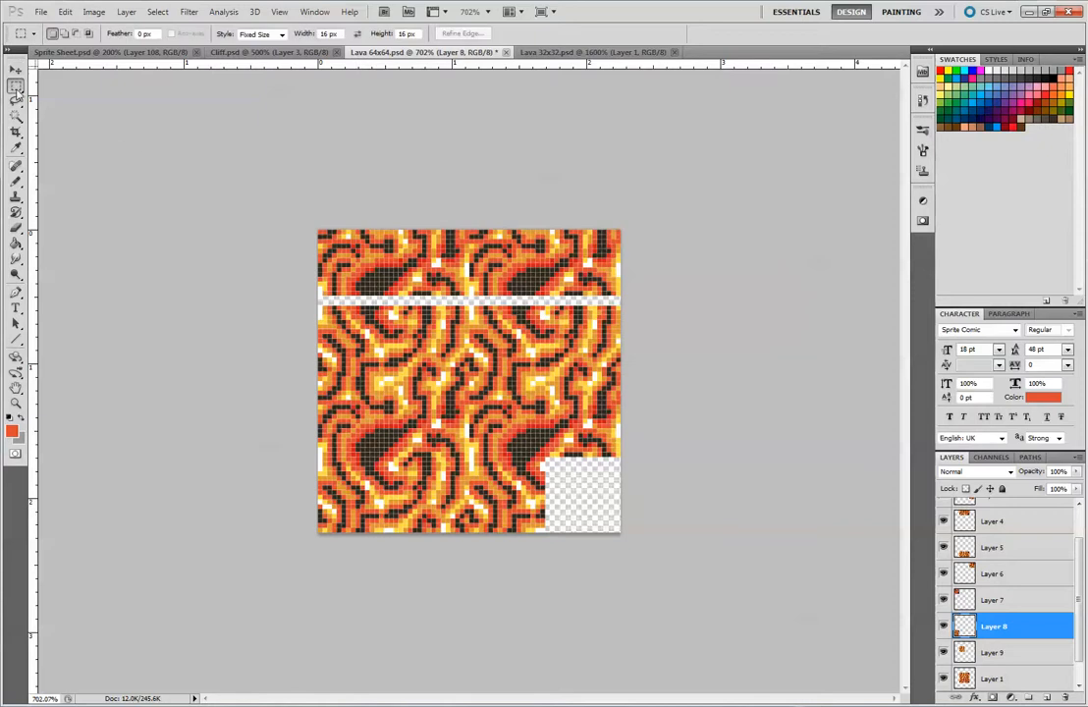
click(475, 306)
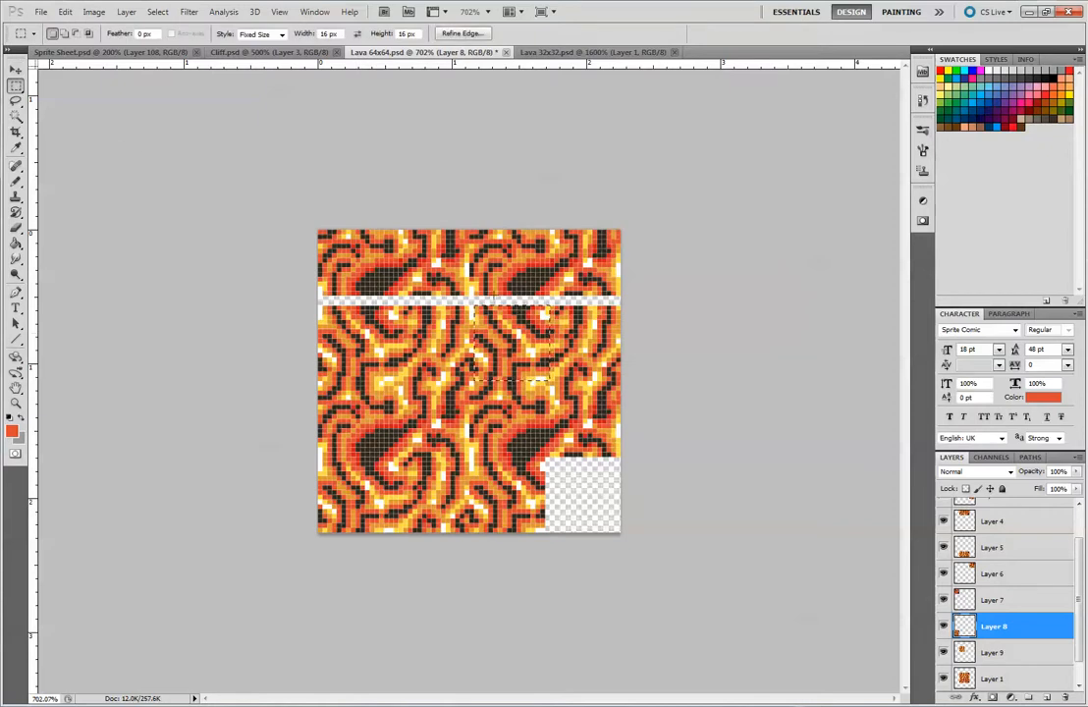
mouse_move(491, 332)
mouse_down()
mouse_move(406, 347)
mouse_move(413, 406)
mouse_move(480, 406)
mouse_move(421, 355)
mouse_move(479, 395)
mouse_move(420, 356)
mouse_move(480, 334)
mouse_move(457, 280)
mouse_move(485, 342)
mouse_up()
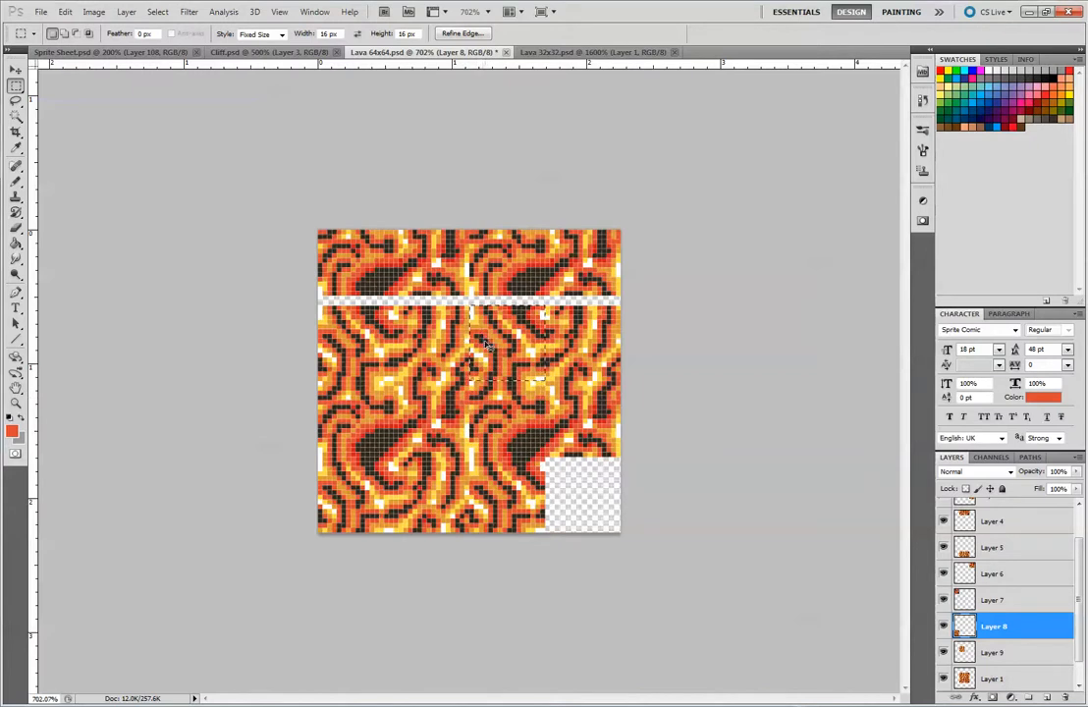
click(1015, 679)
key(ctrl+j)
key(v)
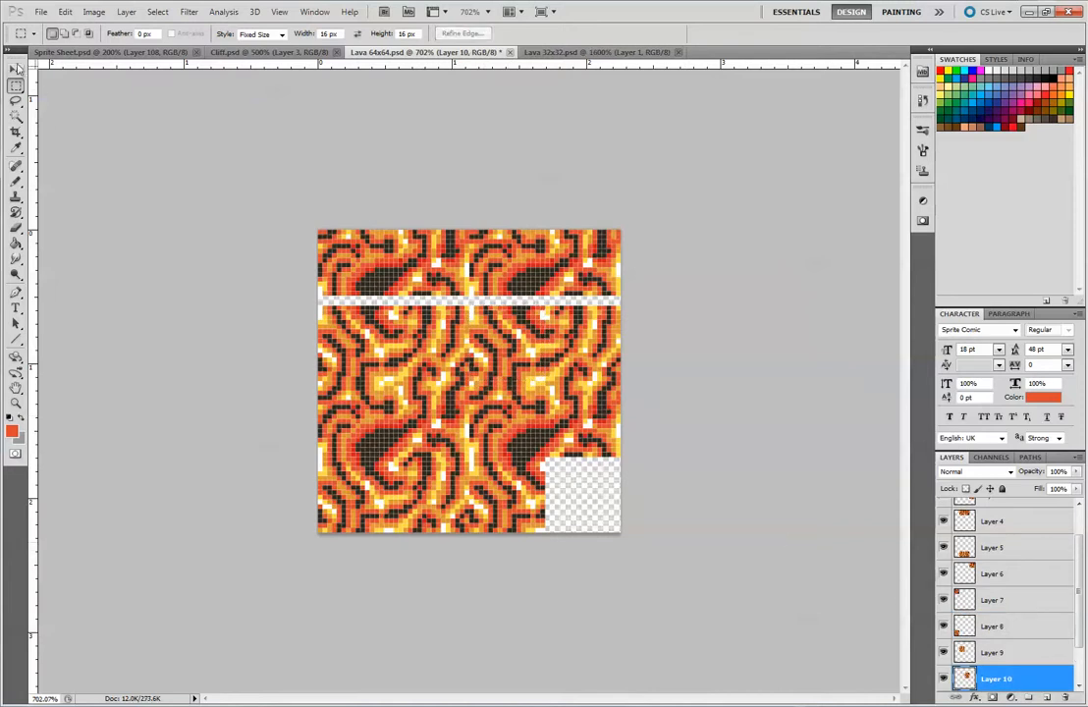
drag(516, 376, 611, 485)
key(ctrl+z)
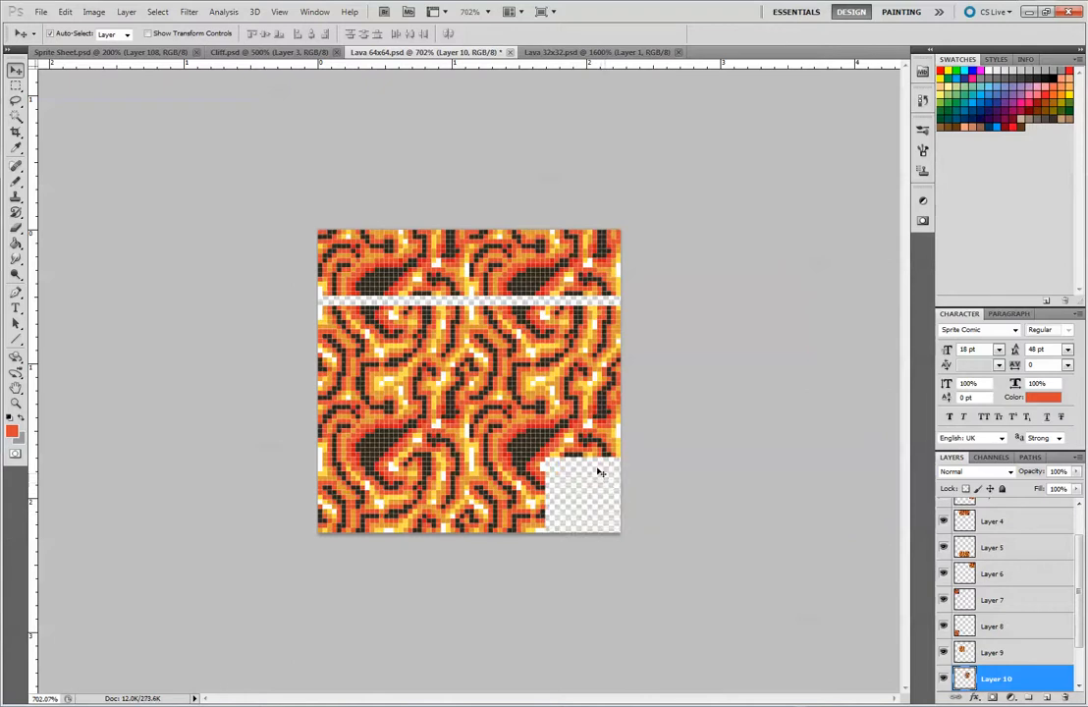
Shift the left-edge pieces outward to open a gap and select the 16 × 16 px upper-left quarter of the center tile.
drag(383, 462, 334, 396)
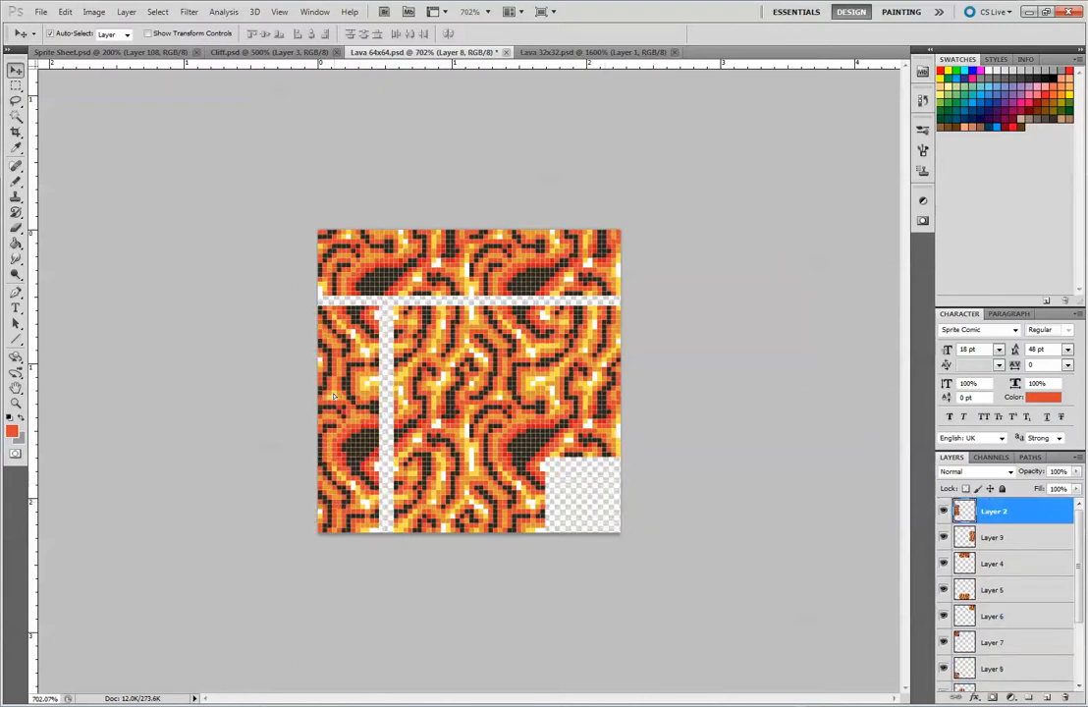
key(m)
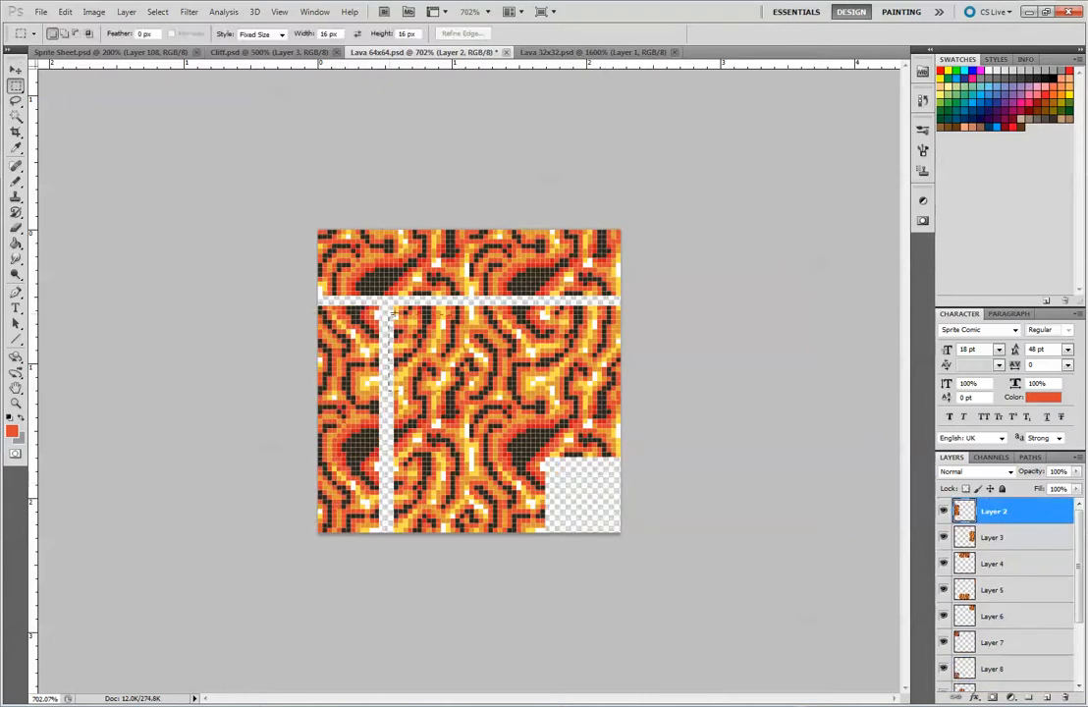
click(393, 304)
key(ctrl+c)
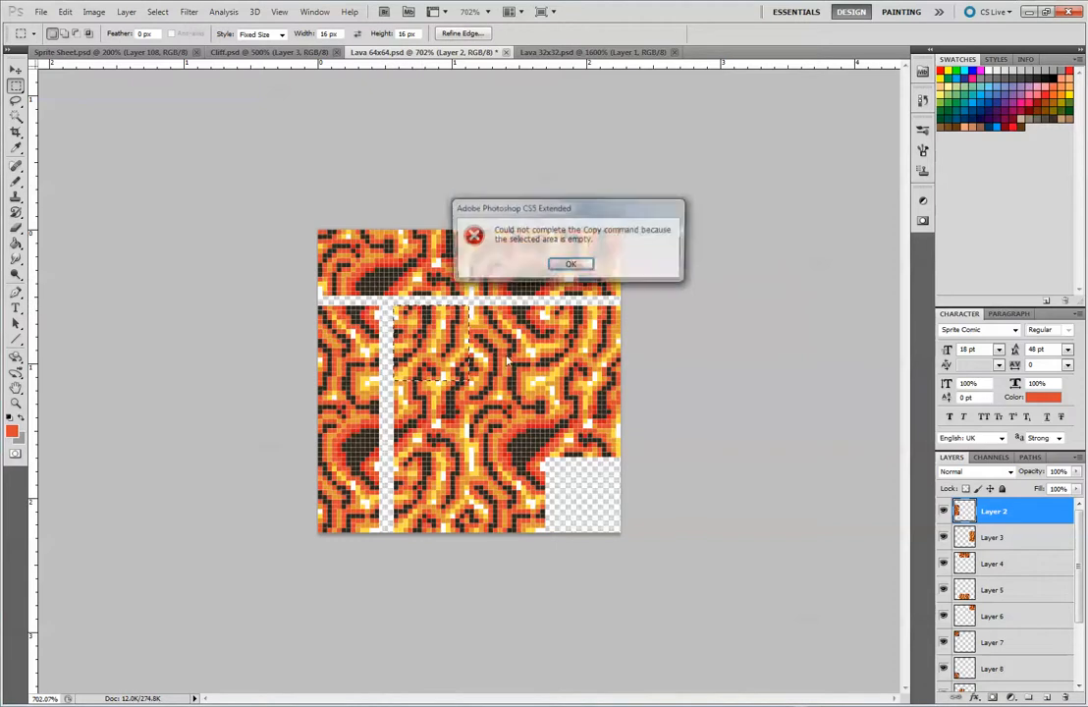
click(570, 265)
Copy the selected upper-left quarter of Layer 1 to a new layer and fill the empty lower-right corner with that quarter.
scroll(1011, 609, down, 3)
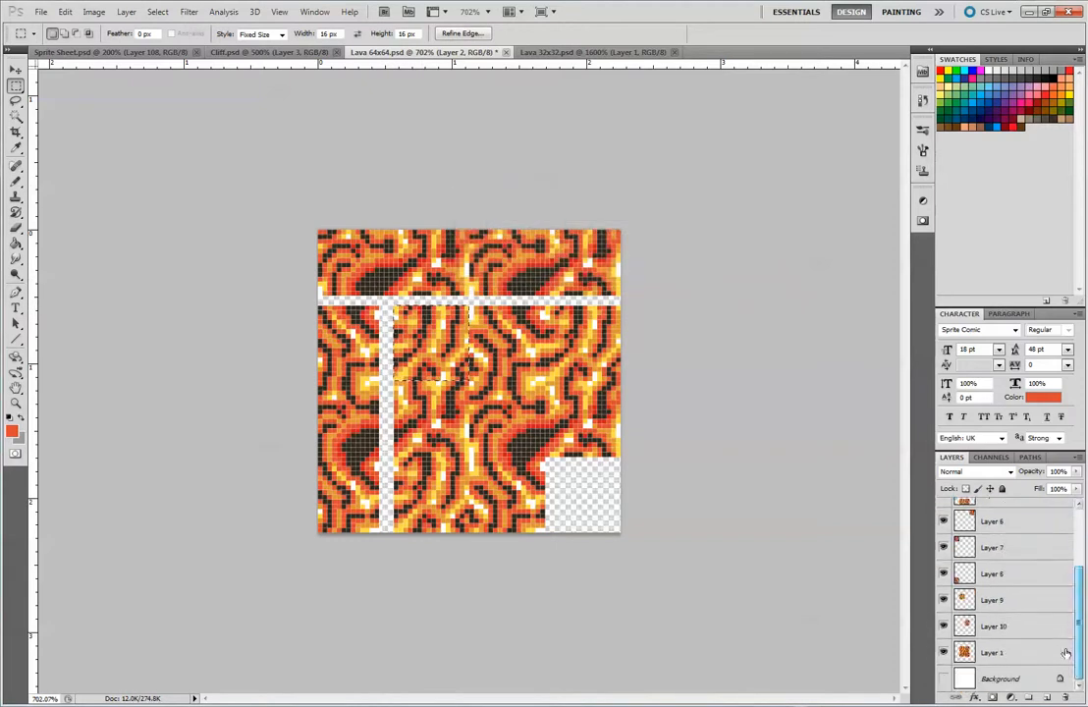
click(1016, 651)
key(ctrl+j)
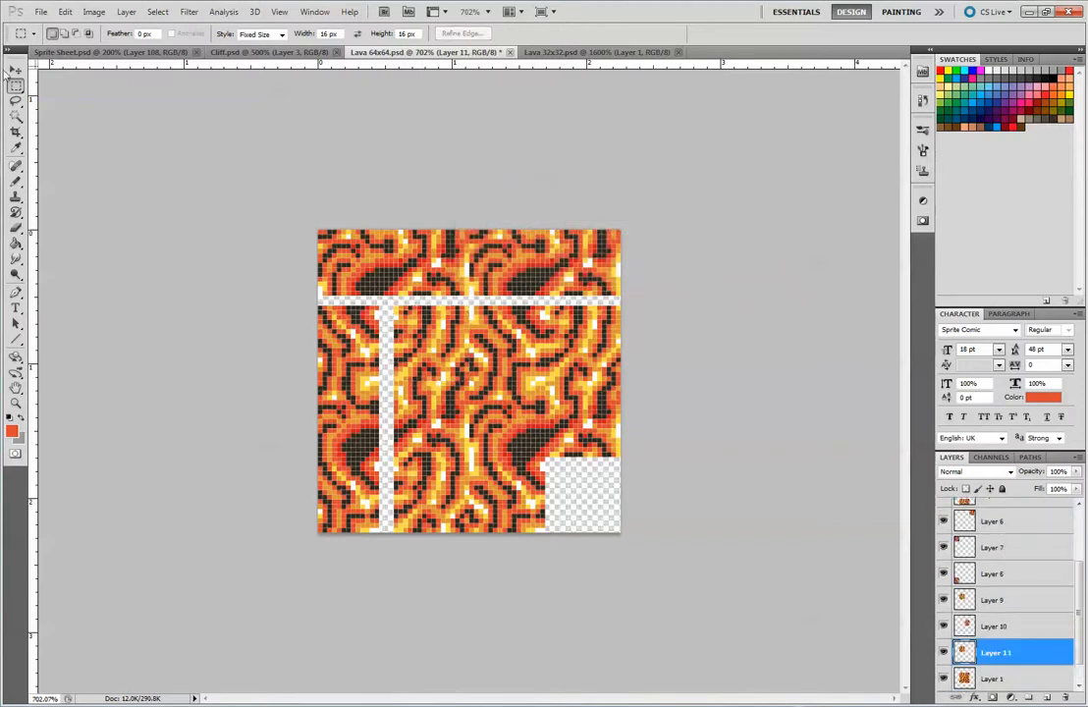
key(v)
drag(430, 348, 582, 499)
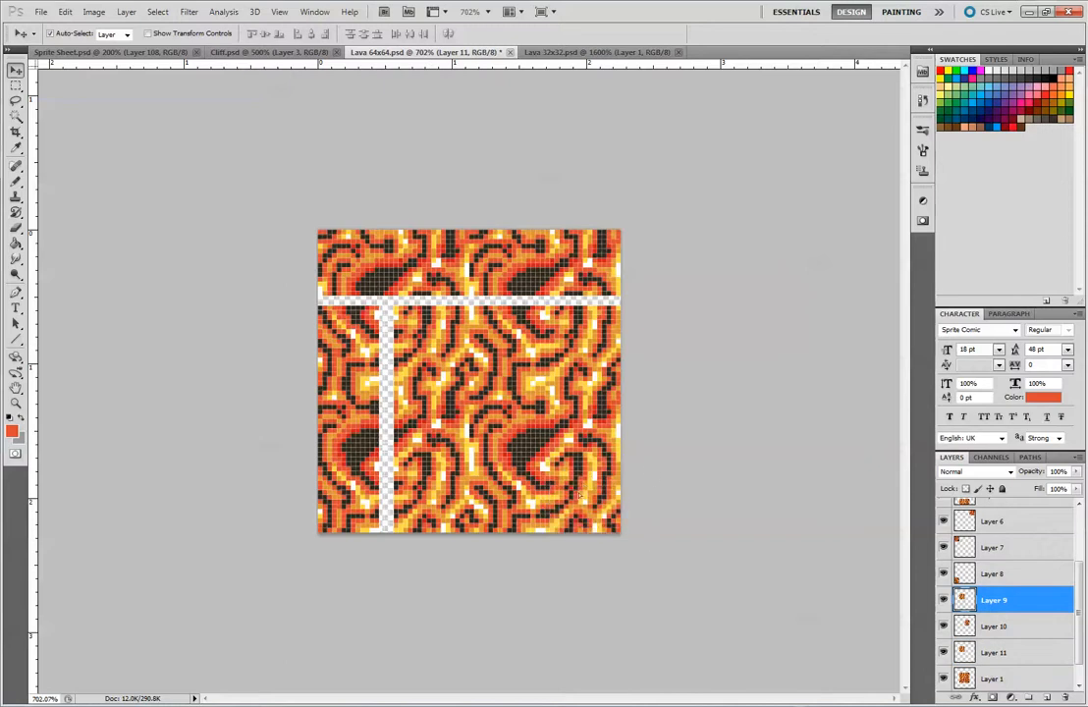
Move the left-edge pieces and the upper-edge pieces back flush against the center tile to close both gaps.
drag(275, 329, 352, 534)
drag(357, 408, 372, 407)
drag(281, 204, 567, 272)
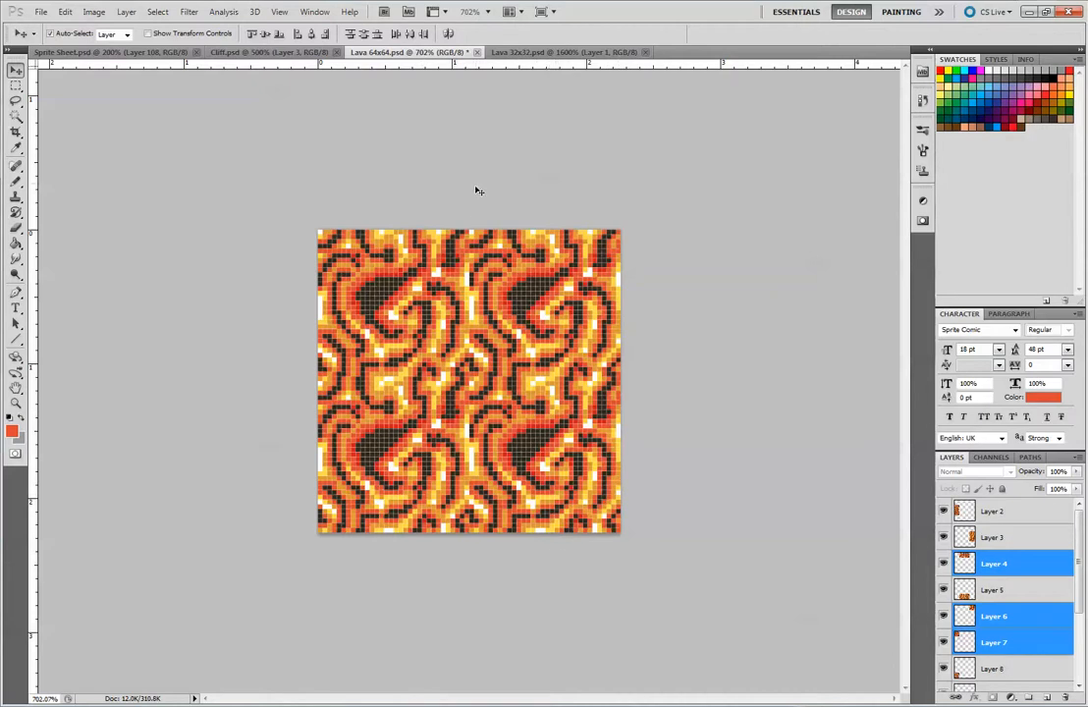
Examine the completed 64 × 64 px lava tile at 100%, 400% and 600% zoom to judge how the repeated pattern looks.
key(ctrl+minus)
key(ctrl+minus)
key(ctrl+minus)
key(ctrl+minus)
key(ctrl+minus)
key(ctrl+minus)
key(ctrl+minus)
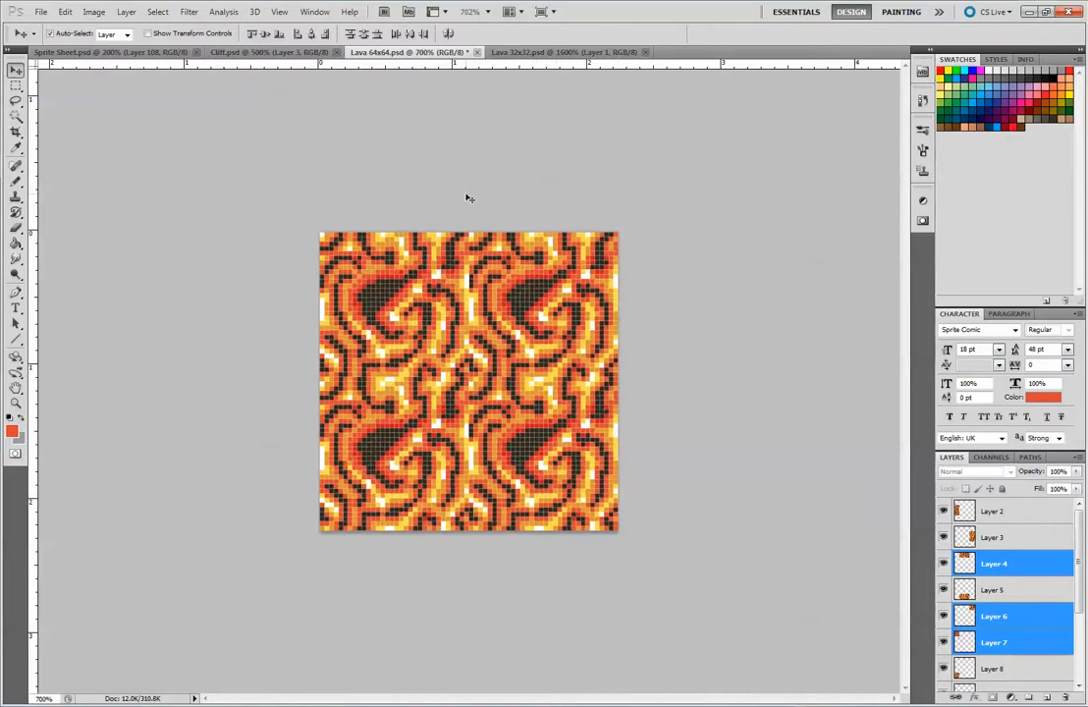
key(ctrl+plus)
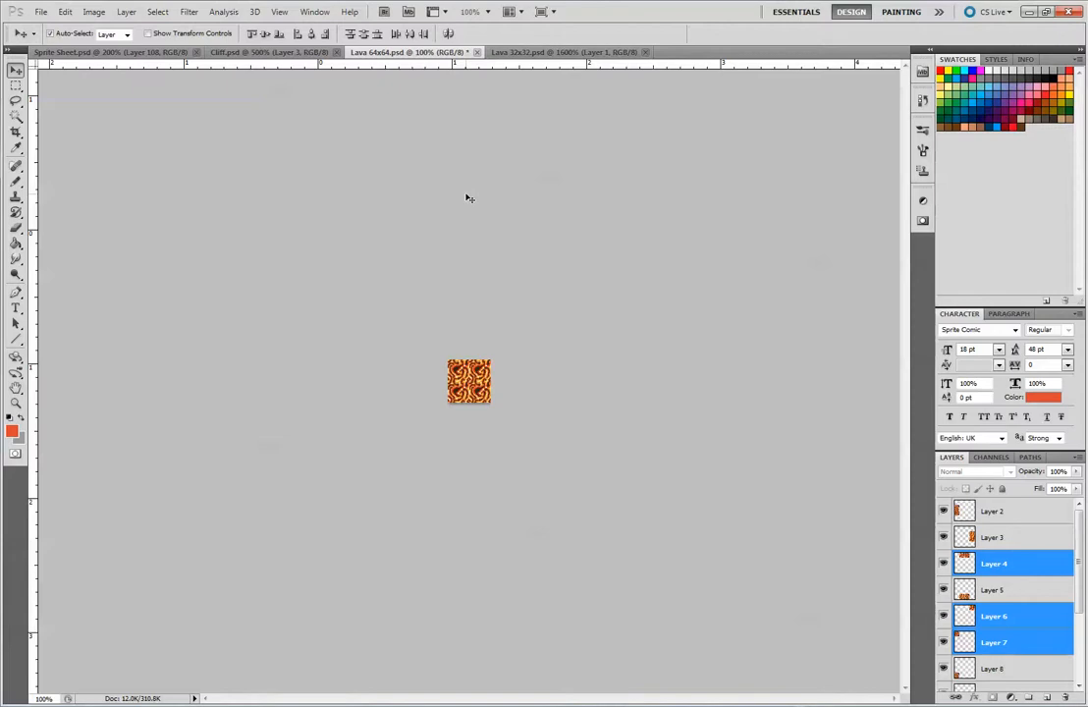
key(ctrl+plus)
key(ctrl+plus)
key(ctrl+plus)
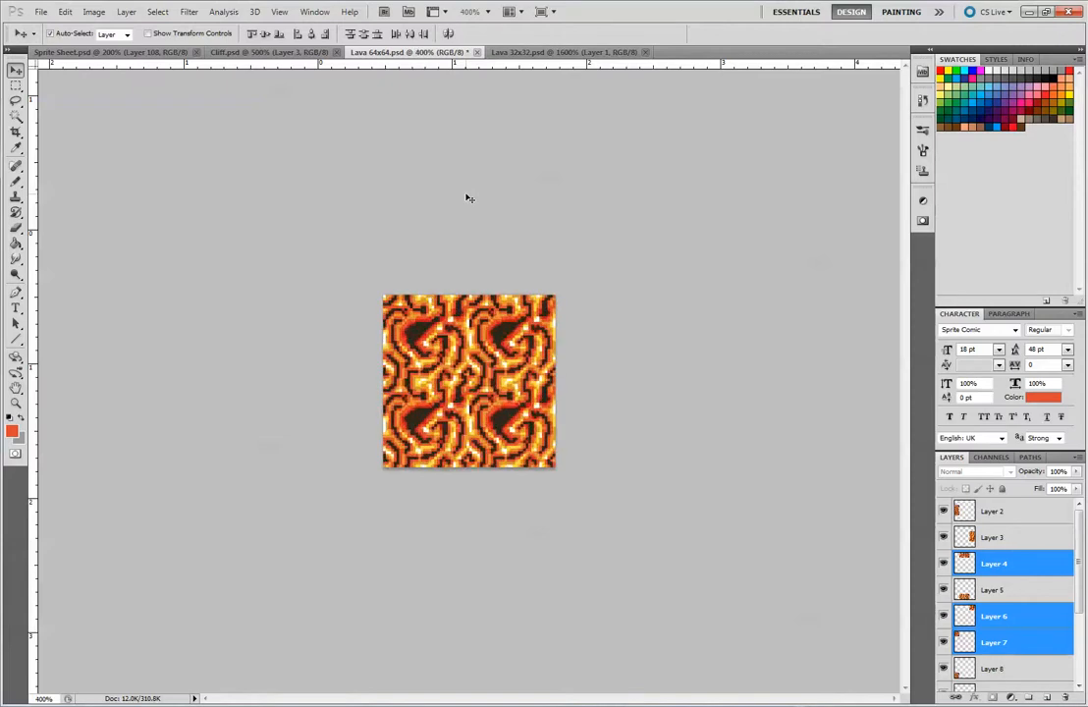
key(ctrl+plus)
key(ctrl+plus)
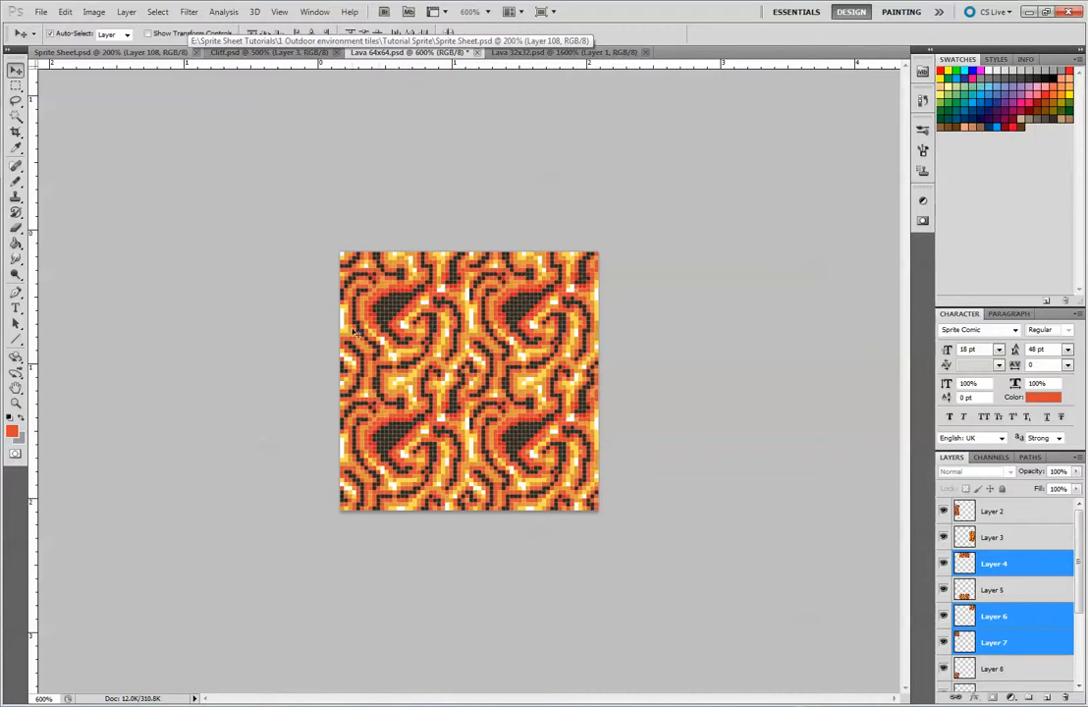
Switch to the browser's Google Images results for lava and view the enlarged photo of the glowing lava flow for reference.
click(100, 52)
click(531, 49)
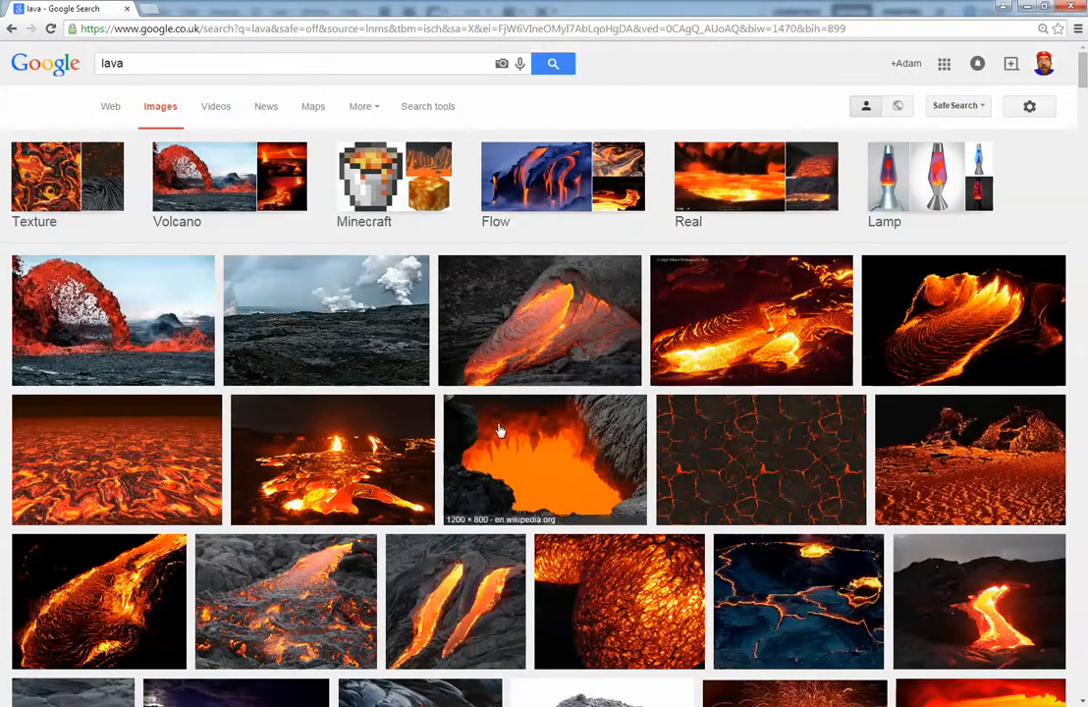
click(363, 482)
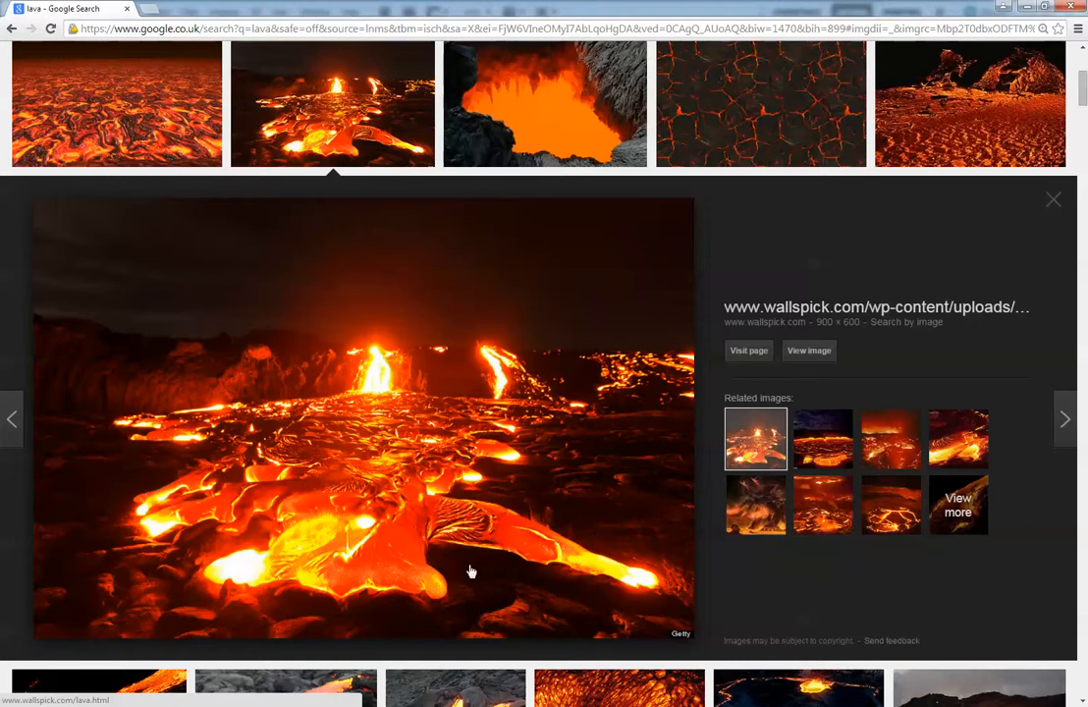
click(1023, 7)
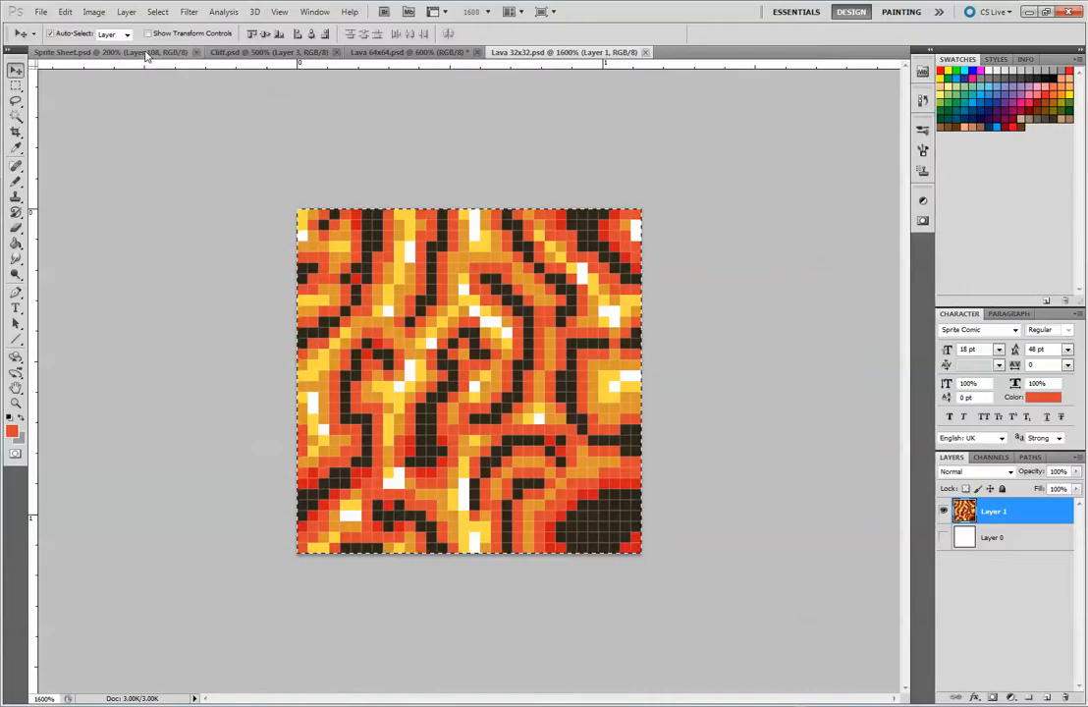
Set the foreground color to the dark tone sampled from the upper-right corner of the stone tile in Sprite Sheet.psd.
click(147, 54)
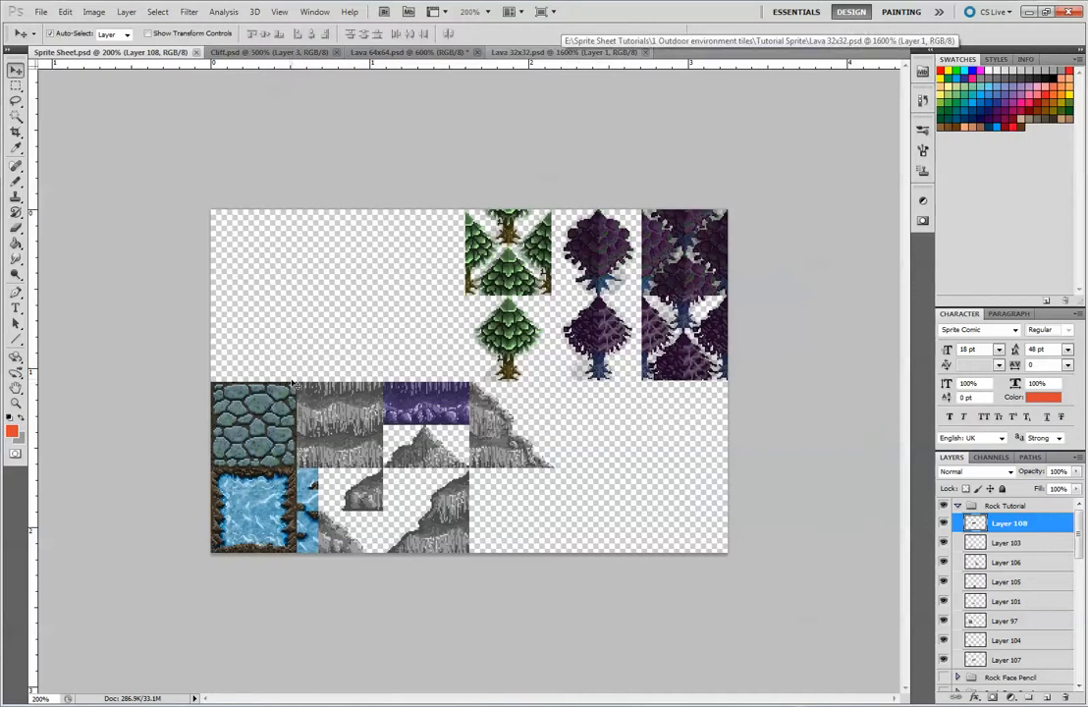
click(11, 430)
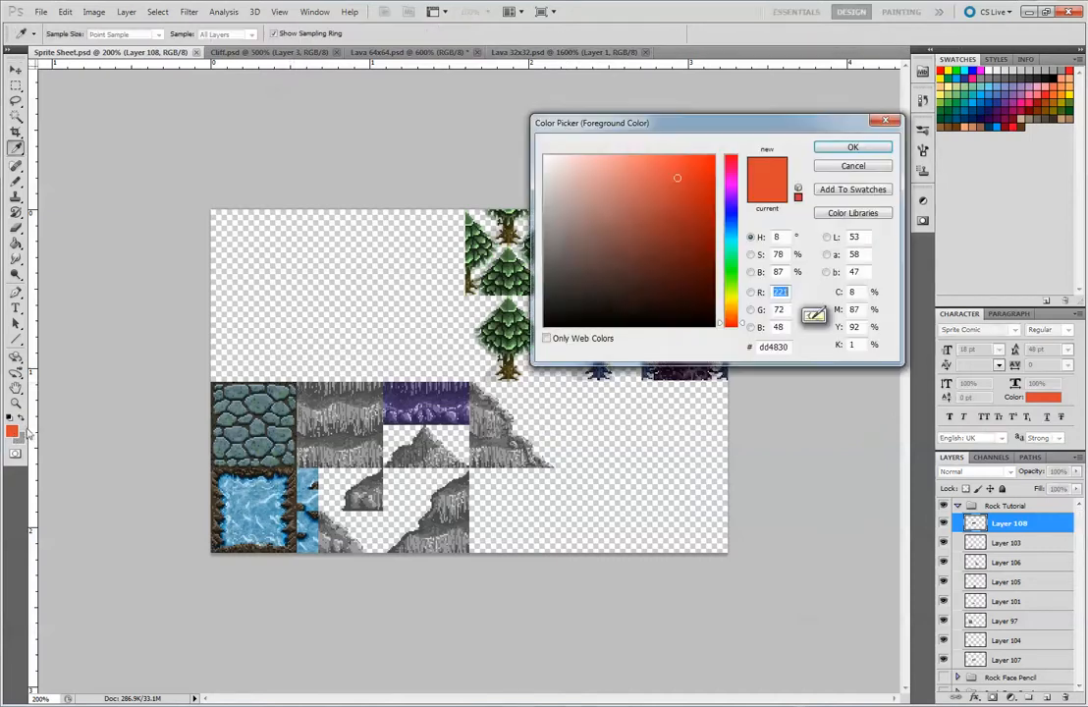
click(288, 378)
click(828, 152)
key(v)
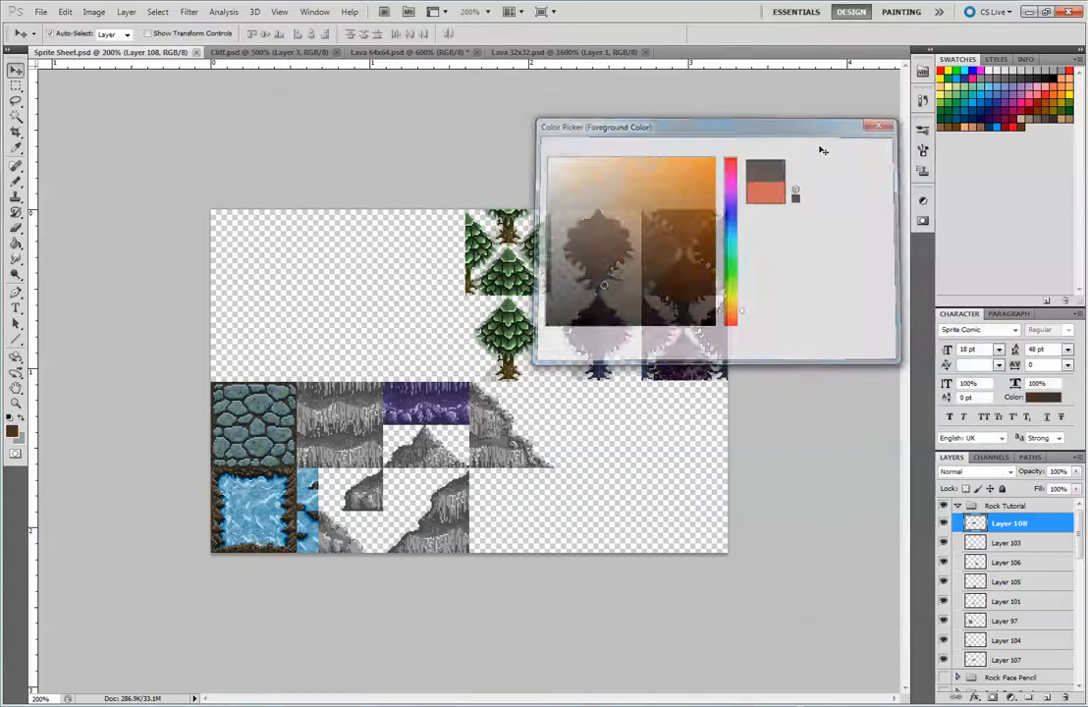
Close Lava 32x32.psd and save Lava 64x64.psd.
click(579, 52)
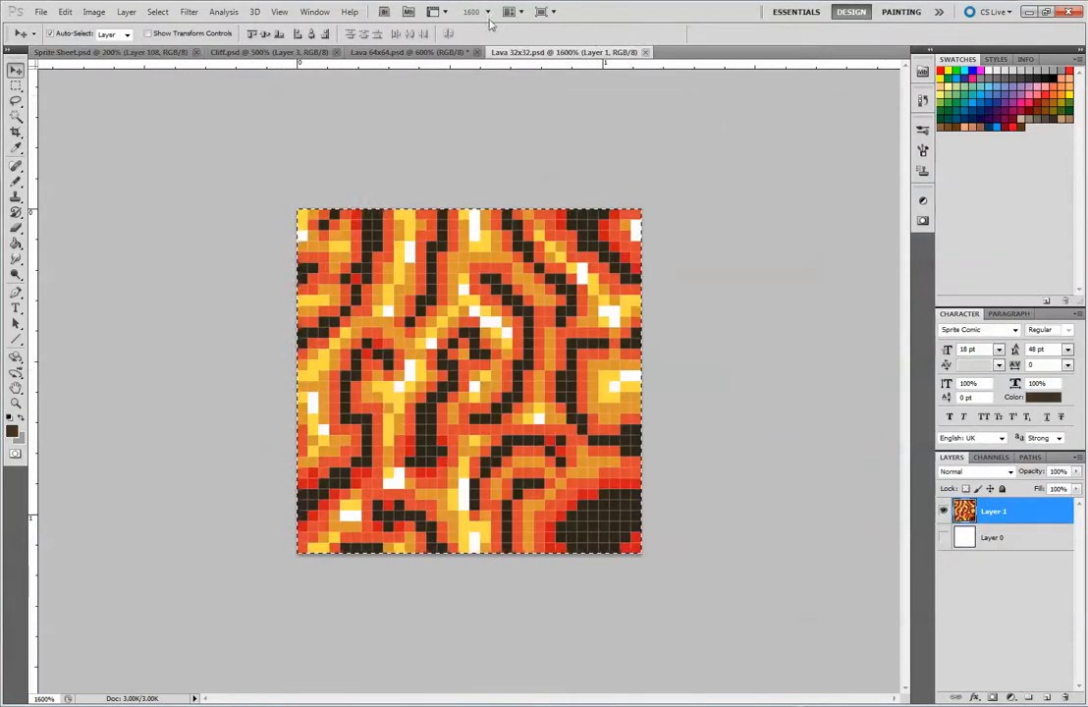
click(41, 12)
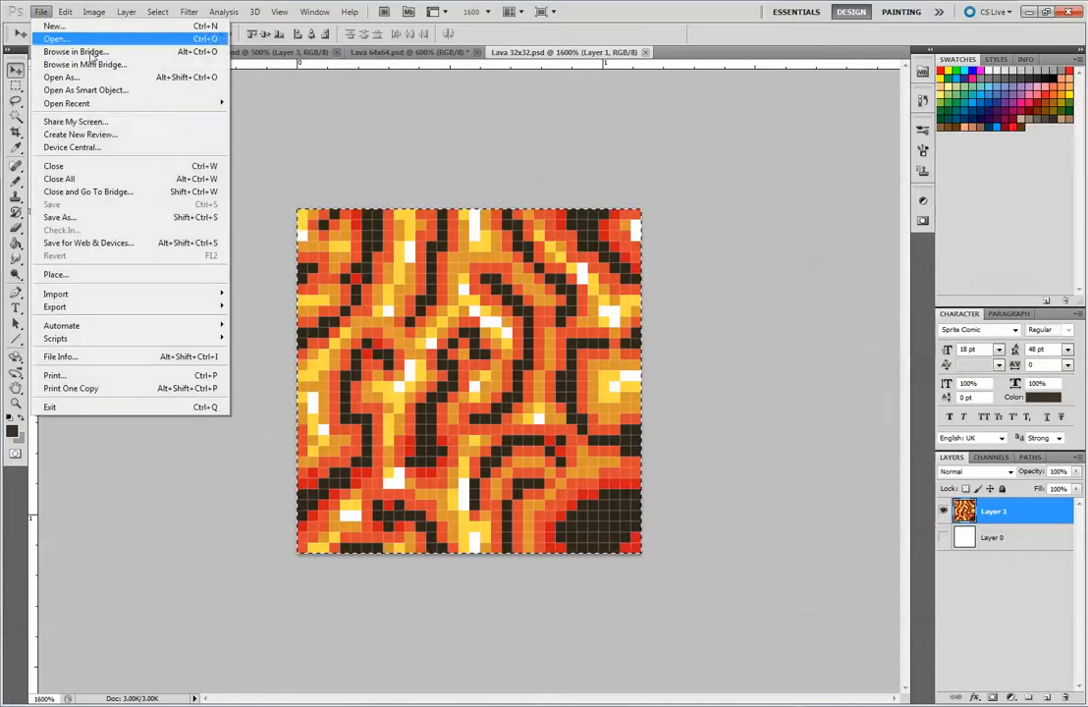
click(645, 53)
click(411, 55)
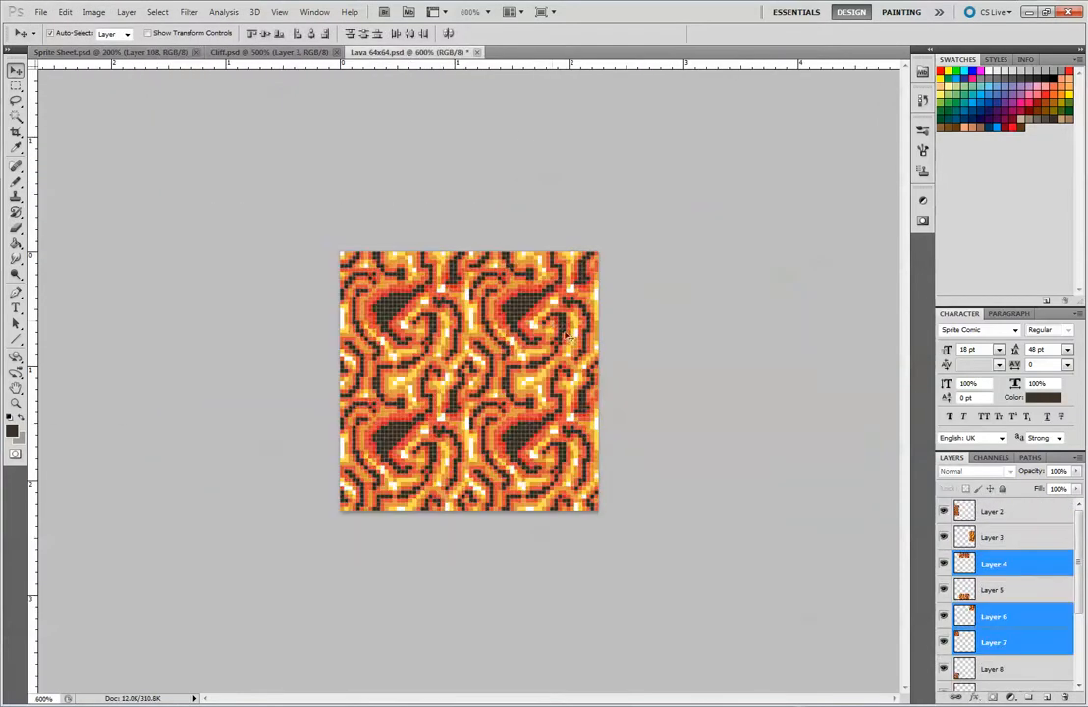
click(41, 12)
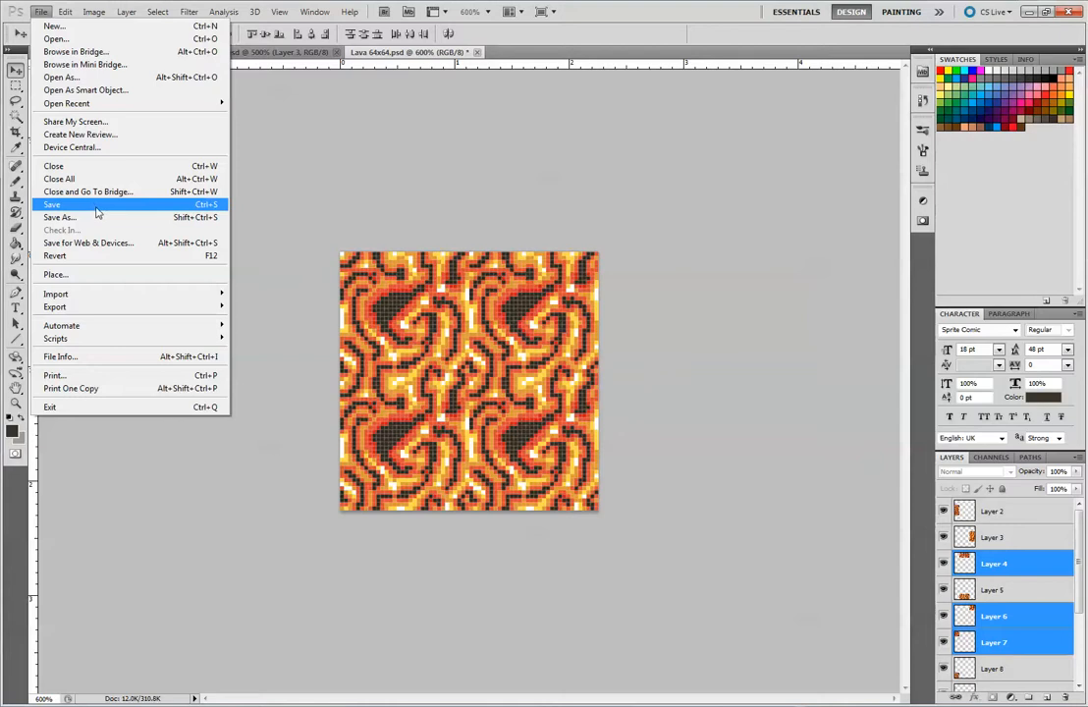
click(59, 206)
Create a layer group named Side above Layer 2.
click(1024, 593)
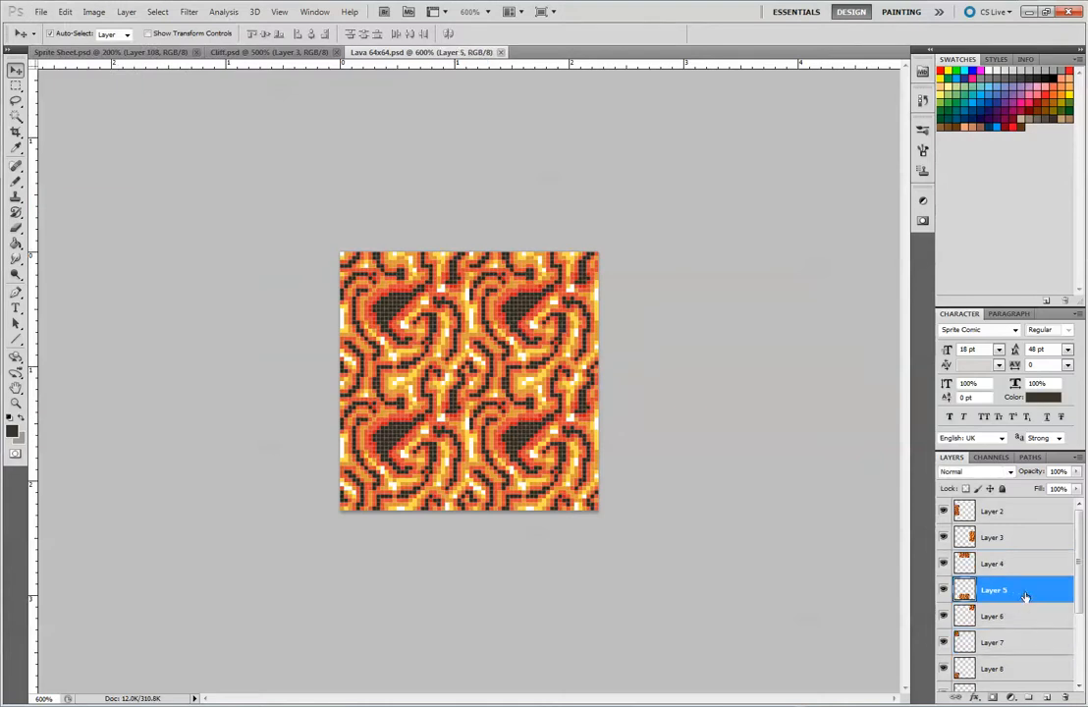
click(1026, 511)
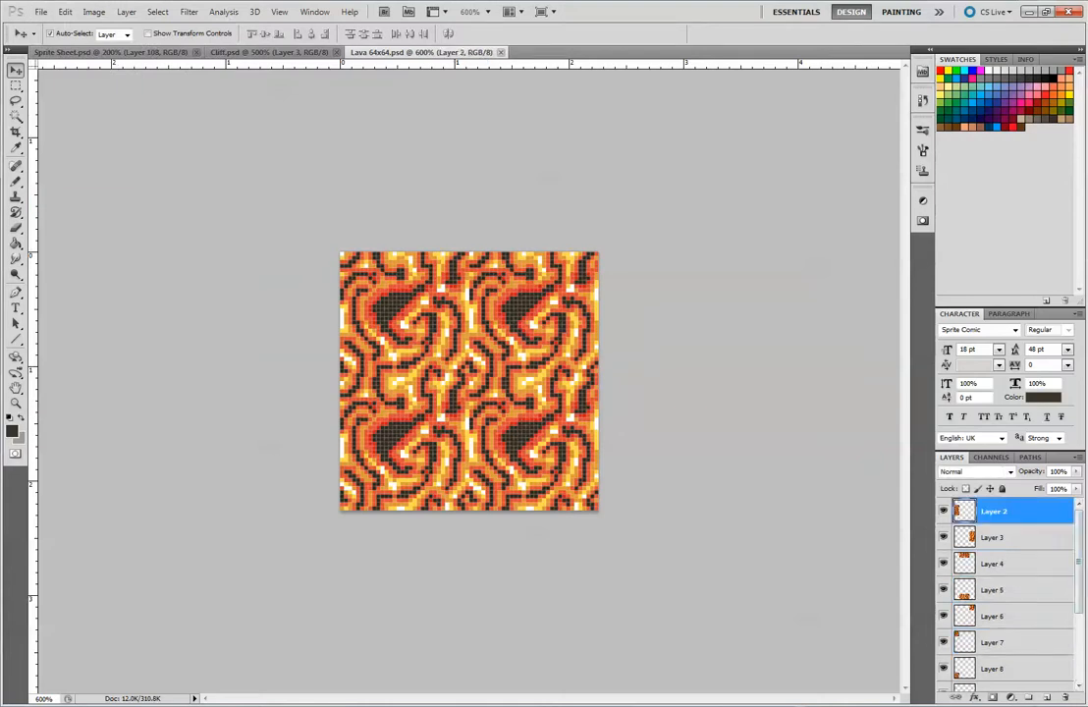
click(1029, 698)
text(Side)
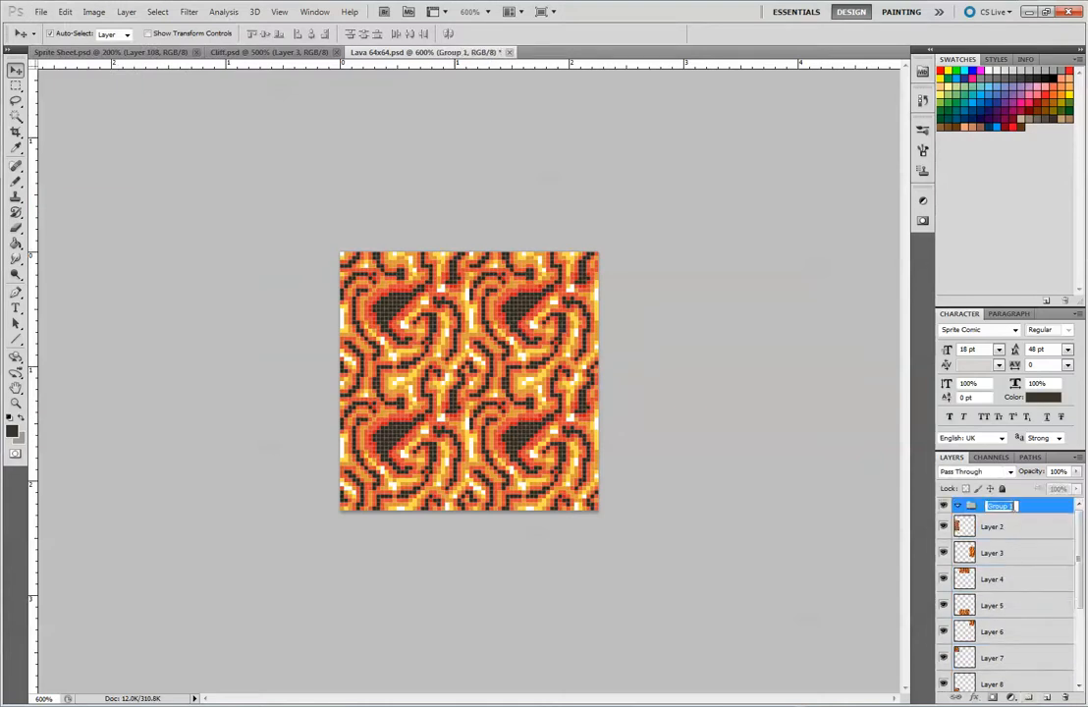
key(Return)
key(s)
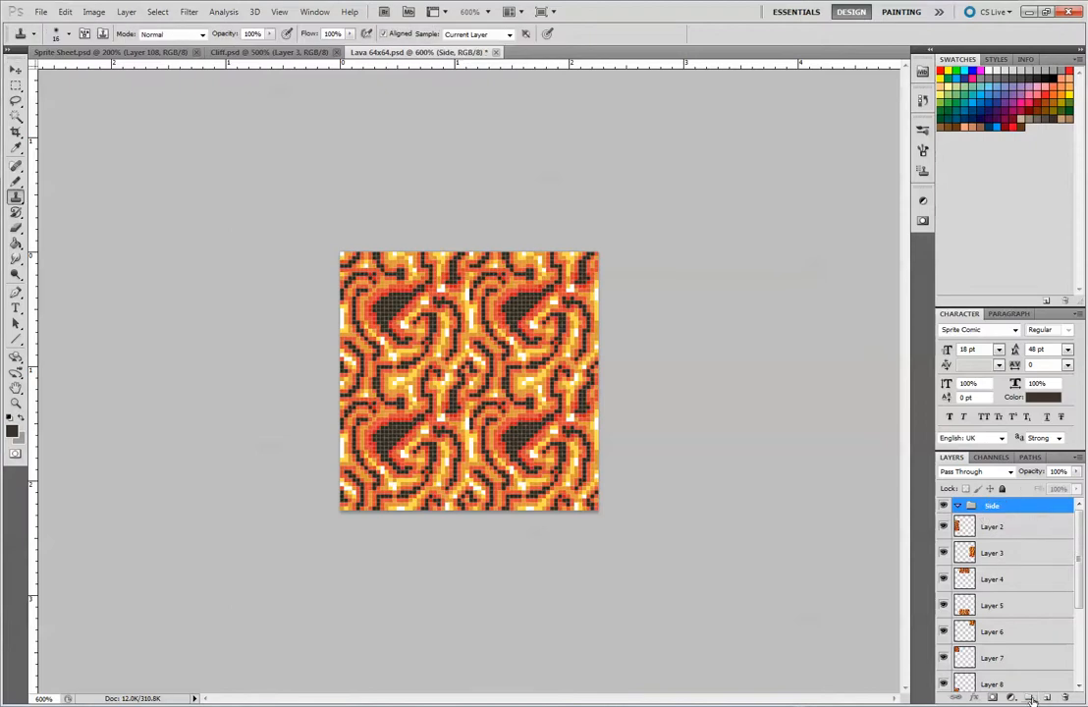
Create another layer group above the Side group and name it Corner.
key(ctrl+g)
alt+double_click(1007, 507)
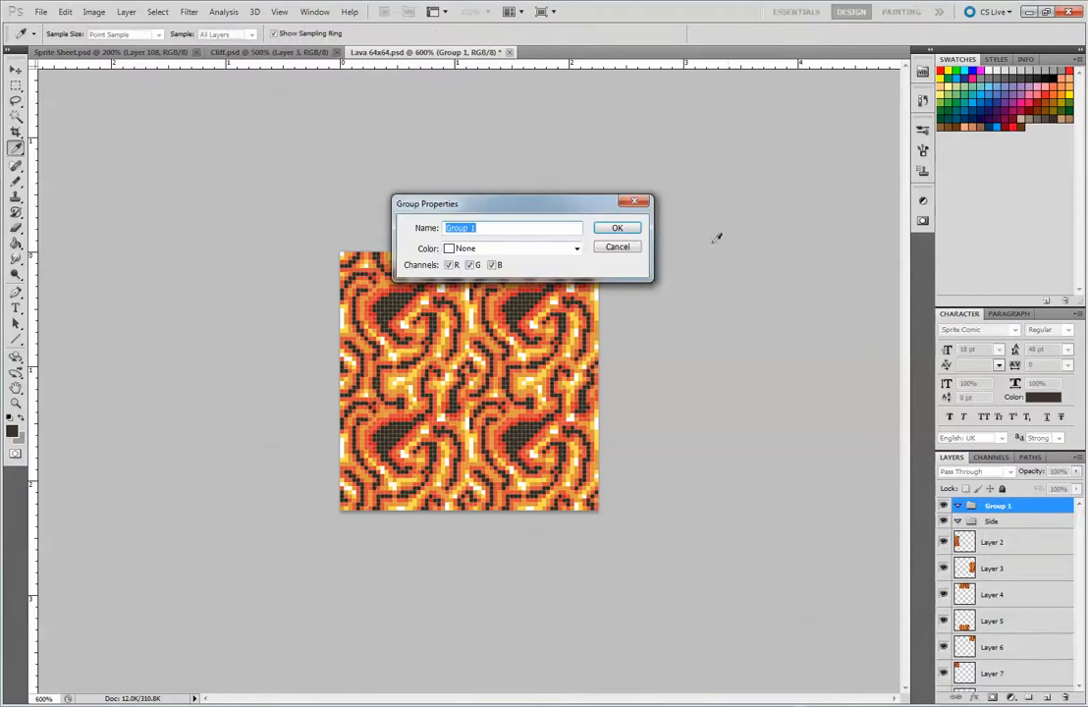
click(624, 246)
double_click(999, 507)
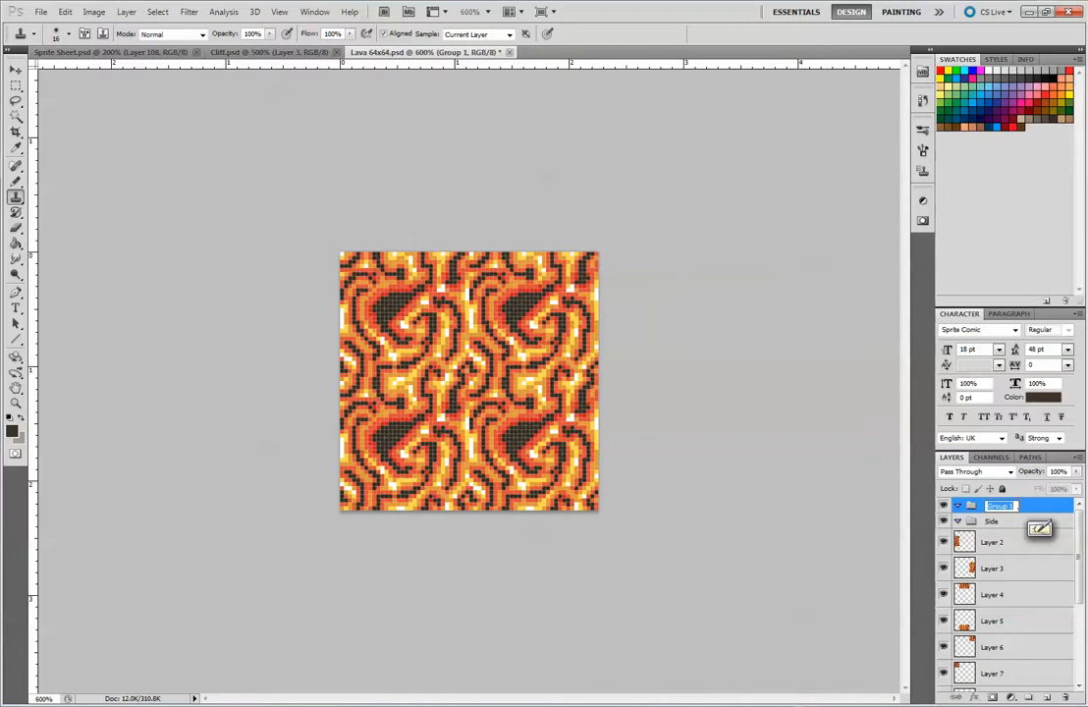
text(Corner)
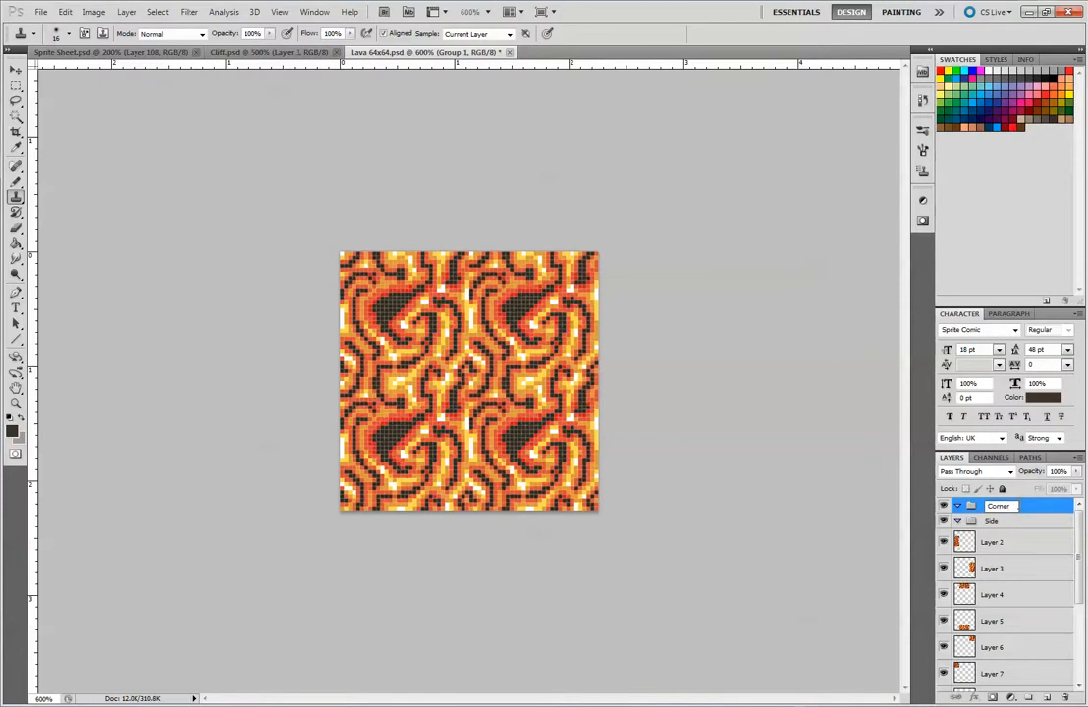
key(Return)
Move Layers 2 through 5 into the Side group.
click(1016, 550)
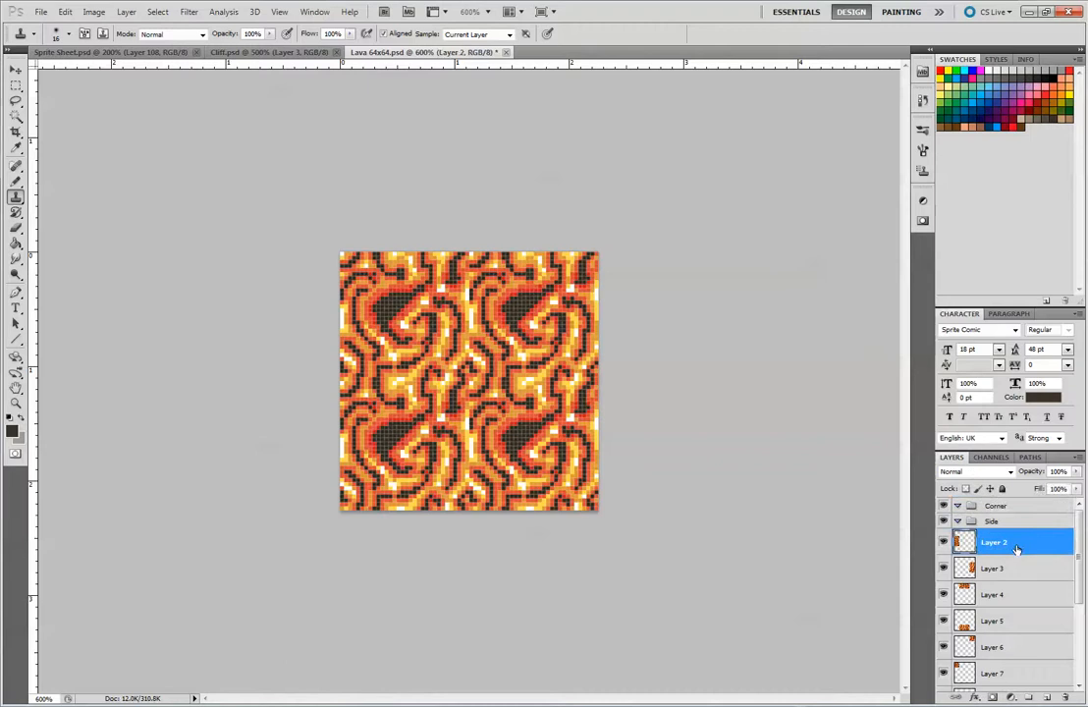
shift+click(999, 627)
drag(999, 553, 996, 522)
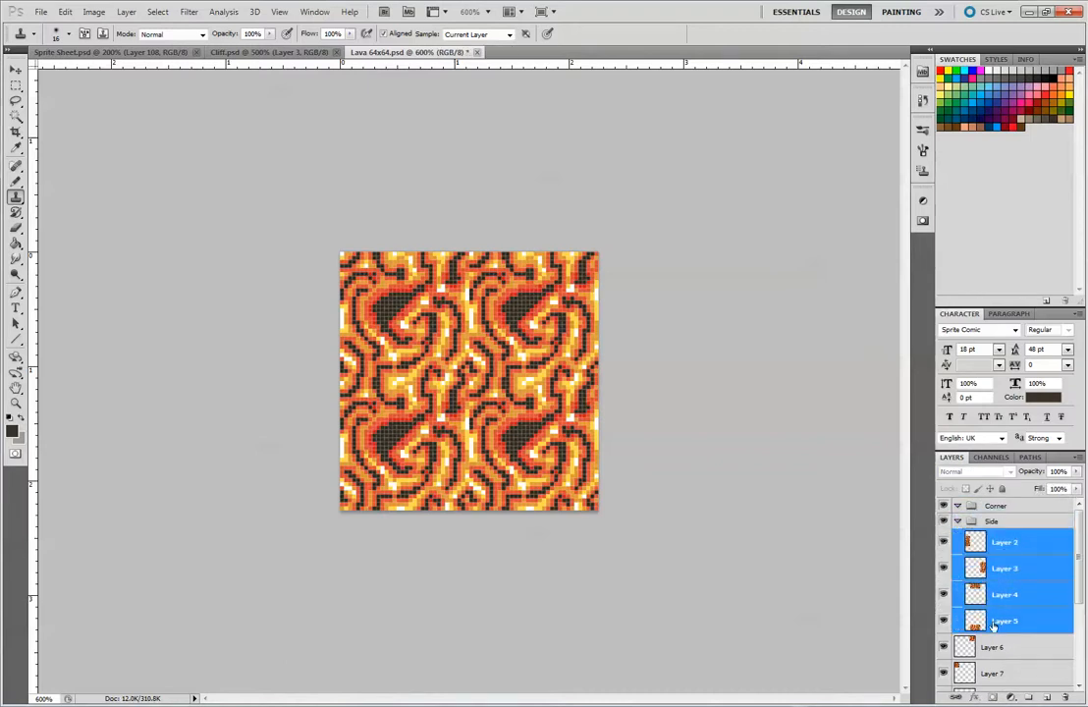
Show the hidden Layer 11 and merge Layers 11 and 10 down into Layer 1.
click(994, 646)
scroll(1007, 614, down, 3)
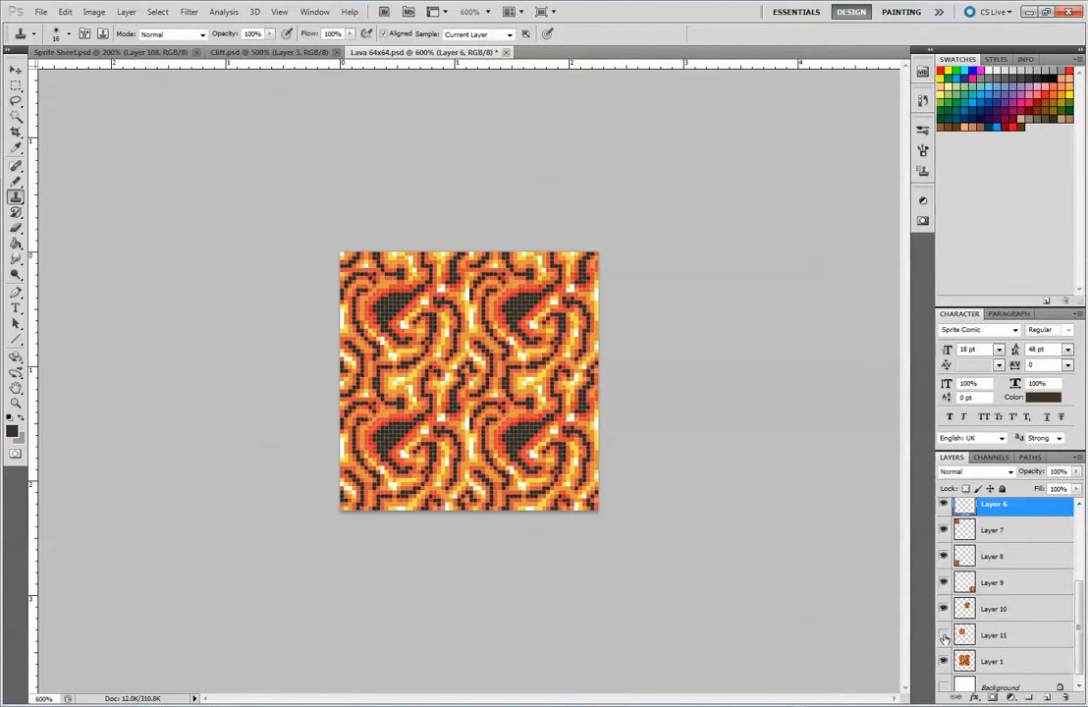
click(998, 635)
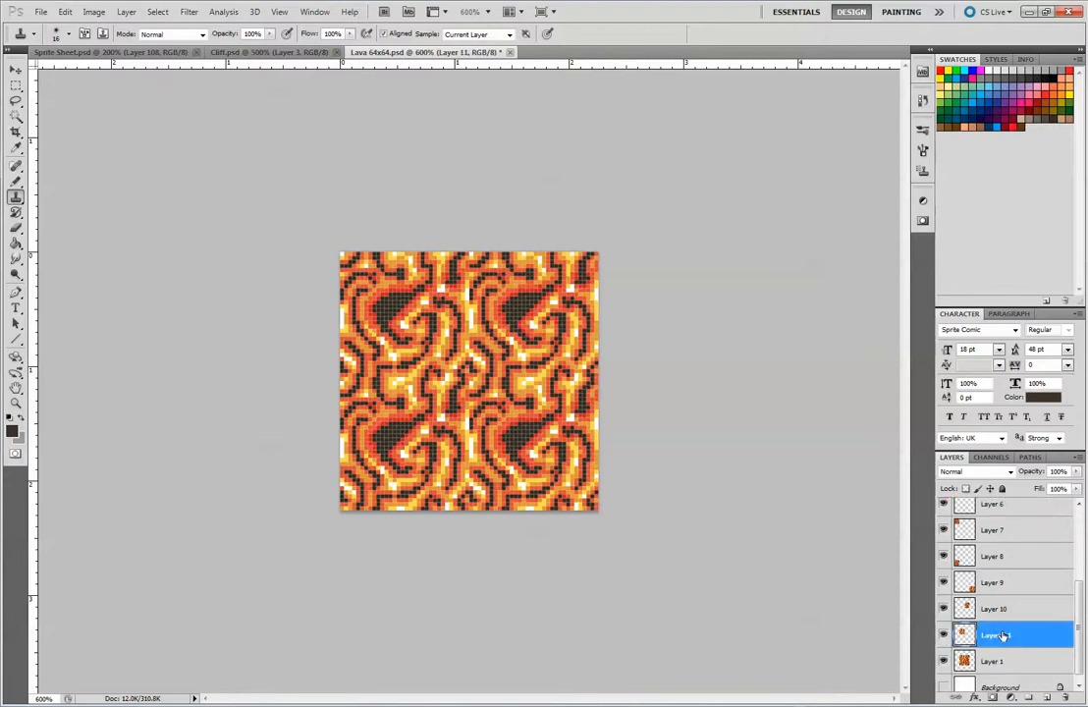
key(ctrl+e)
click(1001, 630)
key(ctrl+e)
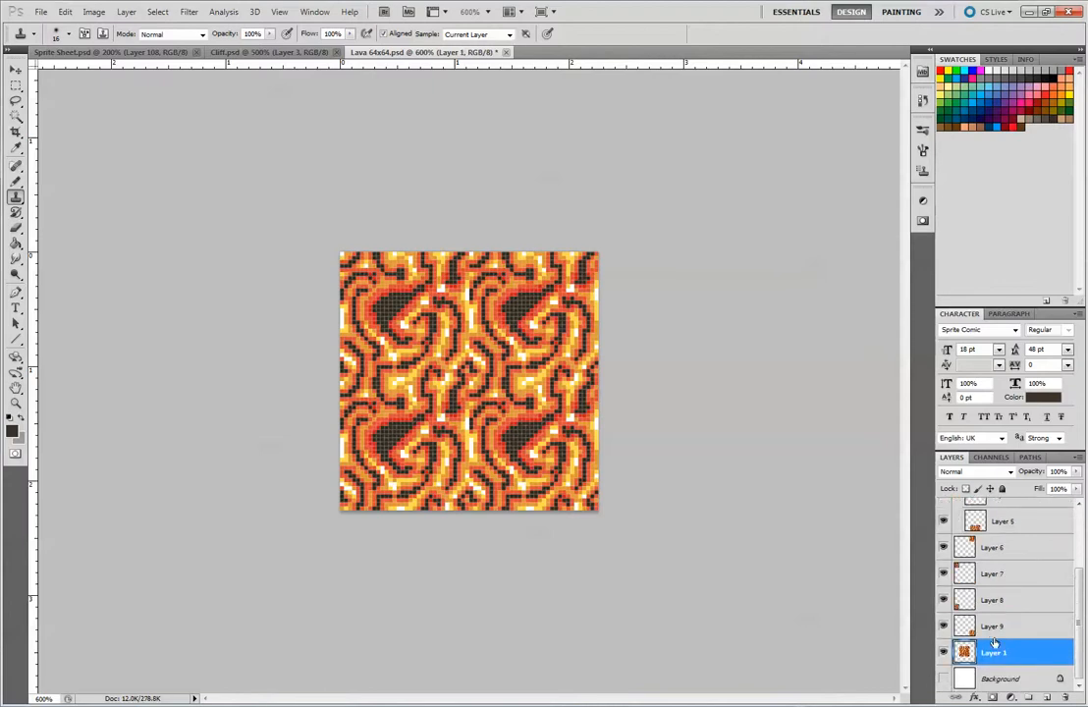
Move Layers 6 through 9 into the Corner group.
click(1012, 626)
click(1013, 547)
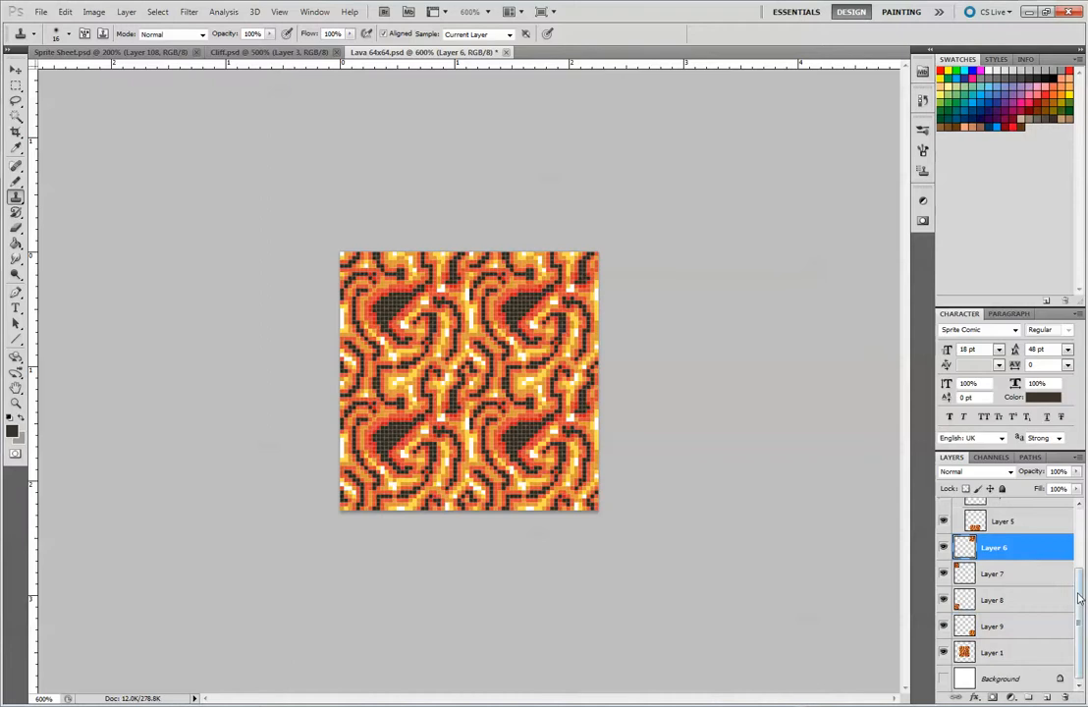
shift+click(1062, 626)
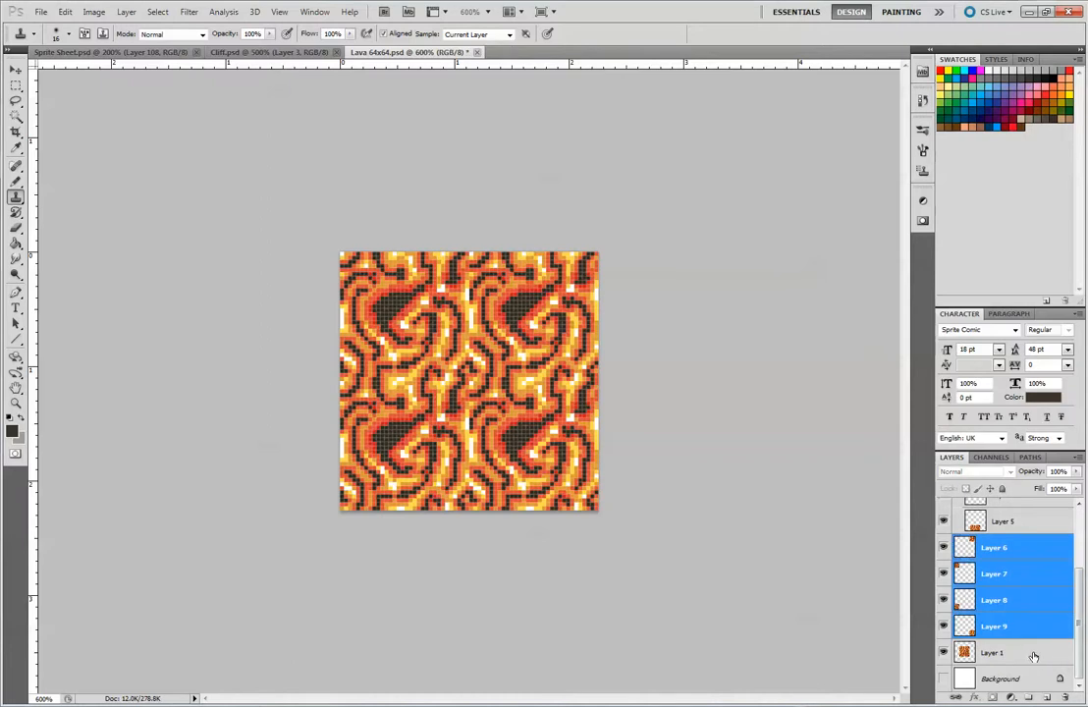
drag(1078, 627, 1082, 578)
drag(1002, 644, 995, 501)
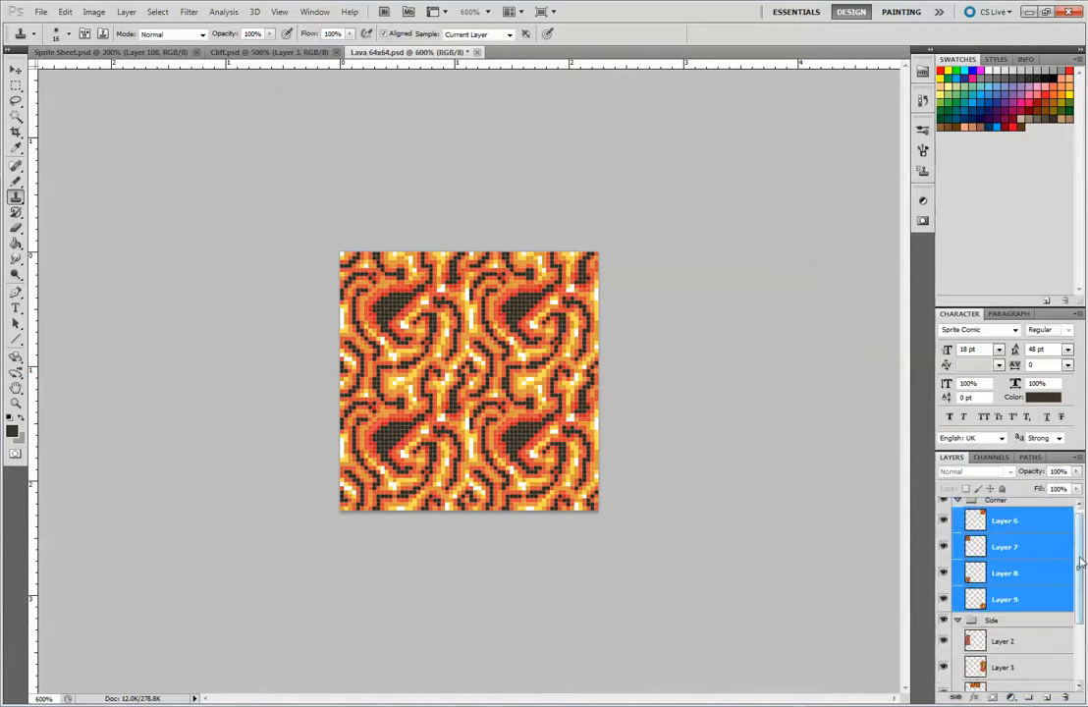
Rename Layer 1, which holds the center lava tile, as Tile.
drag(1080, 561, 1079, 629)
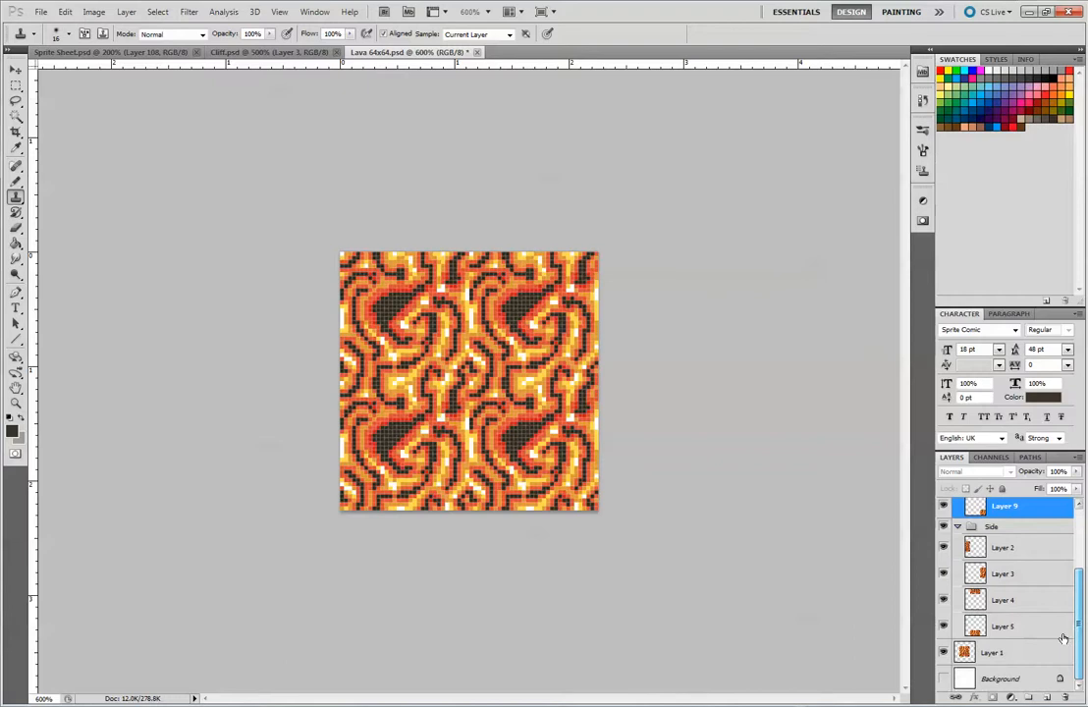
double_click(994, 652)
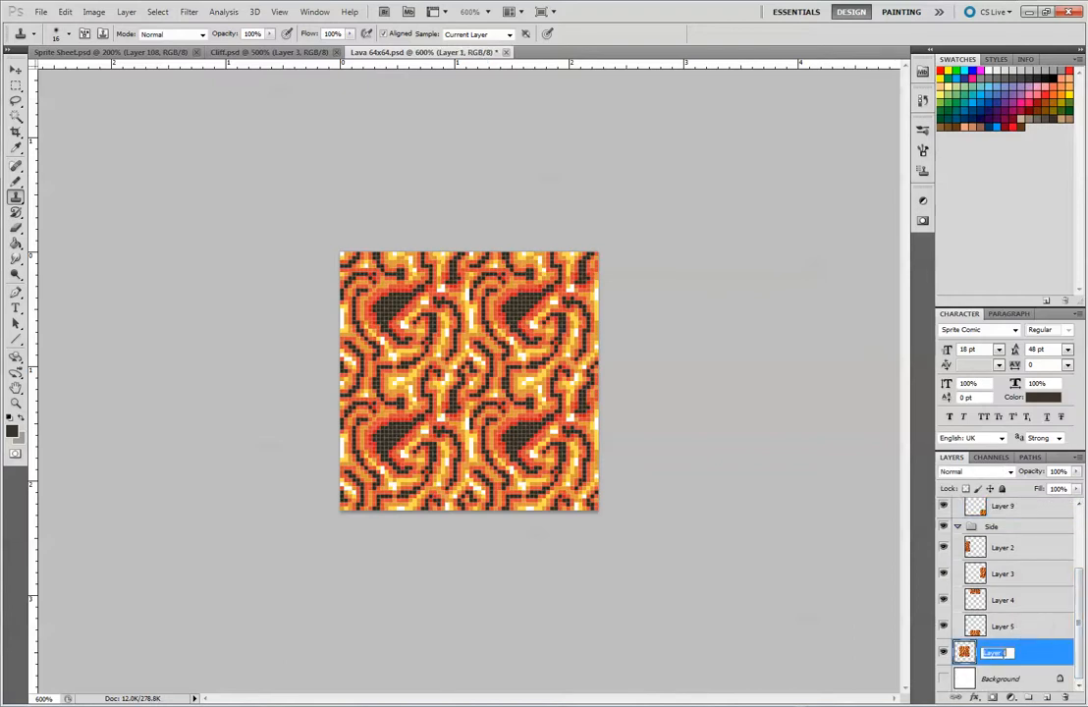
text(tILE)
key(BackSpace)
text(e)
key(Return)
In the Side group, rename Layer 5 as Bottom and Layer 4 as Top.
double_click(1004, 626)
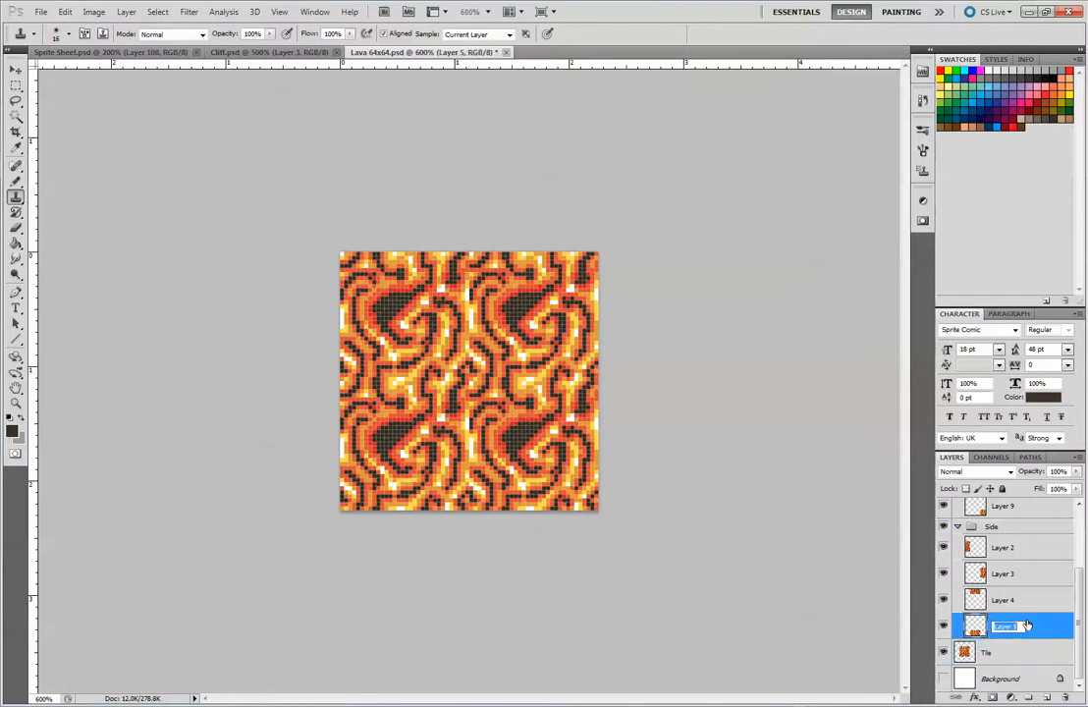
key(BackSpace)
text(Bottom)
key(Return)
double_click(1041, 600)
click(953, 117)
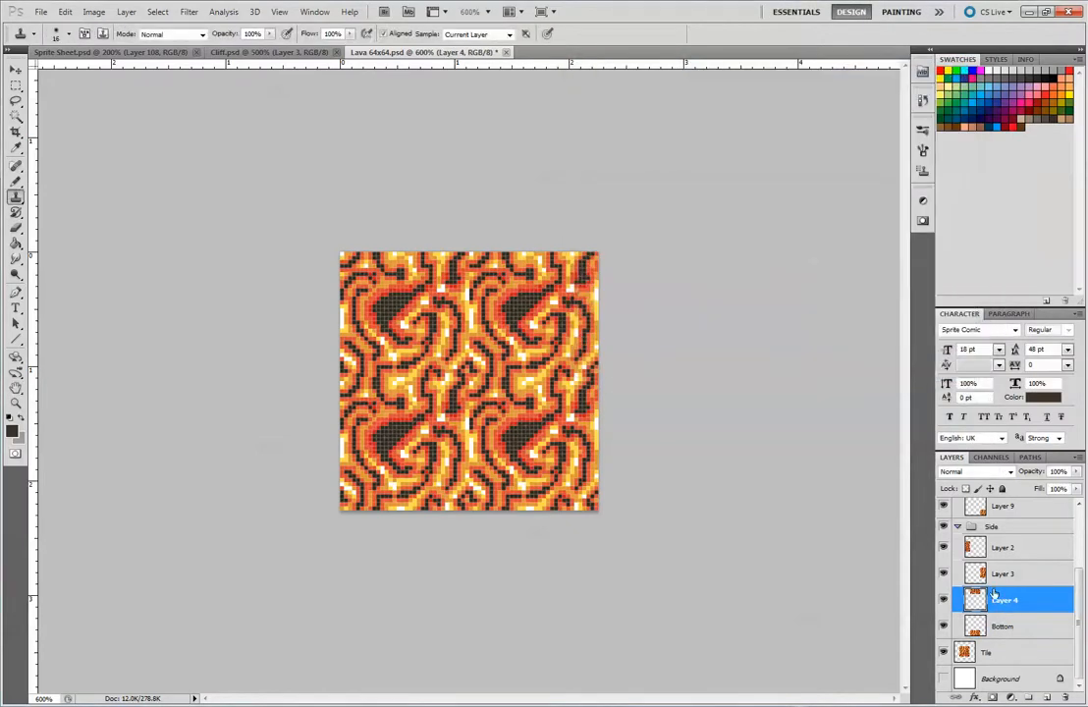
double_click(1002, 600)
key(BackSpace)
key(Tab)
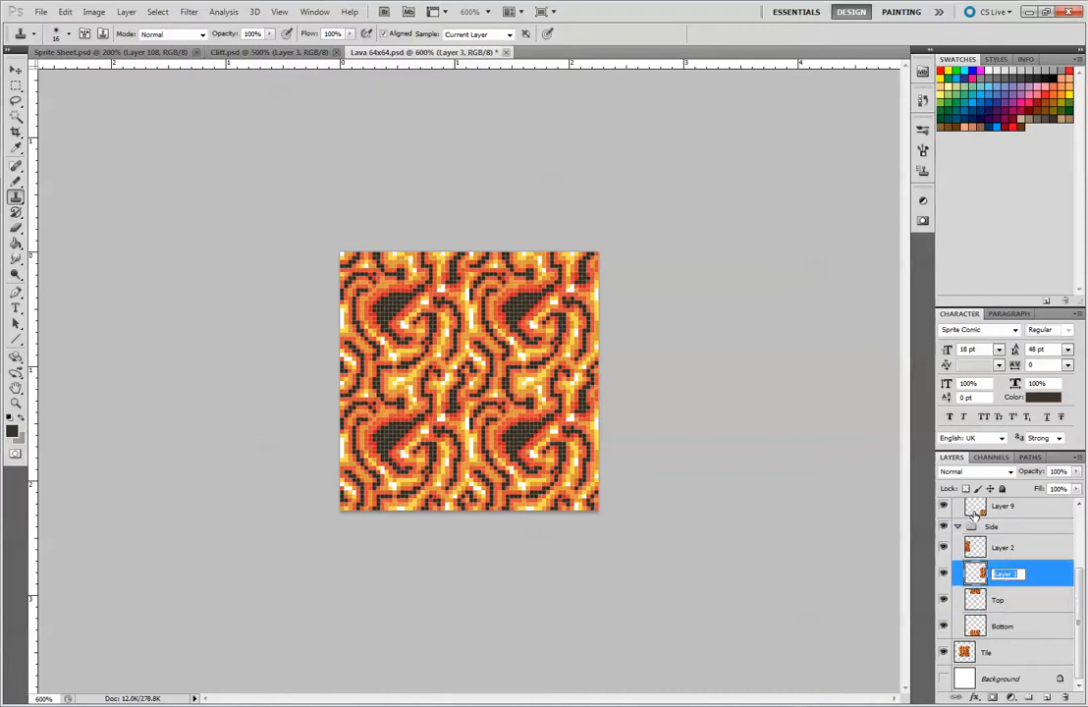
In the Side group, rename Layer 3 as Right and Layer 2 as Left, and collapse the group.
text(Right)
double_click(1003, 547)
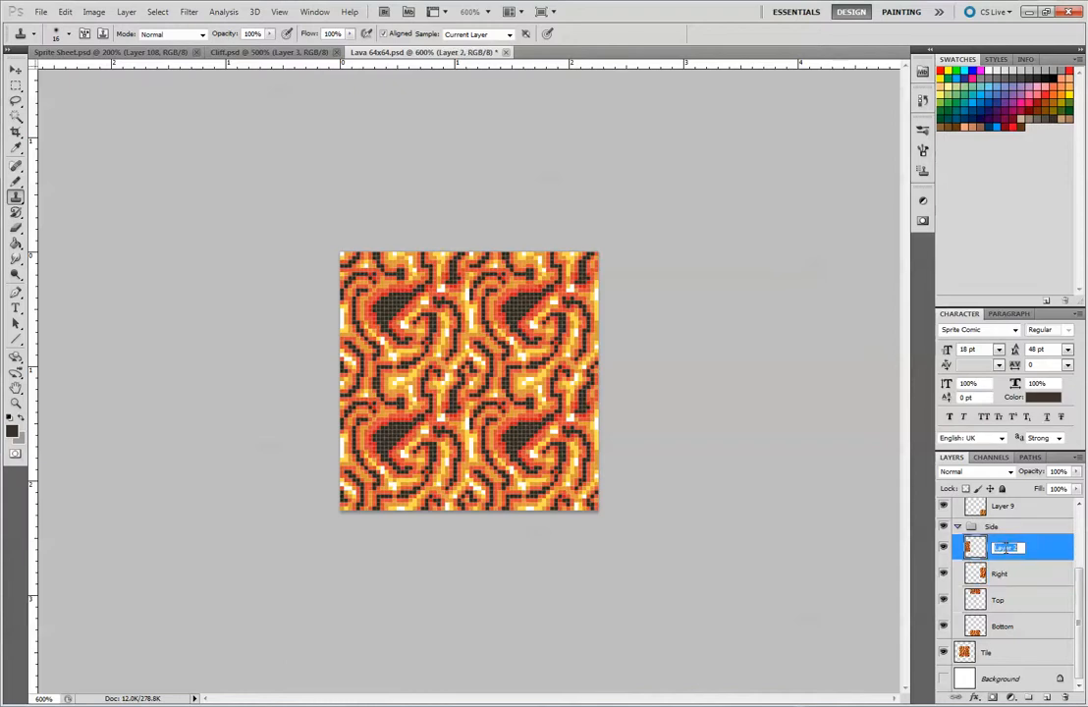
text(Left)
key(BackSpace)
key(BackSpace)
text(ft)
key(Return)
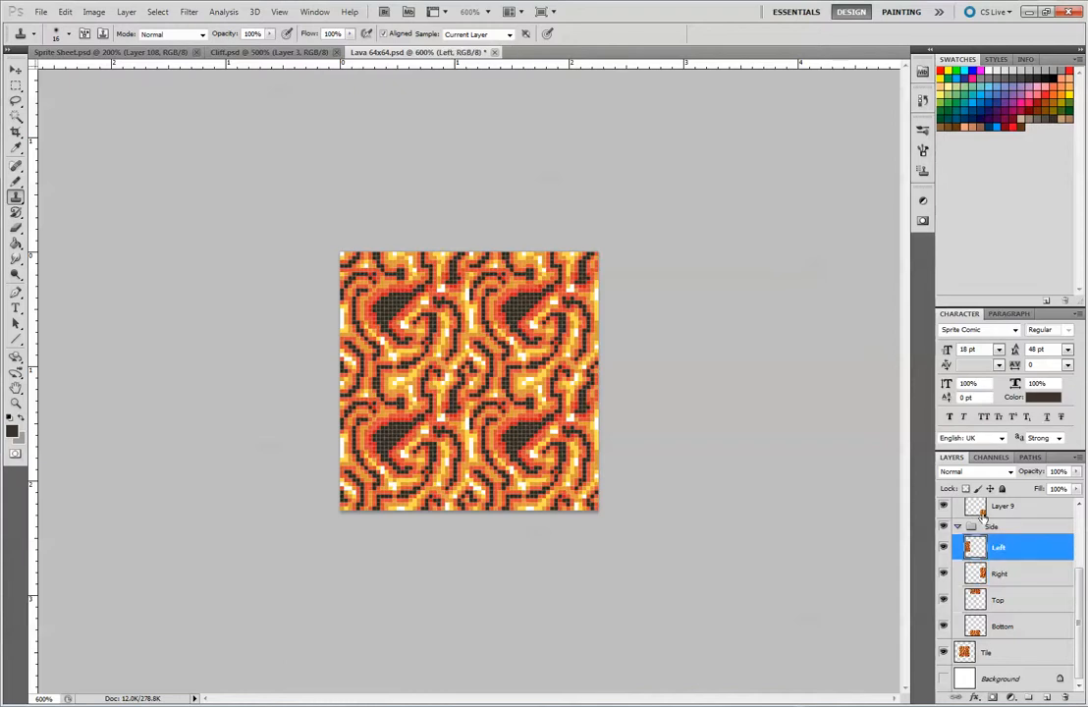
click(957, 526)
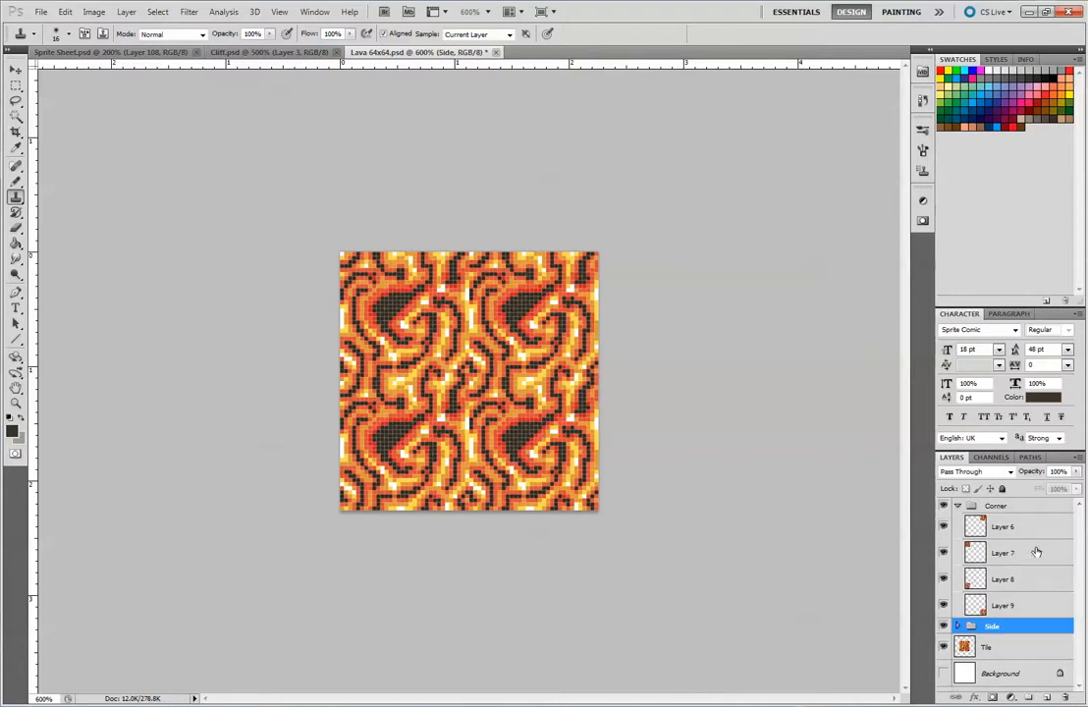
In the Corner group, rename Layer 9 as BL Corner and Layer 8 as BR Corner.
double_click(1004, 605)
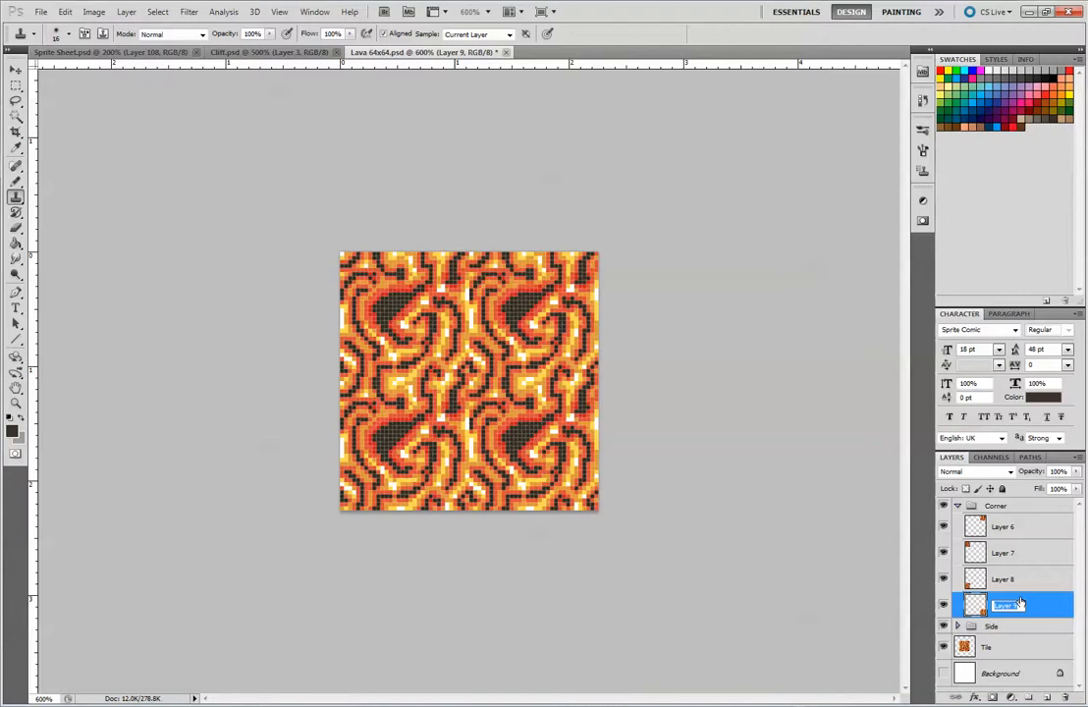
text(BL Coner)
key(Return)
double_click(1004, 580)
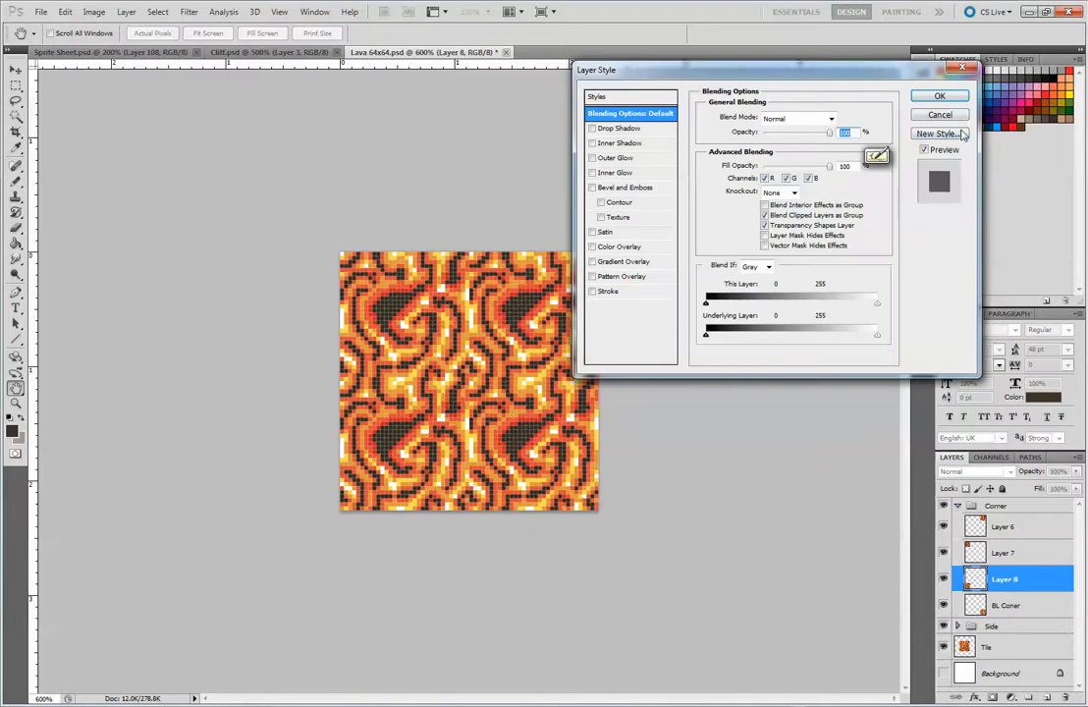
key(Escape)
double_click(1006, 580)
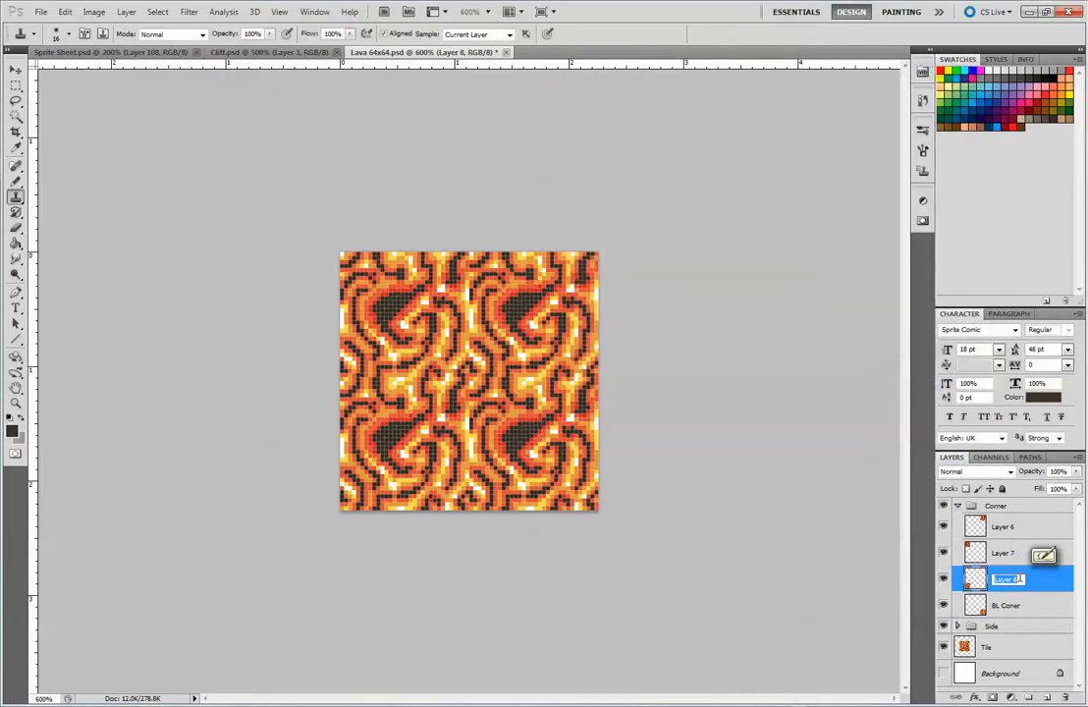
text(BR)
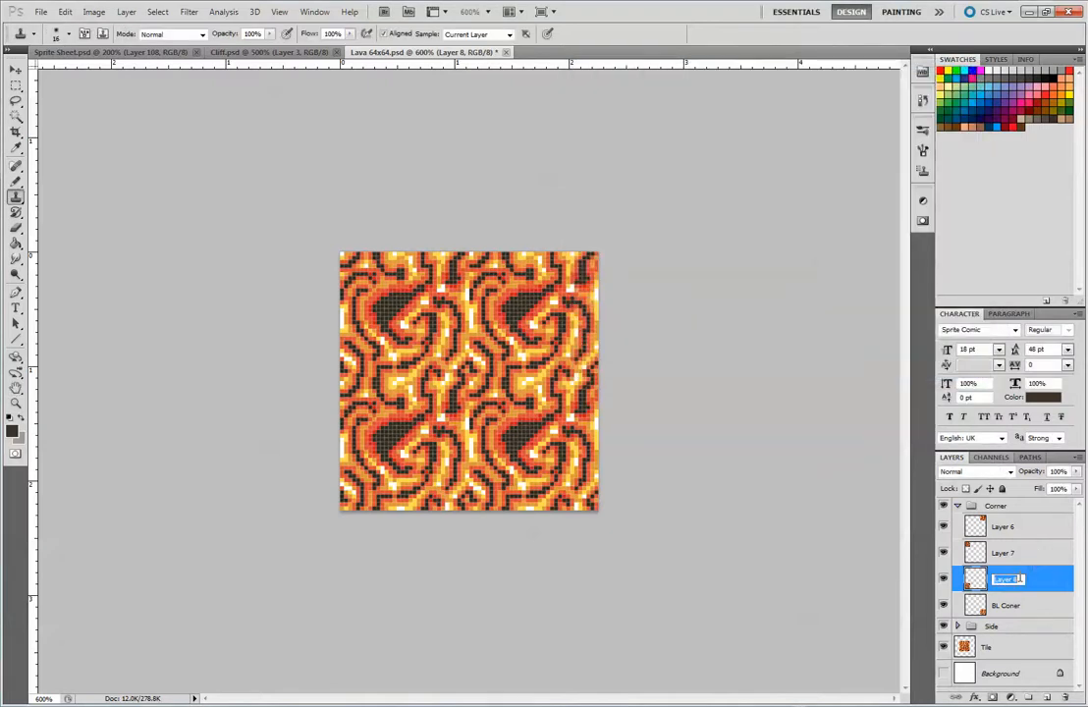
text( Corner)
key(Return)
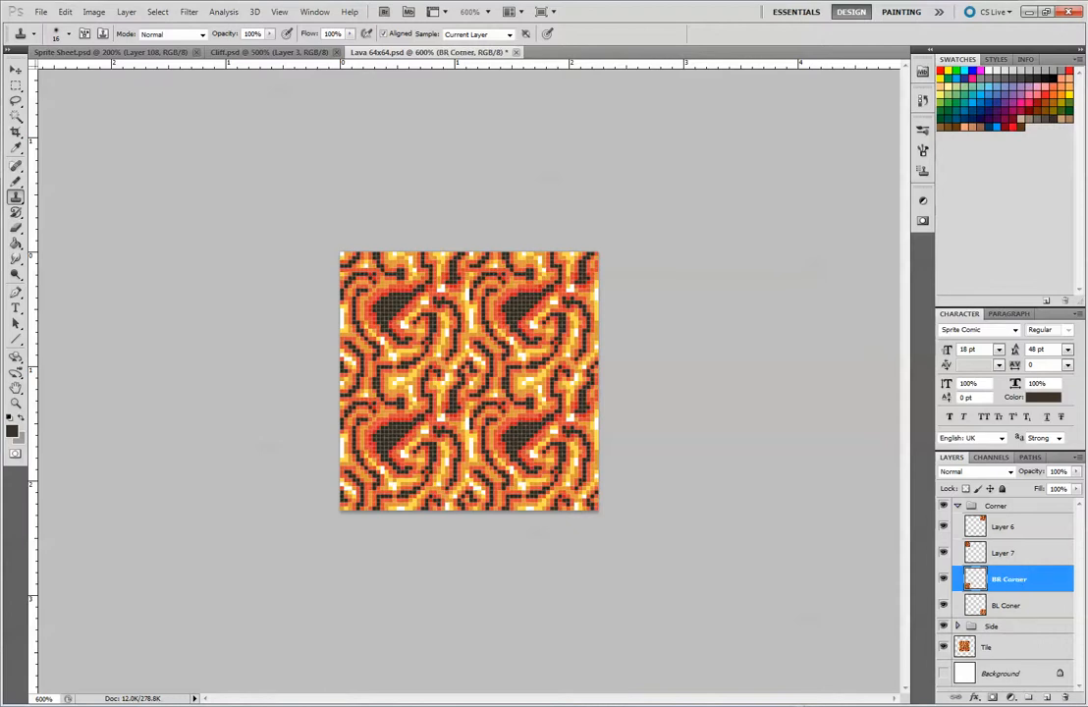
double_click(1018, 604)
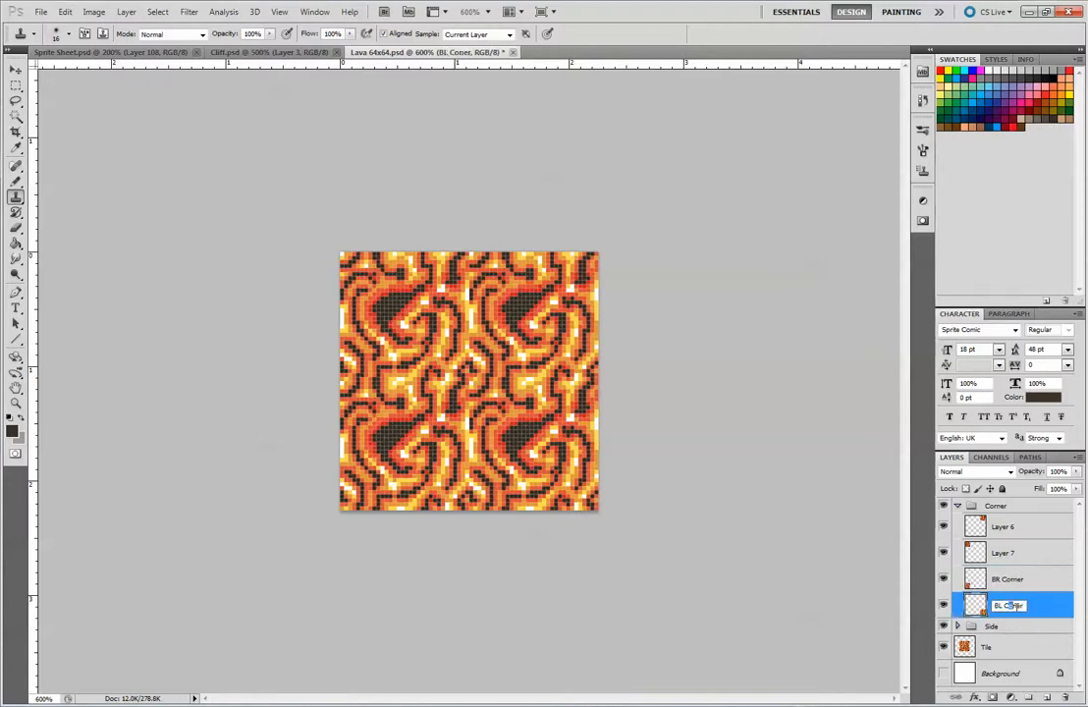
key(Return)
Rename Layer 7 as TL Corner and Layer 6 as TR Corner, and collapse the Corner group.
double_click(1004, 554)
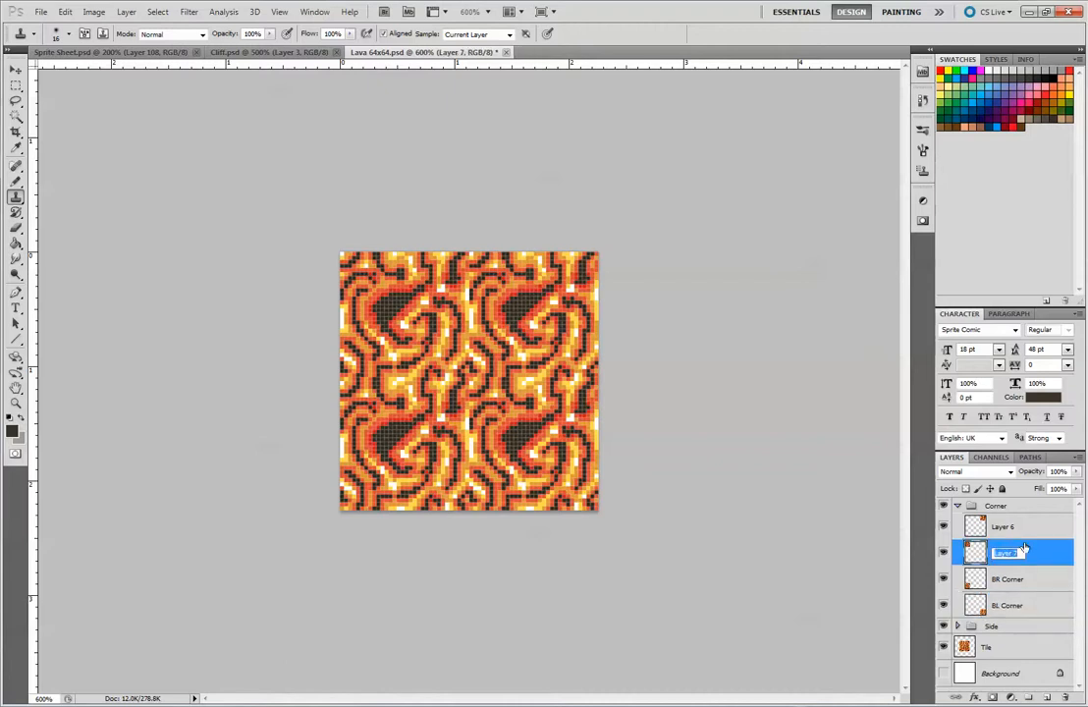
text(T)
key(BackSpace)
text(L Corner)
key(Return)
double_click(1007, 528)
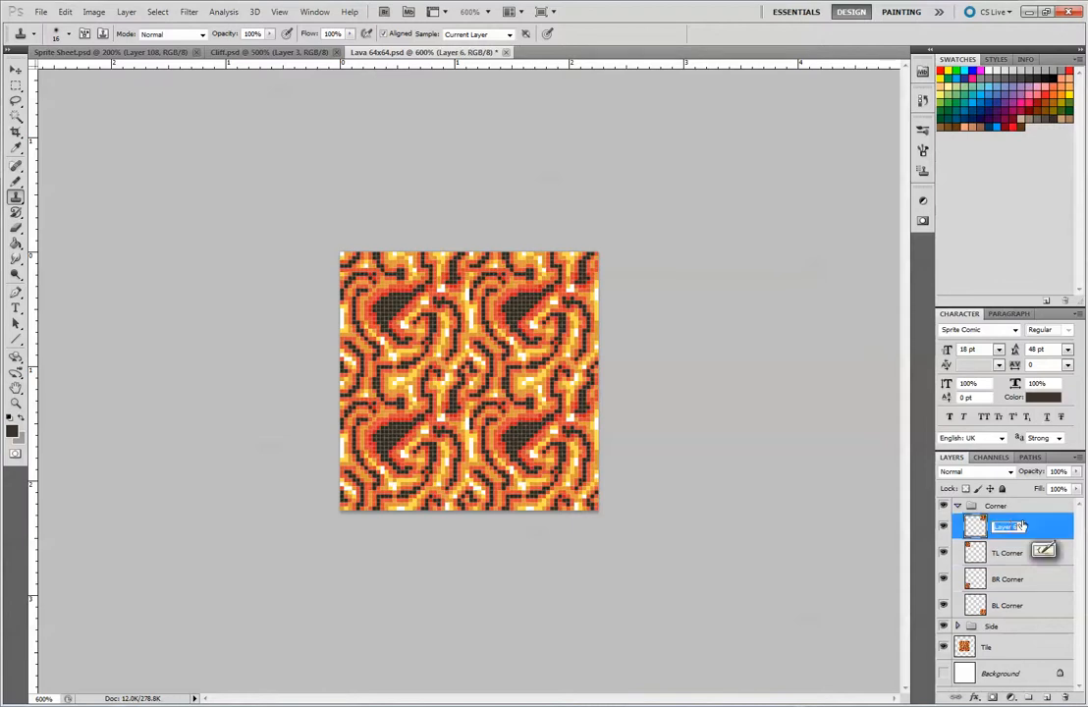
text(T)
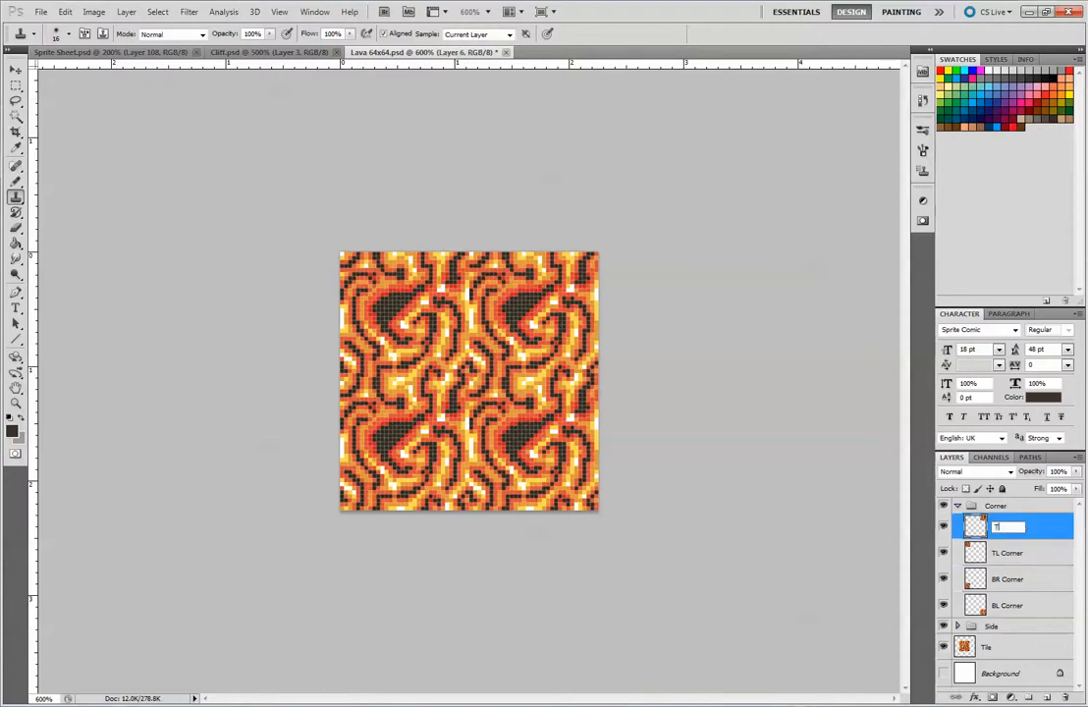
text(R Corner)
key(Return)
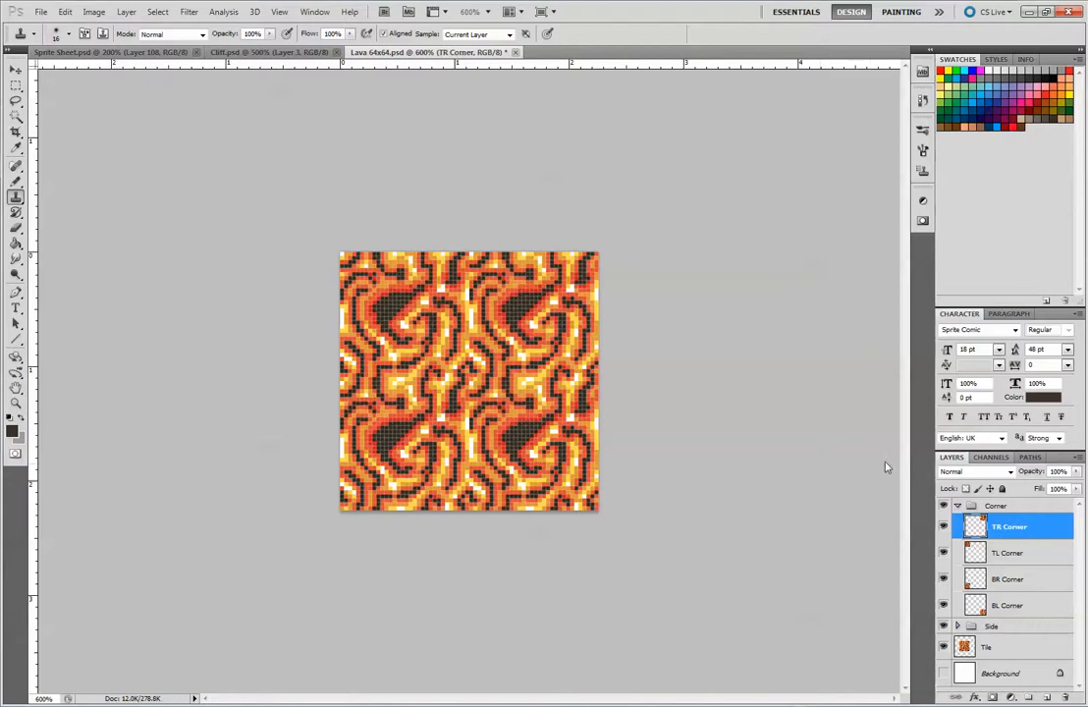
click(958, 506)
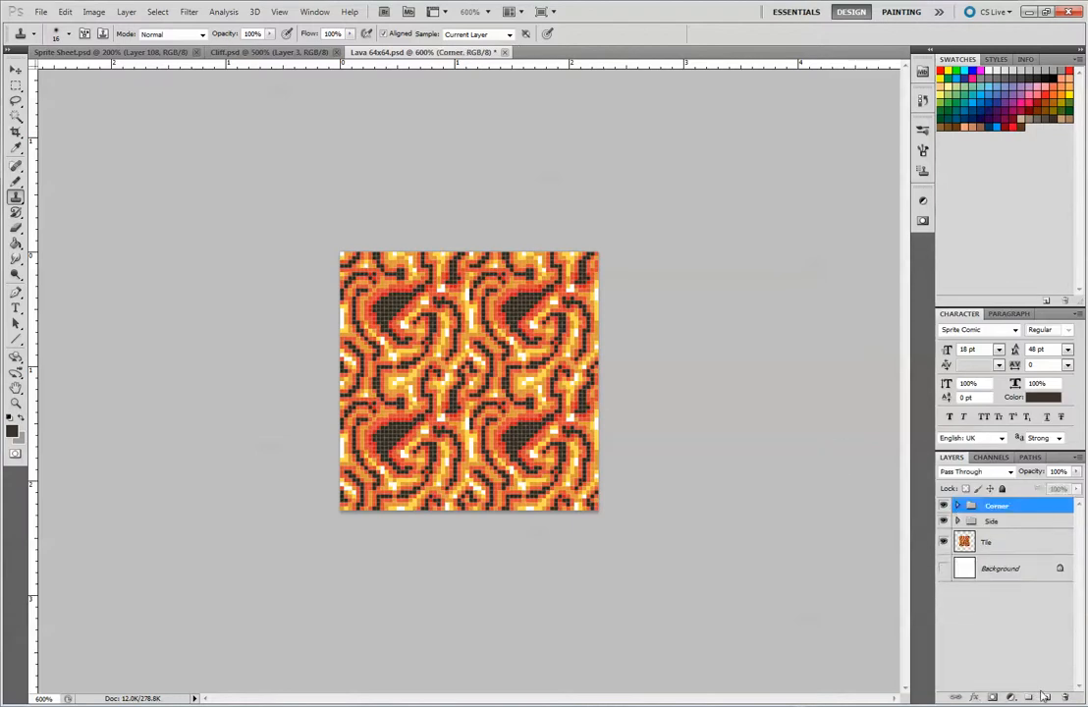
Add a new layer above the Corner group and pencil a small dark patch into the tile's upper-left corner.
key(ctrl+shift+alt+n)
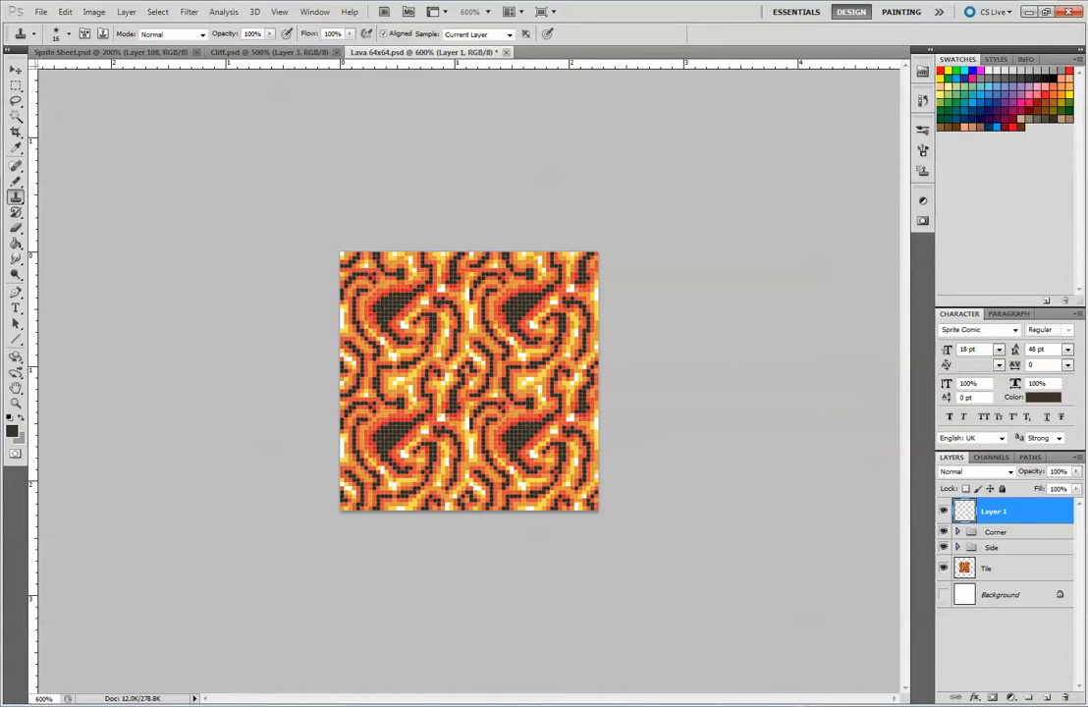
click(15, 181)
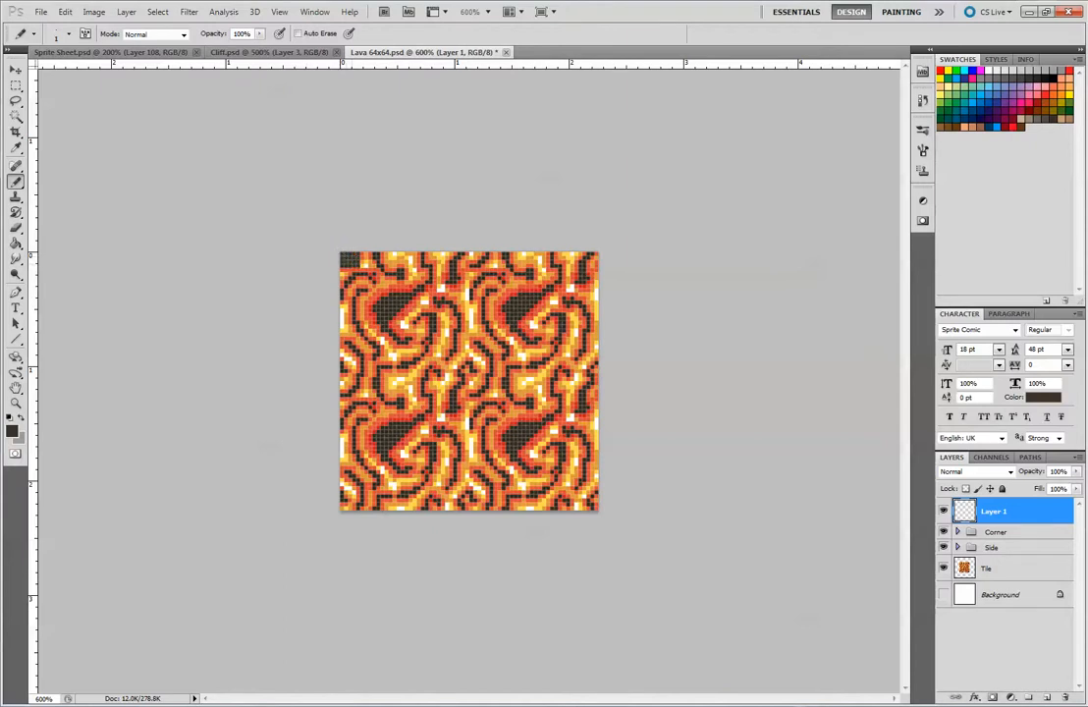
Lower the opacity of the Corner group, Side group and Tile layer together to 75%.
click(1076, 471)
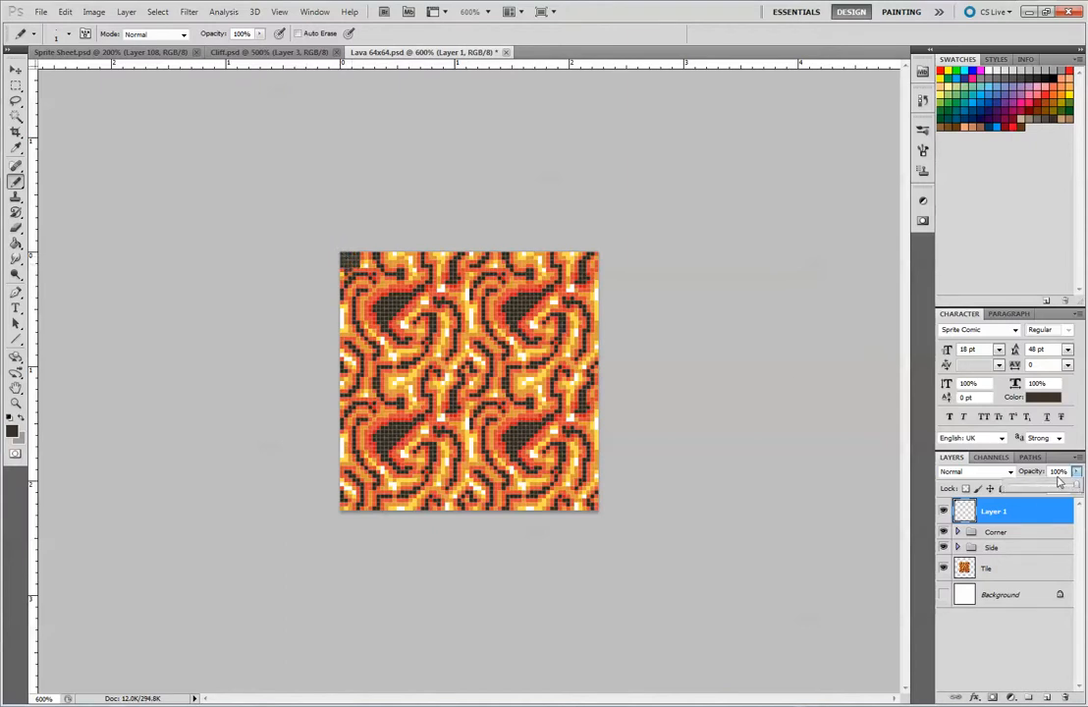
click(1021, 568)
shift+click(1022, 531)
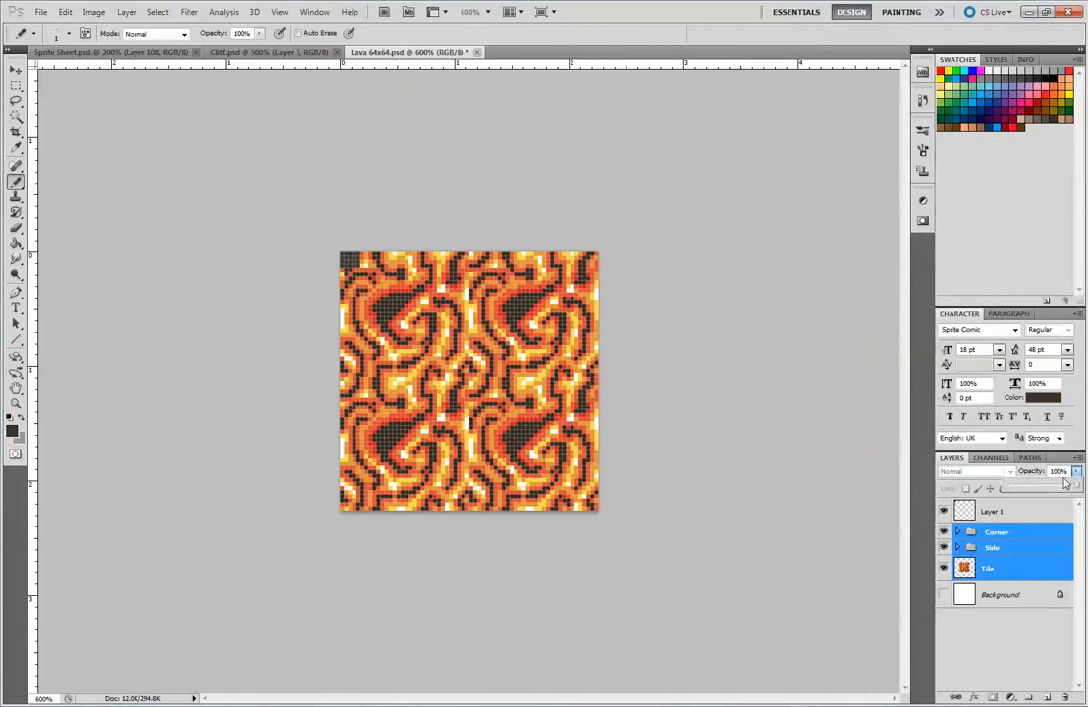
drag(1076, 471, 1061, 488)
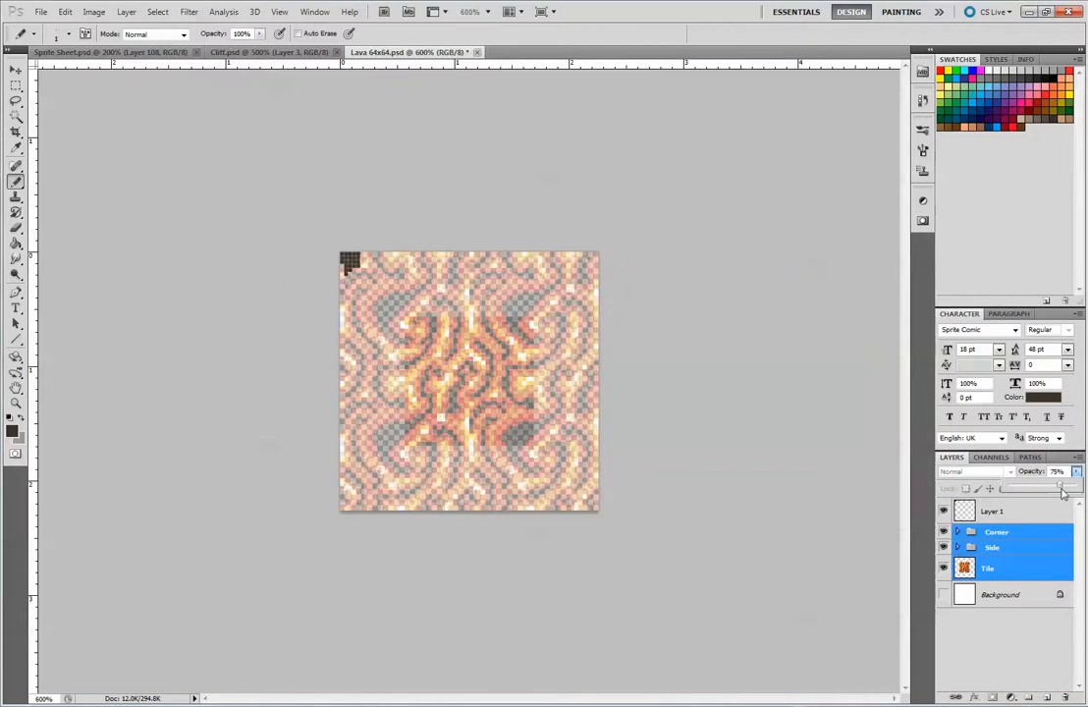
click(1016, 646)
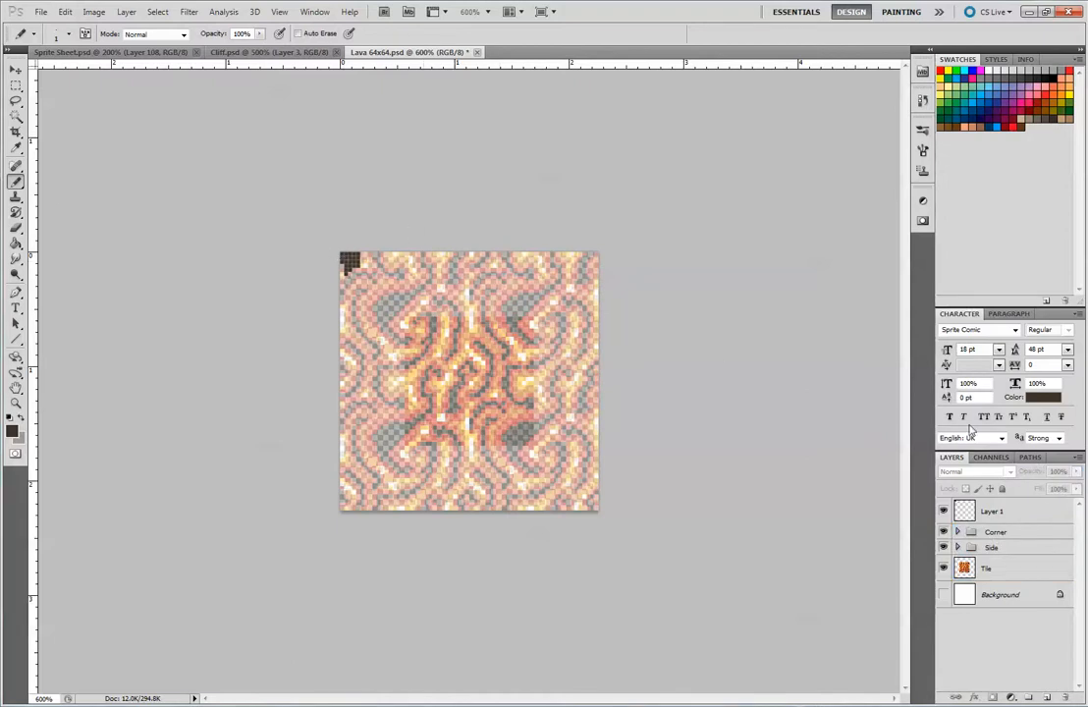
On Layer 1, extend the dark corner patch and pencil a wavy dark outline down the upper half of the tile's left edge.
click(1023, 513)
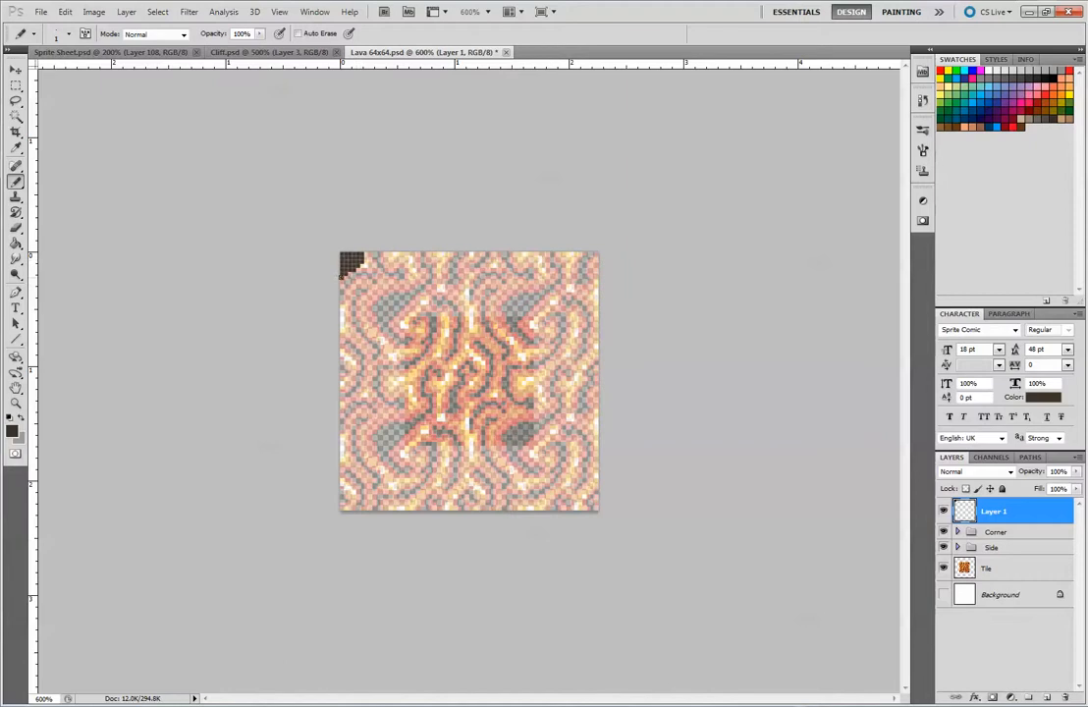
drag(356, 296, 342, 326)
key(ctrl+z)
mouse_move(350, 277)
mouse_down()
mouse_move(361, 318)
mouse_move(342, 327)
mouse_move(352, 359)
mouse_move(344, 326)
mouse_move(343, 350)
mouse_move(370, 375)
mouse_move(342, 413)
mouse_move(365, 452)
mouse_move(342, 493)
mouse_move(370, 493)
mouse_move(392, 468)
mouse_up()
key(ctrl+z)
mouse_move(341, 329)
mouse_down()
mouse_move(358, 344)
mouse_move(345, 397)
mouse_move(365, 423)
mouse_move(354, 428)
mouse_up()
key(ctrl+z)
mouse_move(344, 327)
mouse_down()
mouse_move(375, 371)
mouse_move(361, 382)
mouse_up()
key(ctrl+z)
mouse_move(345, 327)
mouse_down()
mouse_move(370, 344)
mouse_move(376, 358)
mouse_move(350, 372)
mouse_up()
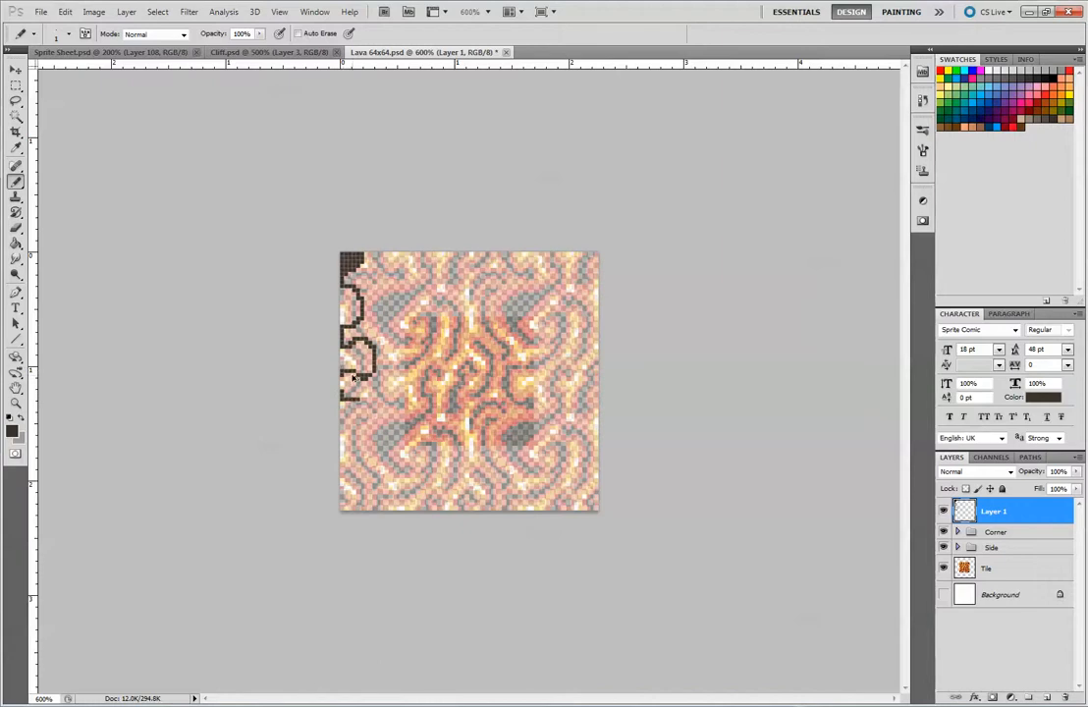
key(ctrl+z)
key(ctrl+z)
mouse_move(378, 412)
mouse_down()
mouse_move(388, 441)
mouse_move(352, 431)
mouse_move(352, 444)
mouse_move(376, 482)
mouse_move(420, 497)
mouse_up()
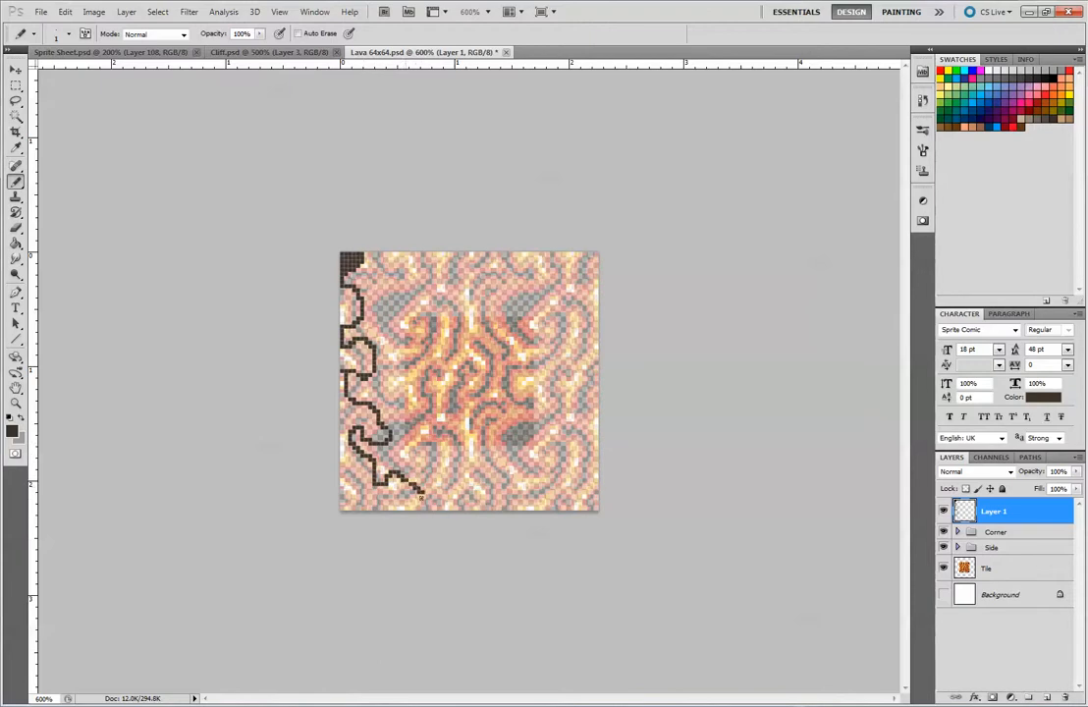
key(ctrl+alt+z)
key(ctrl+alt+z)
key(ctrl+alt+z)
key(ctrl+alt+z)
key(ctrl+alt+z)
key(ctrl+alt+z)
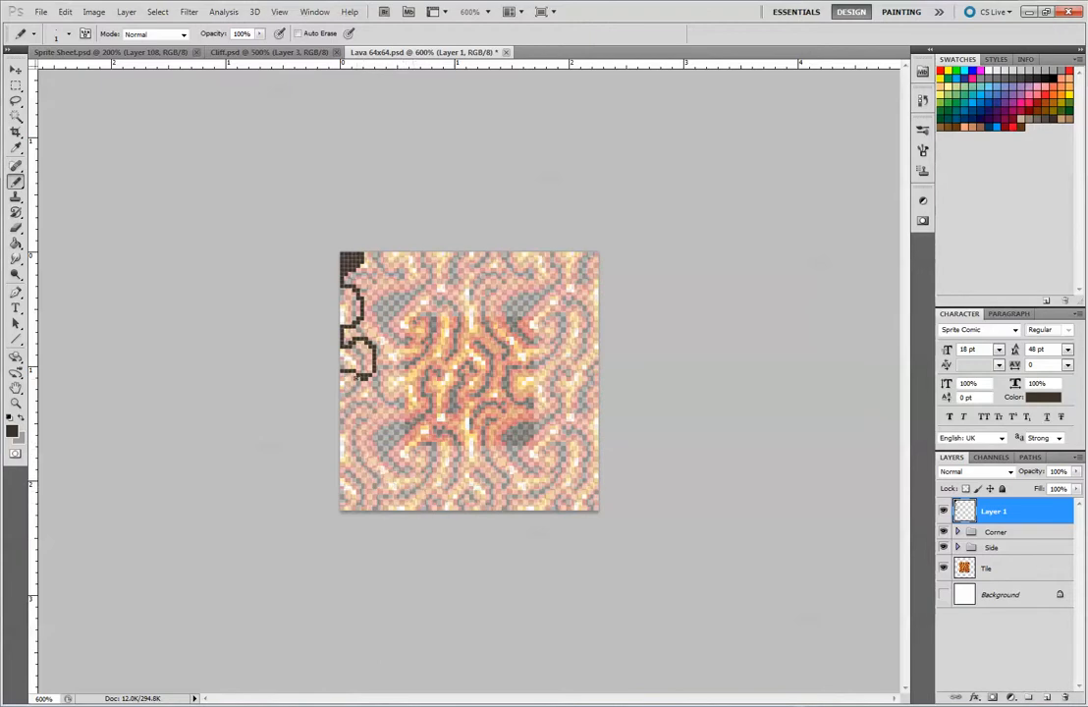
mouse_move(354, 374)
mouse_down()
mouse_move(373, 402)
mouse_move(350, 386)
mouse_move(359, 404)
mouse_move(384, 428)
mouse_up()
key(ctrl+alt+z)
key(ctrl+alt+z)
Continue the wavy dark outline down the lower left edge, along the tile's bottom edge and up the lower right edge.
mouse_move(349, 380)
mouse_down()
mouse_move(370, 404)
mouse_move(368, 432)
mouse_move(352, 441)
mouse_move(382, 456)
mouse_move(378, 473)
mouse_move(359, 466)
mouse_move(364, 489)
mouse_move(384, 487)
mouse_move(393, 465)
mouse_move(409, 497)
mouse_move(425, 481)
mouse_move(447, 496)
mouse_move(520, 478)
mouse_move(461, 494)
mouse_move(474, 483)
mouse_move(482, 493)
mouse_move(543, 484)
mouse_move(536, 492)
mouse_move(548, 465)
mouse_move(577, 469)
mouse_move(556, 466)
mouse_move(551, 492)
mouse_move(568, 495)
mouse_move(568, 460)
mouse_move(582, 460)
mouse_move(559, 493)
mouse_move(533, 486)
mouse_move(582, 483)
mouse_move(573, 456)
mouse_move(589, 400)
mouse_up()
key(ctrl+z)
key(ctrl+z)
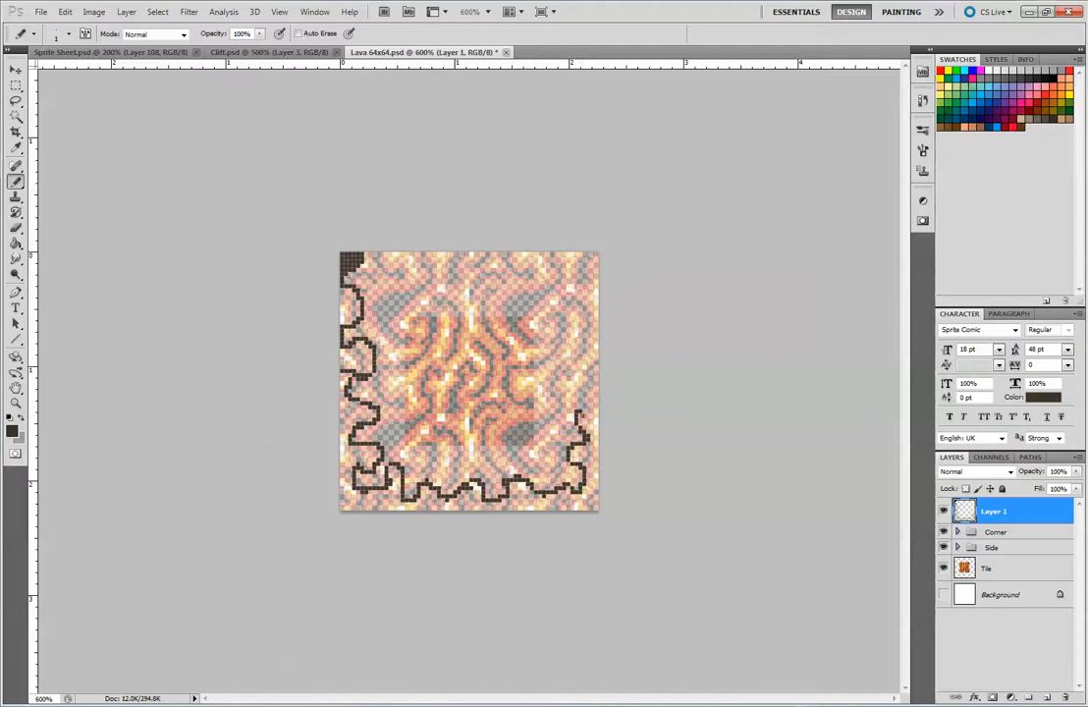
Pencil the wavy outline up the rest of the right edge and along the top edge to the dark upper-left corner patch.
mouse_move(578, 412)
mouse_down()
mouse_move(568, 359)
mouse_move(582, 331)
mouse_move(569, 316)
mouse_move(579, 283)
mouse_move(559, 280)
mouse_move(552, 259)
mouse_move(509, 265)
mouse_up()
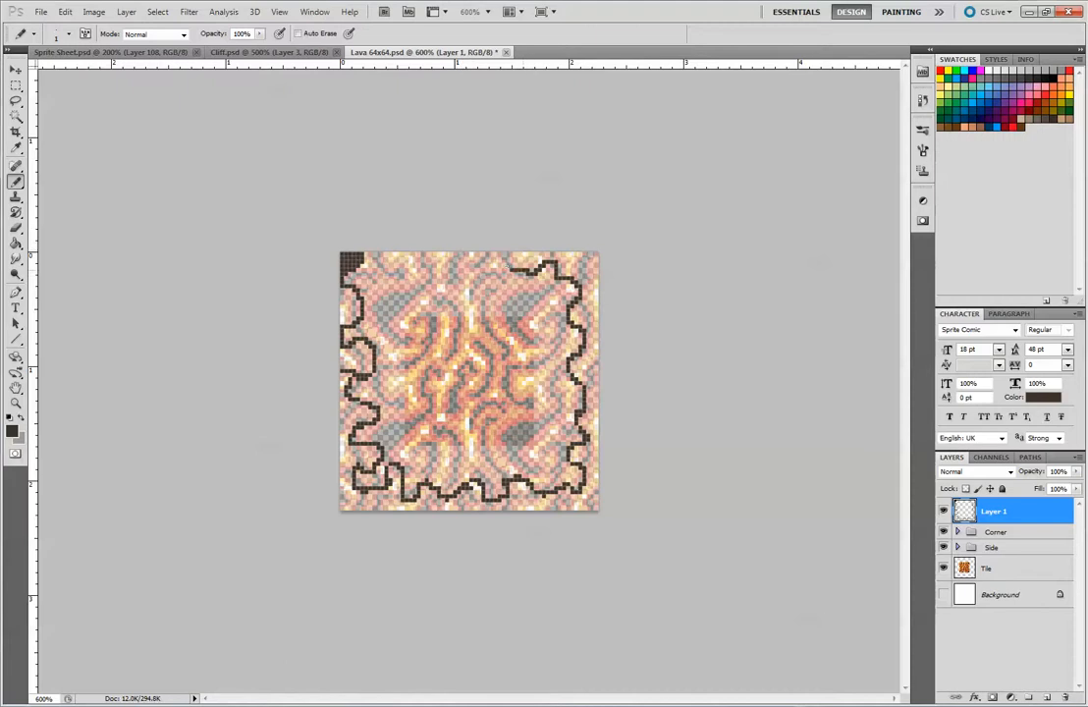
key(ctrl+z)
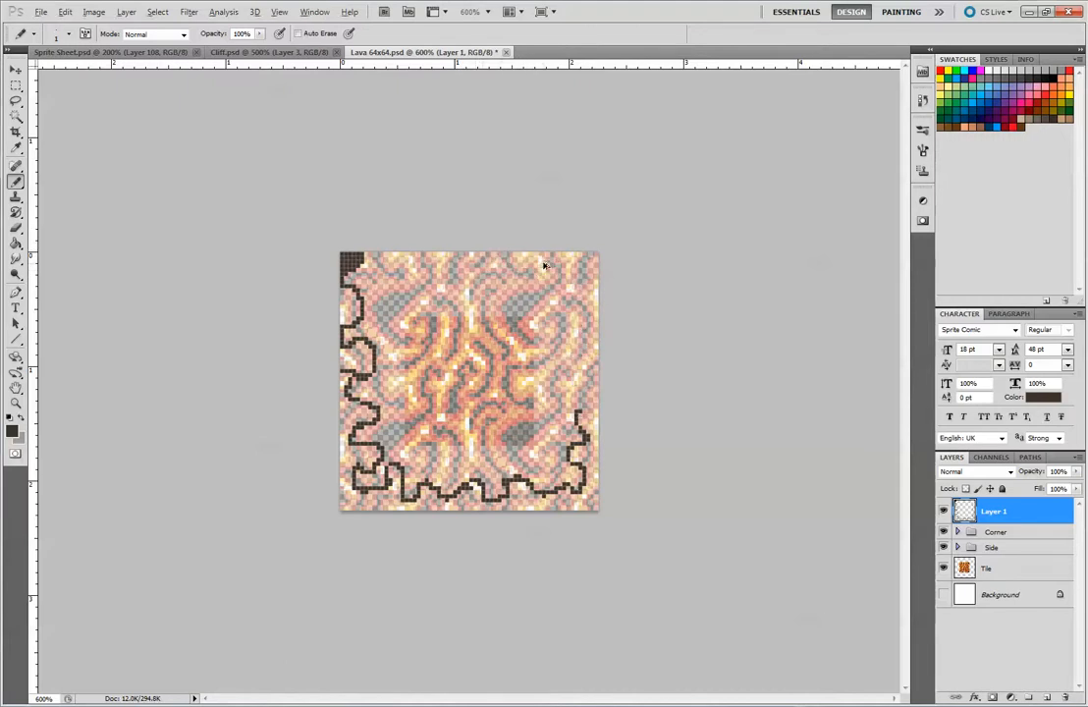
key(ctrl+z)
key(ctrl+z)
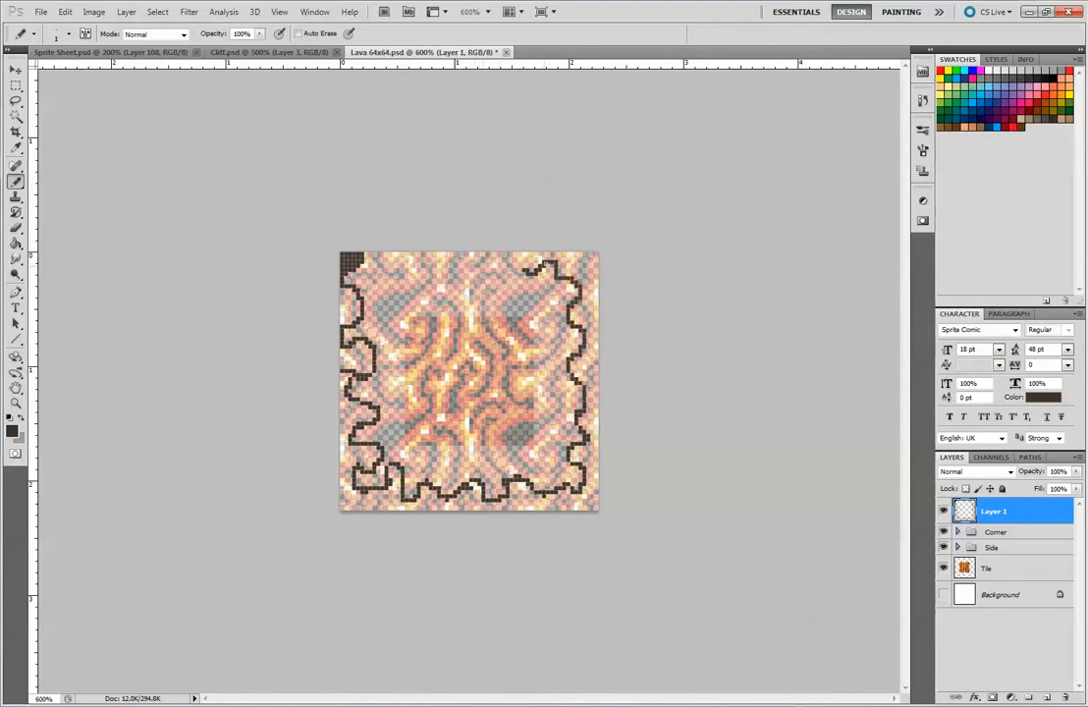
key(ctrl+z)
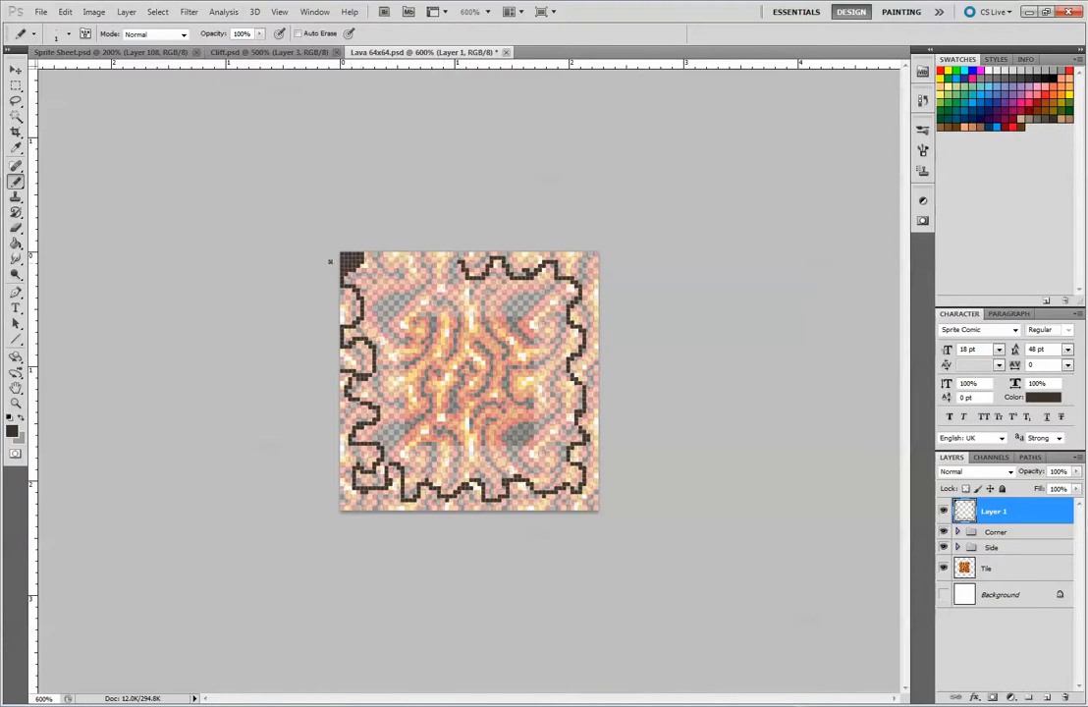
drag(363, 258, 413, 261)
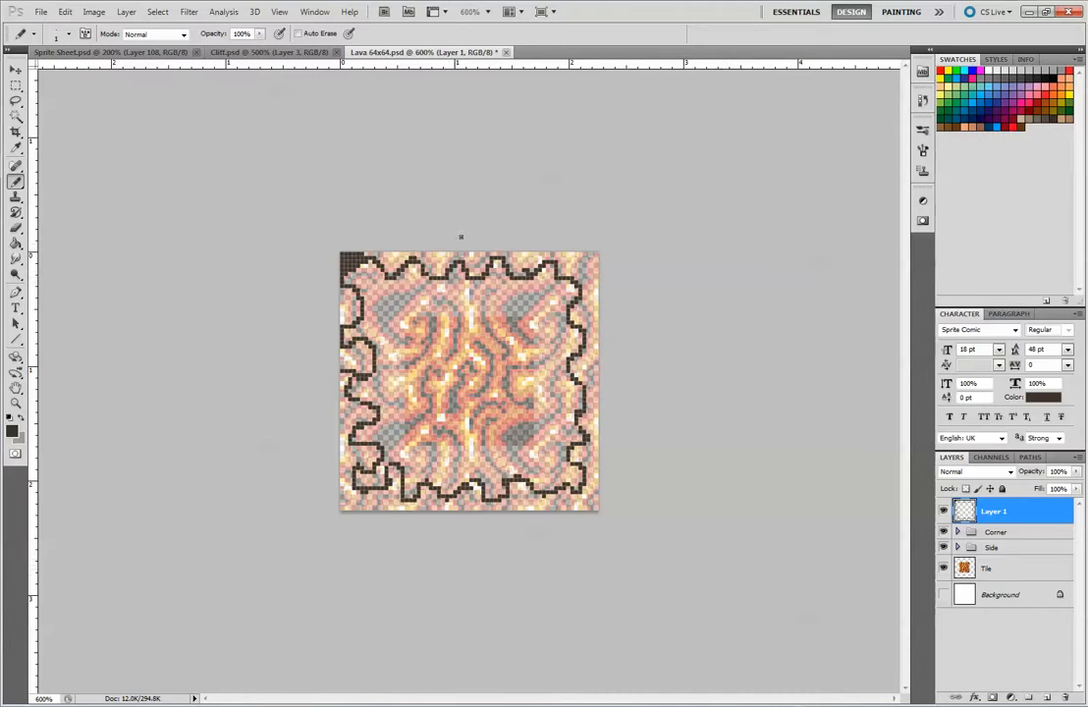
Fill the strip between the wavy outline and the tile's left edge on Layer 1 with the dark rock color.
drag(352, 268, 350, 321)
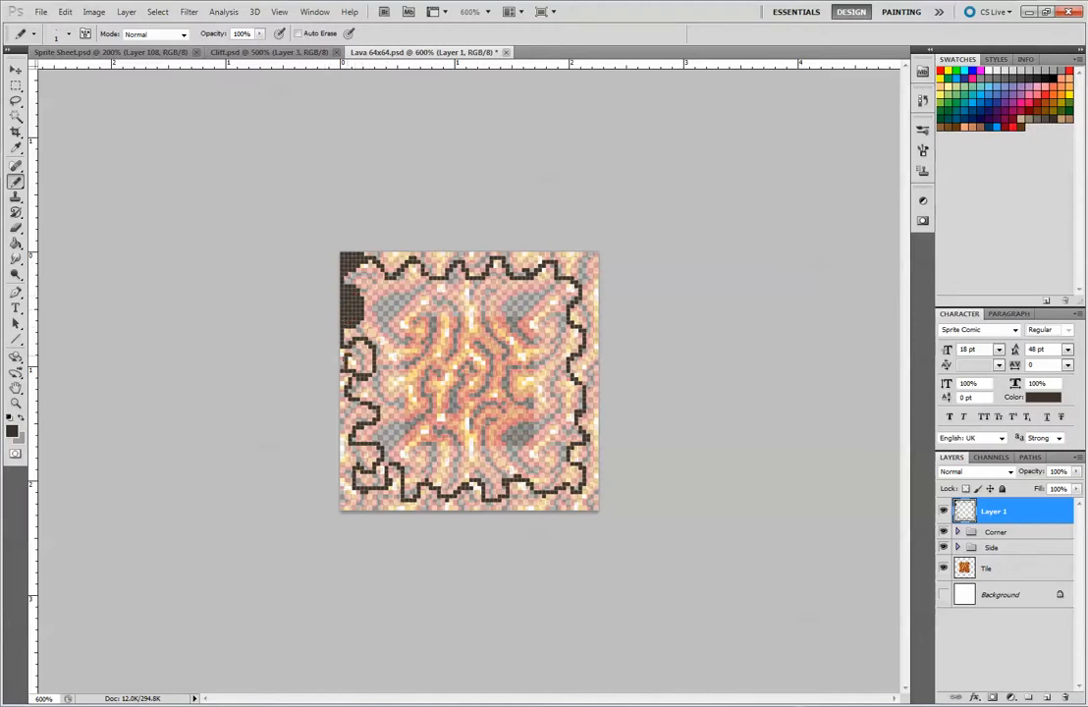
mouse_move(347, 341)
mouse_down()
mouse_move(346, 369)
mouse_move(369, 368)
mouse_up()
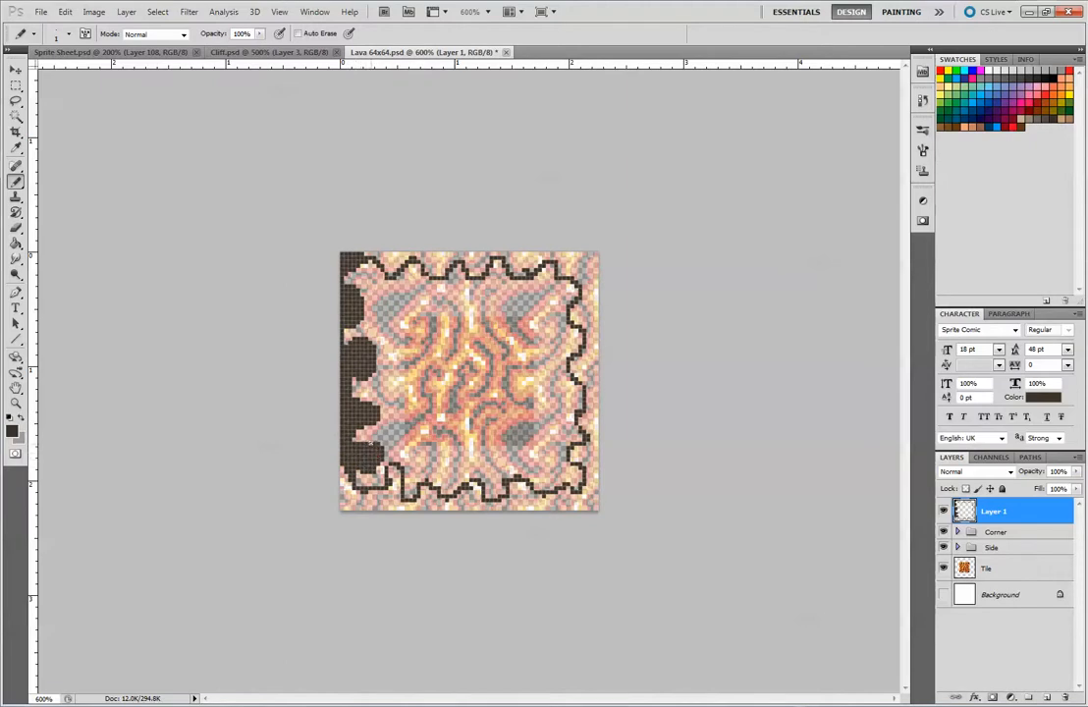
mouse_move(369, 454)
mouse_down()
mouse_move(336, 467)
mouse_move(350, 506)
mouse_move(367, 502)
mouse_move(379, 521)
mouse_move(355, 492)
mouse_up()
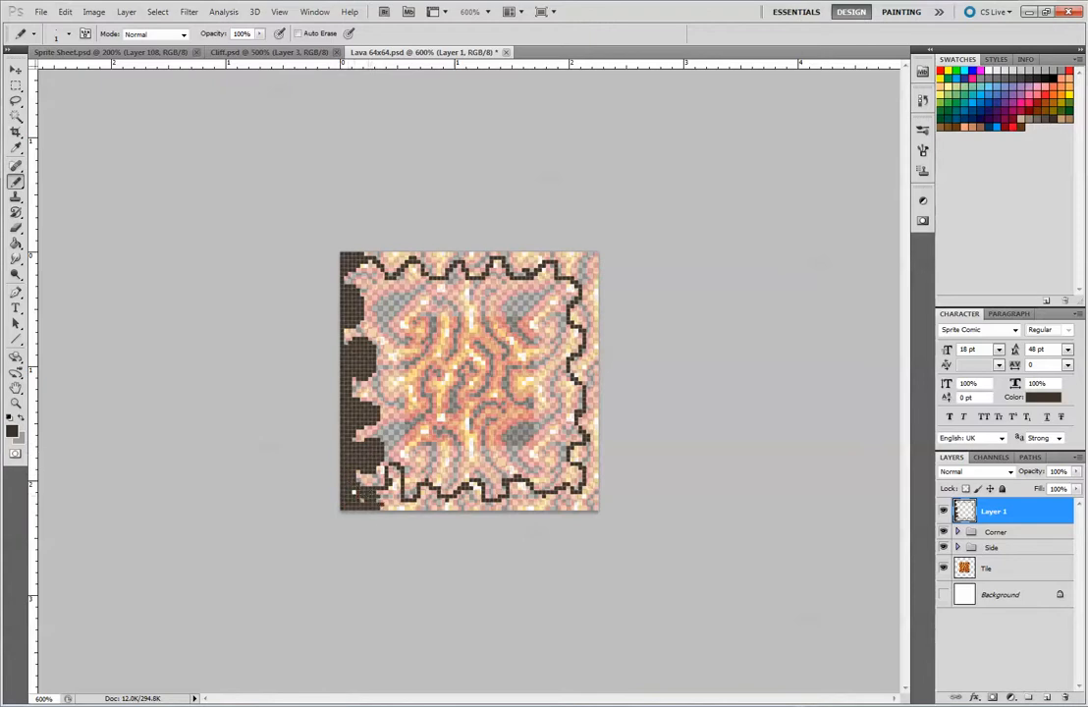
Fill the border solid dark along the tile's bottom edge, from the lower-left corner to the lower-right corner.
drag(382, 497, 387, 507)
drag(416, 505, 402, 507)
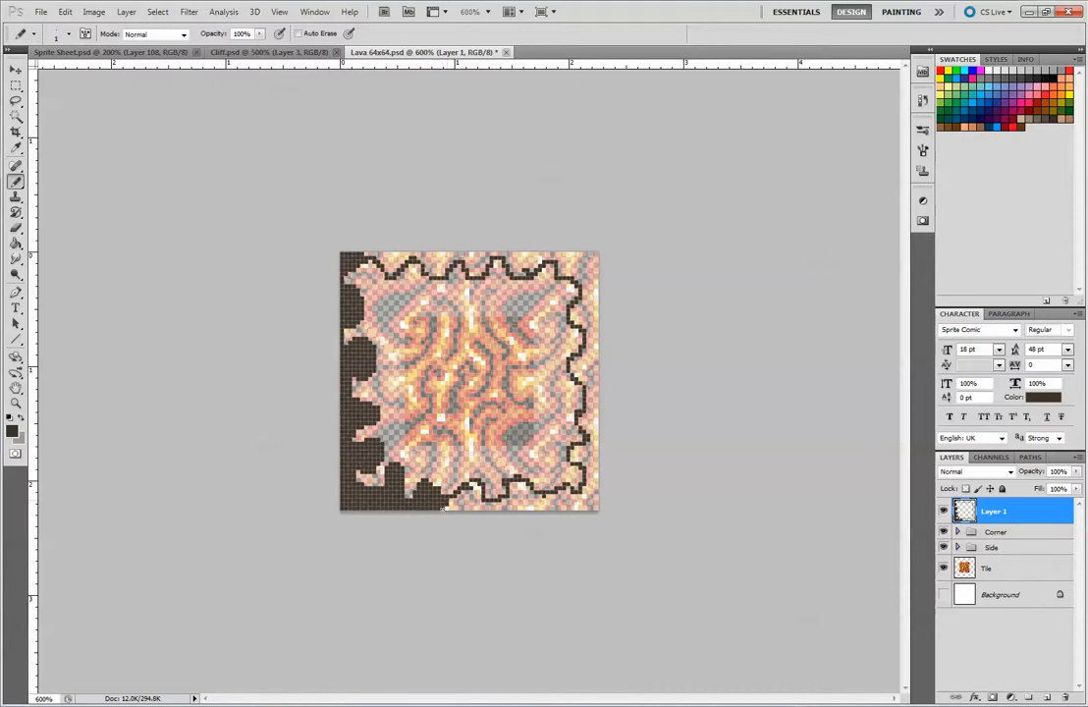
mouse_move(453, 506)
mouse_down()
mouse_move(469, 502)
mouse_move(461, 496)
mouse_up()
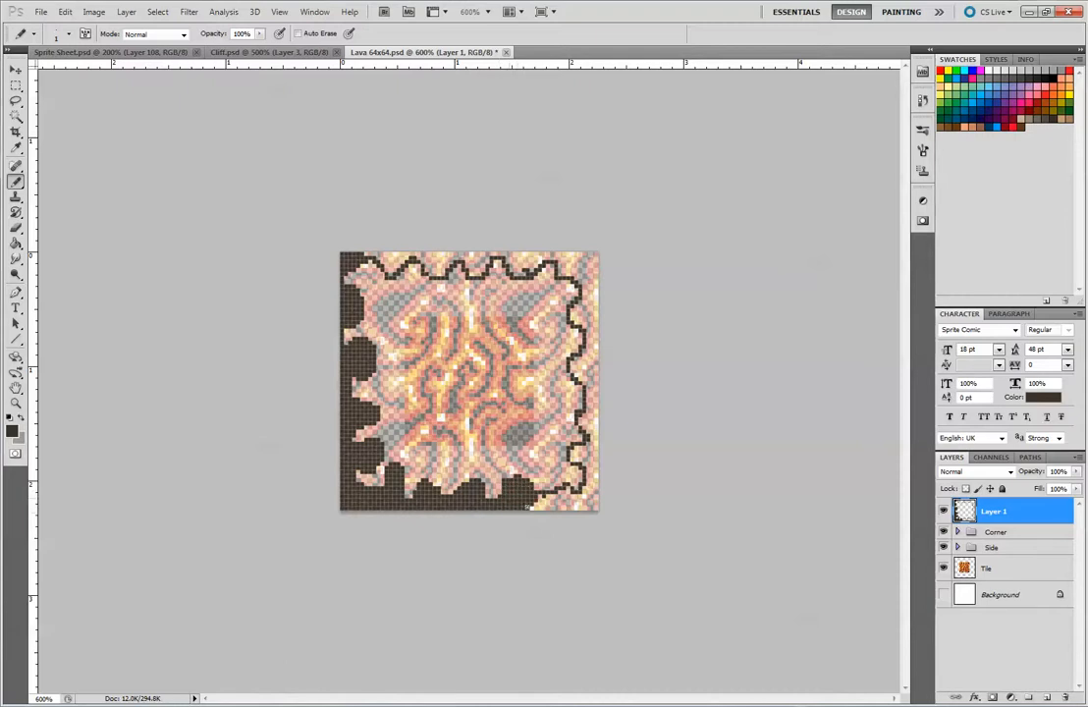
drag(538, 498, 550, 505)
mouse_move(576, 497)
mouse_down()
mouse_move(556, 507)
mouse_move(593, 486)
mouse_up()
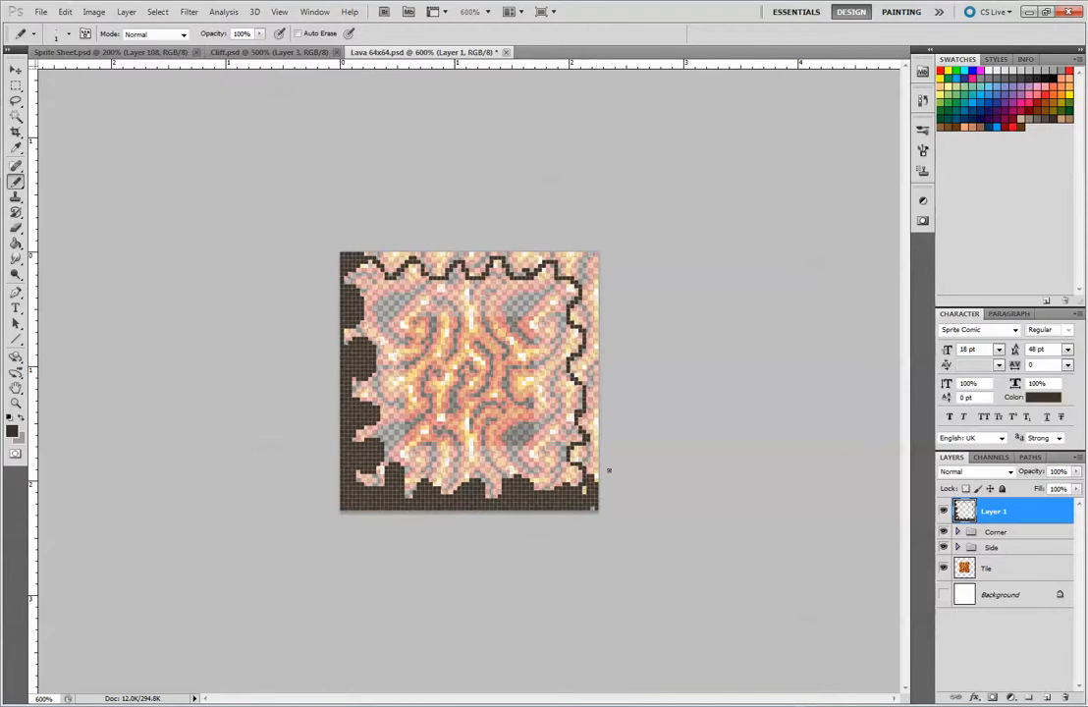
Fill the rest of the border solid dark along the right and top edges, enlarging the pencil to 2 px.
drag(583, 461, 579, 449)
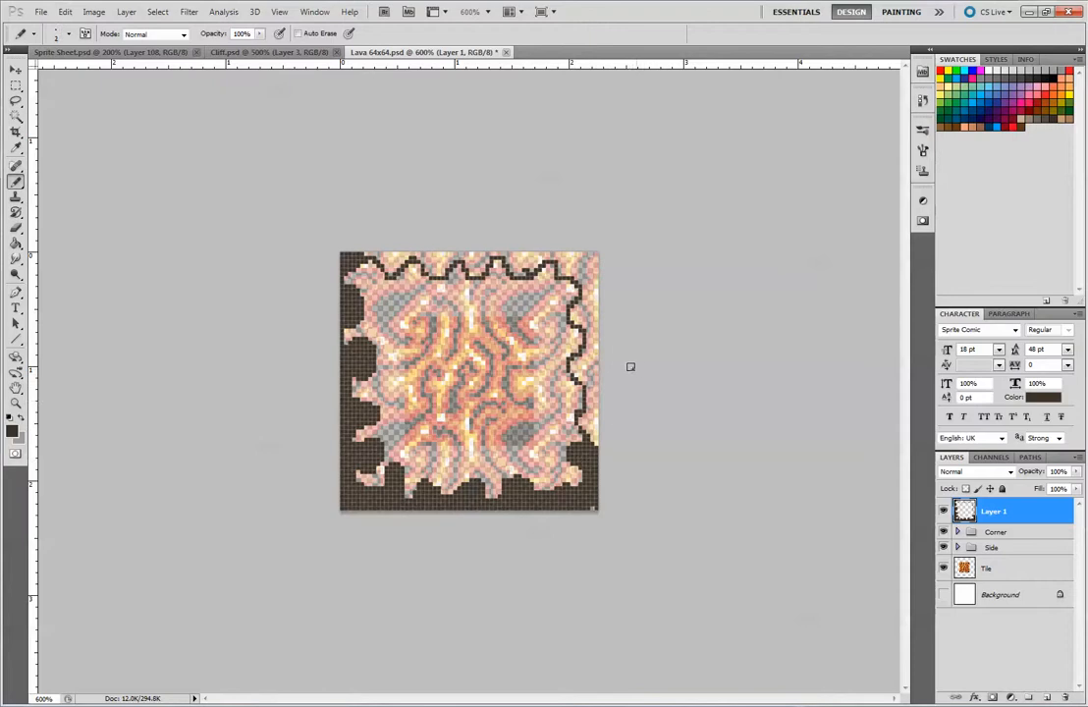
mouse_move(600, 416)
mouse_down()
mouse_move(598, 346)
mouse_move(587, 264)
mouse_up()
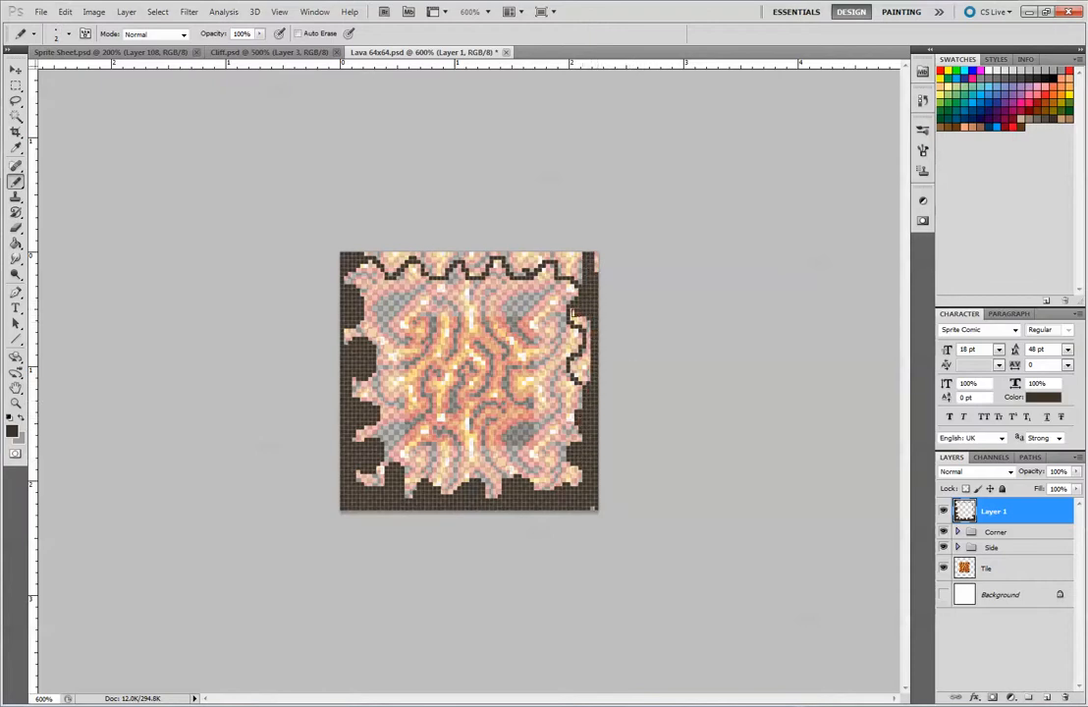
drag(585, 328, 588, 355)
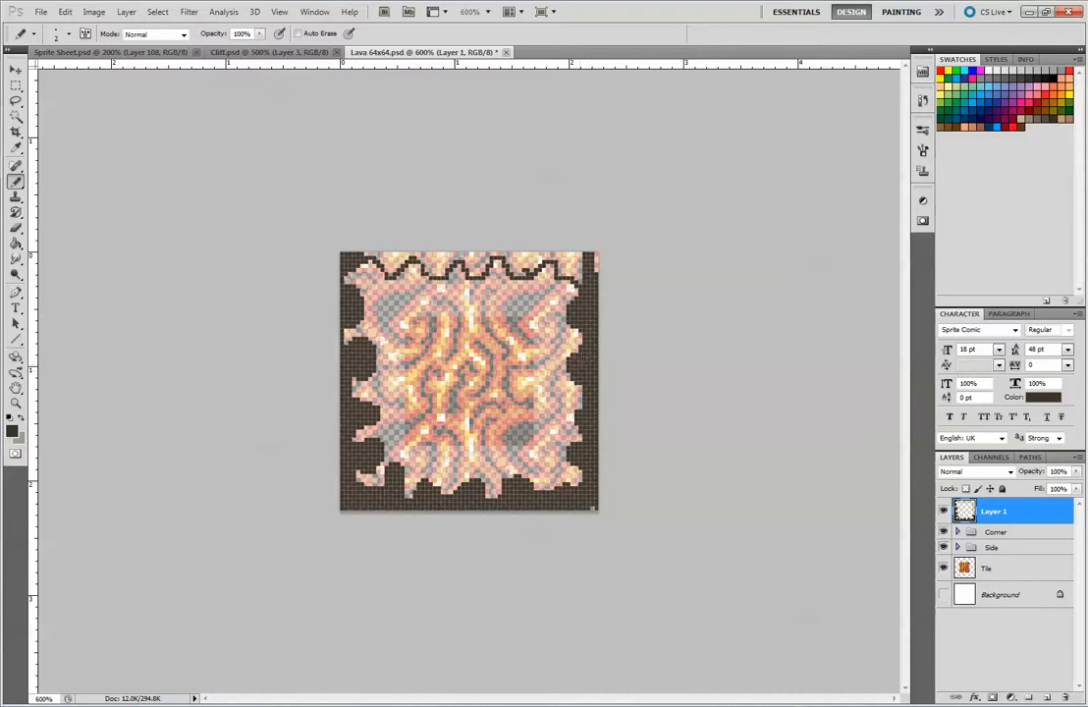
drag(581, 256, 560, 276)
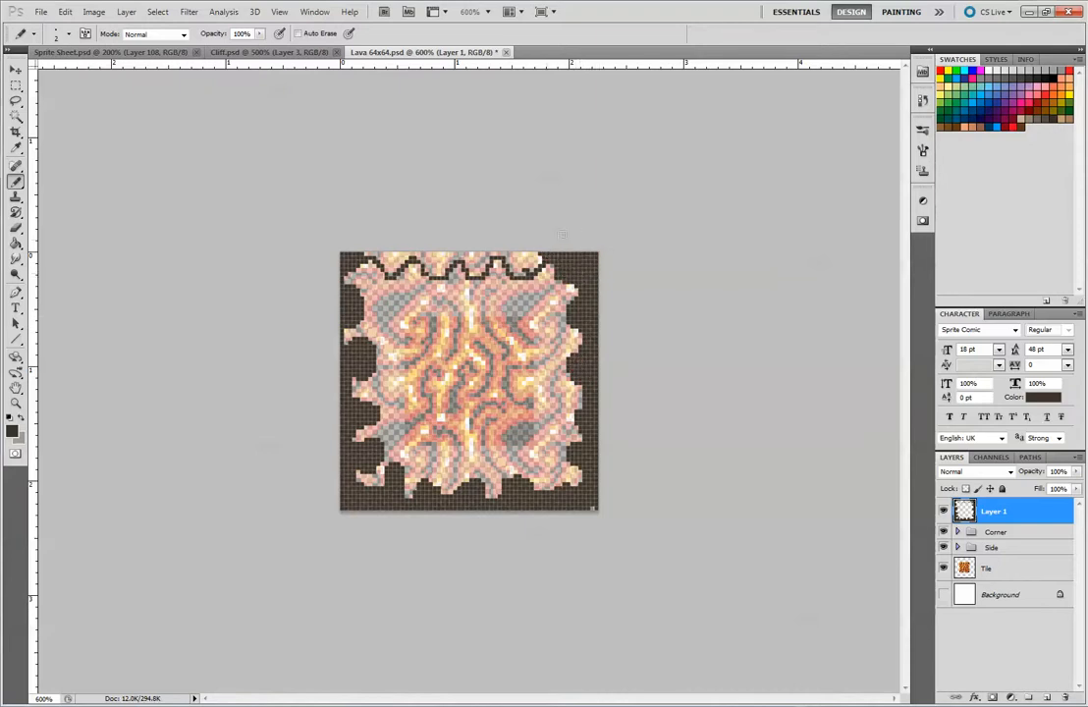
drag(516, 263, 511, 253)
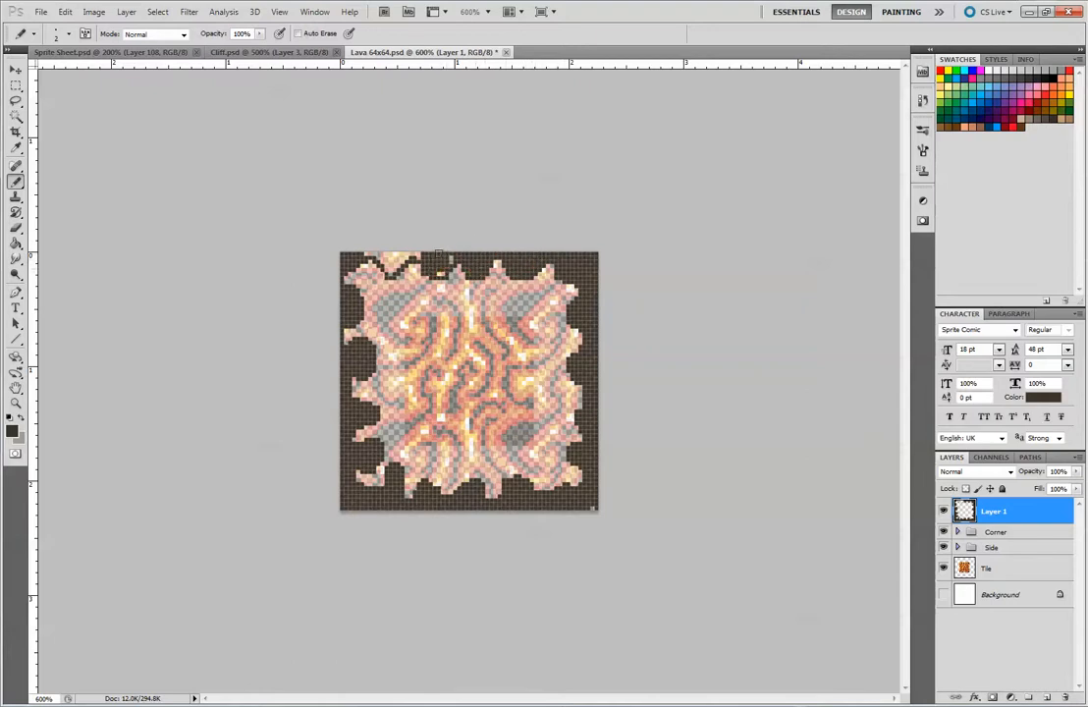
drag(413, 253, 389, 266)
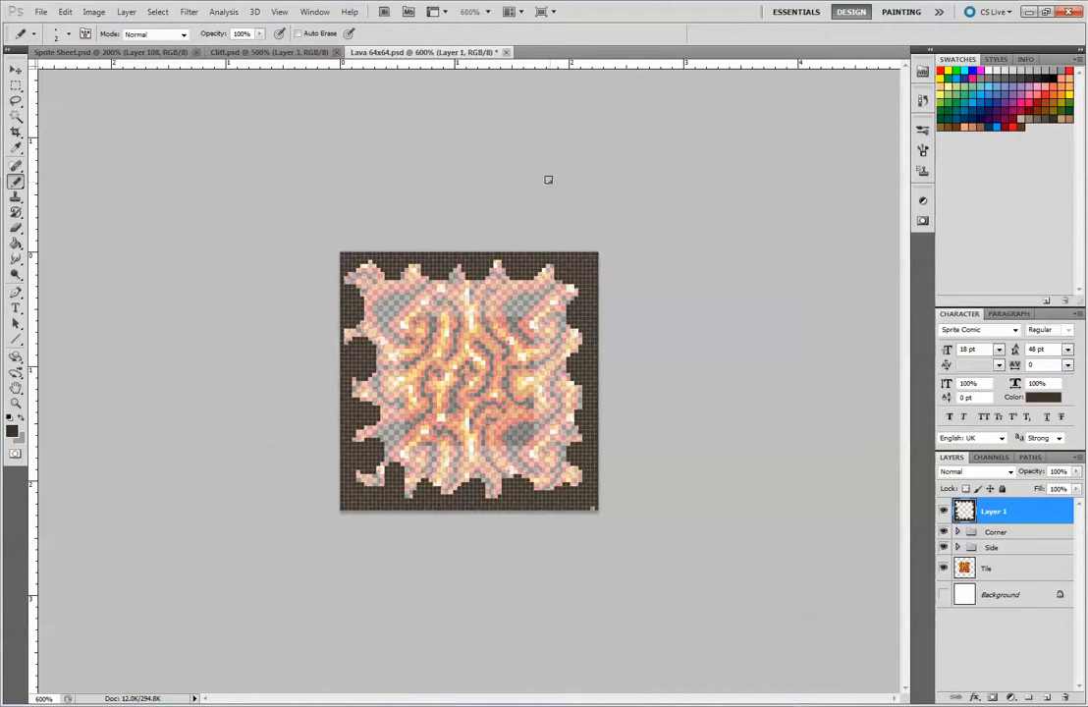
Raise the Corner group's opacity to 100% and check the Side group by switching its visibility off and on.
click(996, 532)
click(1076, 472)
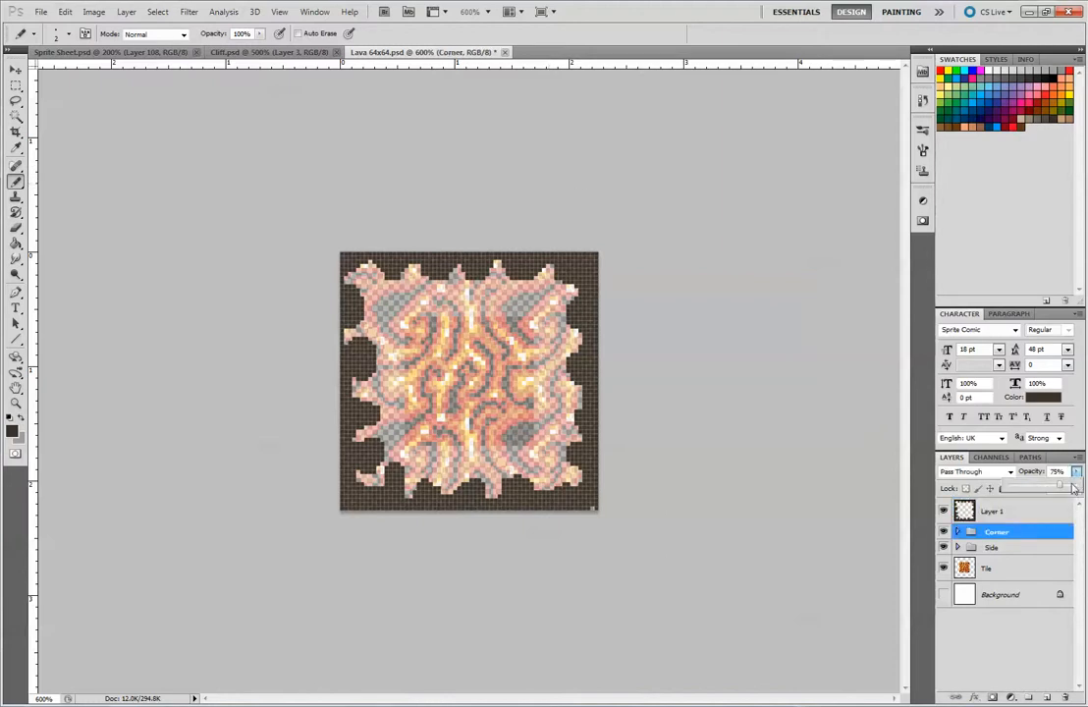
drag(1067, 488, 1079, 488)
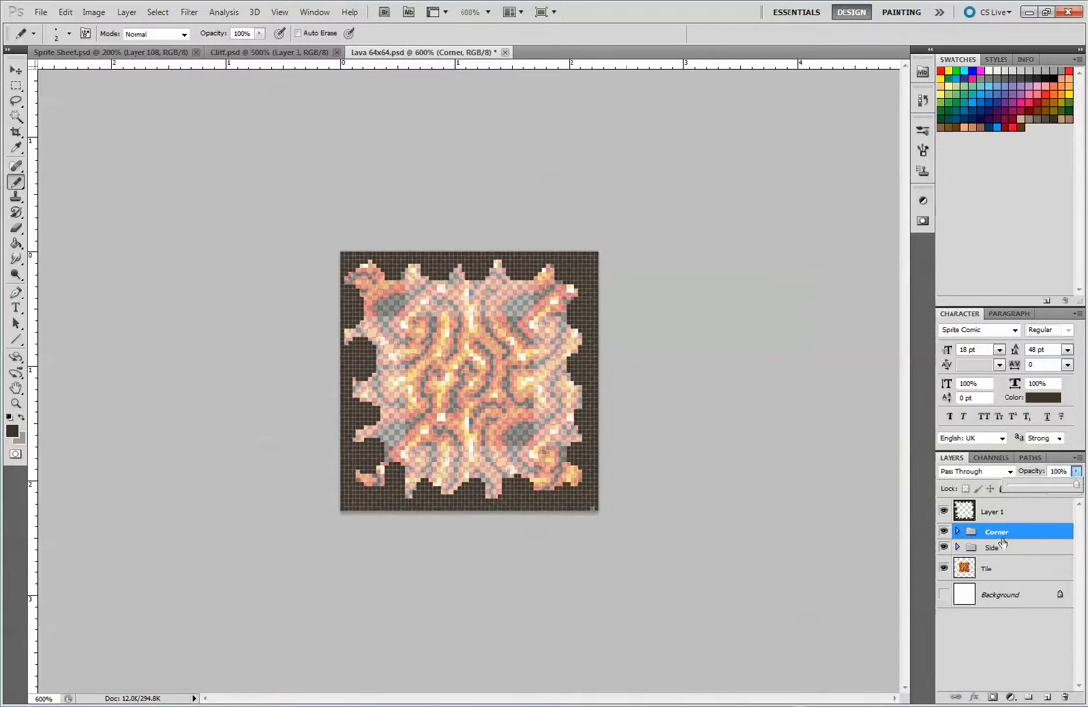
click(944, 548)
click(944, 548)
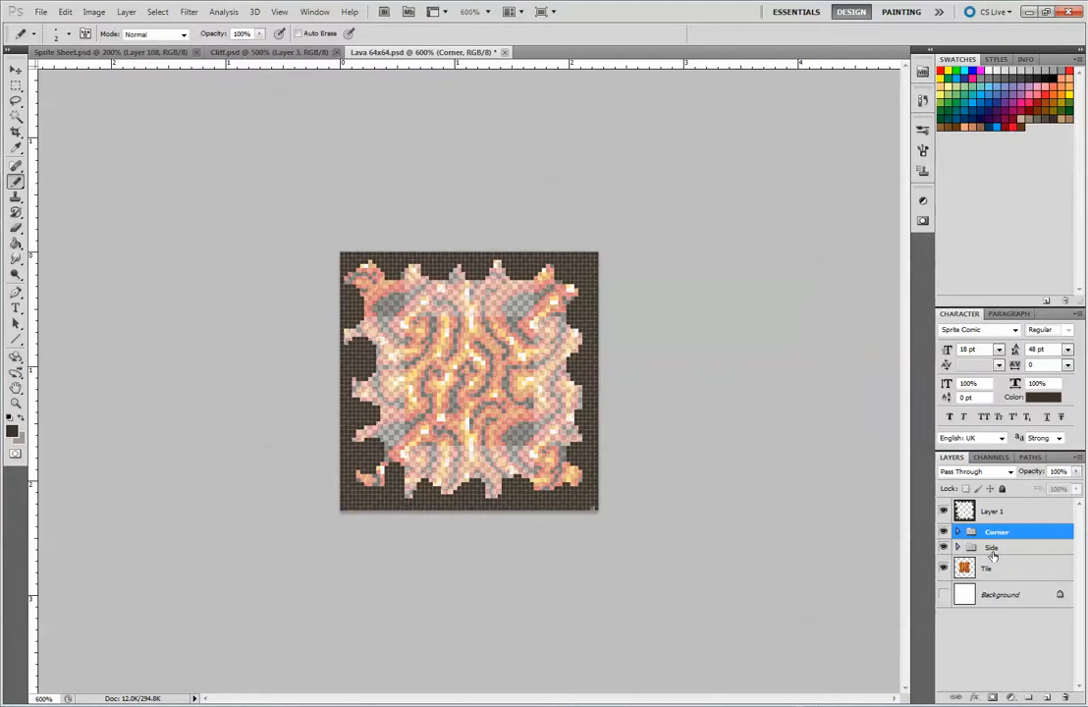
Raise the opacity of the Tile layer and the Side group to 100% individually.
click(1012, 547)
drag(1077, 472, 1067, 496)
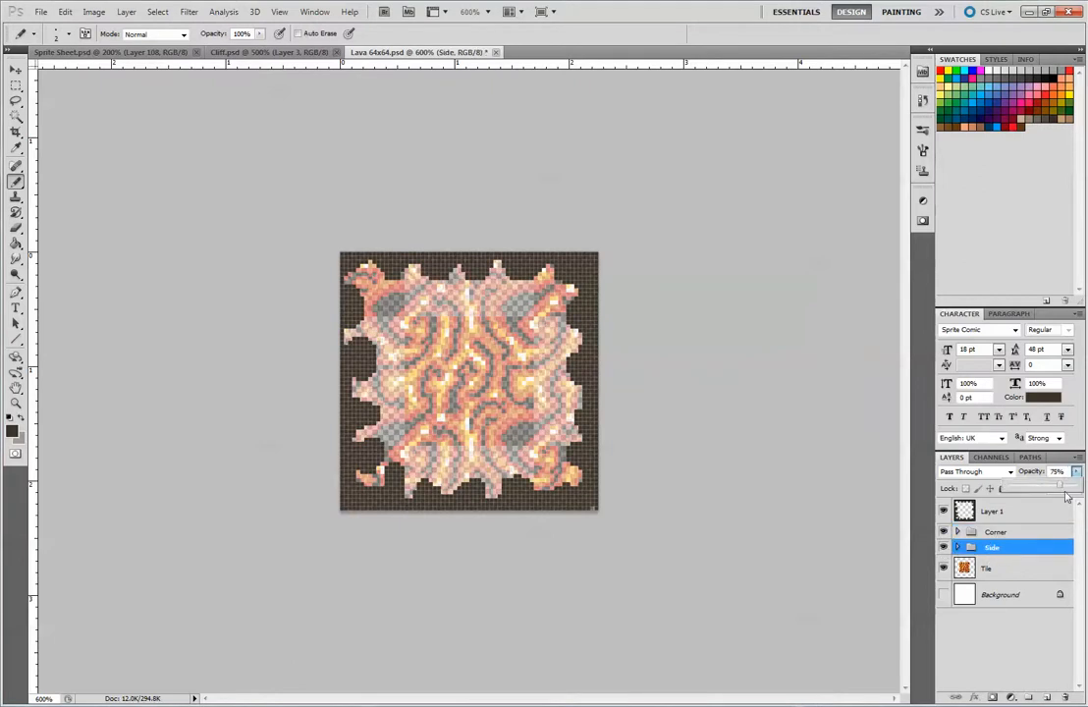
click(1017, 567)
click(1008, 594)
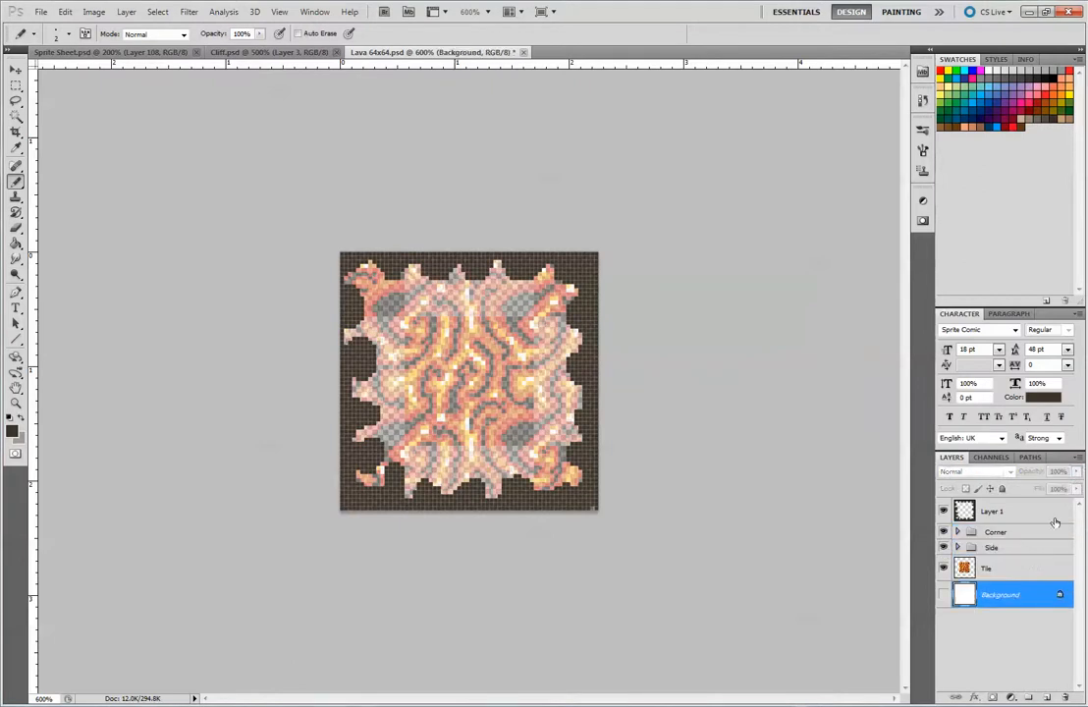
click(1011, 567)
mouse_move(1076, 471)
mouse_down()
mouse_move(1067, 488)
mouse_move(1084, 488)
mouse_up()
click(995, 531)
click(994, 547)
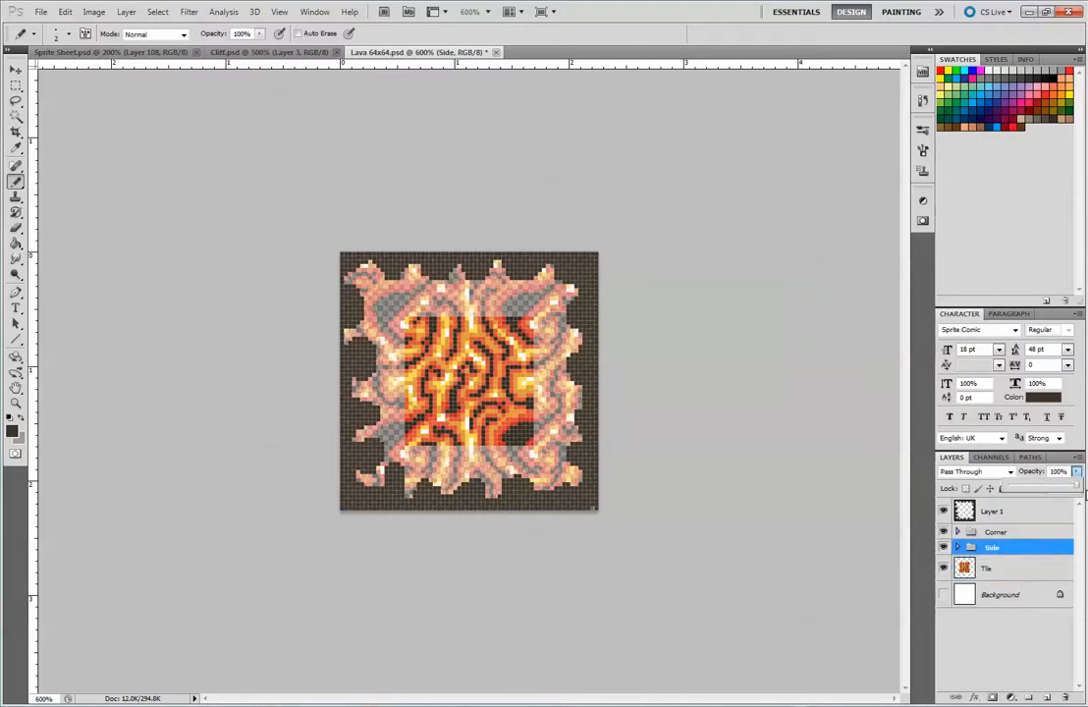
Set the opacity of the Corner group, Side group and Tile layer together to 100%.
click(1064, 514)
click(996, 531)
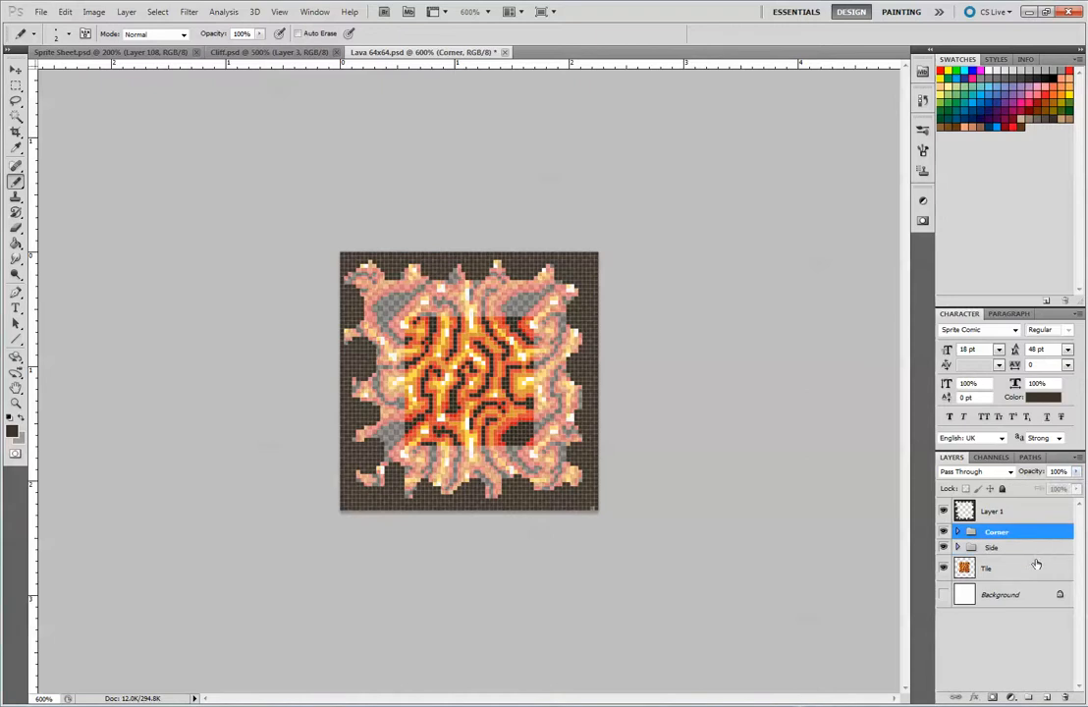
shift+click(986, 568)
mouse_move(1076, 471)
mouse_down()
mouse_move(1077, 490)
mouse_move(1048, 490)
mouse_move(1082, 490)
mouse_up()
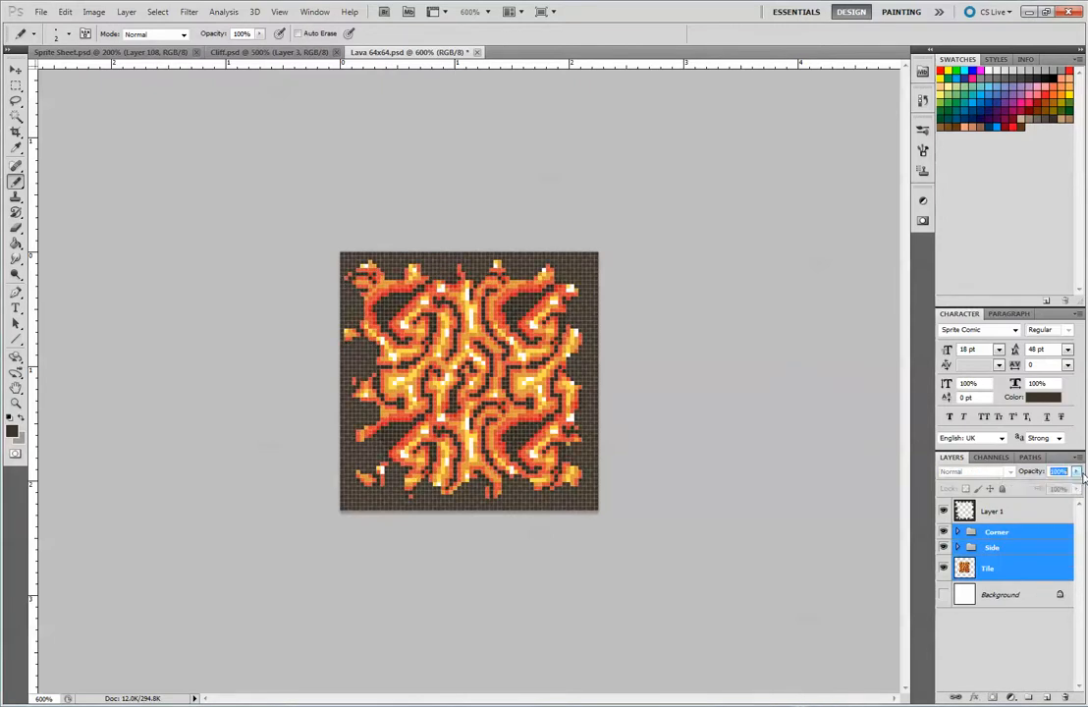
click(1058, 494)
Lower the Tile layer's opacity to about 57% and the Side group's opacity to 48%.
click(1077, 472)
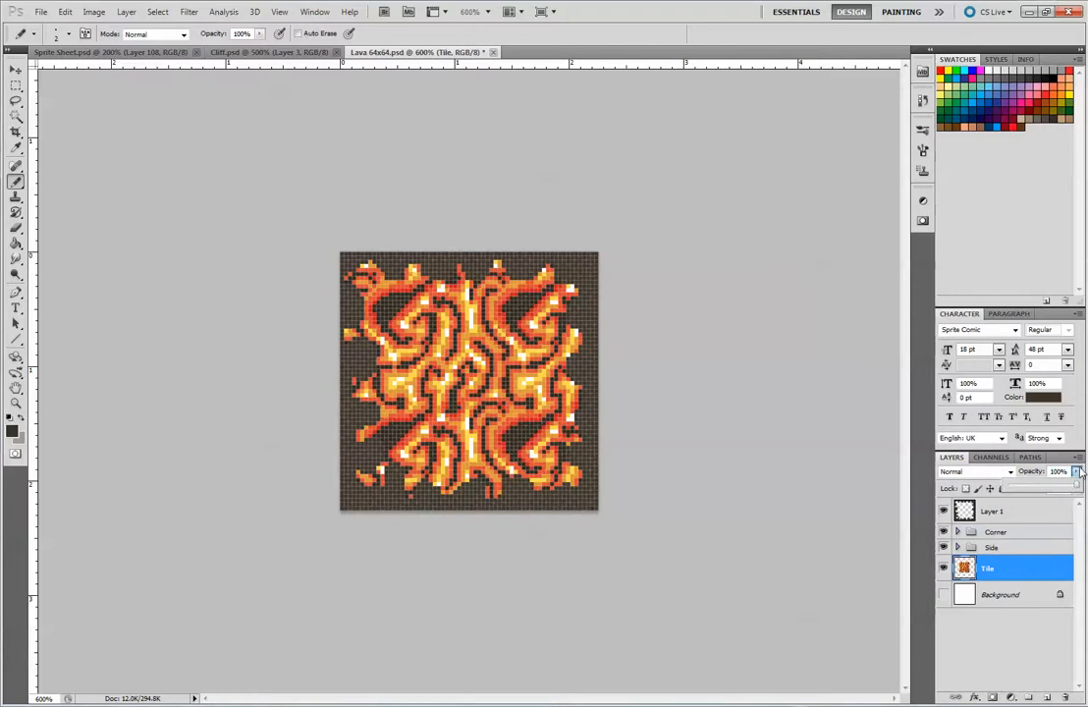
drag(1061, 492, 1045, 490)
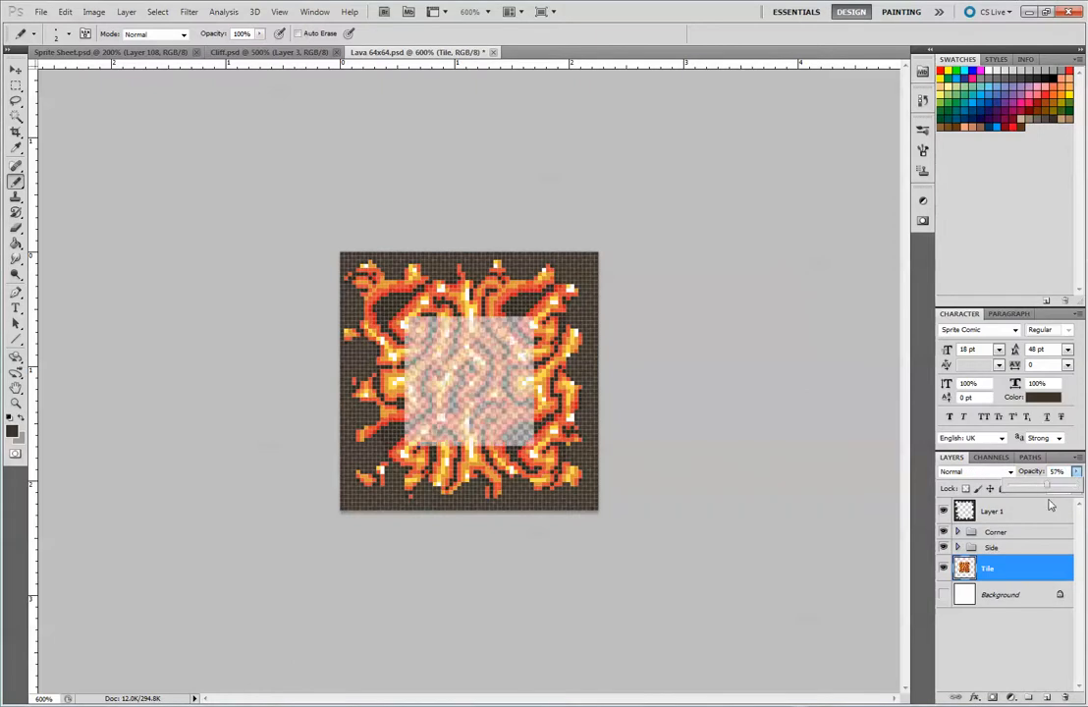
click(1030, 547)
click(1077, 472)
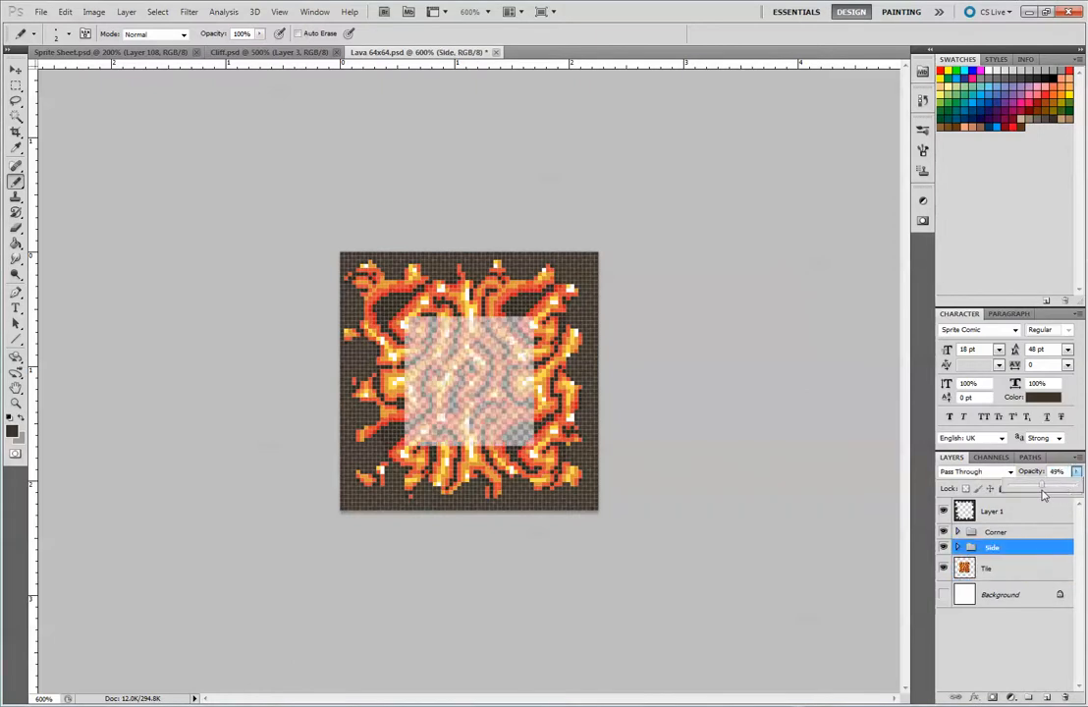
drag(1070, 490, 1042, 494)
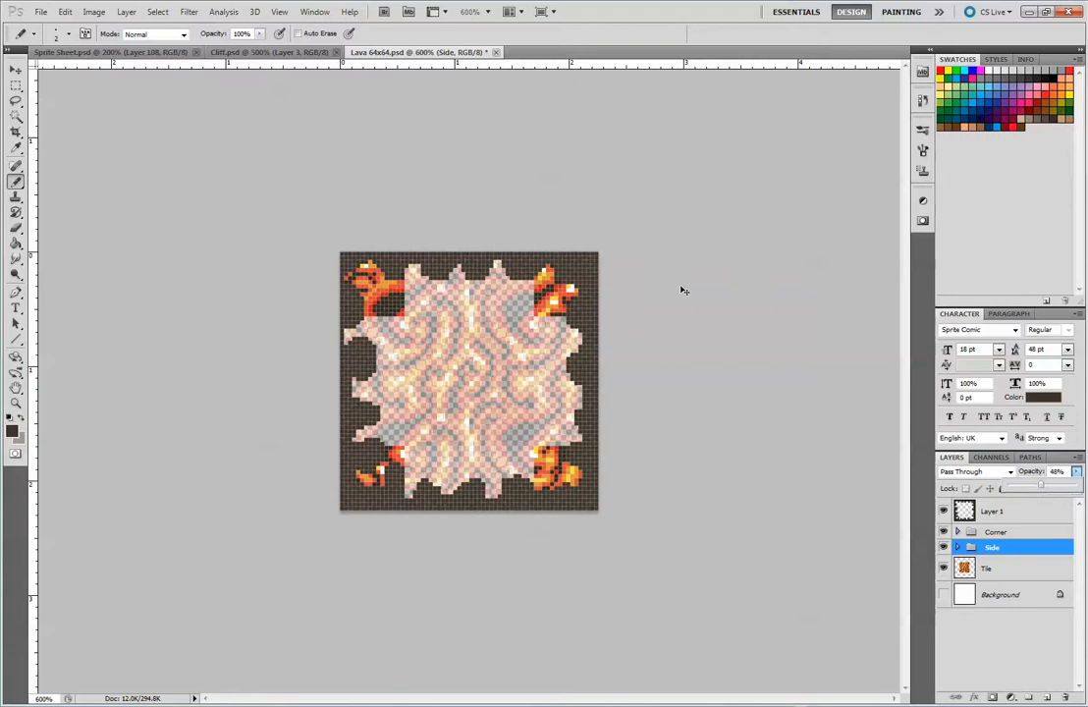
Choose the standard Eraser tool and make Layer 1 active for editing the upper part of the dark border.
key(ctrl+plus)
key(ctrl+plus)
key(ctrl+plus)
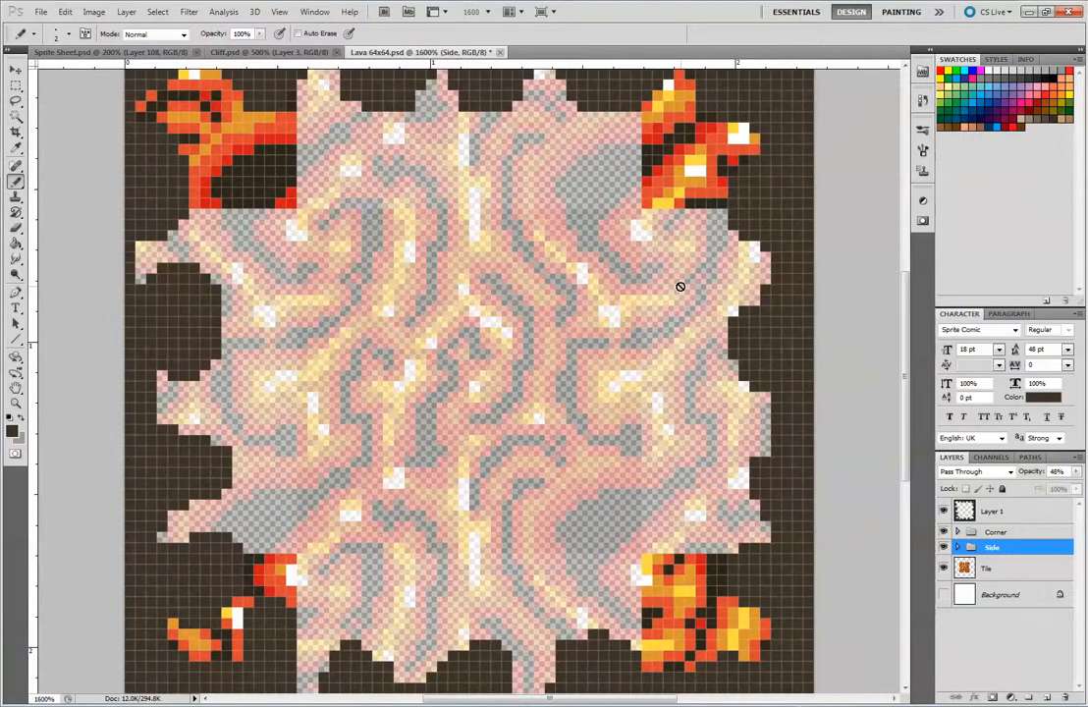
scroll(393, 324, up, 5)
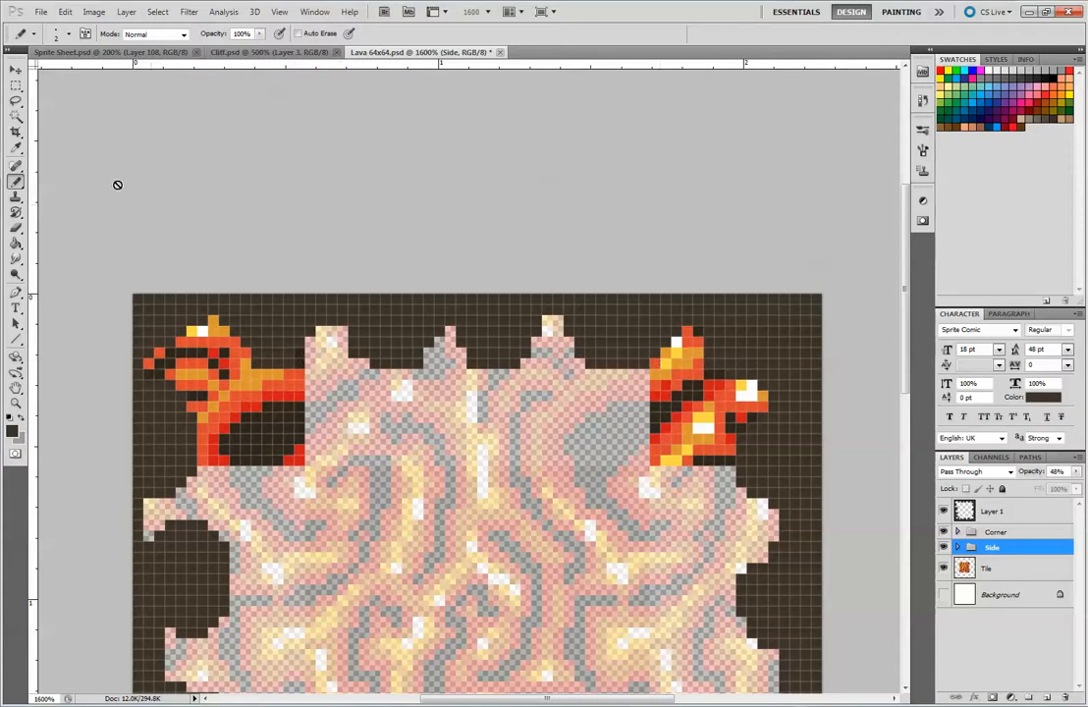
click(16, 228)
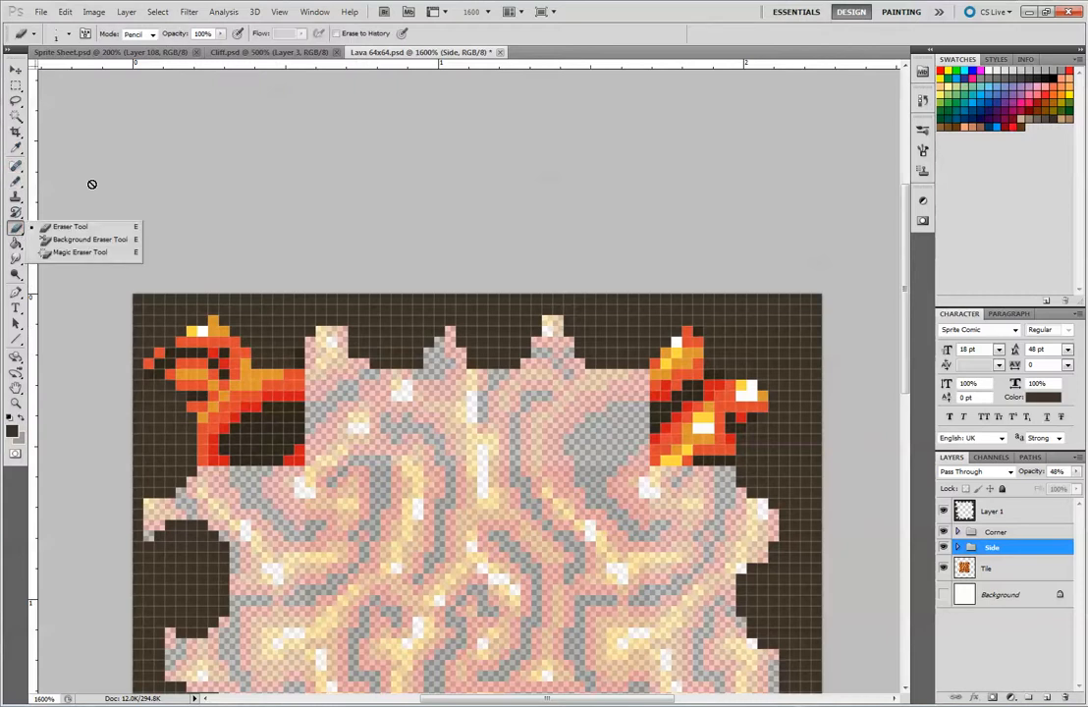
click(85, 229)
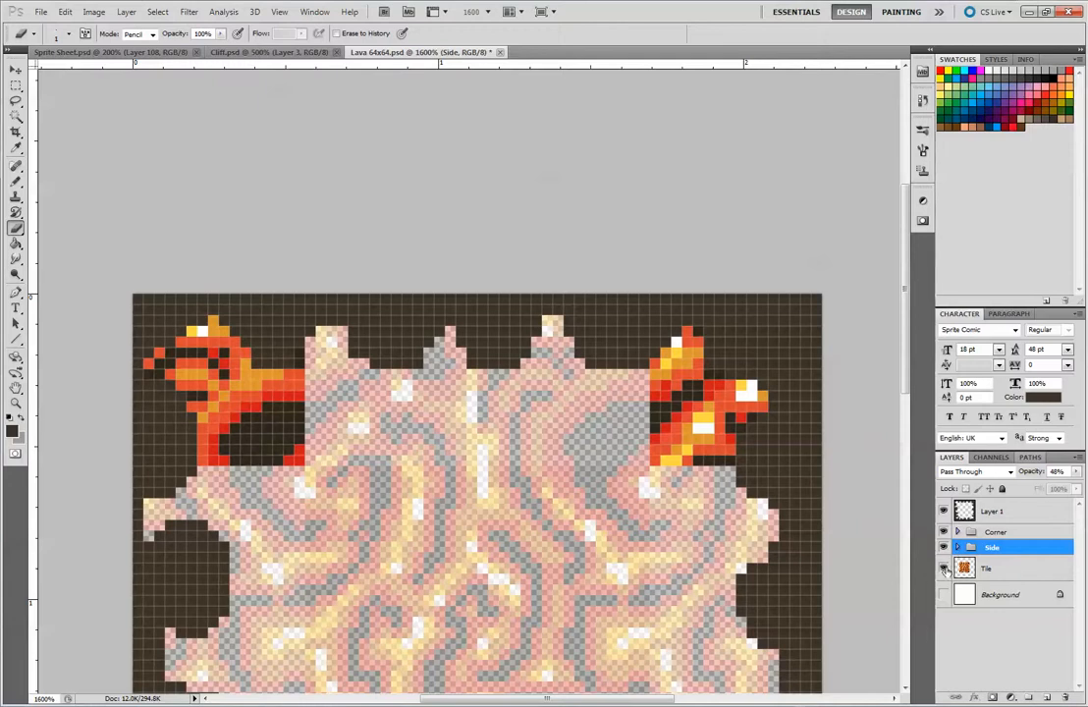
click(997, 510)
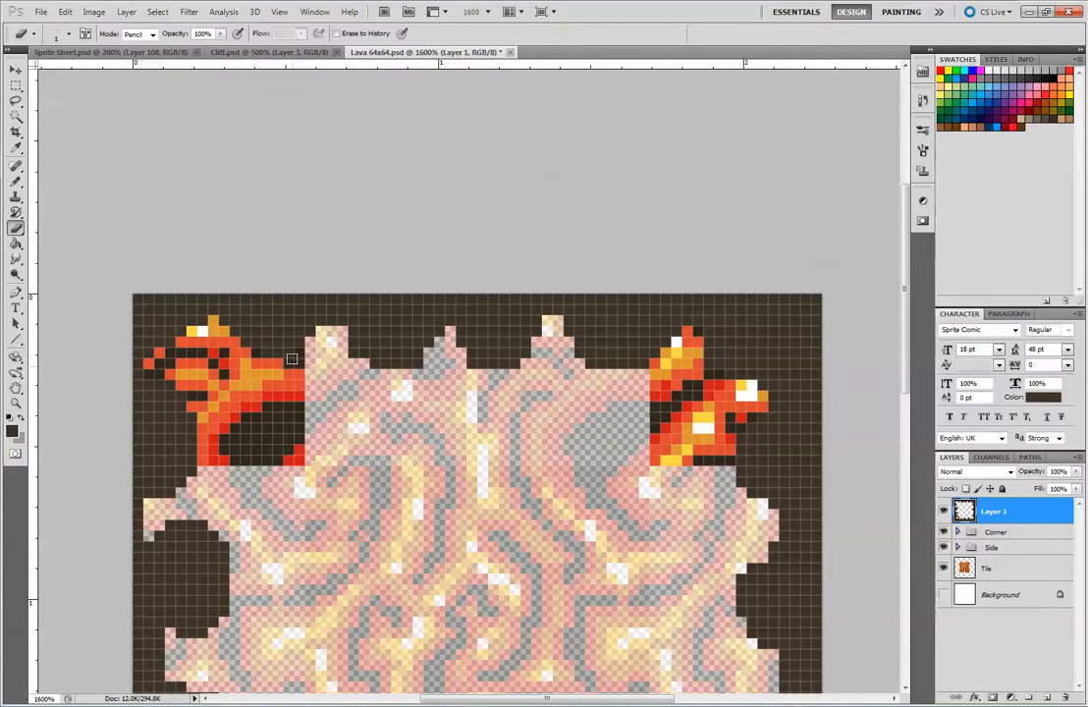
Try erasing border pixels near the upper-left flames and lowering the Corner group's opacity to 81%, undoing both.
drag(279, 341, 299, 320)
key(ctrl+z)
click(1021, 539)
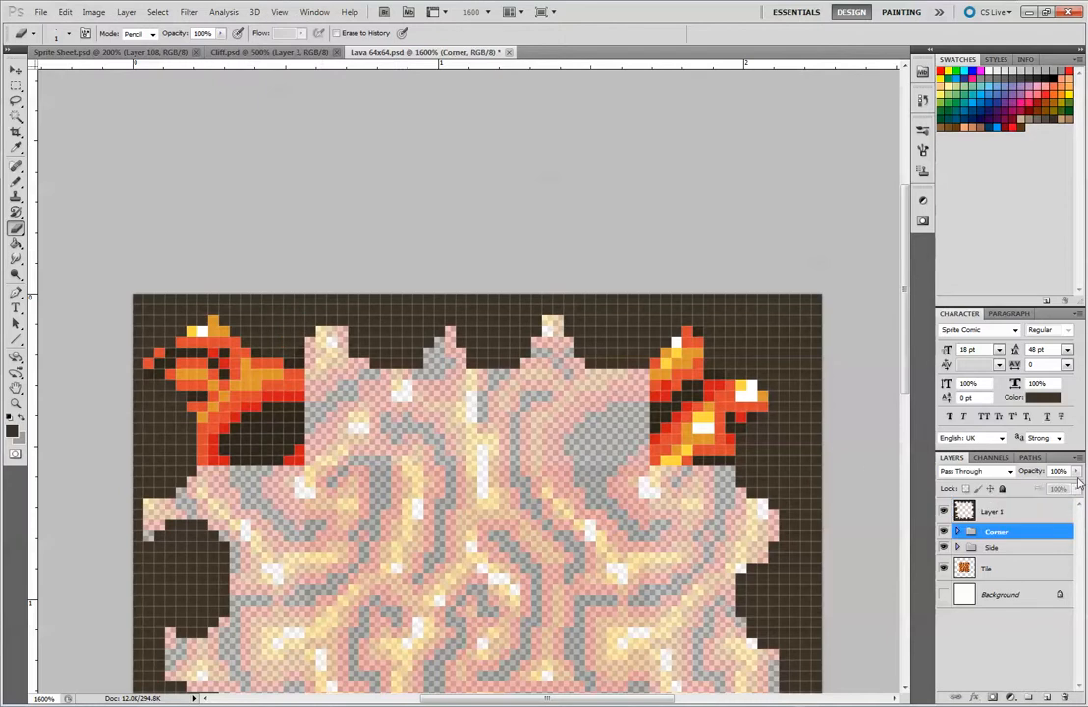
drag(1077, 471, 1064, 488)
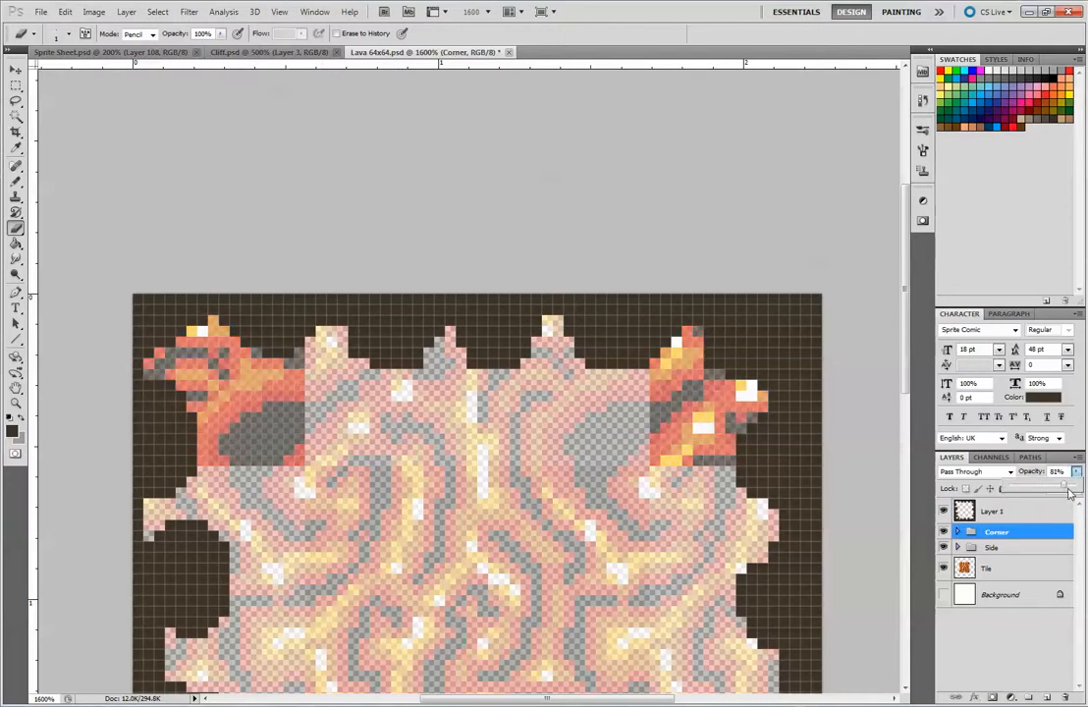
key(ctrl+z)
ctrl+click(294, 365)
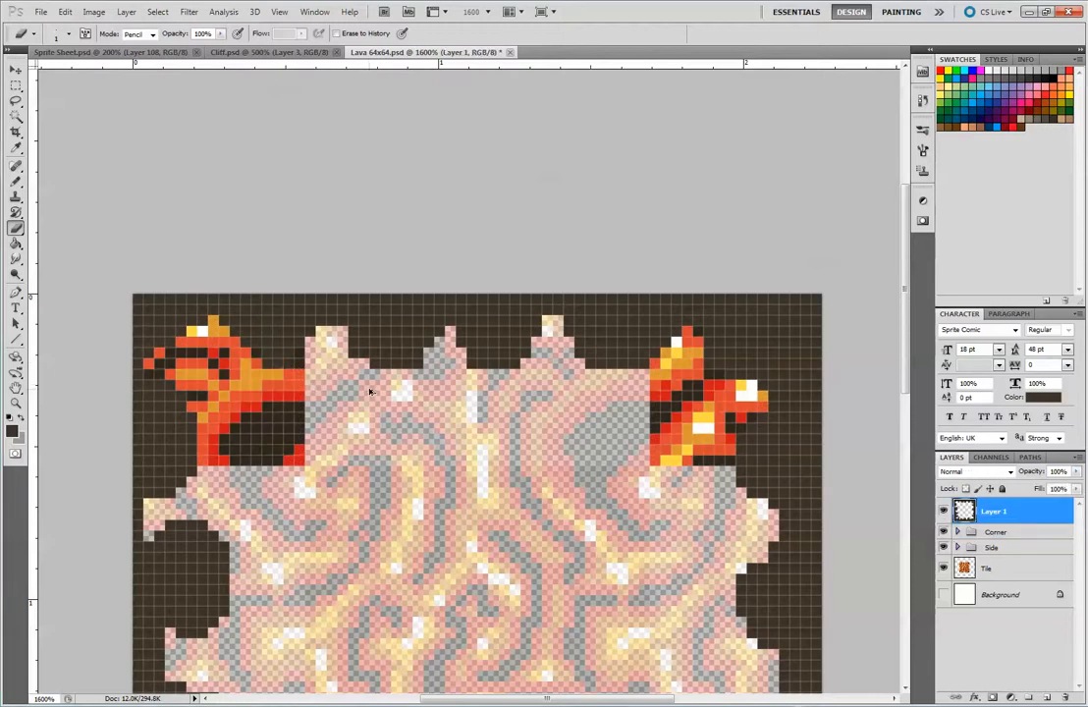
Lower the Corner group's opacity to 87%.
click(1015, 549)
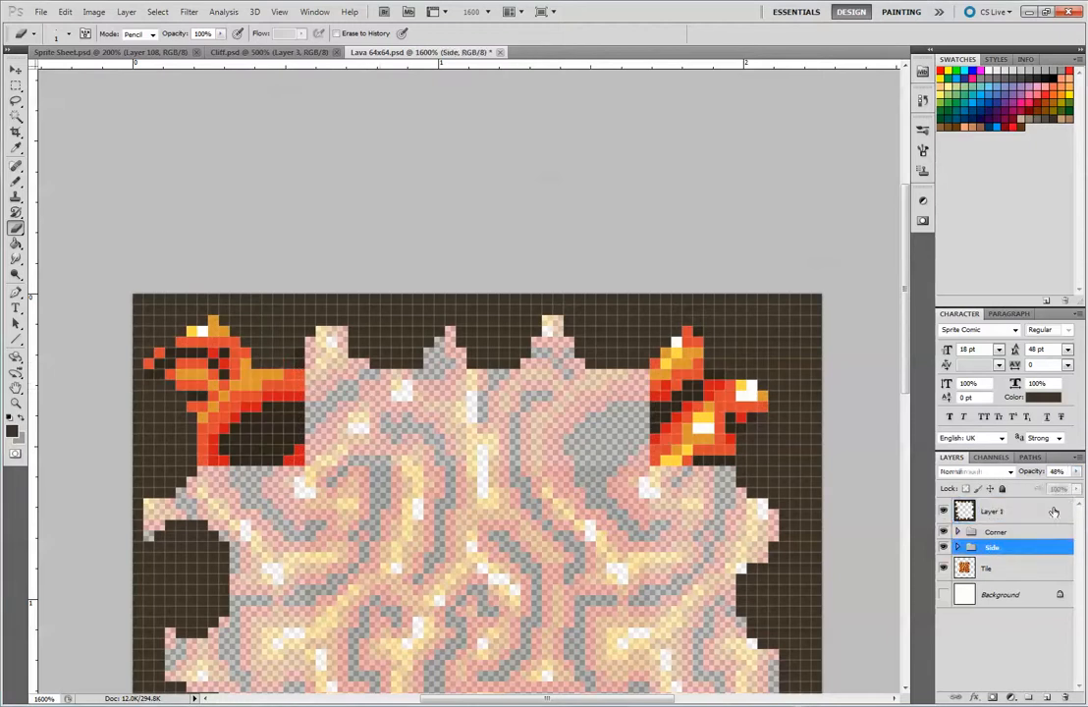
click(996, 531)
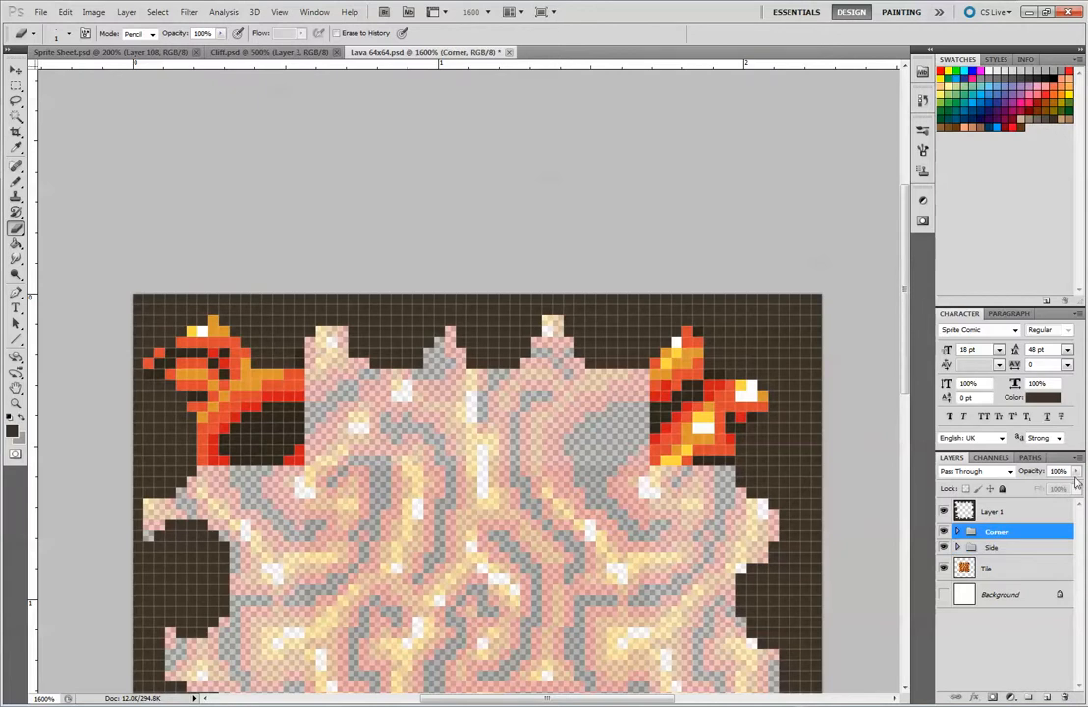
drag(1077, 471, 1064, 489)
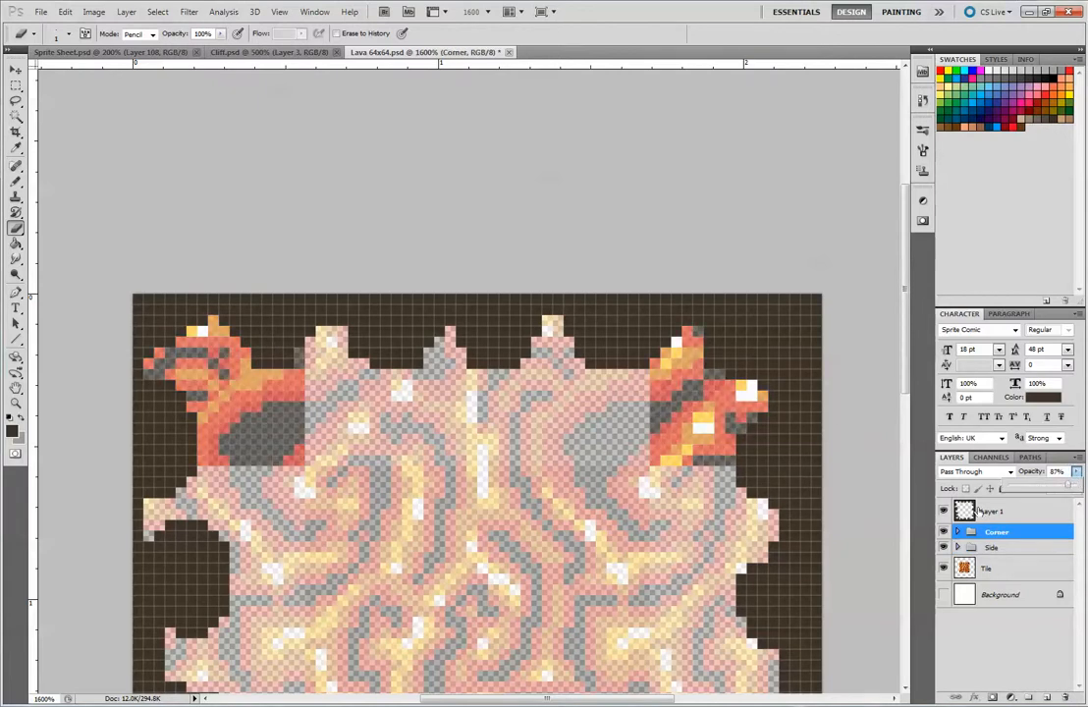
Make Layer 1 active and retouch the dark border edge beside the upper-left flame with the Pencil and Eraser.
click(979, 511)
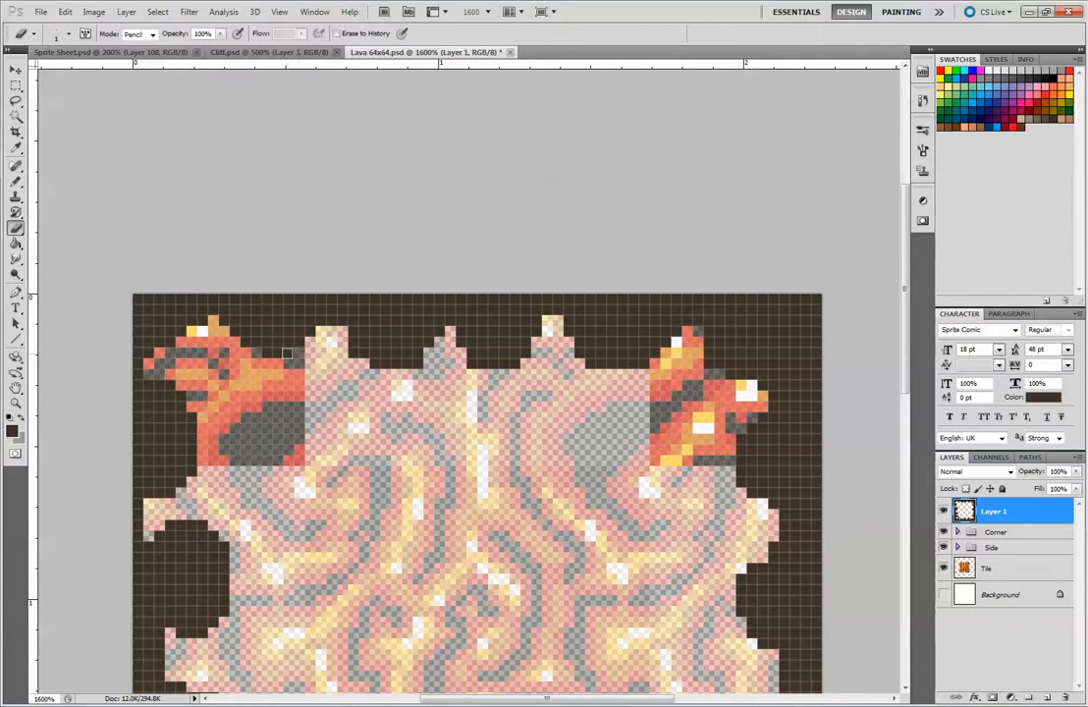
key(alt)
key(b)
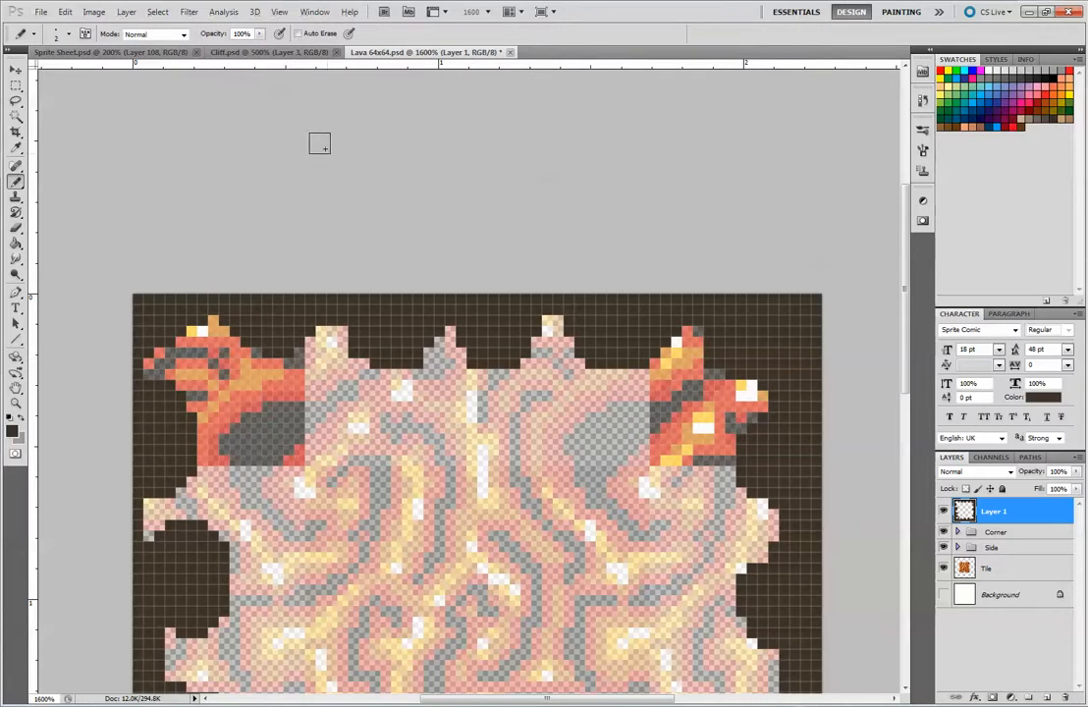
key(e)
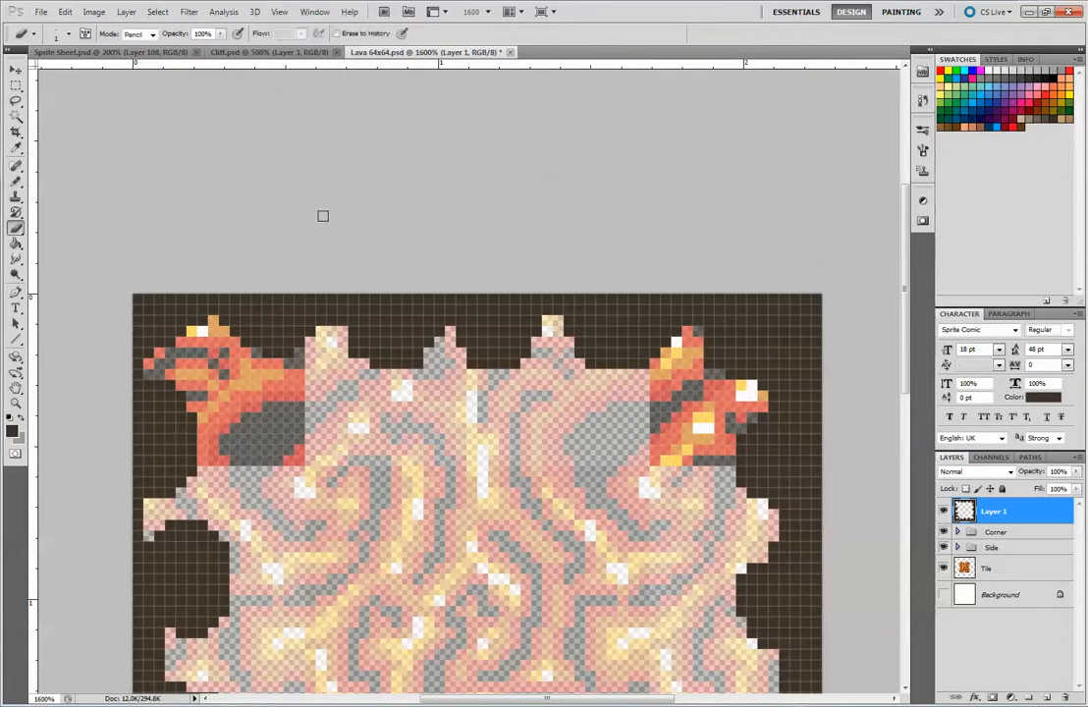
click(288, 353)
key(b)
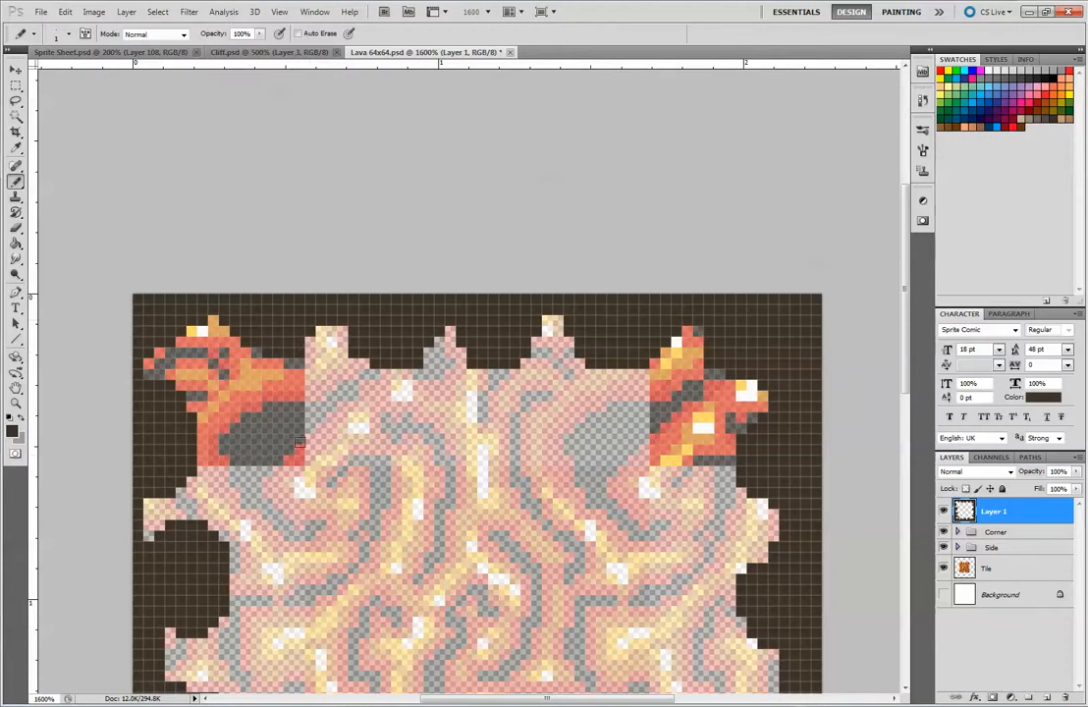
Erase dark border pixels around the lower-left corner to expose more of the flame beneath and narrow the rock gap.
drag(92, 451, 74, 275)
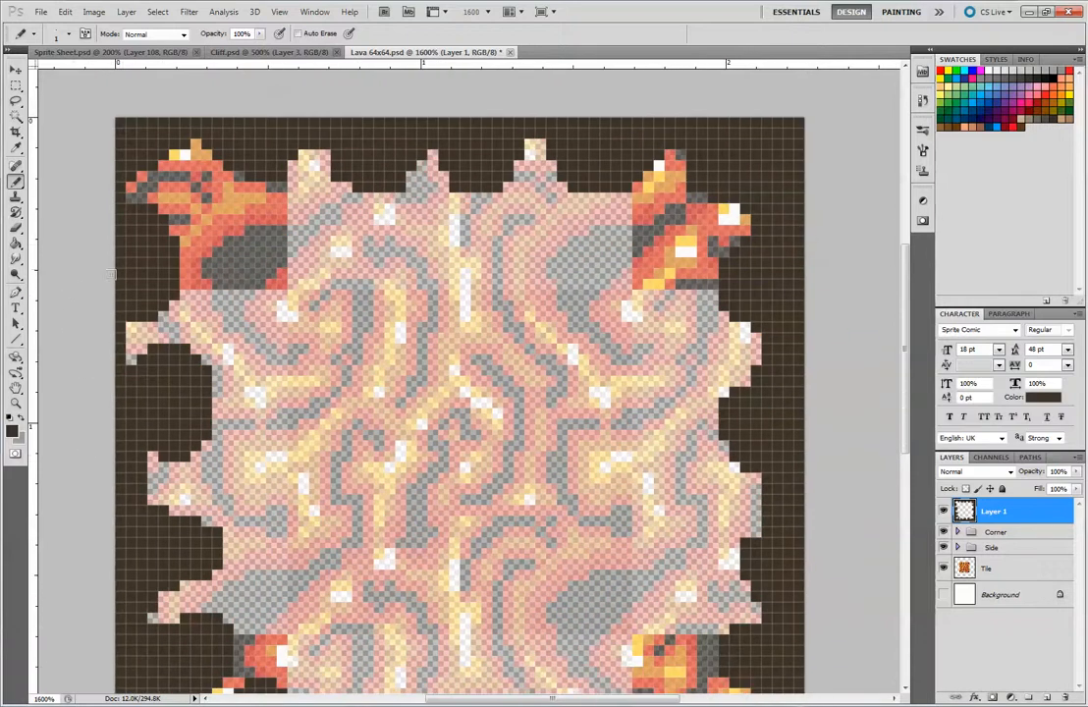
drag(380, 437, 411, 214)
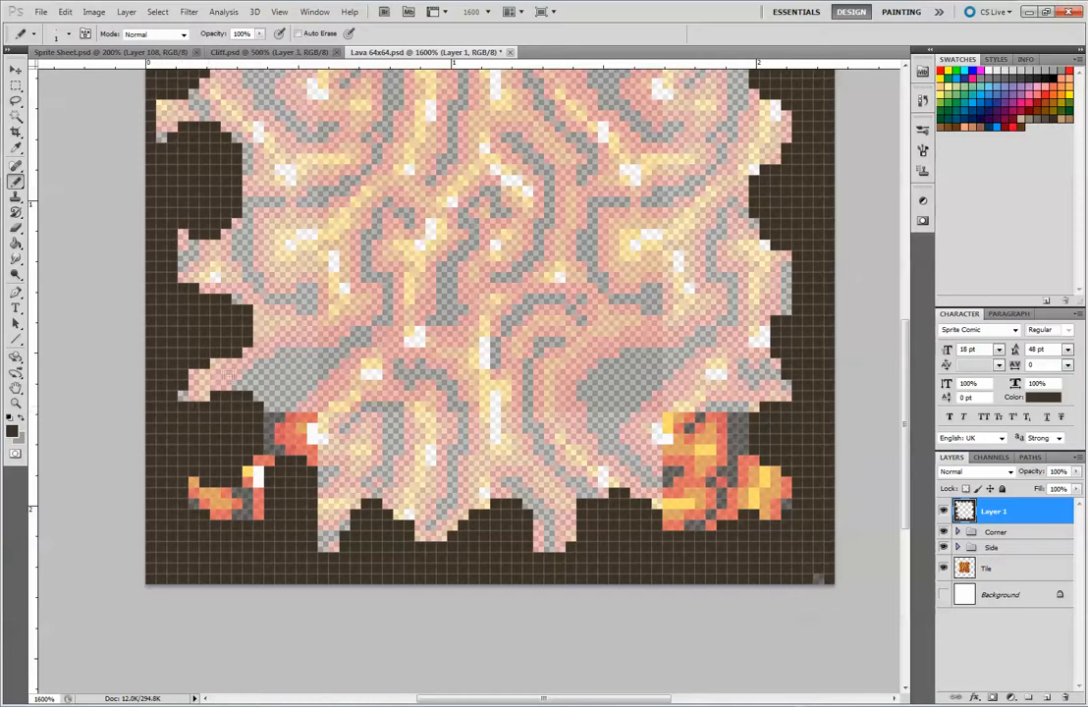
drag(337, 216, 357, 417)
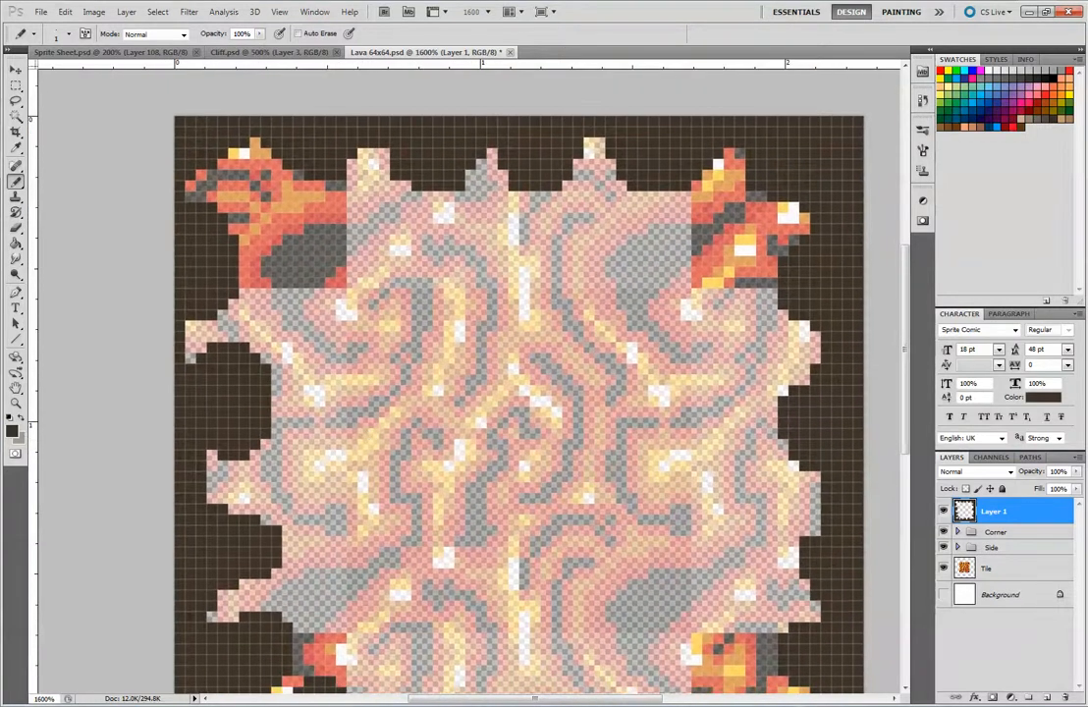
click(16, 227)
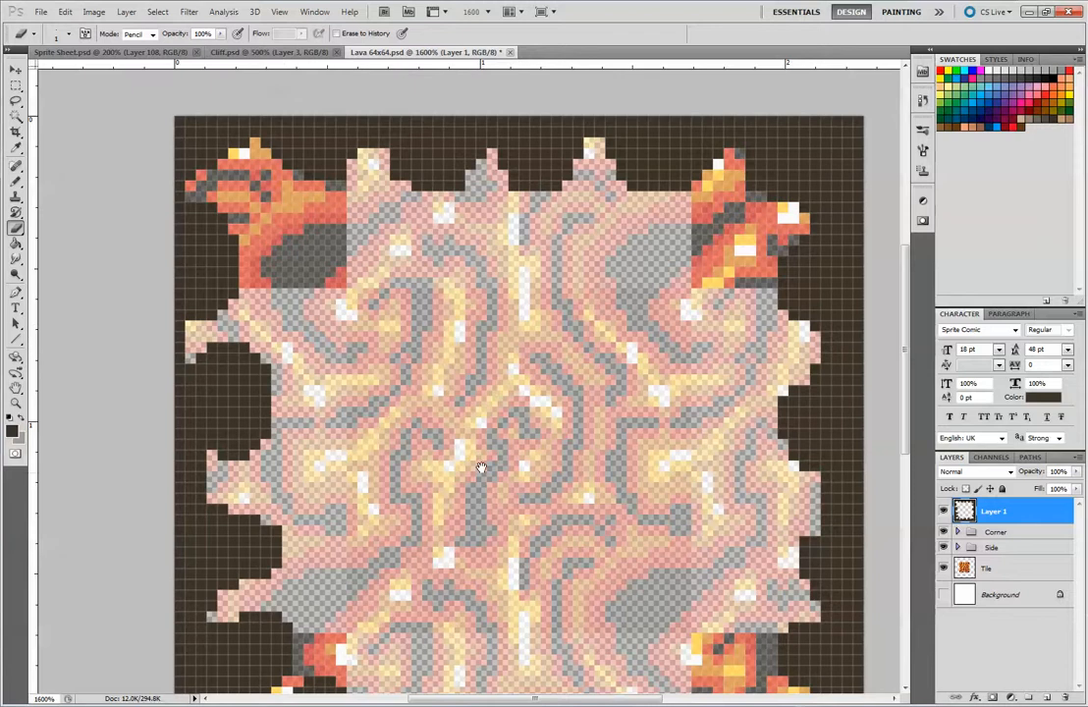
scroll(417, 405, down, 5)
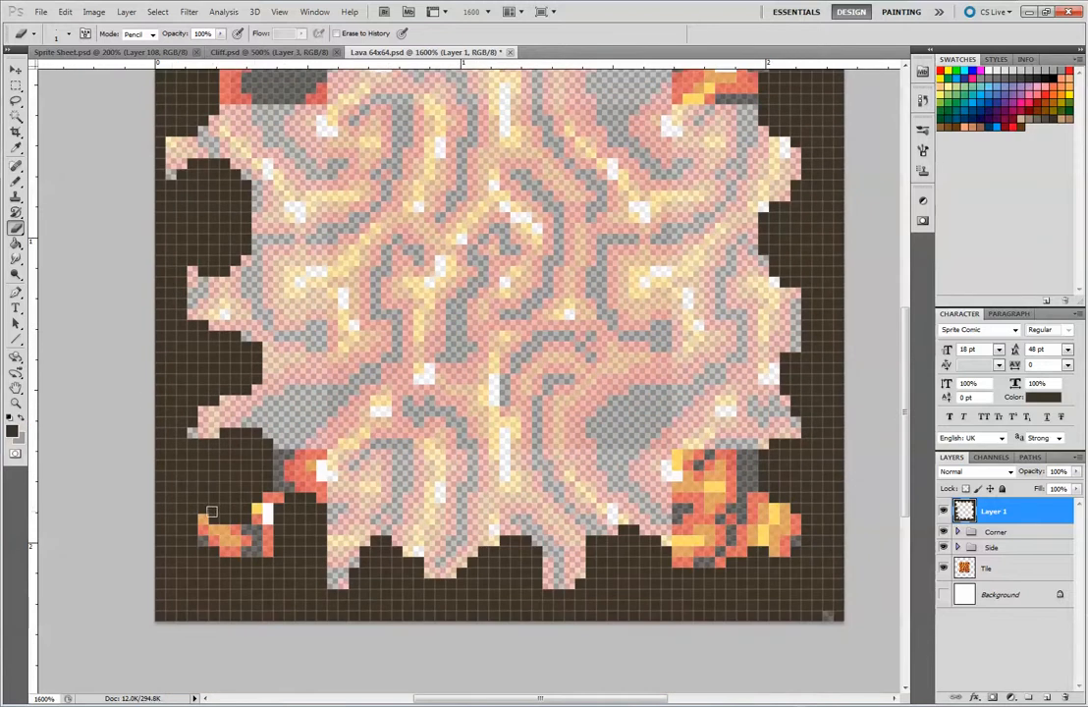
drag(203, 508, 235, 439)
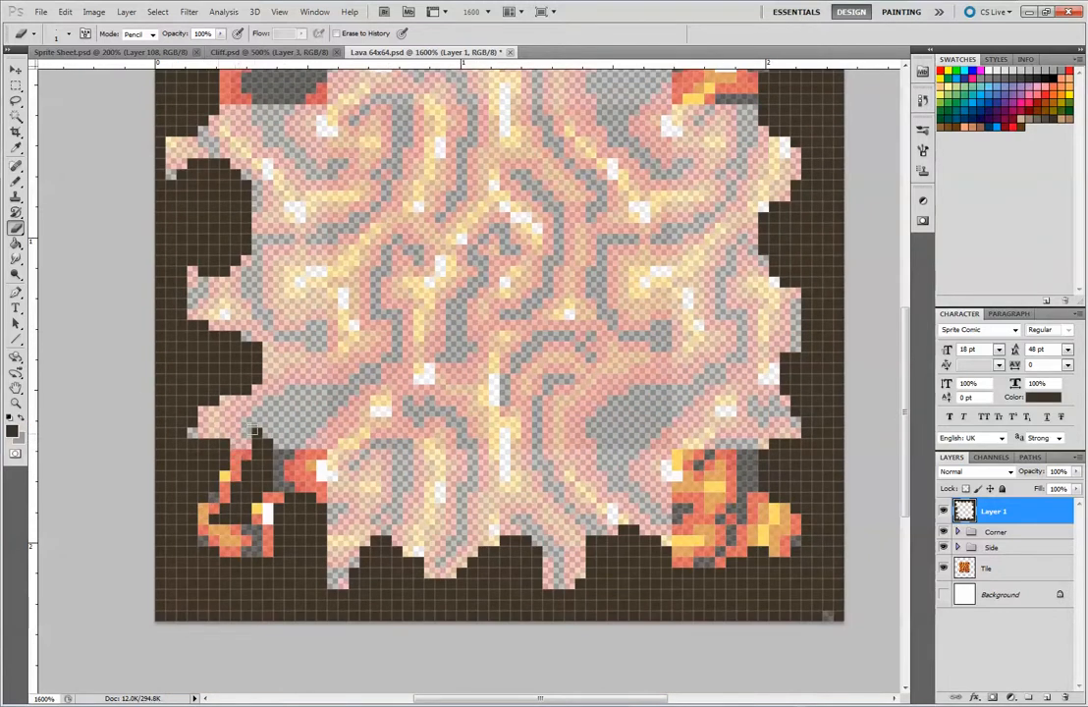
mouse_move(265, 430)
mouse_down()
mouse_move(256, 505)
mouse_move(249, 458)
mouse_move(218, 516)
mouse_up()
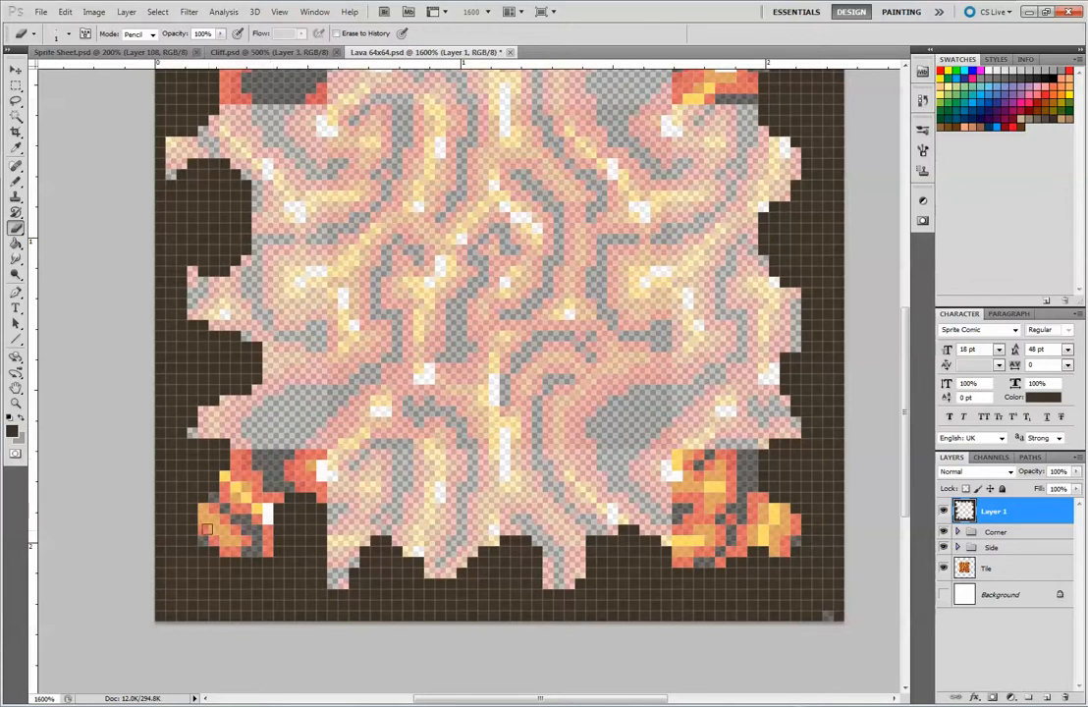
drag(222, 541, 234, 553)
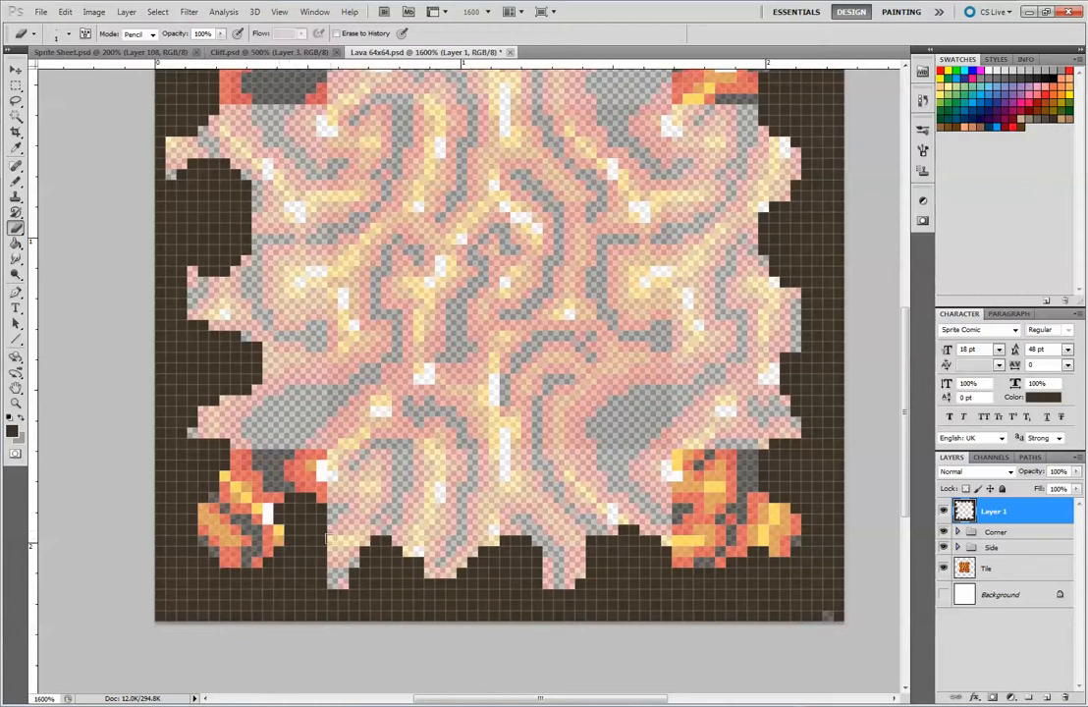
click(323, 533)
click(310, 541)
click(288, 493)
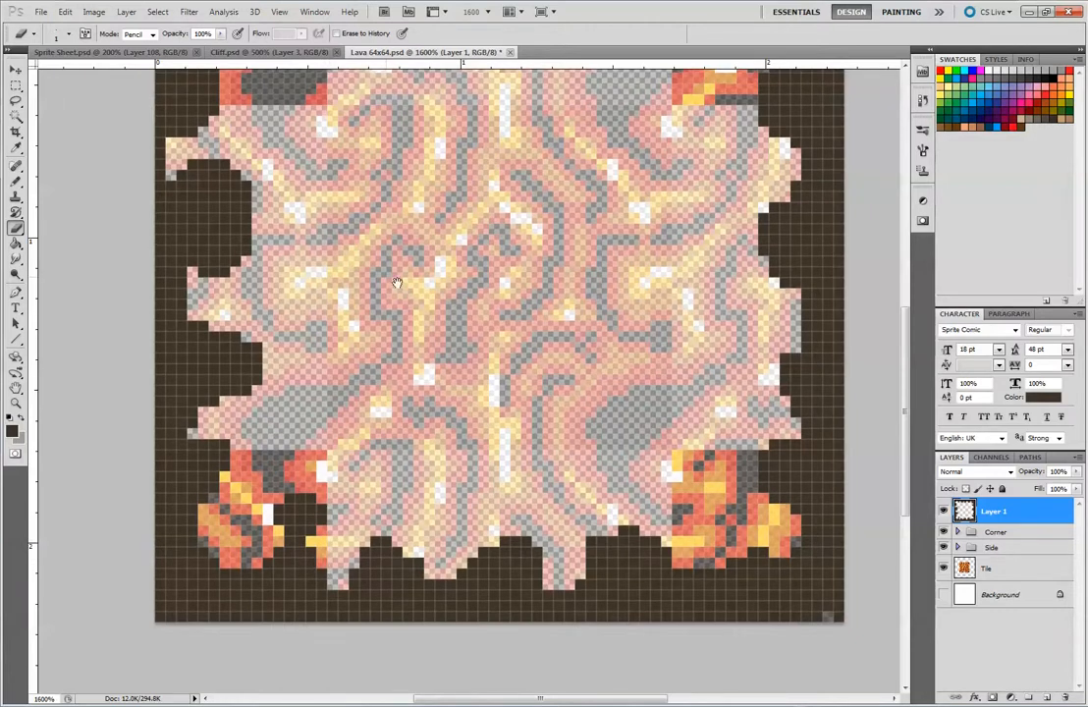
Reshape the border around the middle lava spike on the left side, extending the spike outward and deepening the rock notch above it.
drag(391, 278, 449, 324)
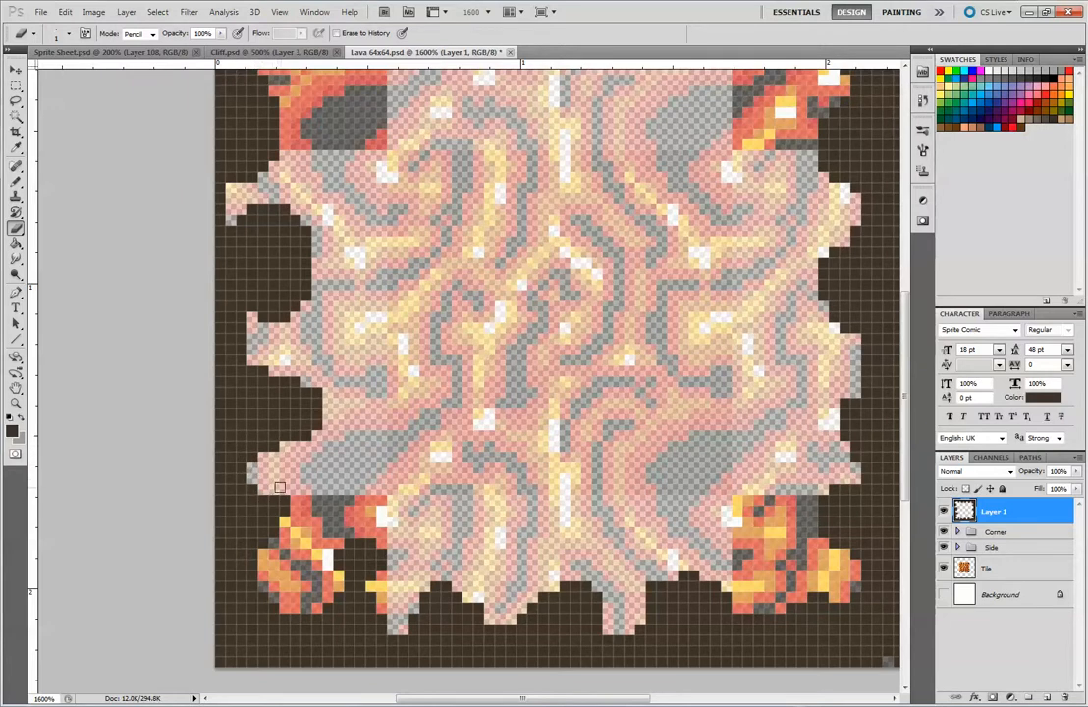
key(alt)
key(b)
alt+click(231, 394)
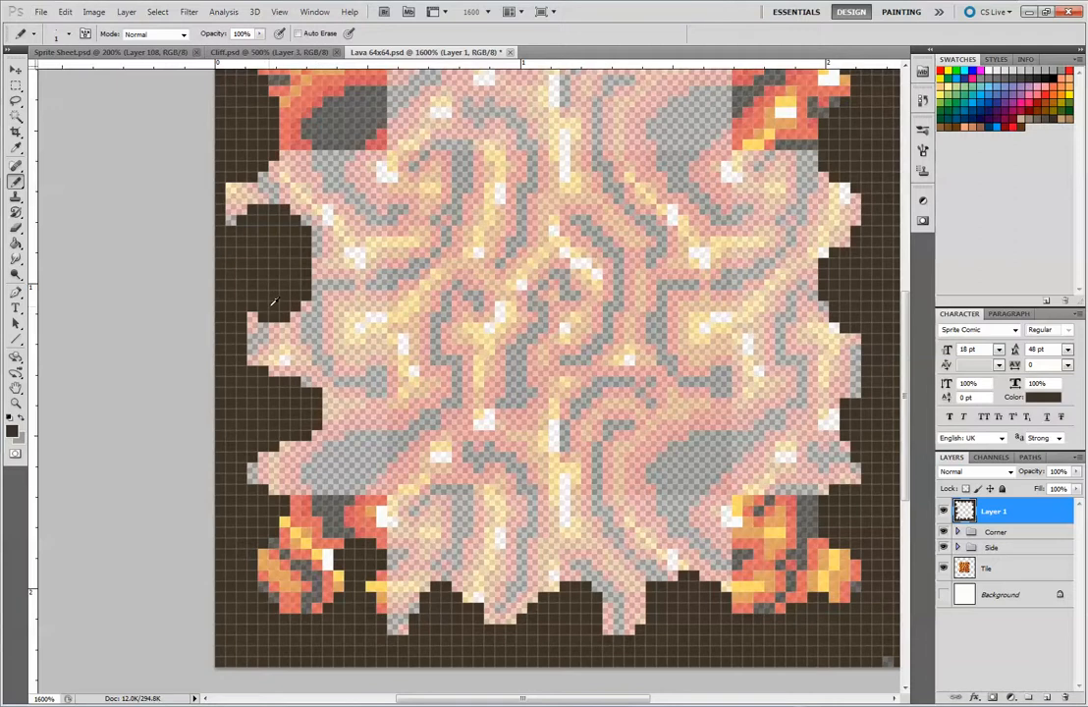
drag(273, 307, 258, 312)
key(e)
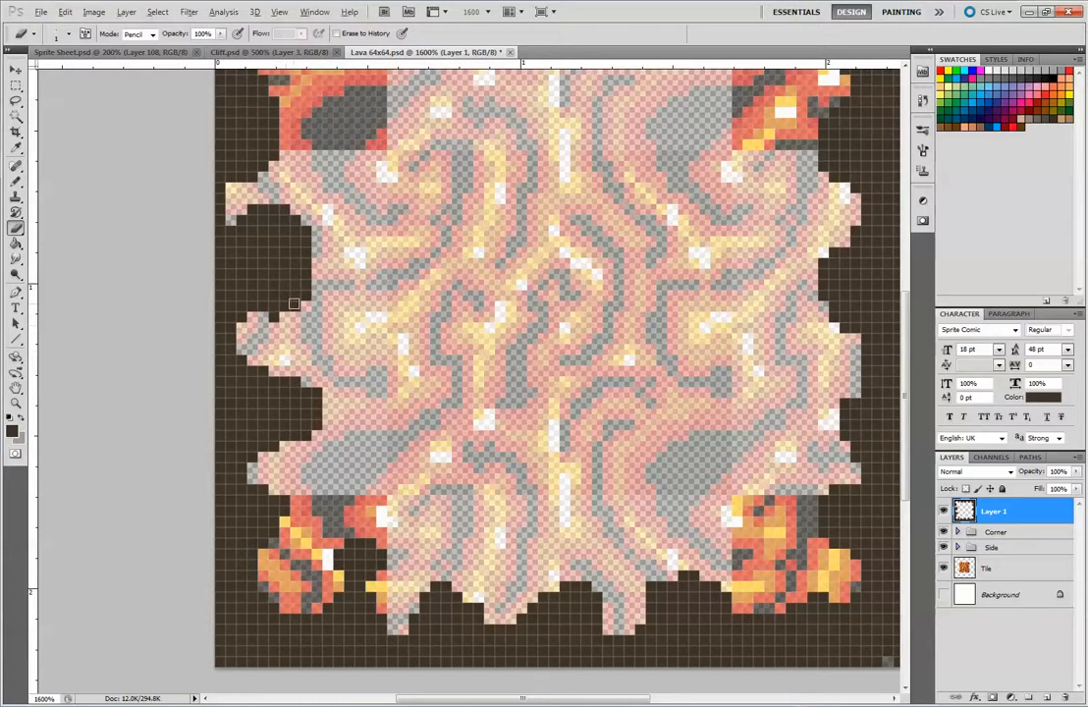
key(b)
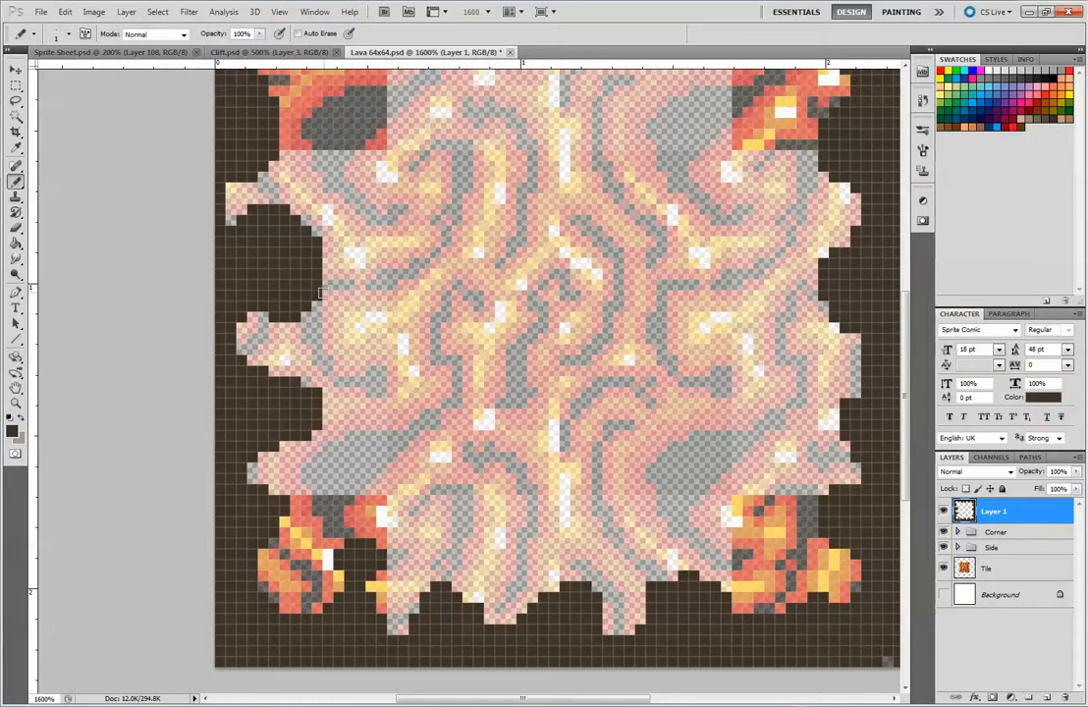
key(alt)
key(e)
click(555, 56)
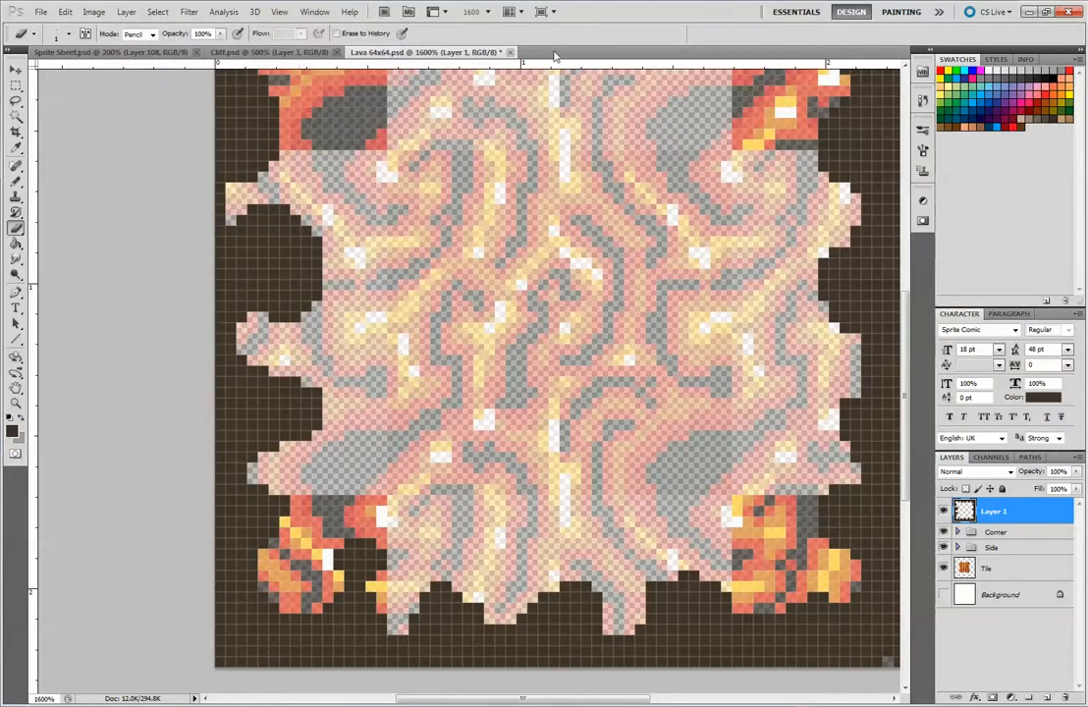
Enlarge the uppermost lava spike on the left side by erasing border pixels, and round its outline with the Pencil.
click(235, 177)
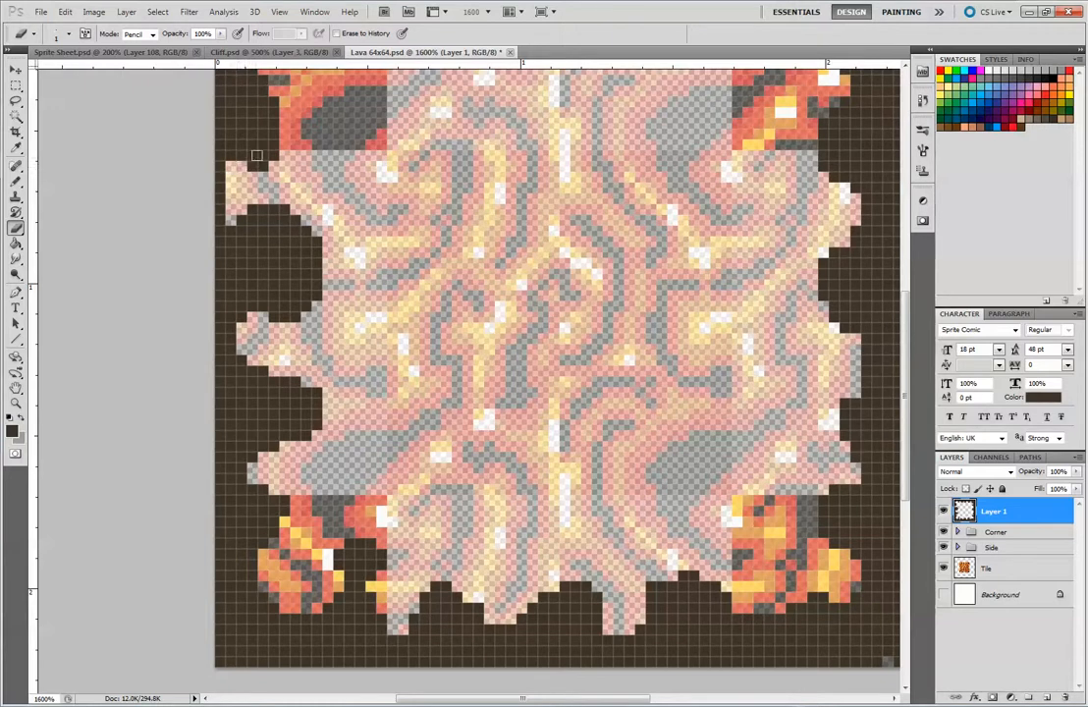
click(232, 157)
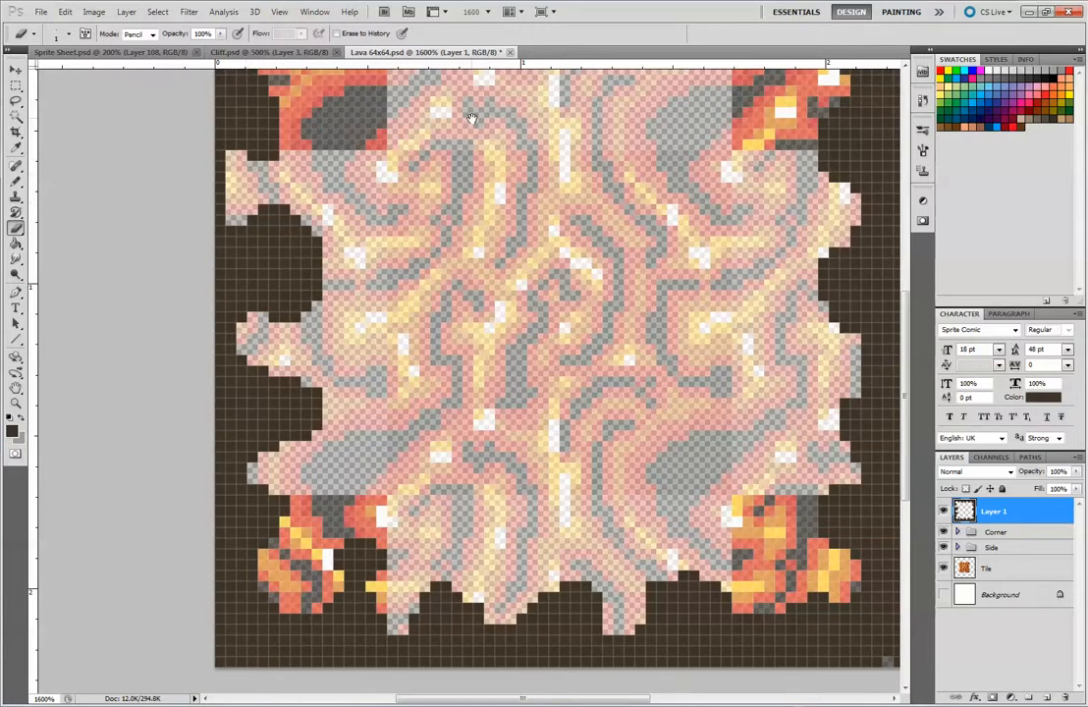
scroll(467, 128, up, 1)
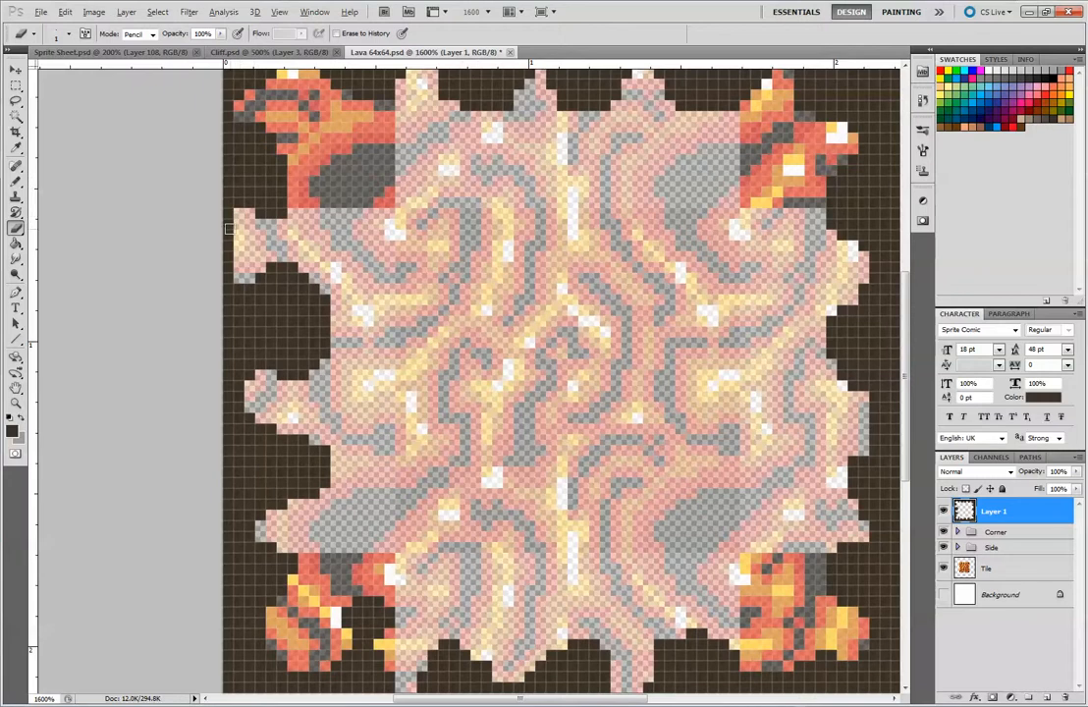
key(alt+e)
click(168, 553)
key(b)
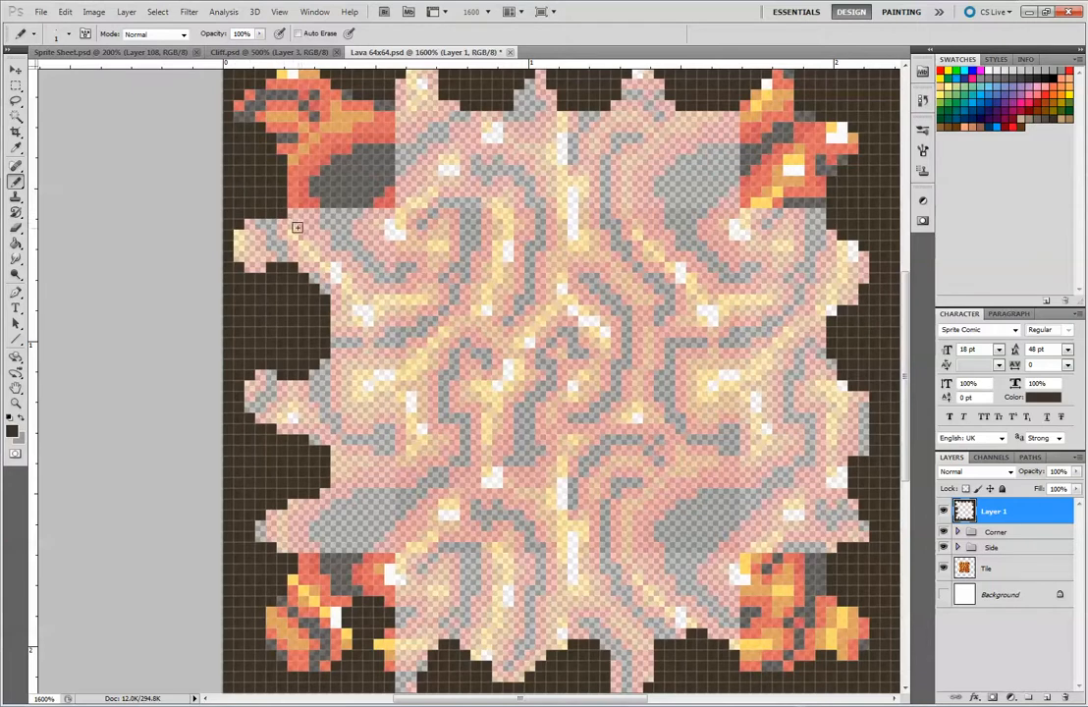
key(e)
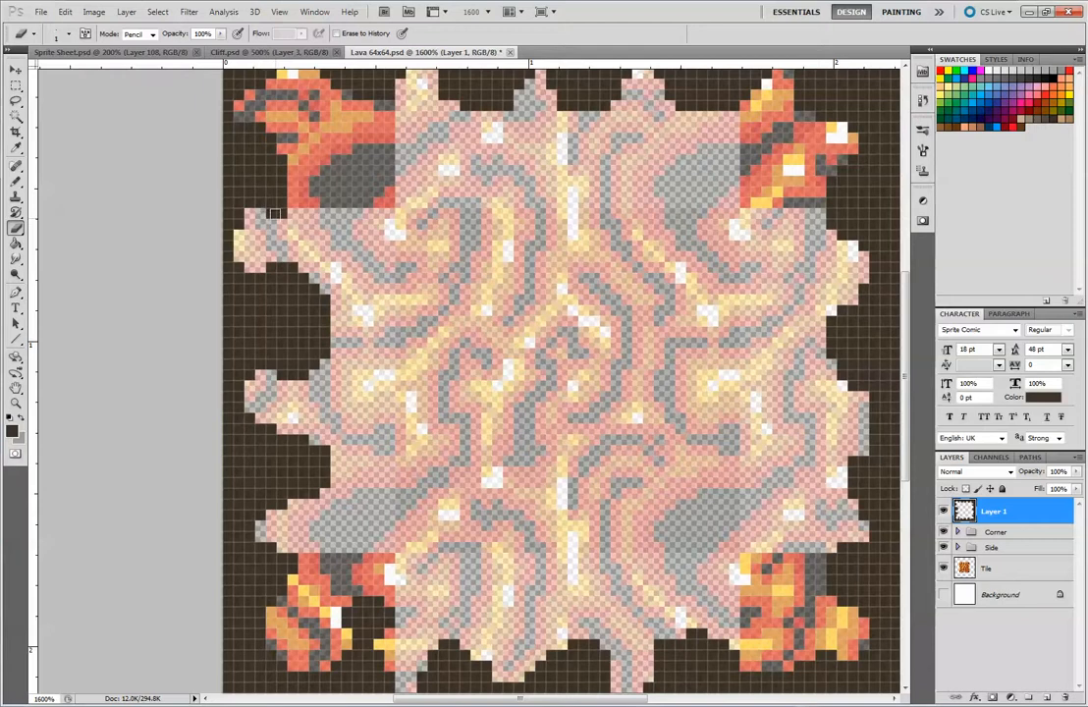
key(b)
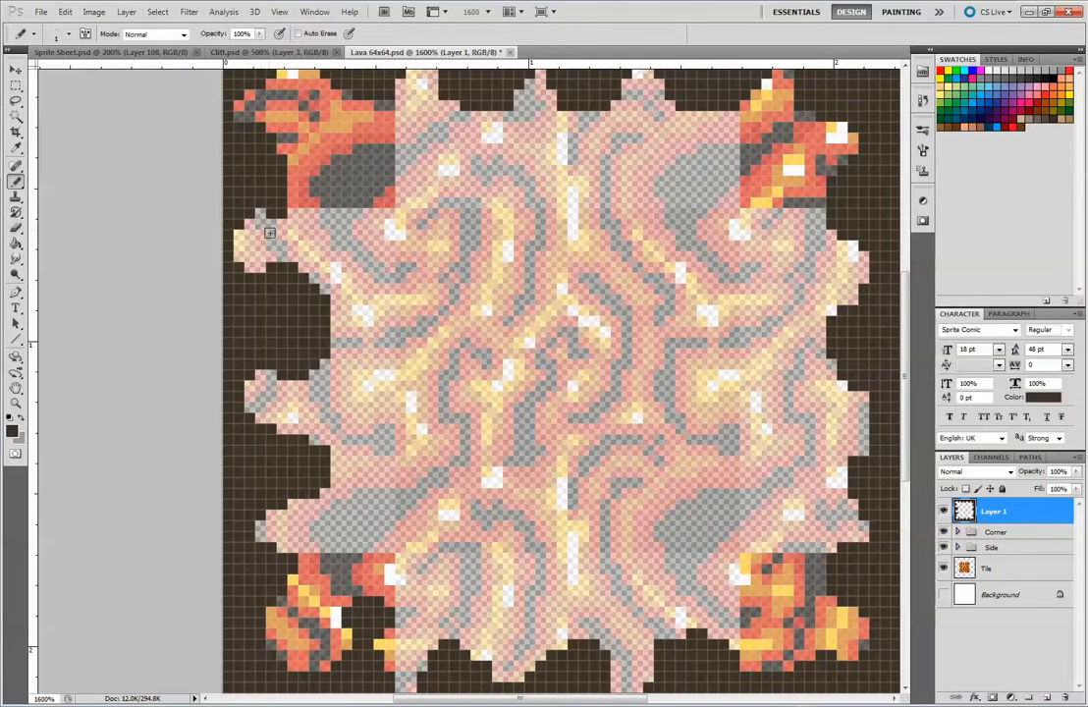
key(e)
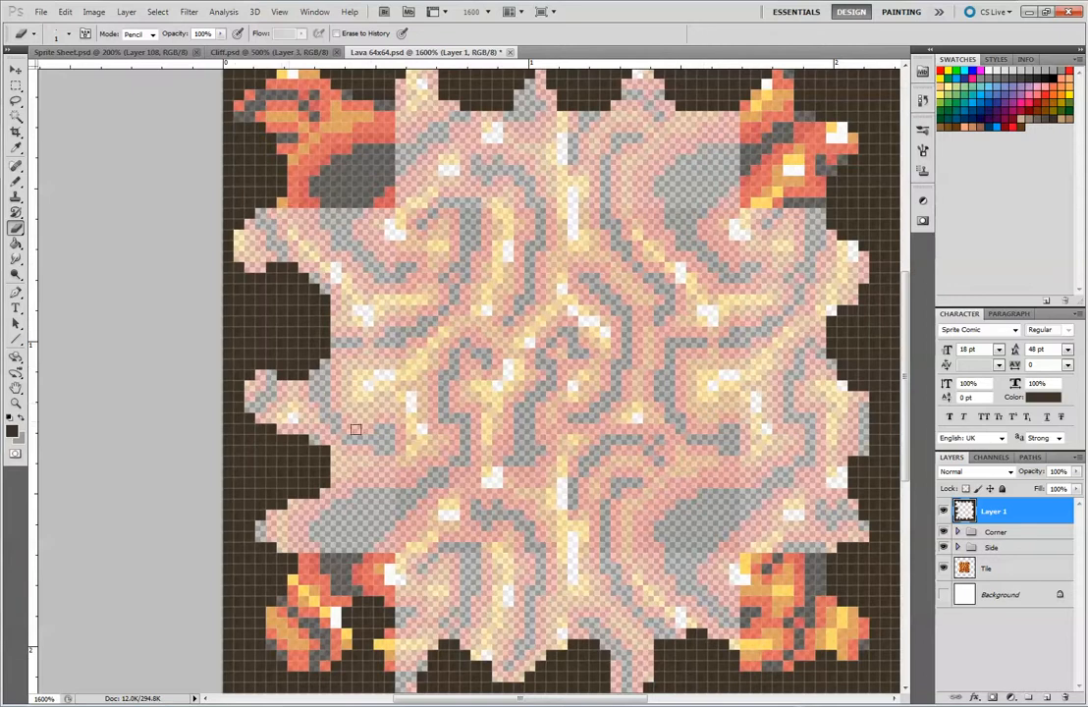
Erase border pixels beneath the lower-right corner flame to extend the lava downward.
mouse_move(670, 497)
mouse_down()
mouse_move(615, 394)
mouse_move(549, 311)
mouse_up()
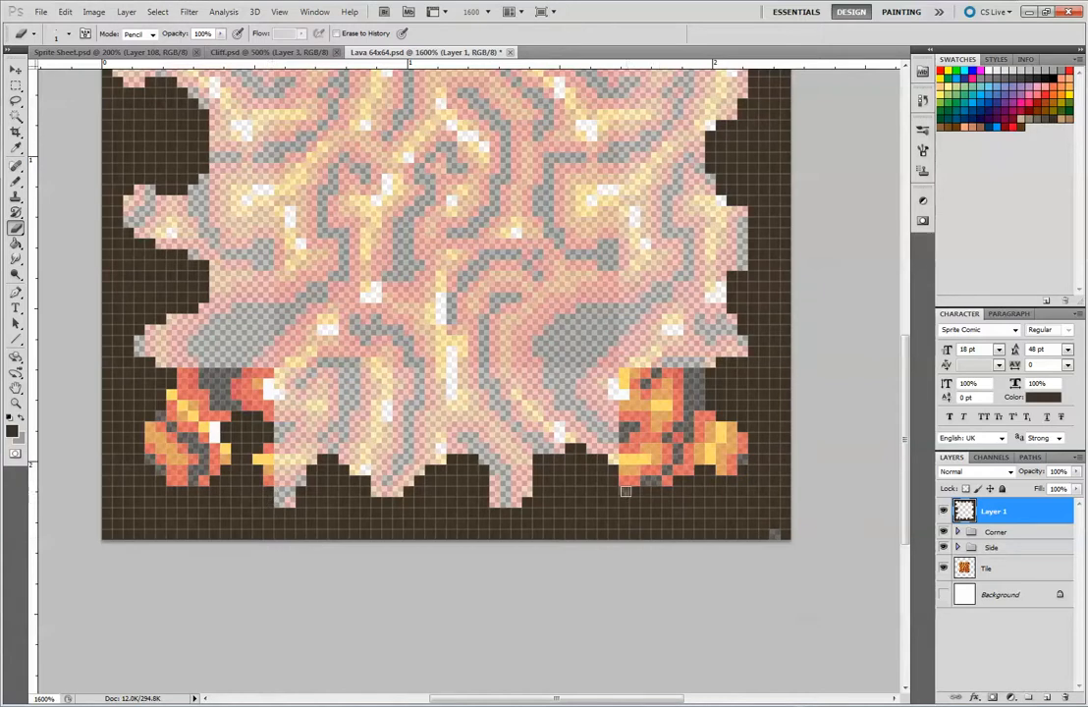
mouse_move(643, 506)
mouse_down()
mouse_move(680, 472)
mouse_move(642, 492)
mouse_move(628, 480)
mouse_up()
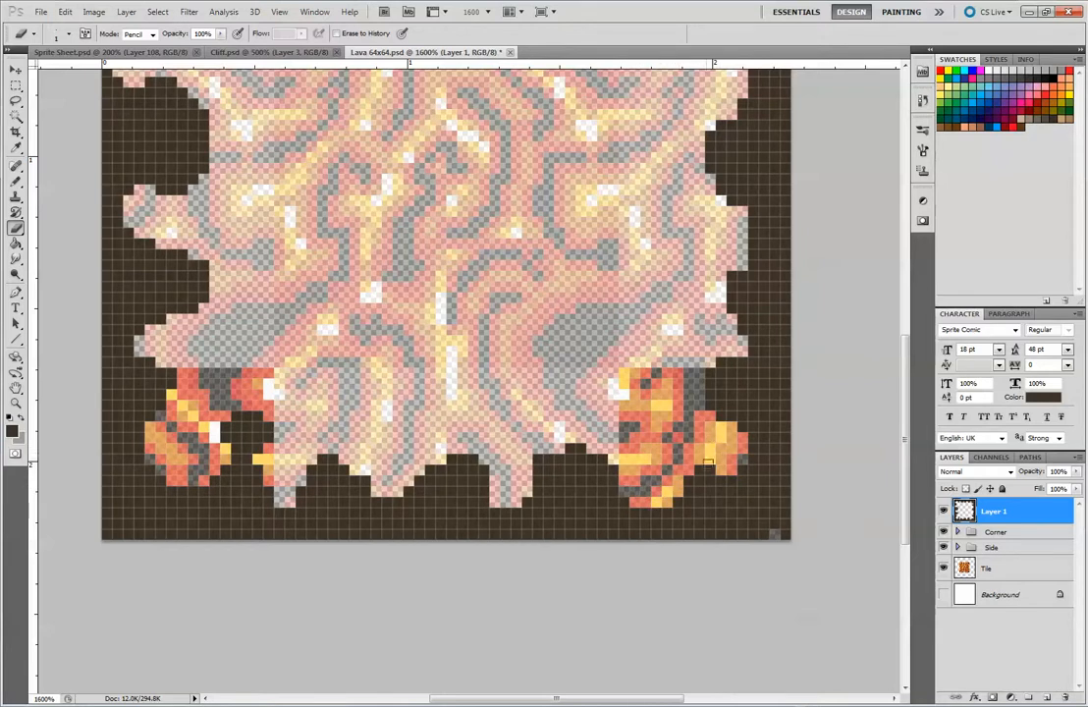
drag(786, 393, 671, 417)
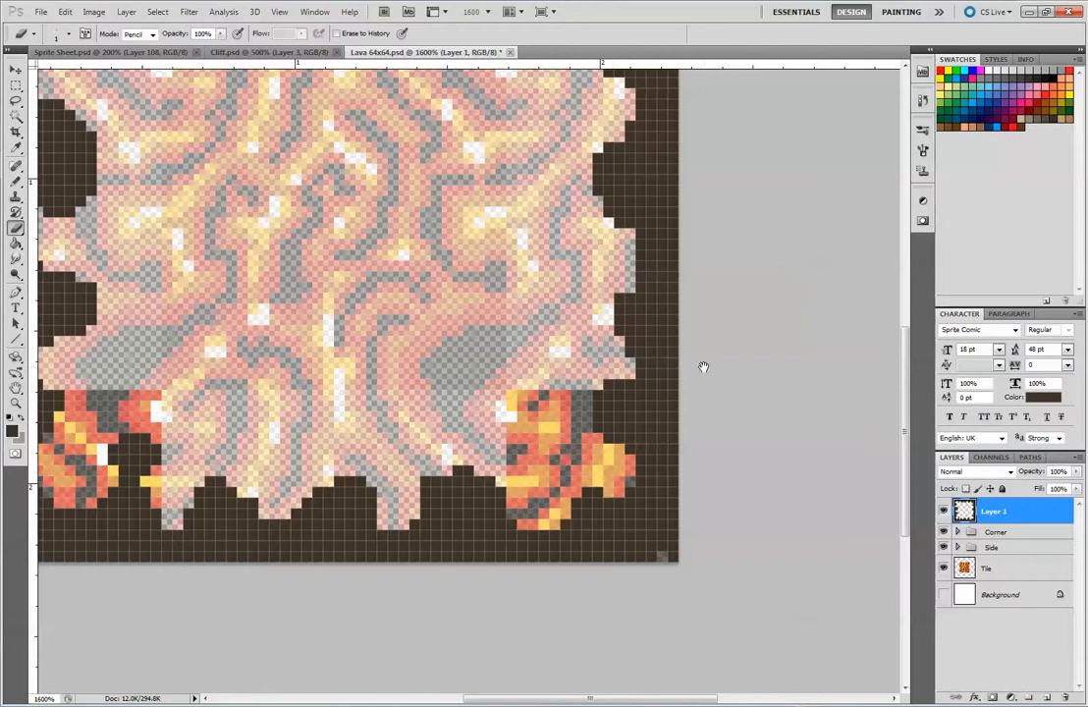
Erase border pixels around the lava spikes along the tile's top edge to make them taller and wider.
scroll(691, 388, up, 10)
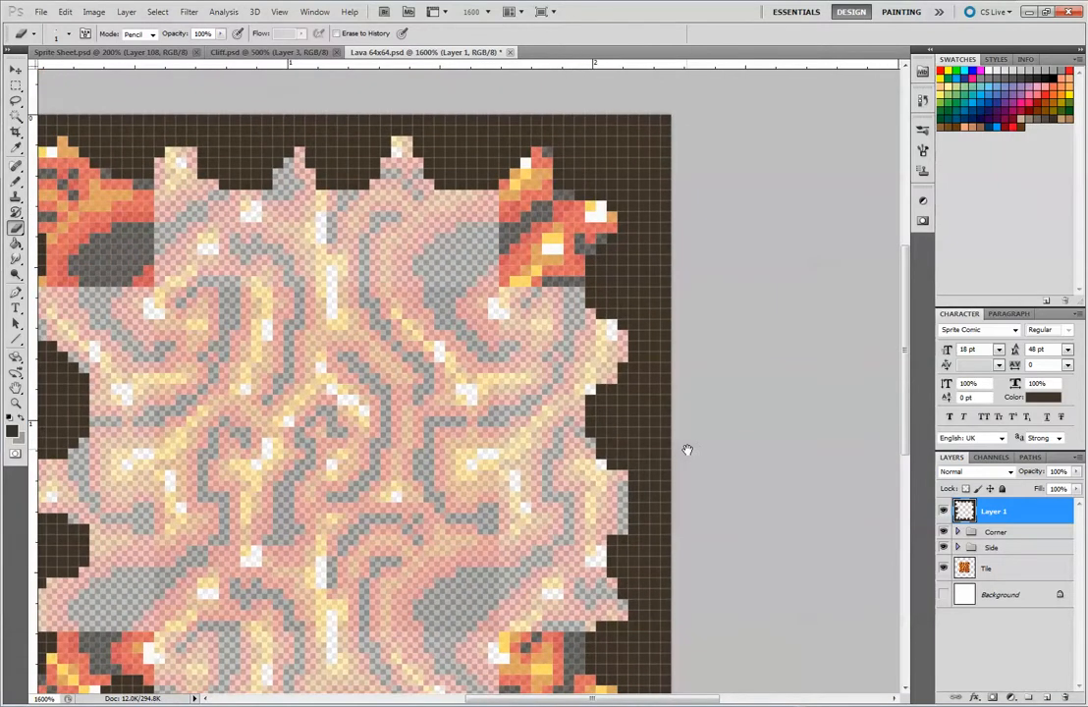
drag(687, 447, 671, 412)
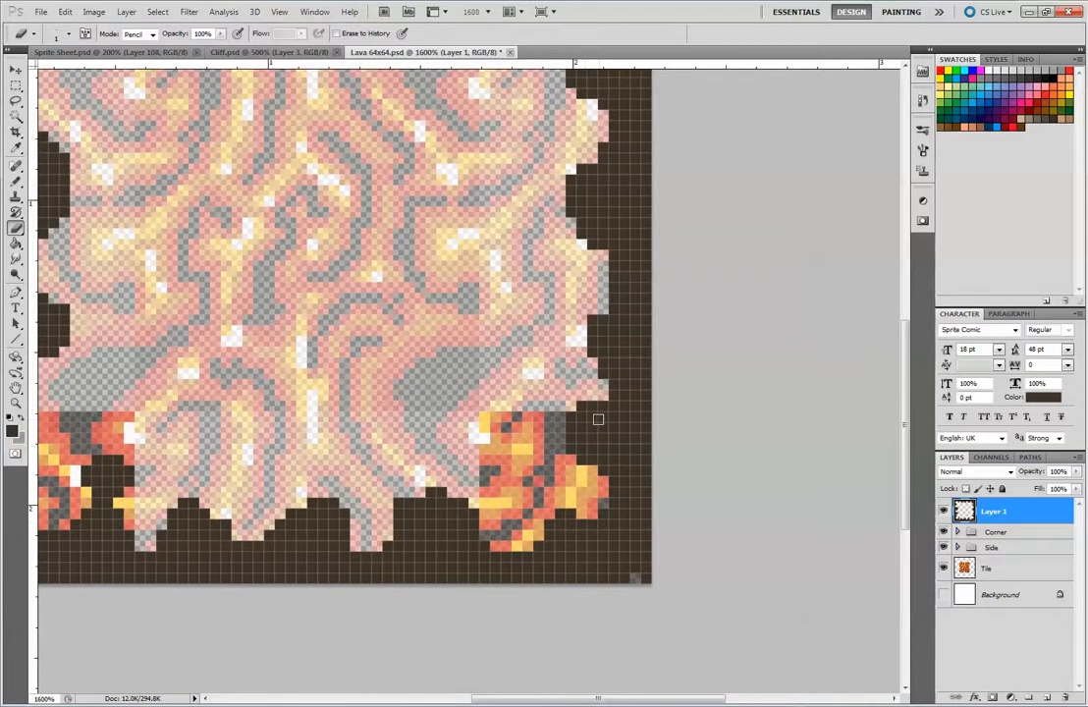
scroll(675, 303, up, 5)
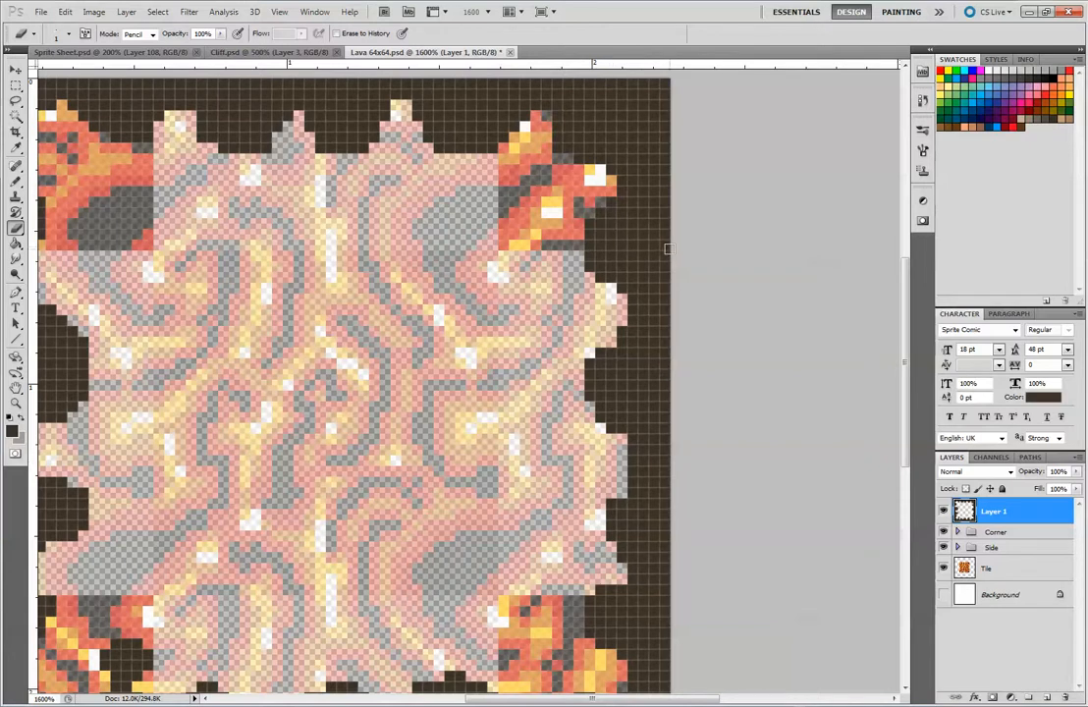
drag(810, 479, 765, 367)
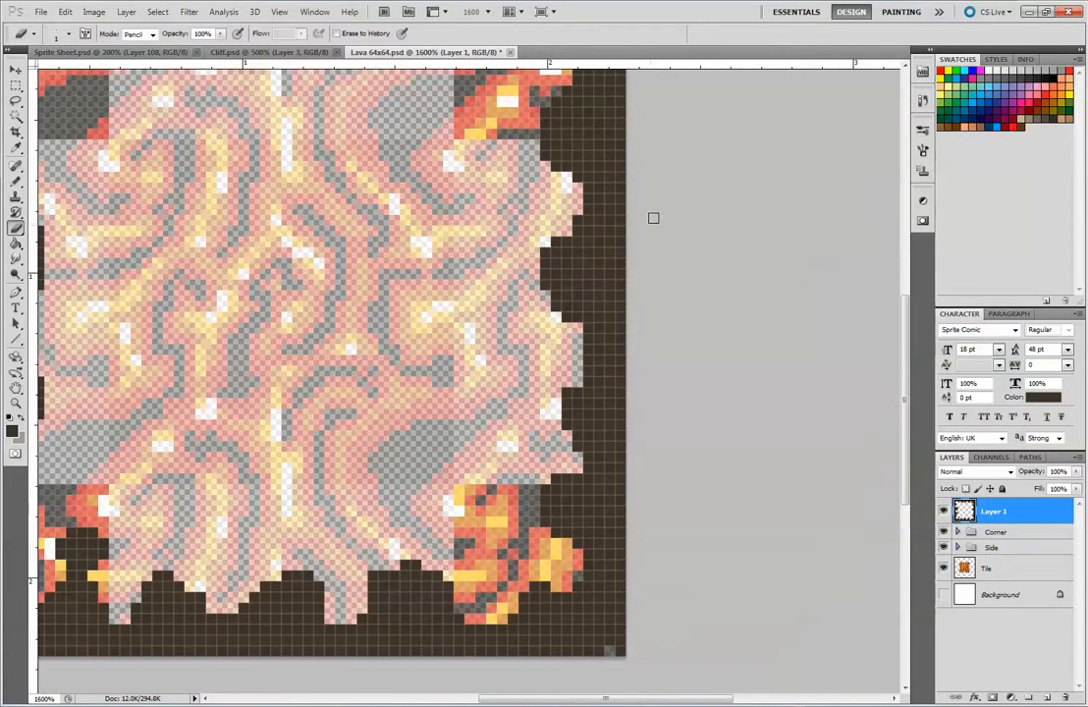
mouse_move(740, 295)
mouse_down()
mouse_move(786, 512)
mouse_move(846, 589)
mouse_up()
drag(569, 406, 750, 422)
drag(688, 413, 666, 341)
mouse_move(391, 231)
mouse_down()
mouse_move(421, 257)
mouse_move(412, 263)
mouse_move(427, 263)
mouse_move(428, 232)
mouse_up()
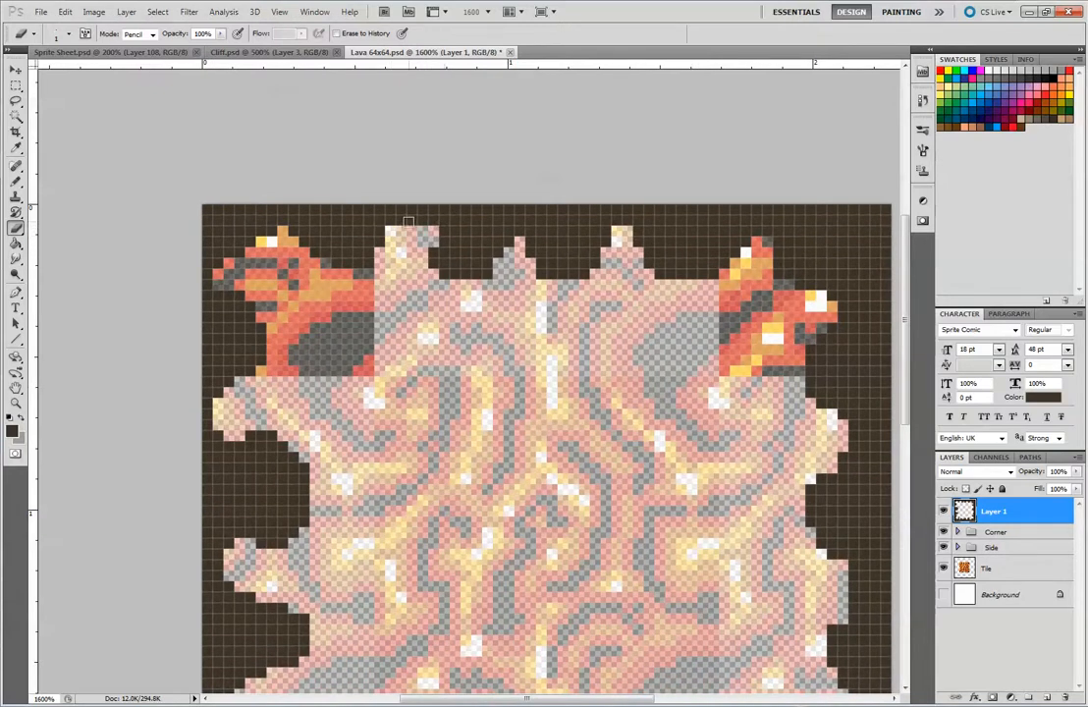
click(406, 221)
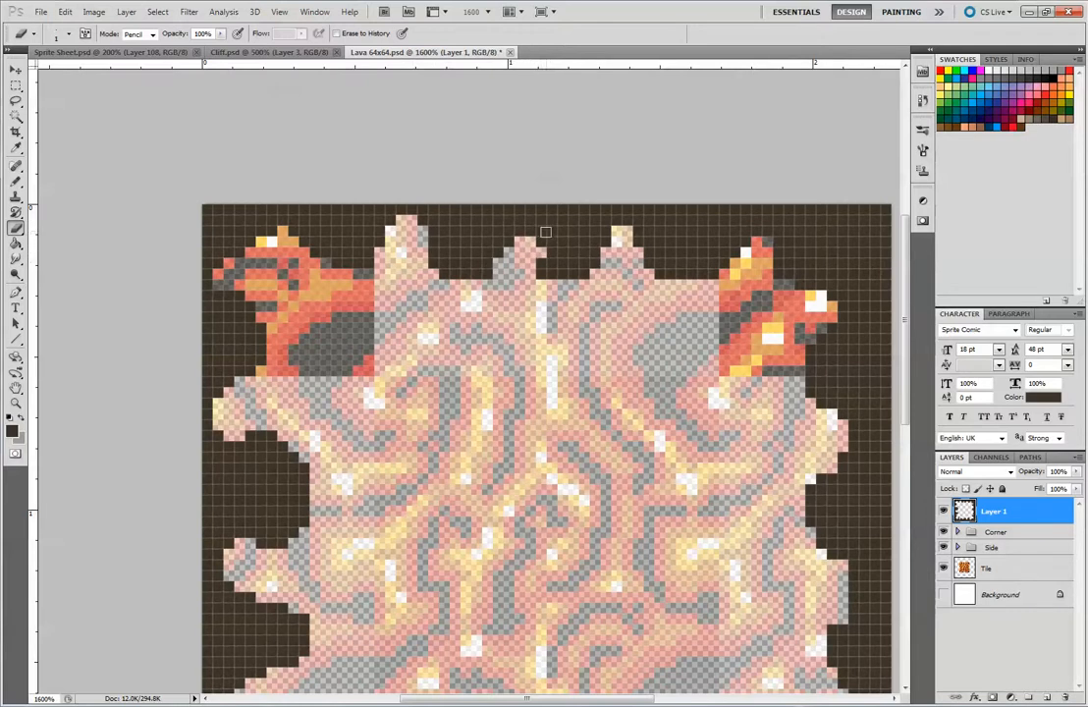
drag(521, 233, 541, 242)
click(508, 239)
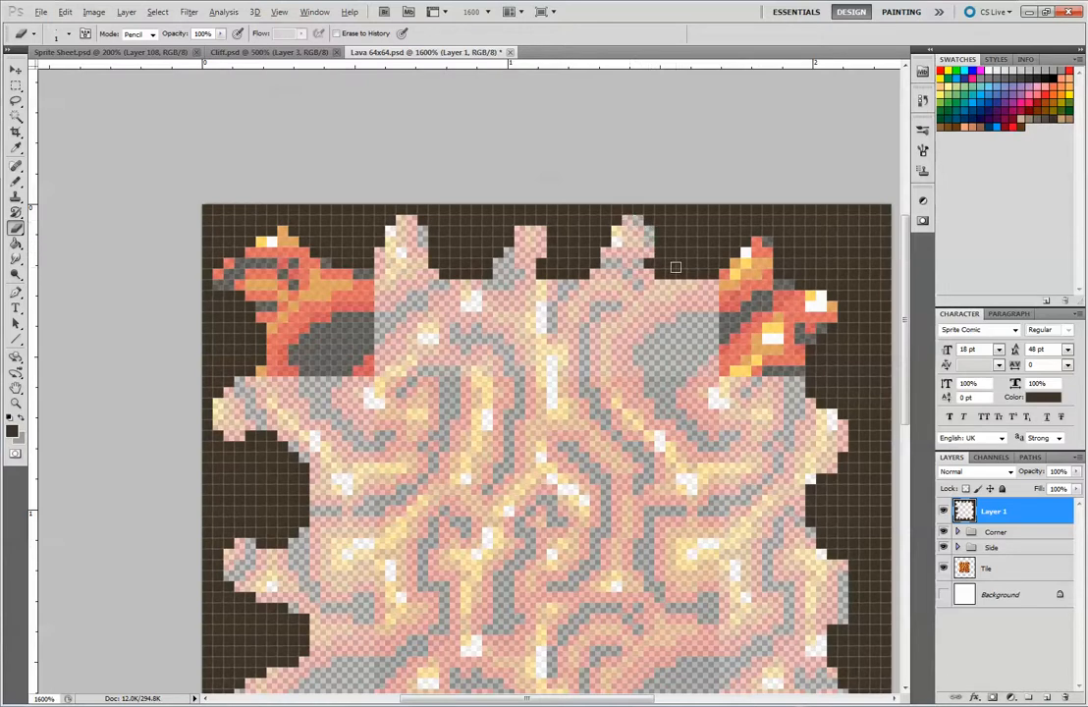
Erase border pixels beside the rightmost top-edge lava spike and beneath the lowest spike on the right side to widen both.
key(alt)
drag(661, 233, 663, 245)
drag(702, 405, 545, 375)
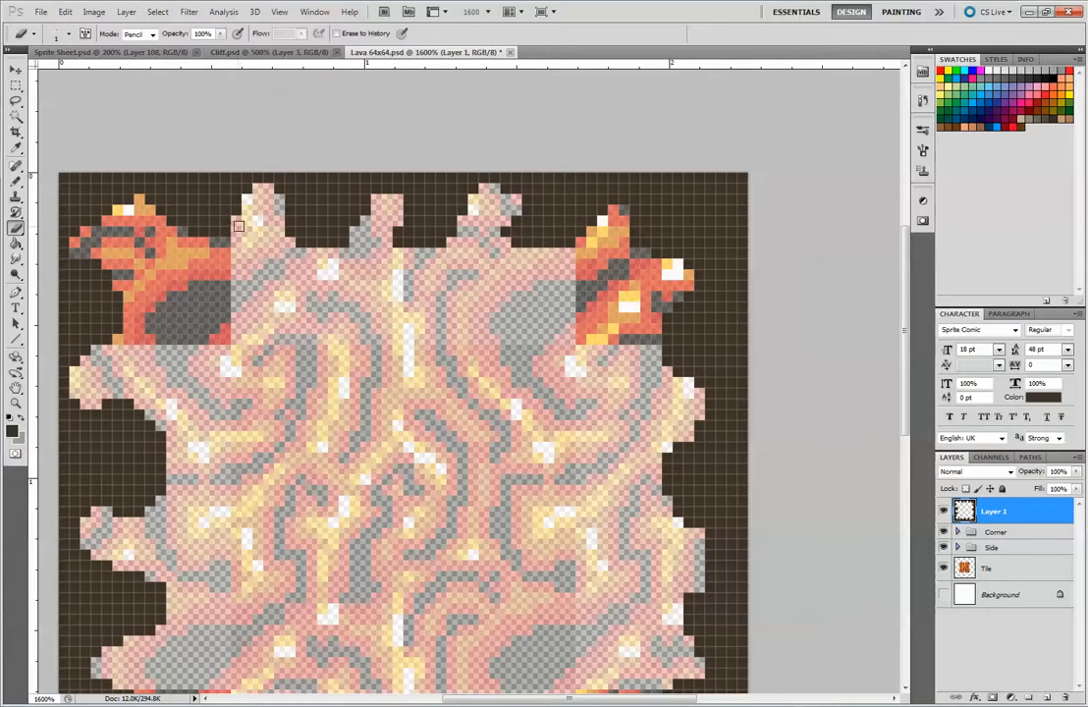
drag(537, 539, 523, 370)
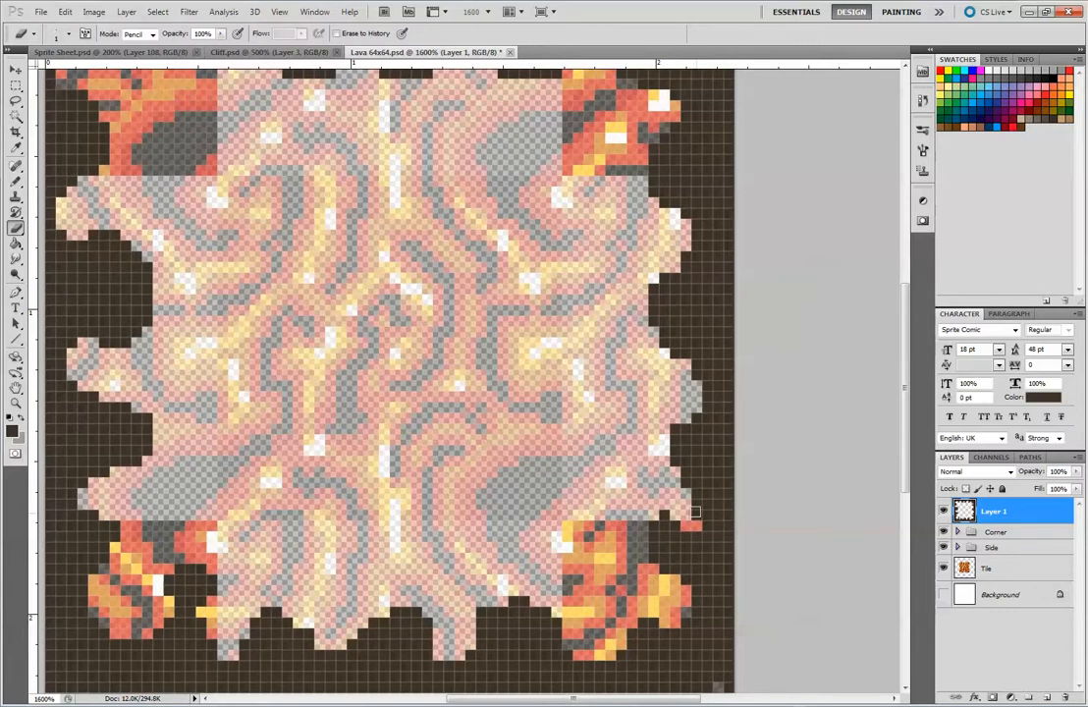
click(691, 524)
click(665, 514)
Examine the reshaped rock border around the whole tile, both close up and at reduced magnification.
drag(407, 364, 588, 376)
key(alt)
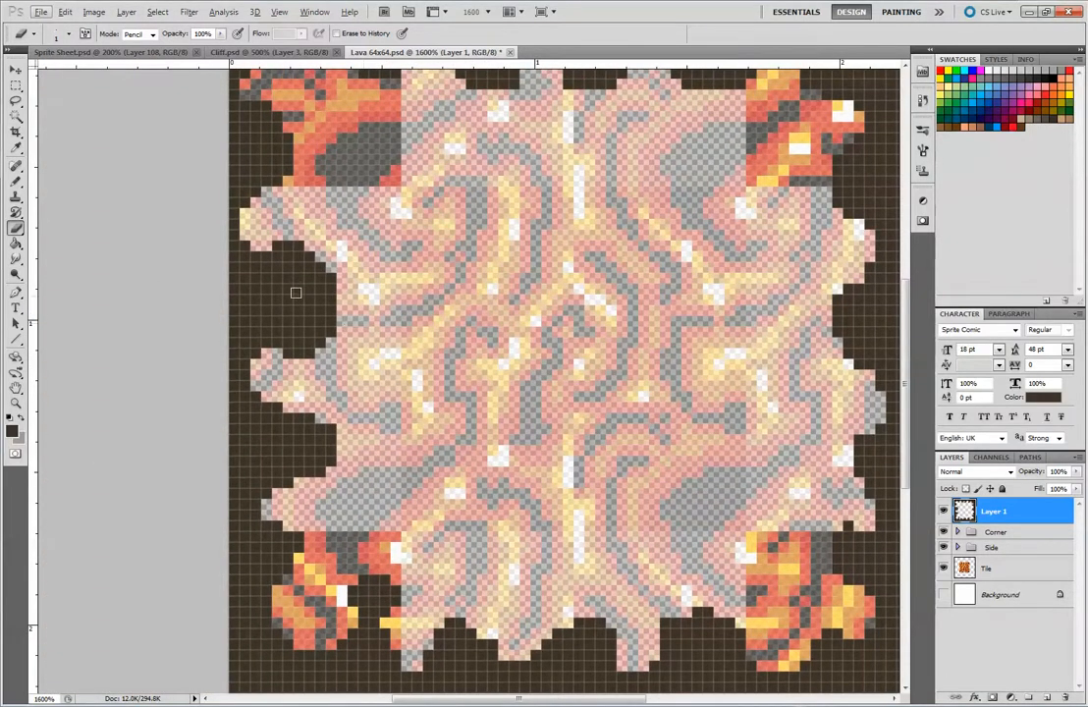
key(alt)
drag(548, 263, 471, 304)
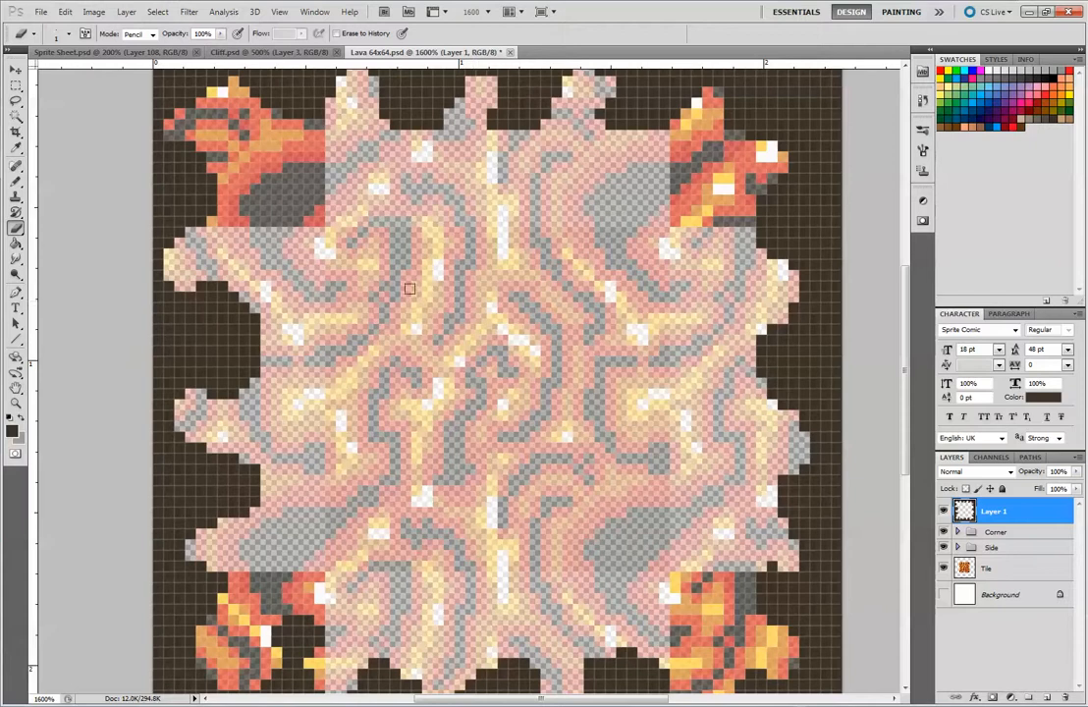
scroll(482, 334, down, 5)
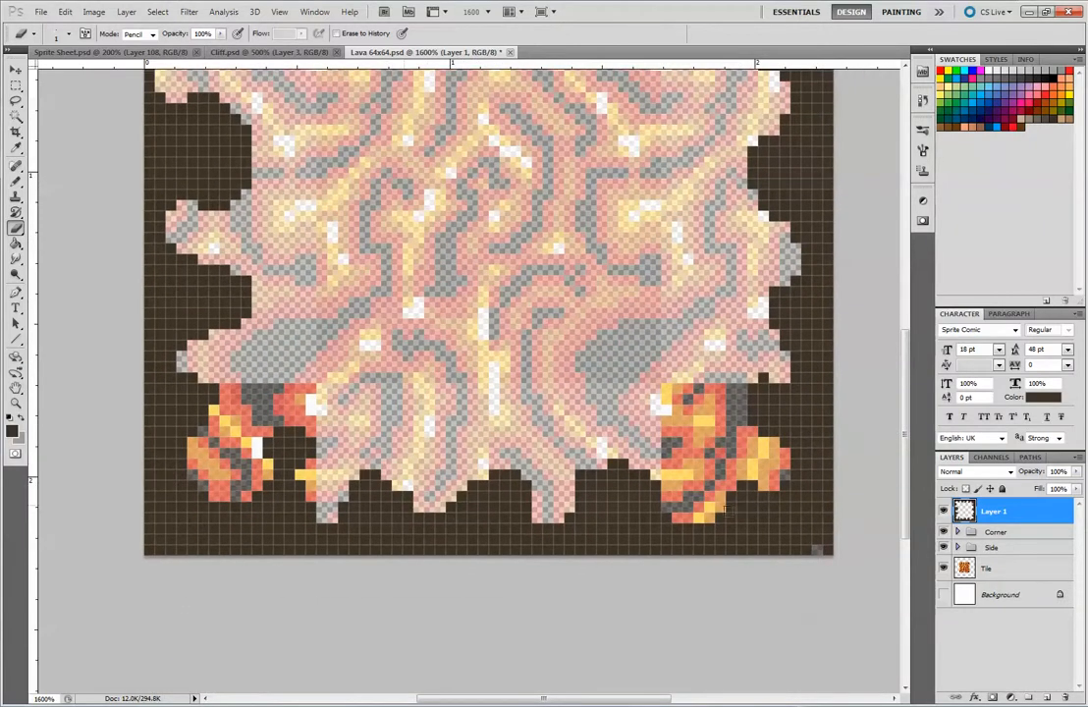
key(ctrl+minus)
key(ctrl+minus)
key(ctrl+minus)
key(ctrl+minus)
key(ctrl+minus)
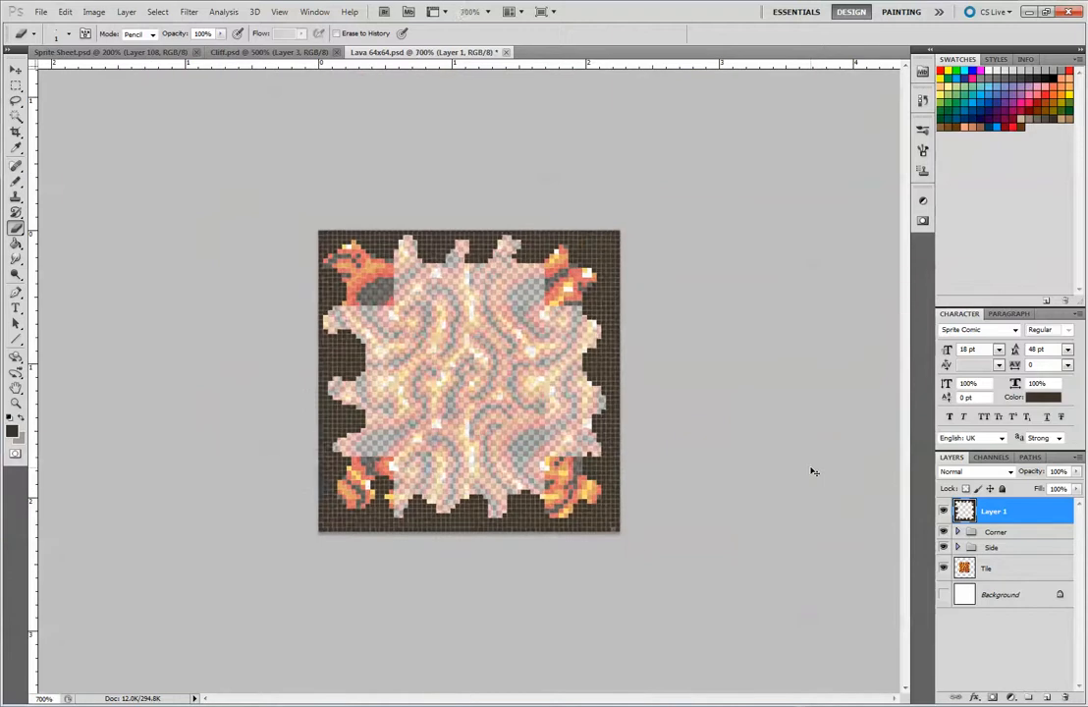
key(ctrl+minus)
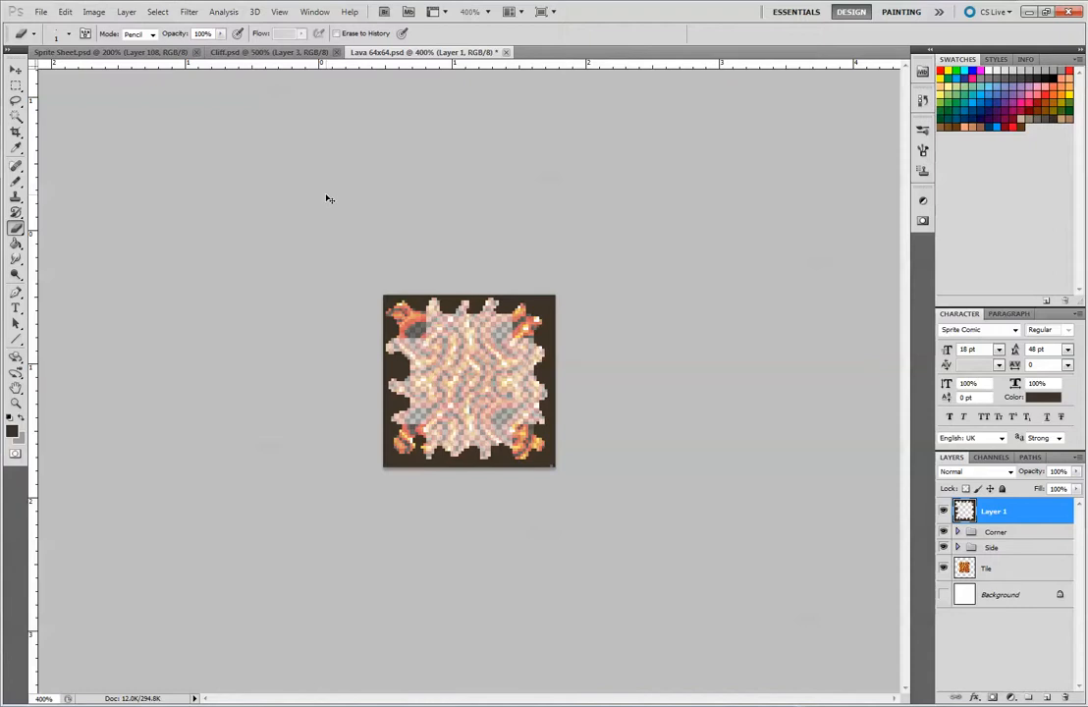
key(ctrl+plus)
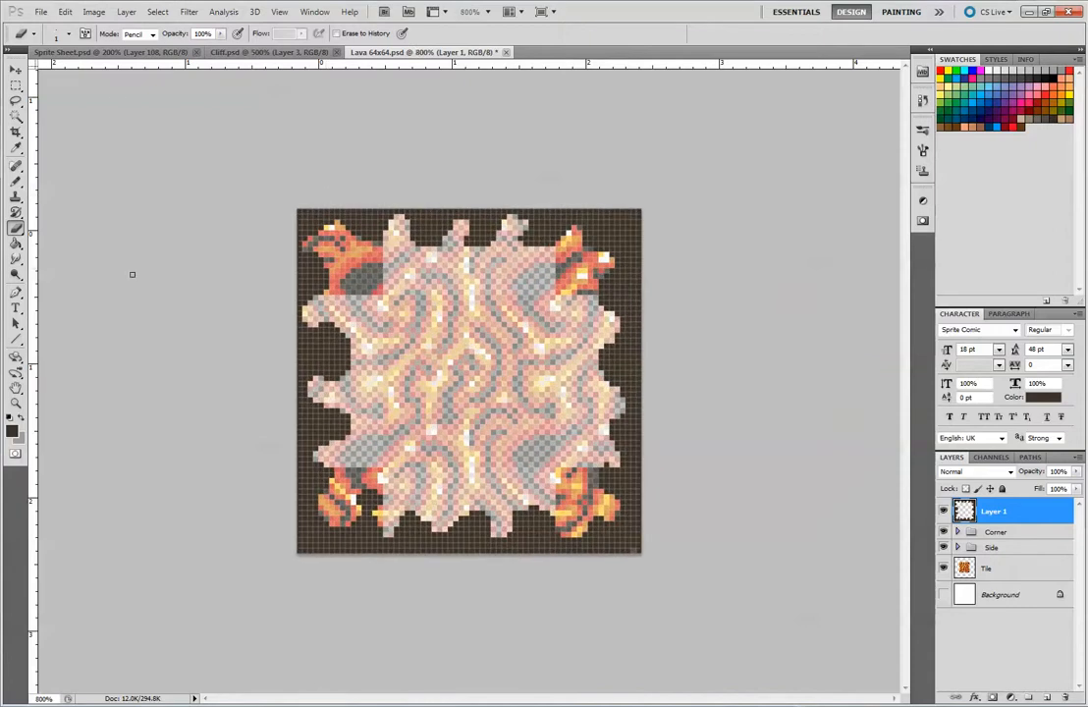
Set the foreground colour to black and switch to the Pencil.
click(16, 147)
click(12, 430)
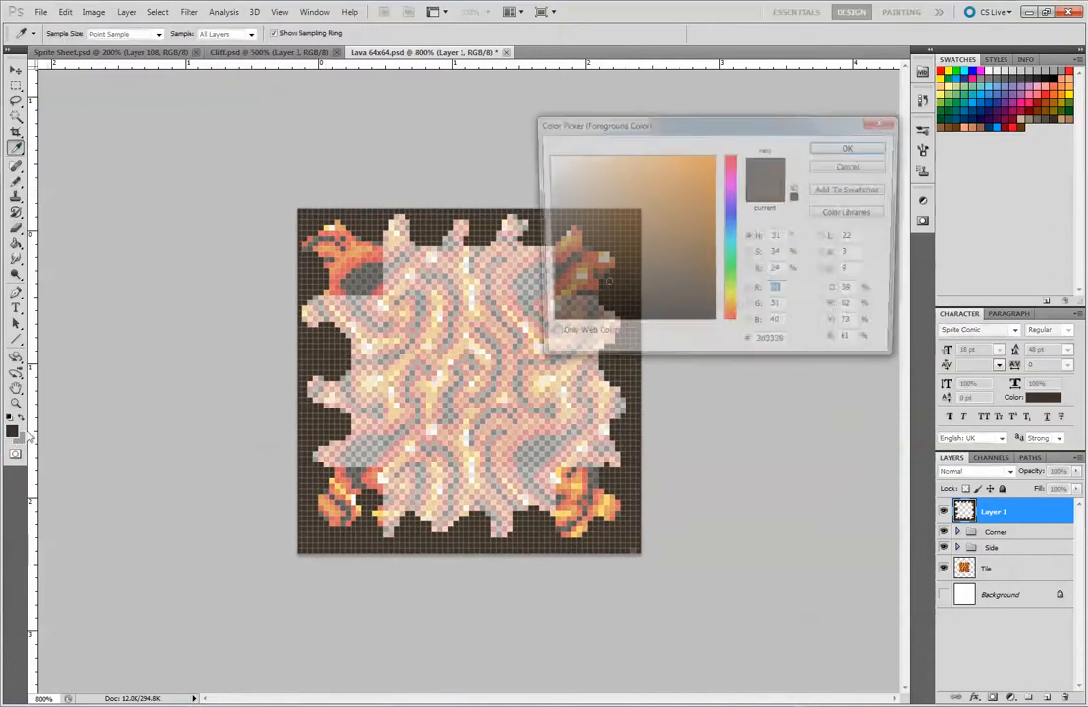
click(851, 148)
key(b)
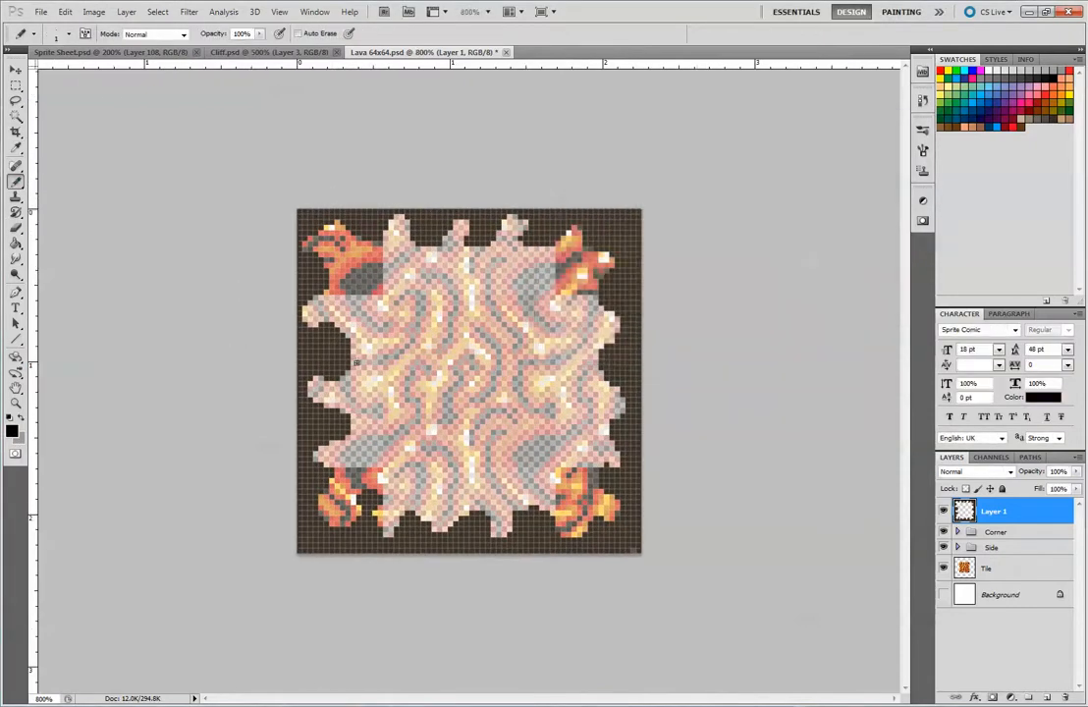
Draw a black edge along the top of the middle lava spike on the left side, undoing and redrawing its upper pixels.
key(ctrl+plus)
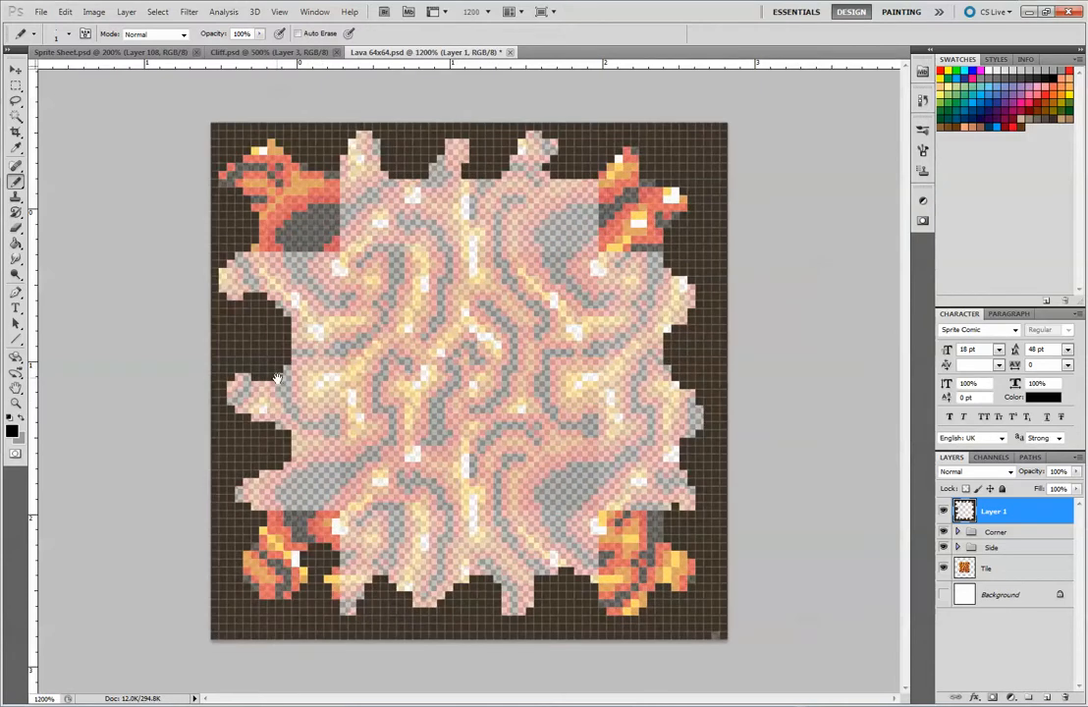
mouse_move(230, 376)
mouse_down()
mouse_move(270, 374)
mouse_move(285, 351)
mouse_move(257, 365)
mouse_move(270, 360)
mouse_up()
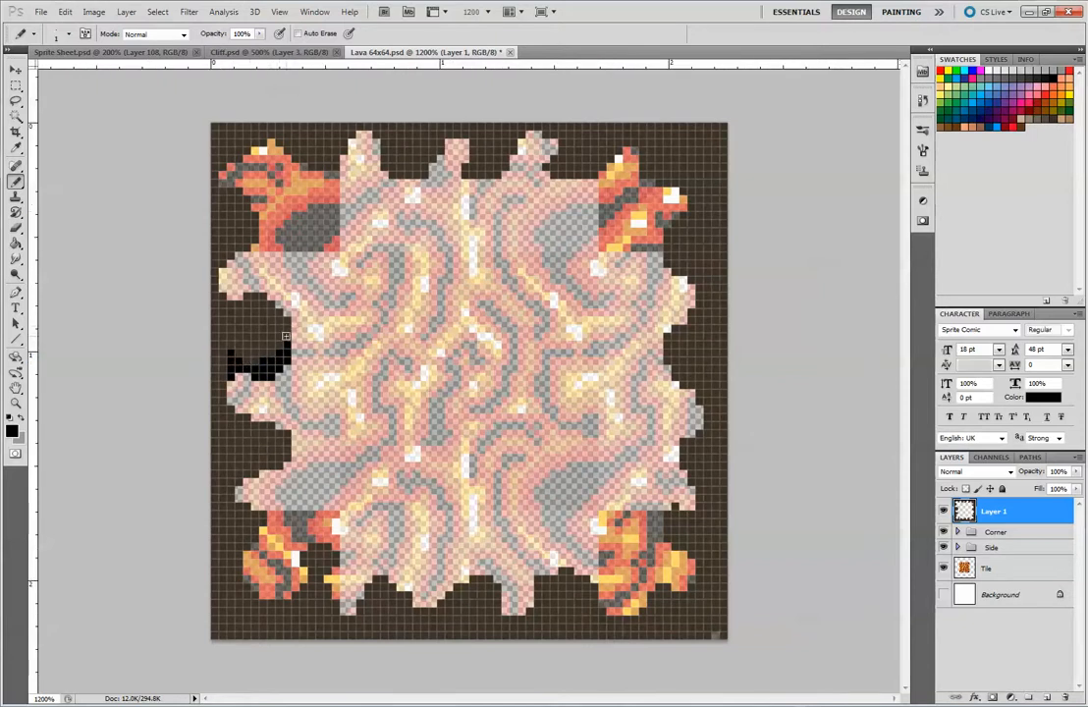
key(ctrl+alt+z)
key(ctrl+alt+z)
key(ctrl+alt+z)
key(ctrl+alt+z)
key(ctrl+alt+z)
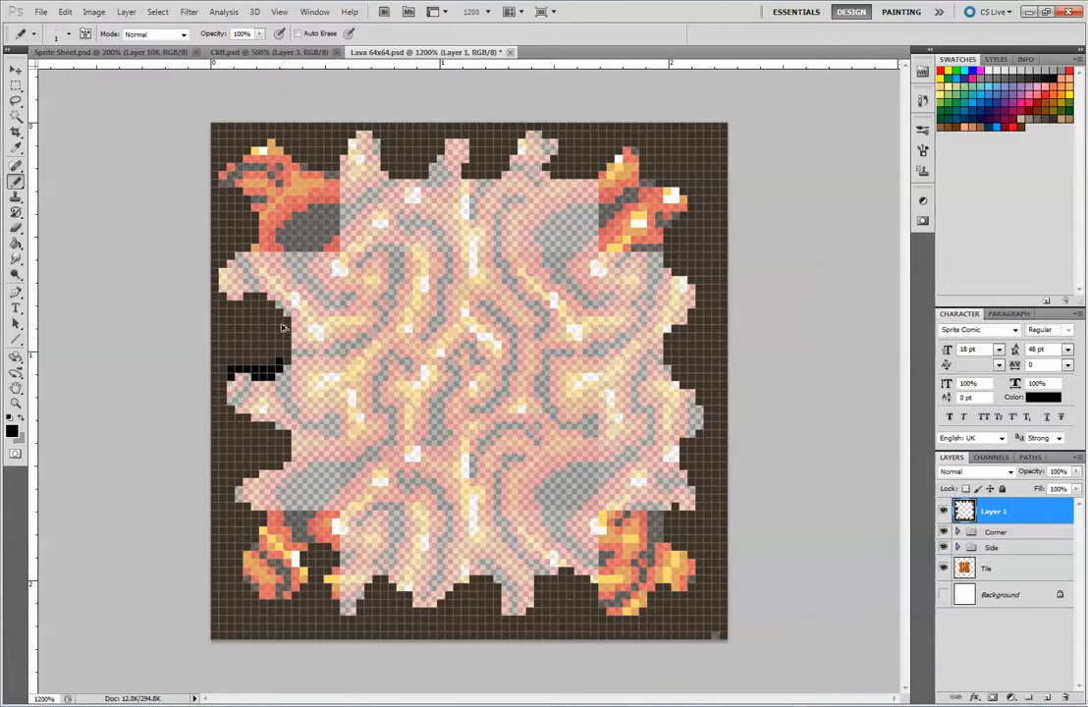
click(279, 361)
click(286, 361)
Outline in black the upper edges of the remaining left-side spikes, the upper-left flame's outer edge and the lower-left corner flame.
drag(229, 255, 242, 242)
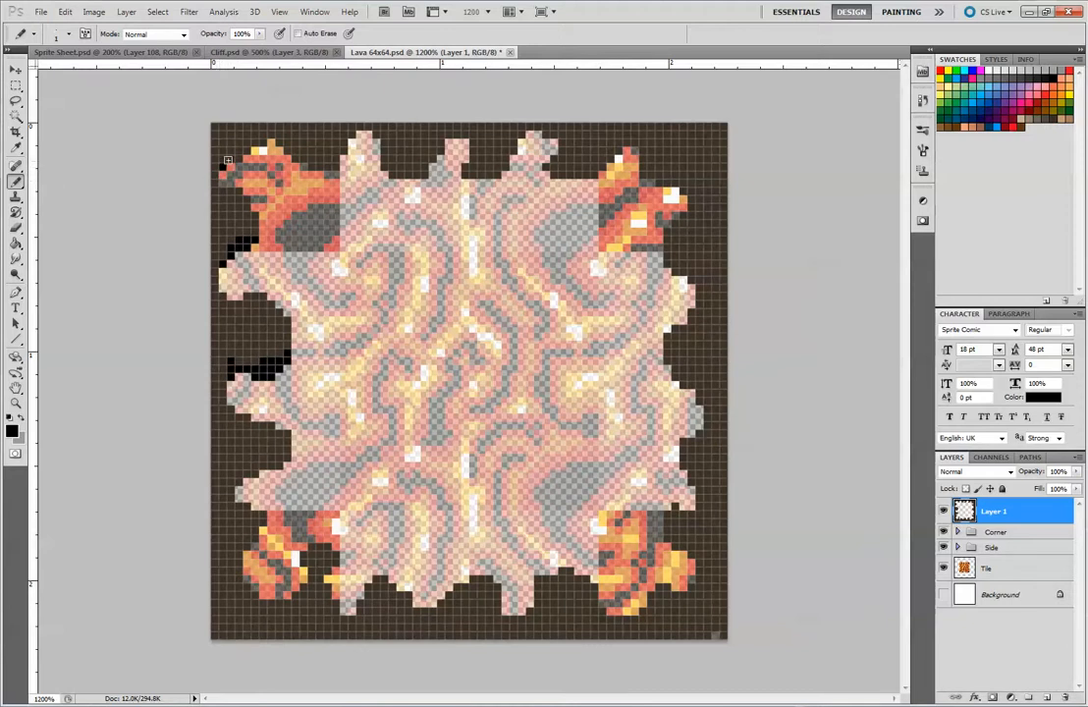
click(243, 149)
drag(244, 481, 271, 462)
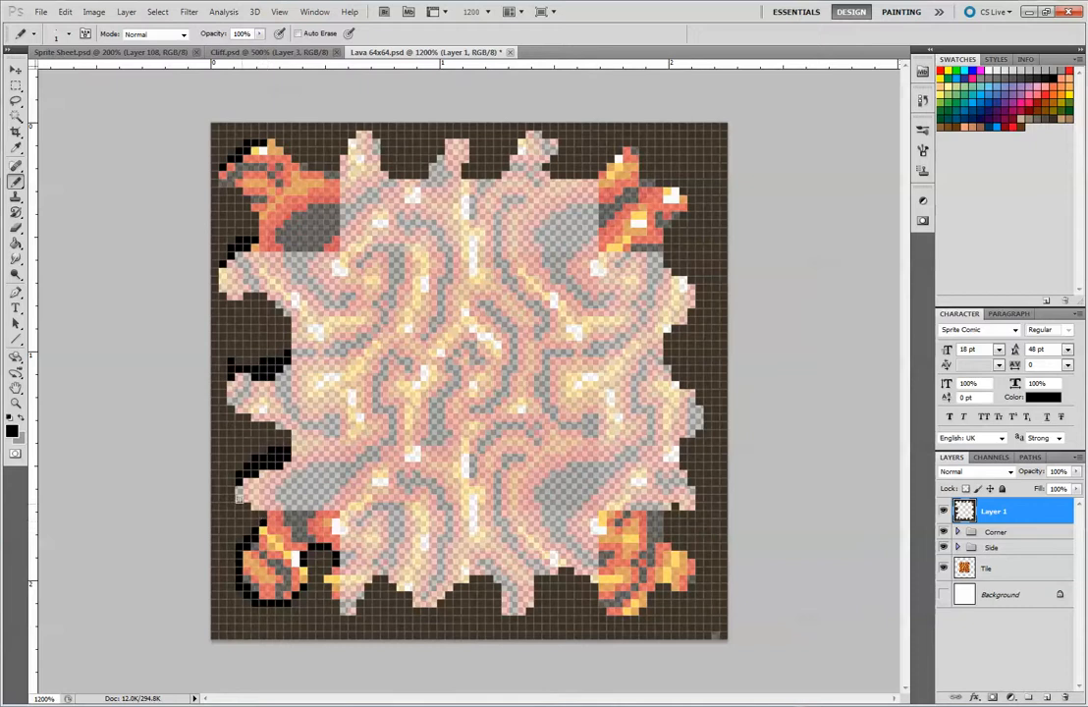
Continue the black outline around the lava spikes along the tile's bottom edge and beneath the lower-right corner flame.
mouse_move(336, 609)
mouse_down()
mouse_move(344, 619)
mouse_move(384, 579)
mouse_move(409, 605)
mouse_move(442, 607)
mouse_up()
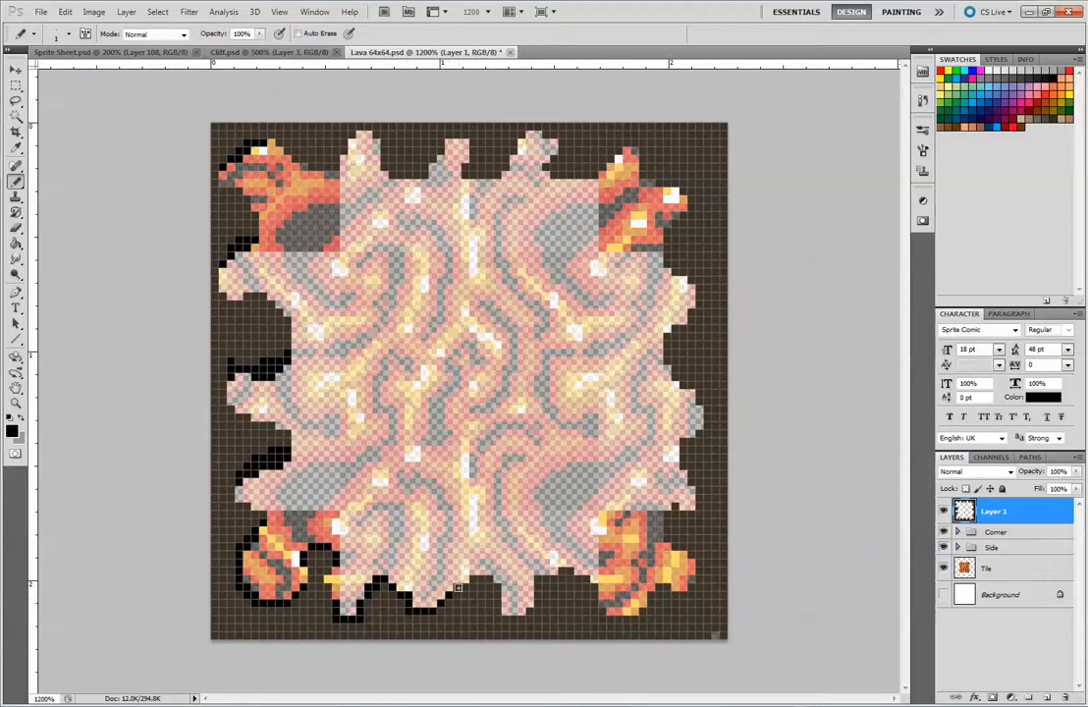
mouse_move(482, 582)
mouse_down()
mouse_move(501, 610)
mouse_move(530, 613)
mouse_up()
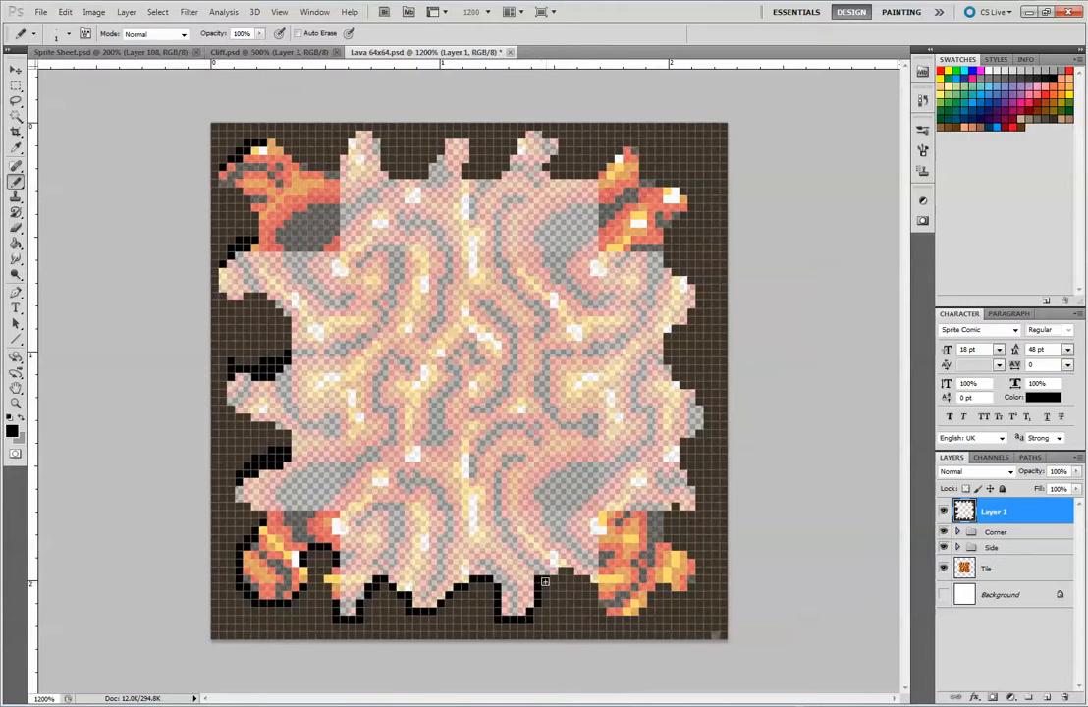
mouse_move(566, 571)
mouse_down()
mouse_move(594, 589)
mouse_move(597, 613)
mouse_move(638, 618)
mouse_move(661, 593)
mouse_up()
click(659, 594)
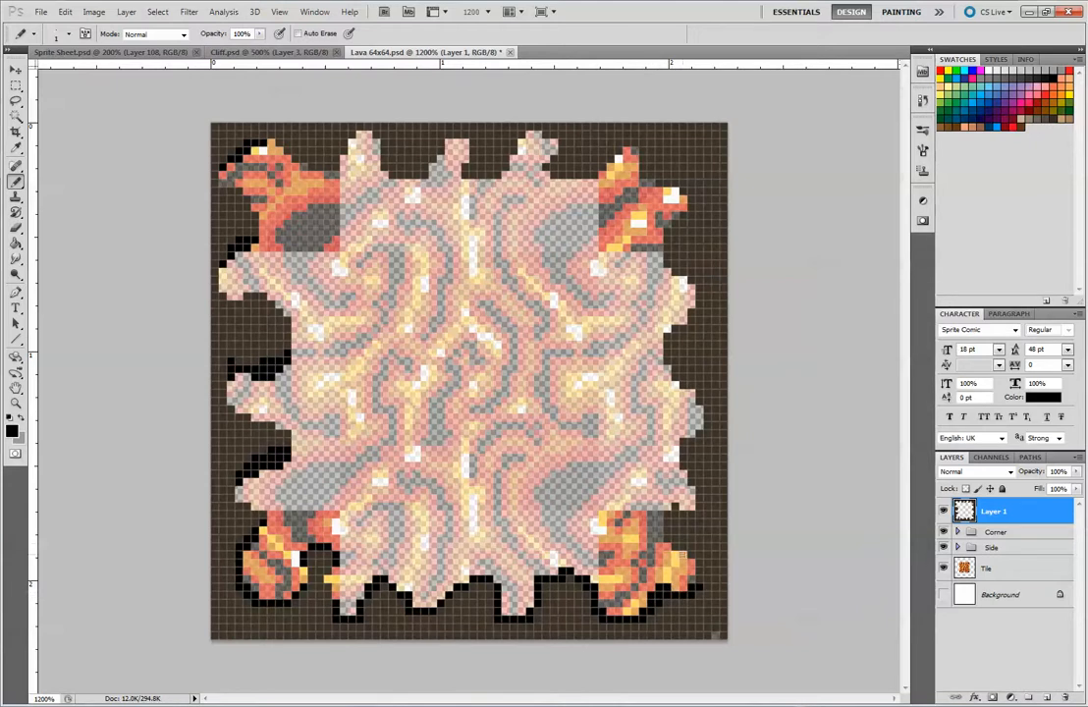
Extend the black outline up the tile's right side, around the upper-right corner flame and onto the adjacent top spike.
drag(699, 582, 699, 556)
click(692, 549)
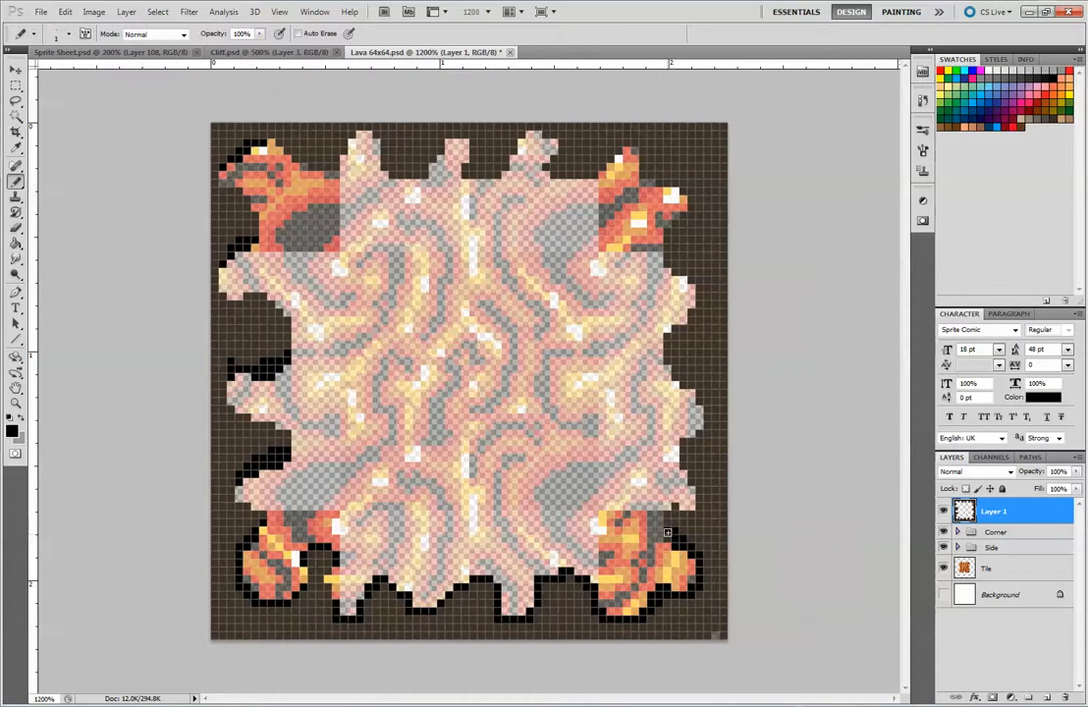
mouse_move(682, 515)
mouse_down()
mouse_move(682, 457)
mouse_move(709, 429)
mouse_move(701, 397)
mouse_up()
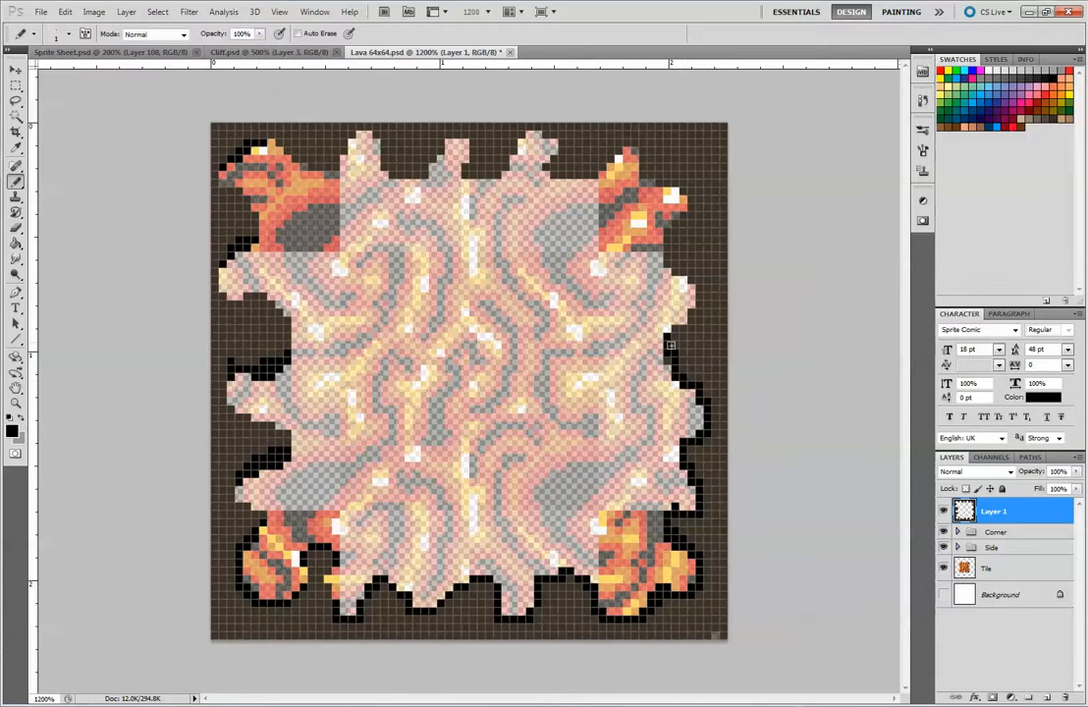
mouse_move(691, 324)
mouse_down()
mouse_move(699, 278)
mouse_move(670, 258)
mouse_move(690, 266)
mouse_move(706, 218)
mouse_move(671, 263)
mouse_move(671, 226)
mouse_move(689, 213)
mouse_move(684, 186)
mouse_move(645, 170)
mouse_move(642, 149)
mouse_move(626, 144)
mouse_move(584, 169)
mouse_move(528, 116)
mouse_move(566, 175)
mouse_move(554, 175)
mouse_move(580, 173)
mouse_move(551, 168)
mouse_up()
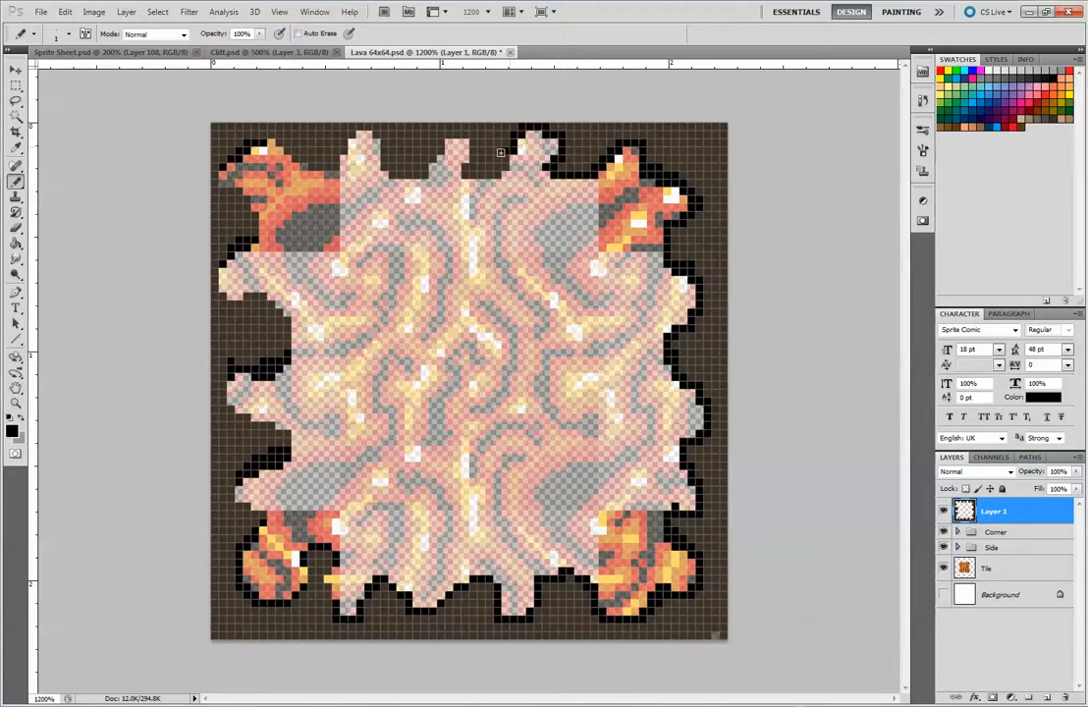
Undo the last outline stroke, redraw it around the top-edge spikes, and complete the black outline around the left-side spikes.
key(ctrl+z)
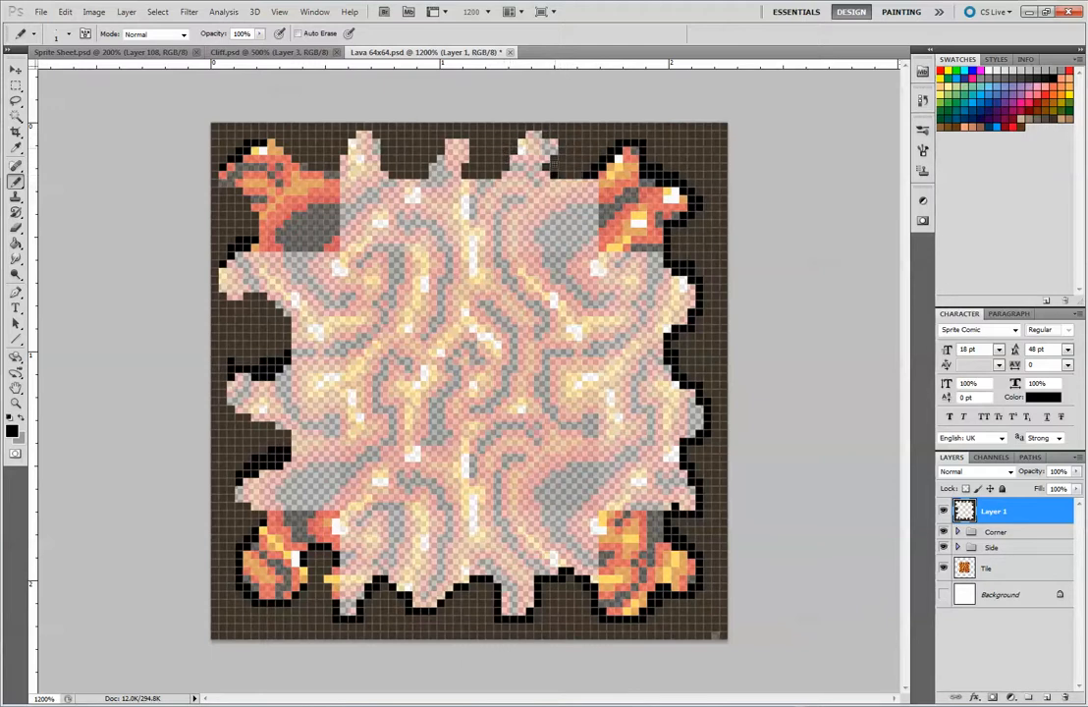
mouse_move(568, 174)
mouse_down()
mouse_move(528, 128)
mouse_move(510, 139)
mouse_move(505, 168)
mouse_move(472, 175)
mouse_move(471, 144)
mouse_move(484, 139)
mouse_move(362, 110)
mouse_move(391, 151)
mouse_move(455, 124)
mouse_move(467, 134)
mouse_move(441, 139)
mouse_move(419, 172)
mouse_move(388, 147)
mouse_up()
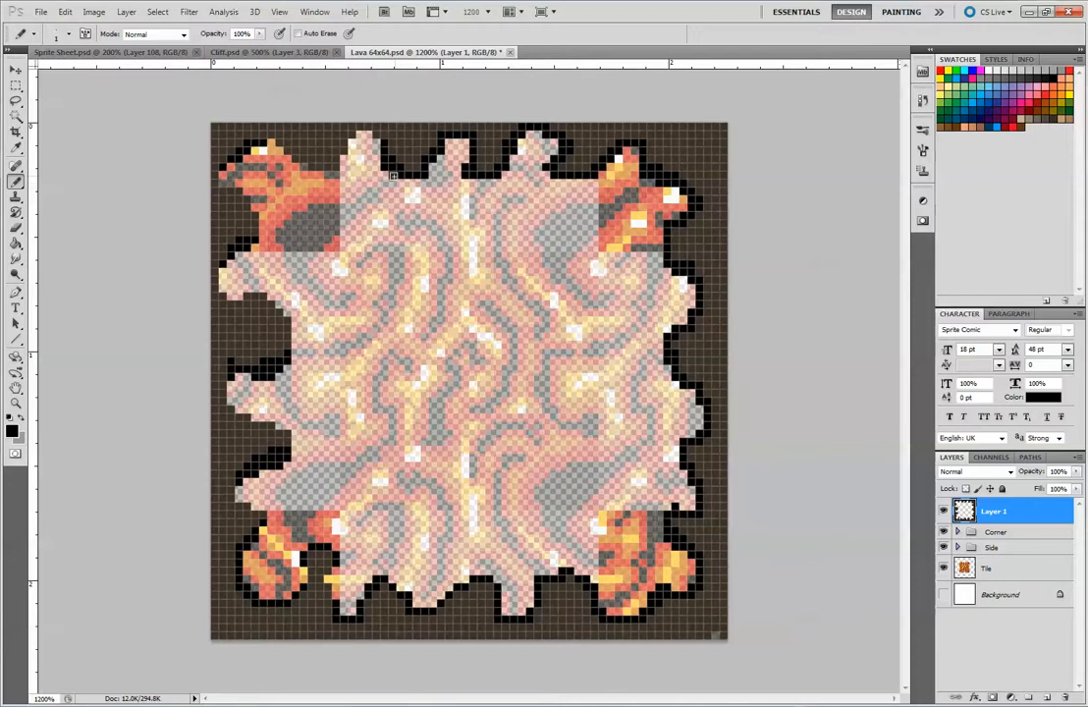
mouse_move(382, 134)
mouse_down()
mouse_move(357, 126)
mouse_move(335, 155)
mouse_up()
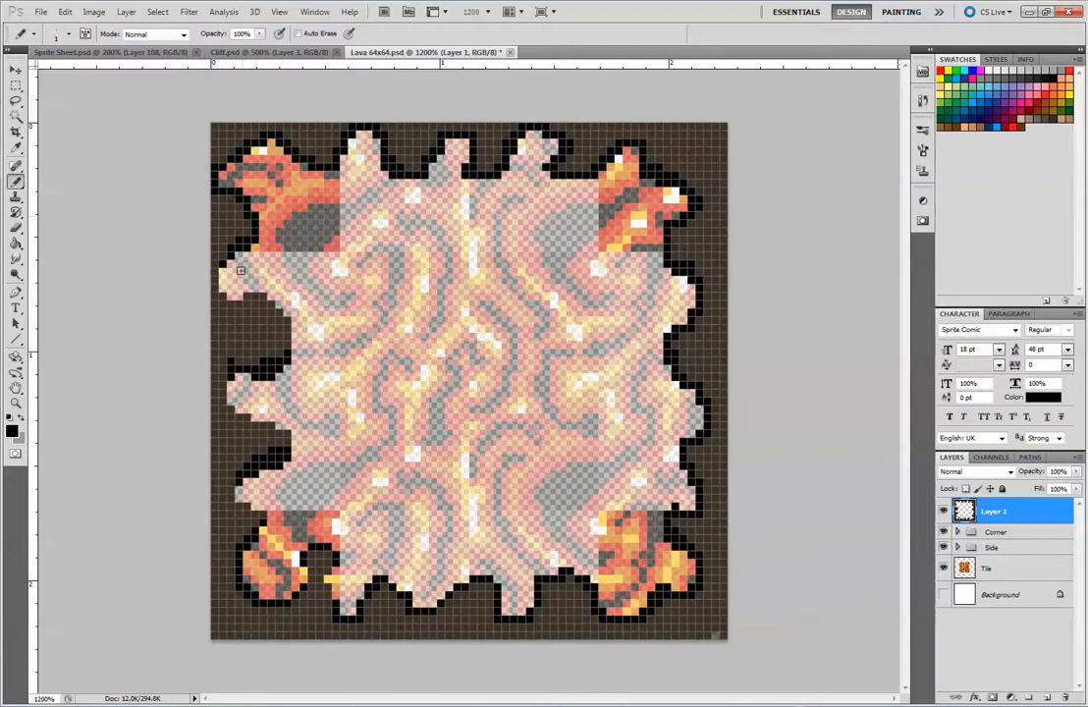
mouse_move(217, 269)
mouse_down()
mouse_move(235, 312)
mouse_move(260, 296)
mouse_move(287, 363)
mouse_up()
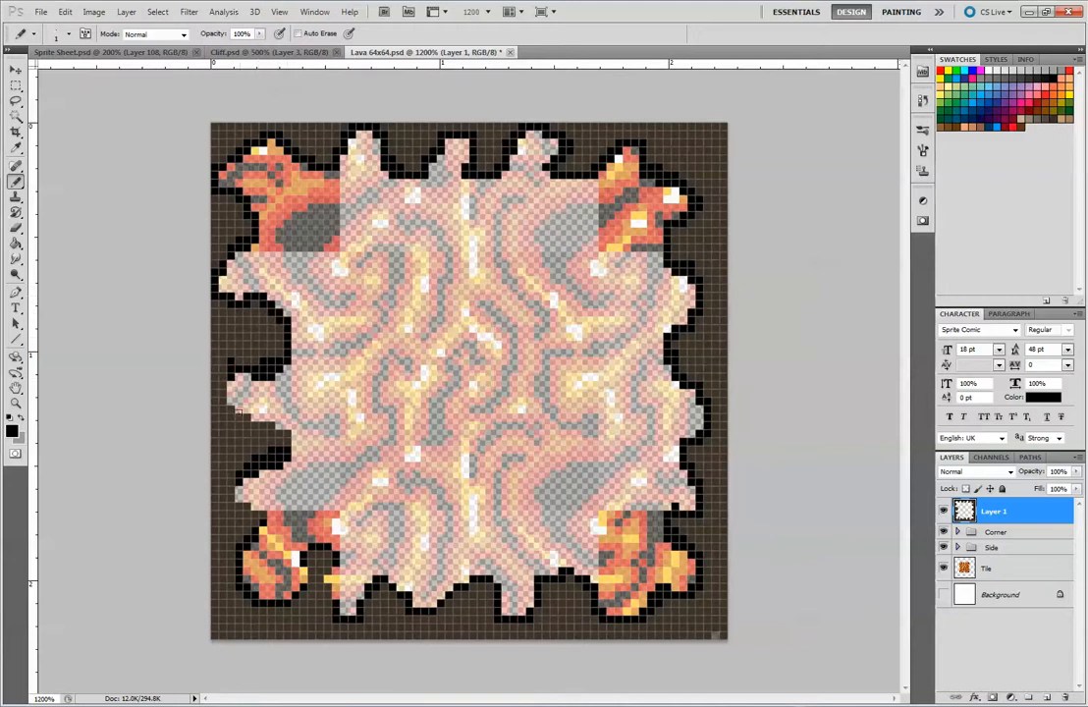
drag(224, 381, 277, 433)
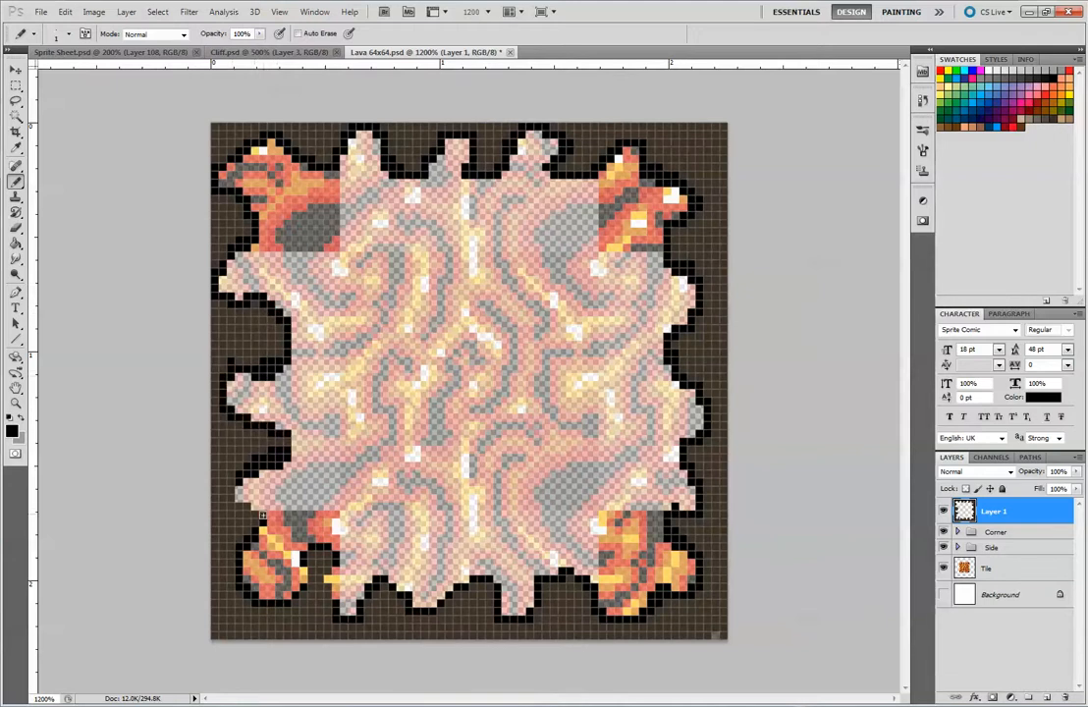
Sample the tile's border brown, then pick a dark brown from the water tile's rocky border in Sprite Sheet.psd.
alt+click(236, 446)
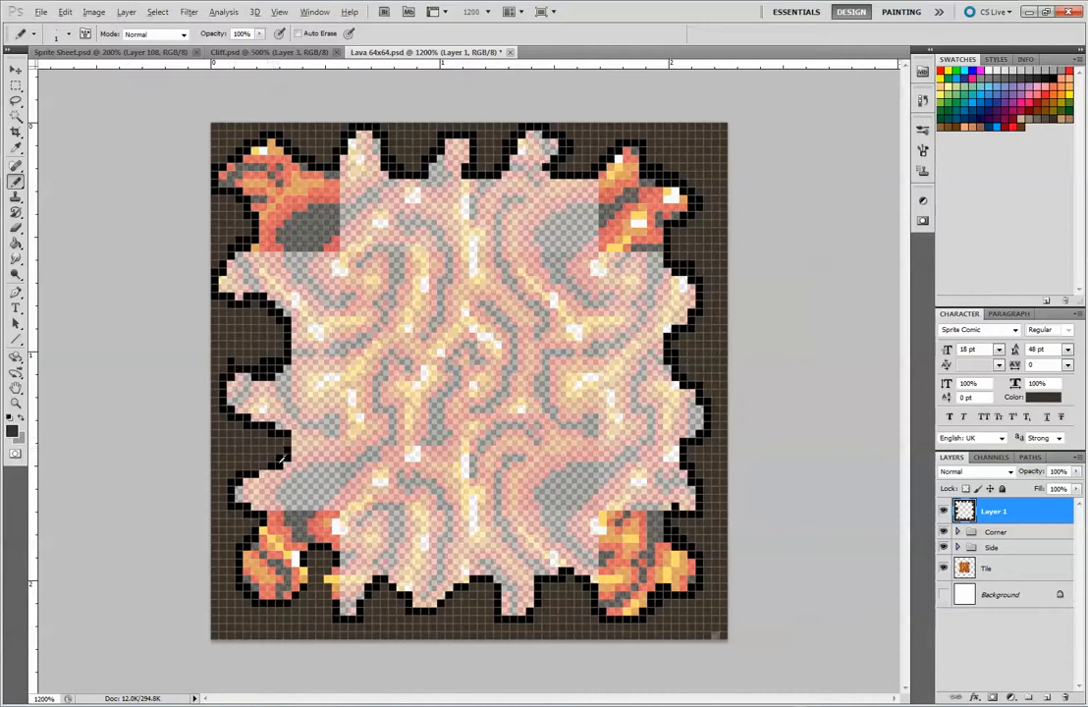
alt+click(226, 405)
alt+click(228, 306)
click(138, 52)
key(ctrl+plus)
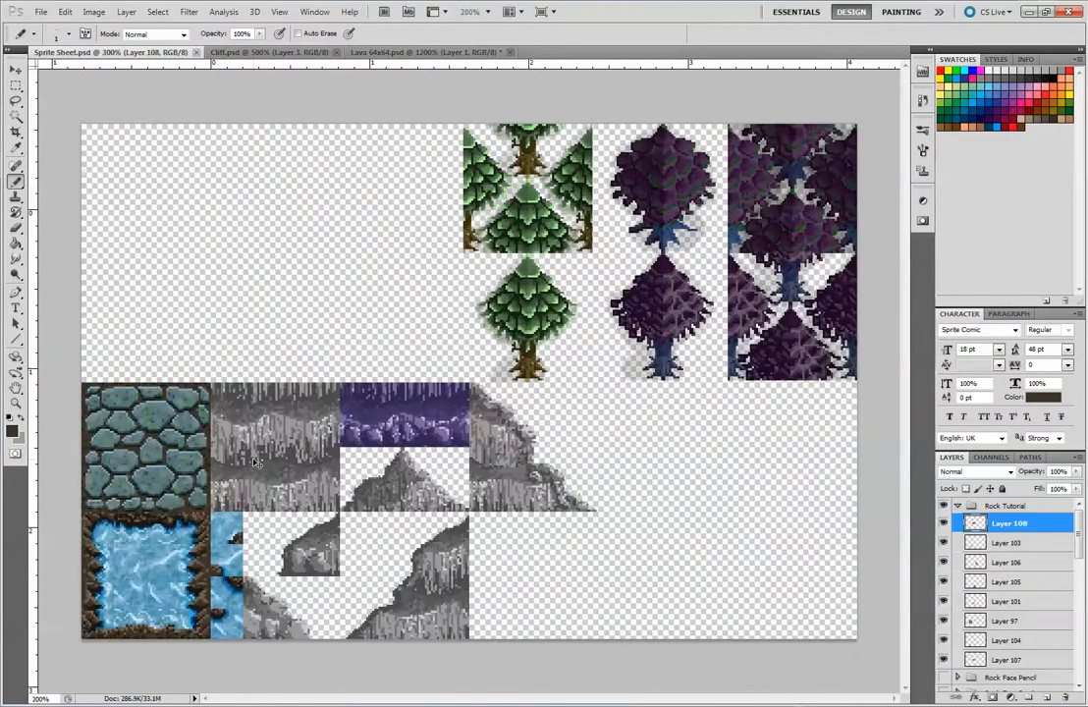
drag(284, 605, 530, 411)
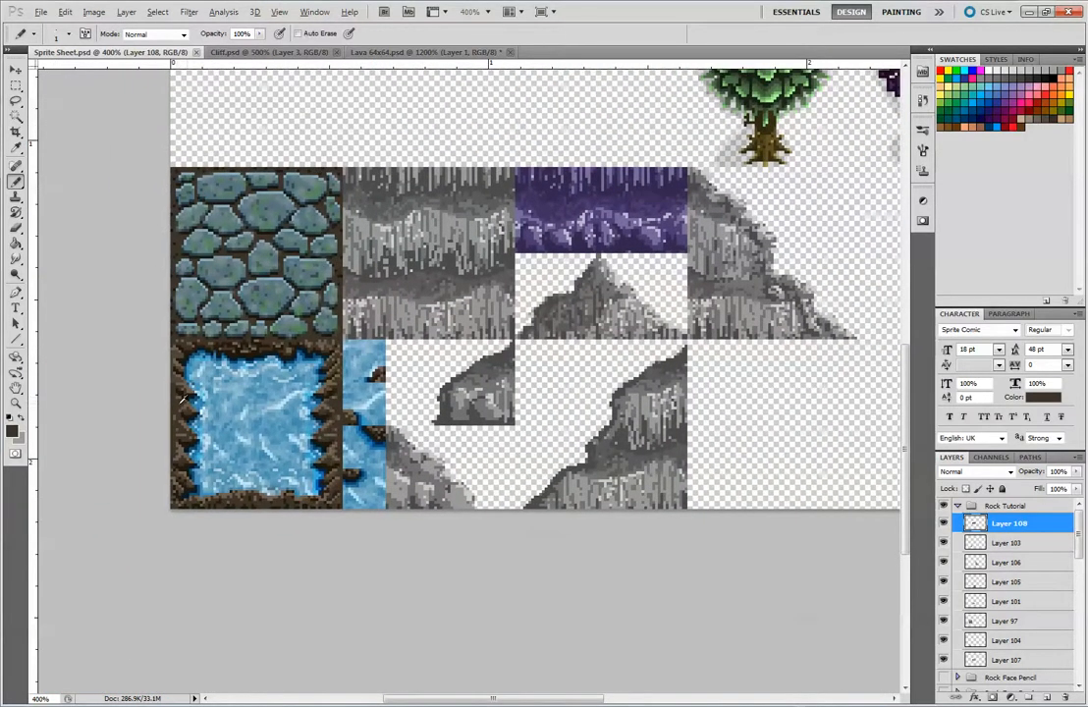
alt+click(281, 344)
In Lava 64x64.psd, shade the rock border on all sides with dark brown pixels alongside the black outline.
click(424, 51)
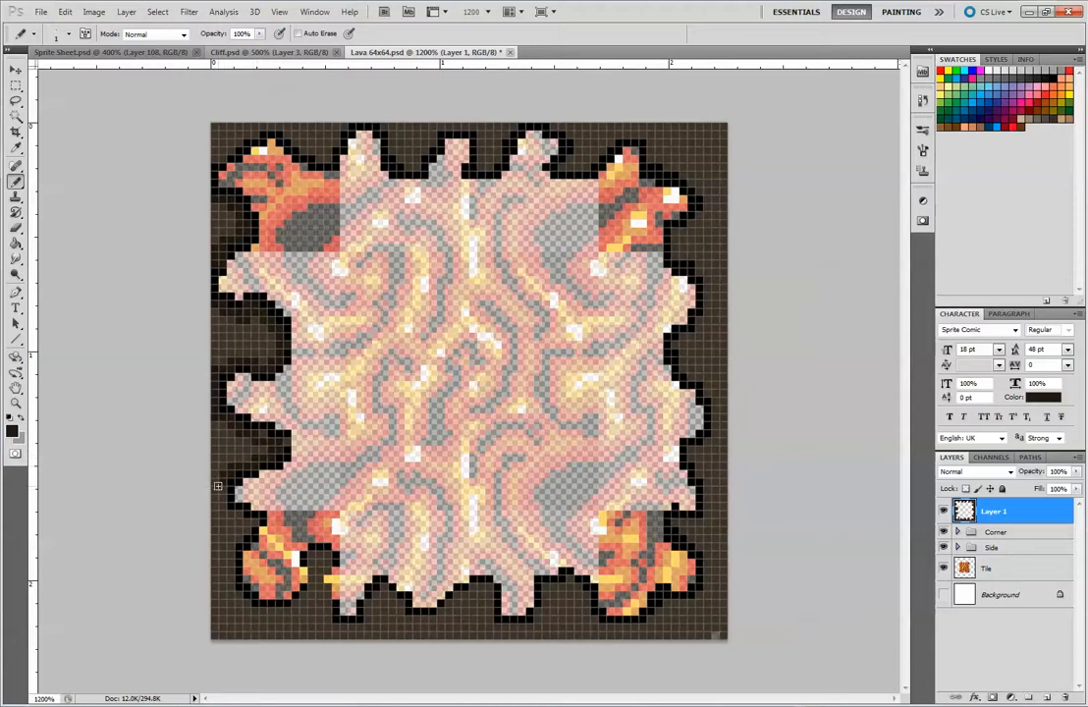
alt+click(283, 438)
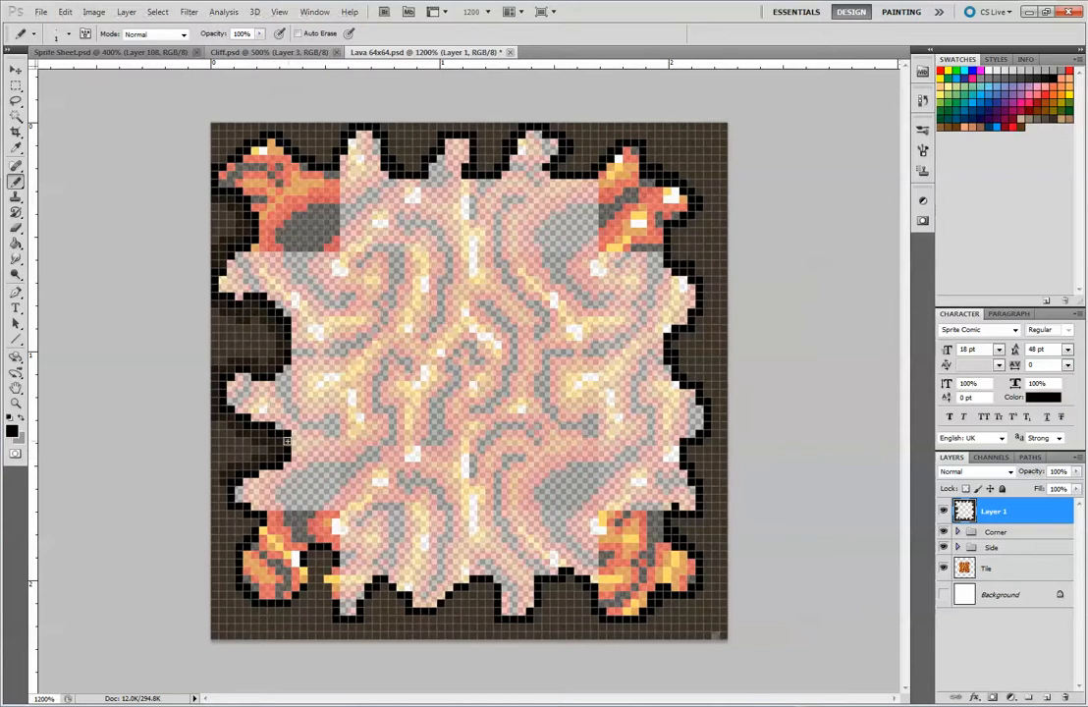
alt+click(235, 476)
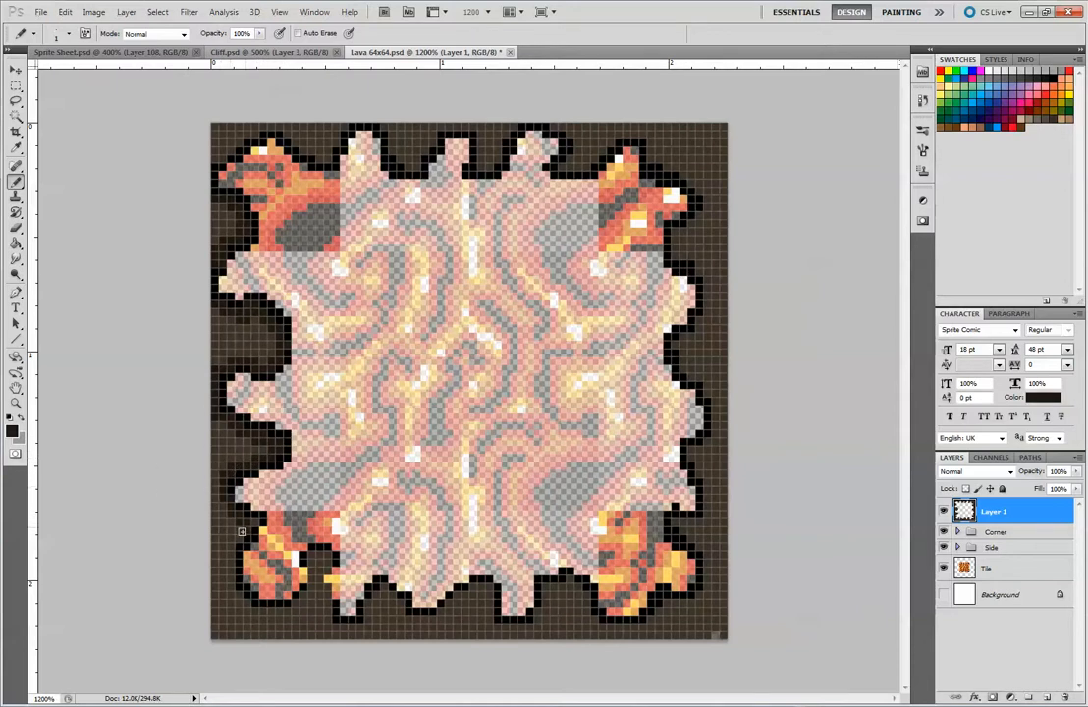
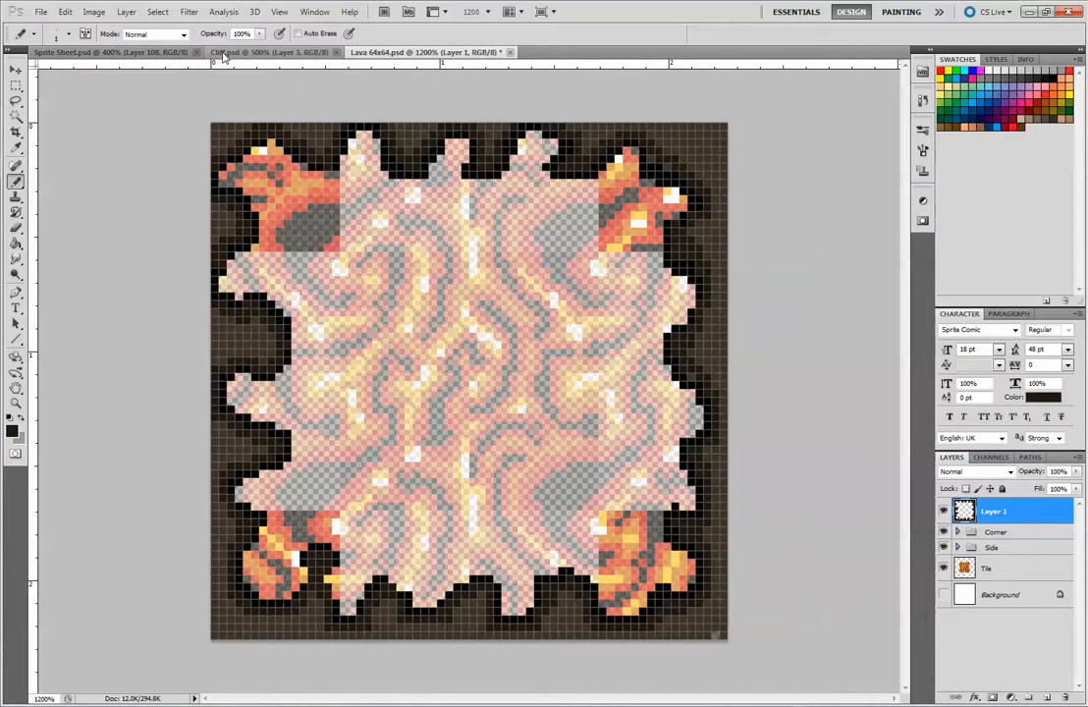
Sample a lighter brown from the water tile's rocky border in Sprite Sheet.psd as the foreground colour.
click(270, 52)
click(110, 52)
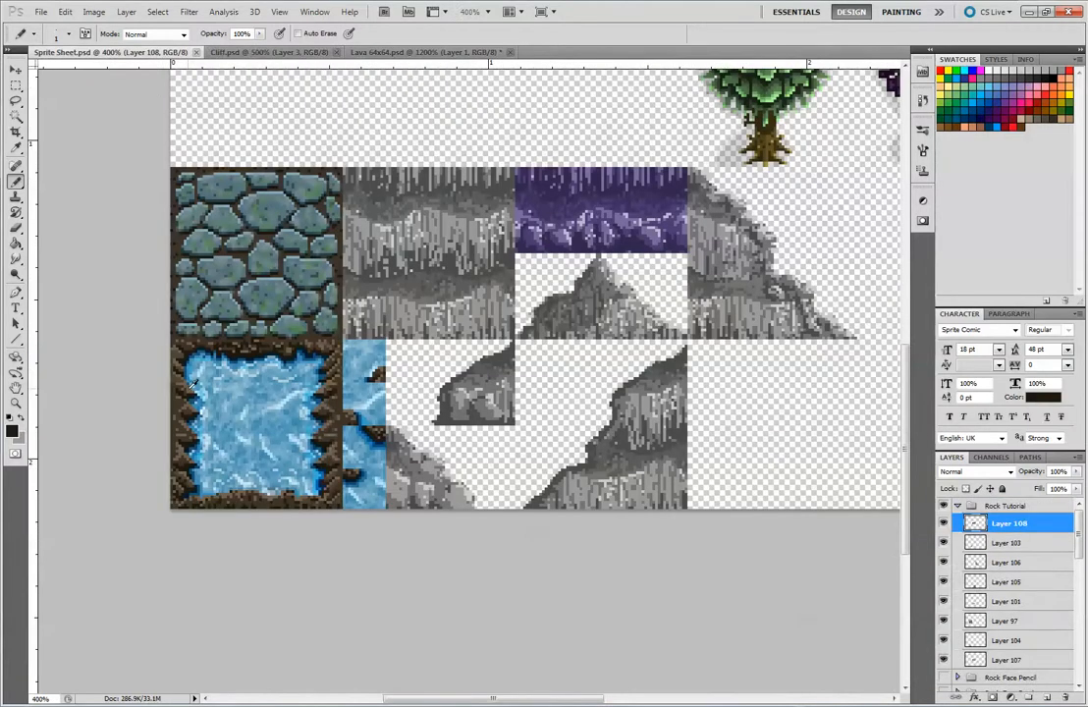
alt+click(169, 335)
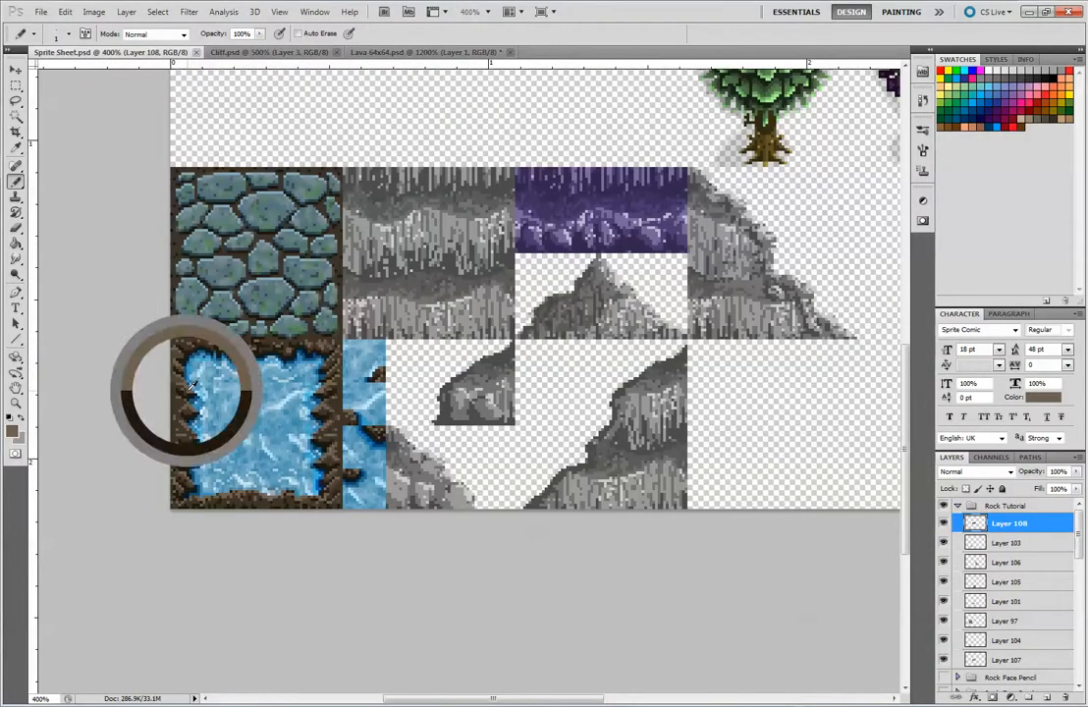
In Lava 64x64.psd, try lighter brown pixels on the upper-left rock border, then resample the dark brown and scatter dark pixels across the border.
click(409, 51)
drag(299, 128, 318, 138)
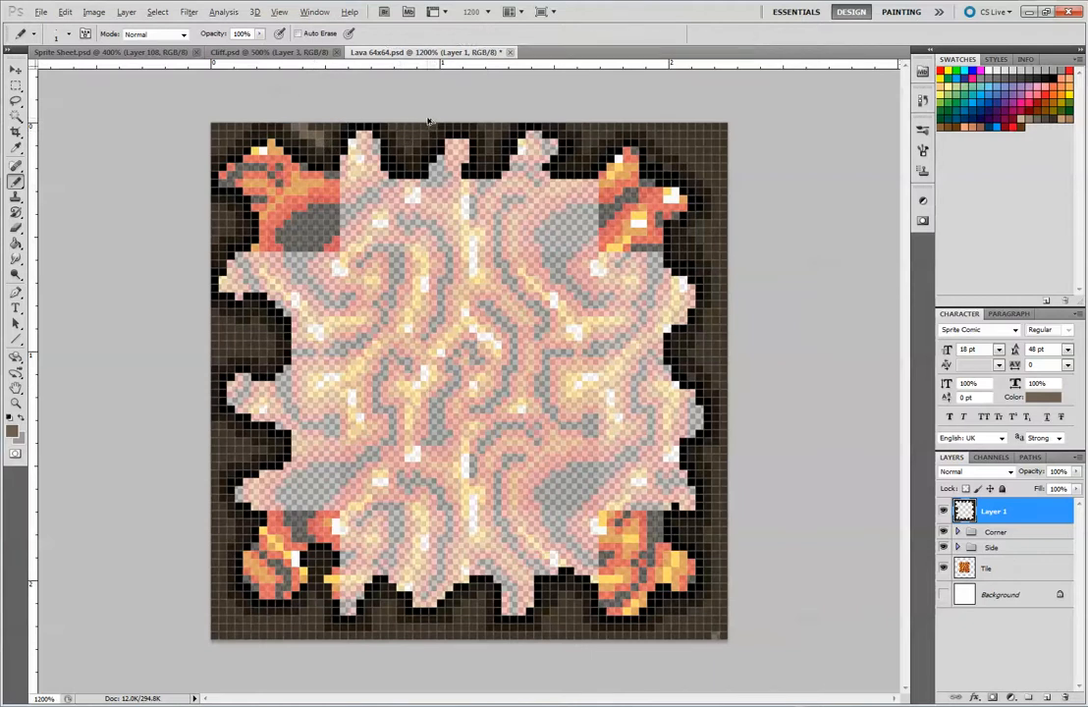
drag(295, 130, 329, 138)
alt+click(261, 306)
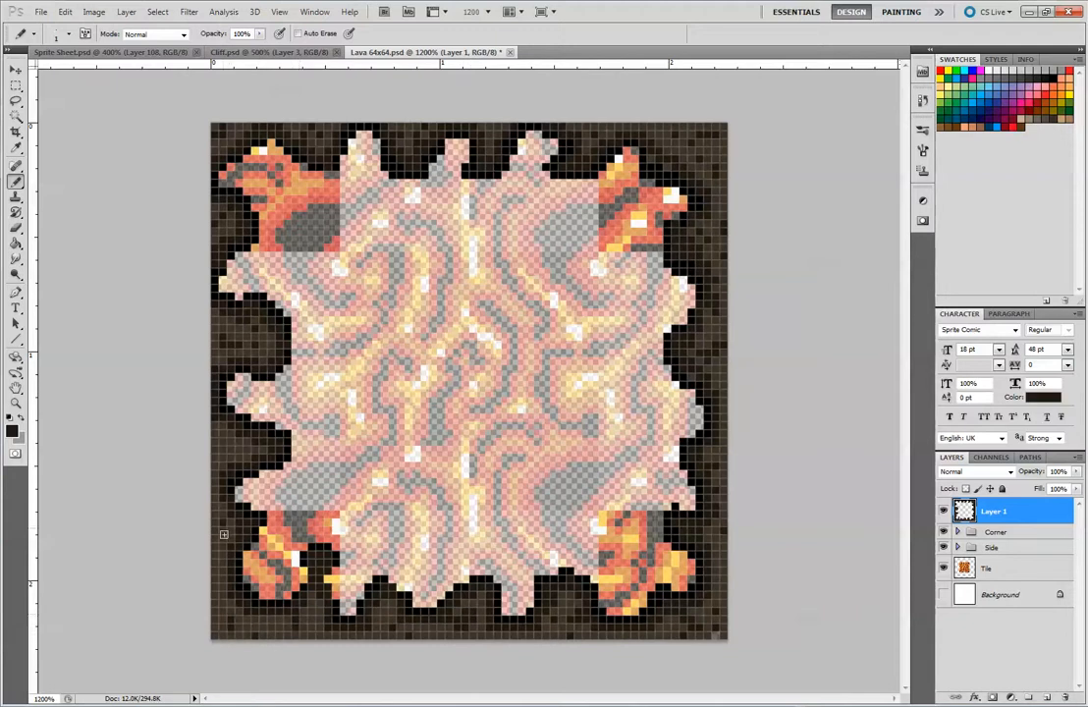
Raise the opacity of the Tile layer, the Side group and the Corner group to 100%.
click(977, 573)
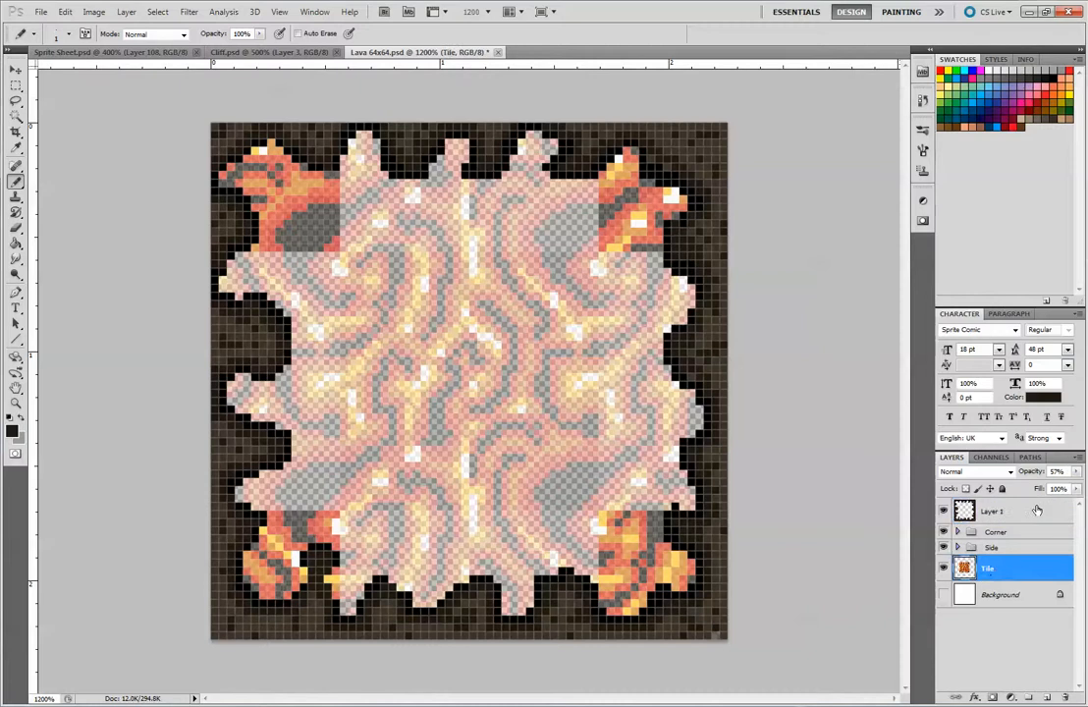
click(1076, 472)
drag(1052, 490, 1081, 490)
click(991, 547)
click(1076, 473)
click(996, 531)
click(1076, 472)
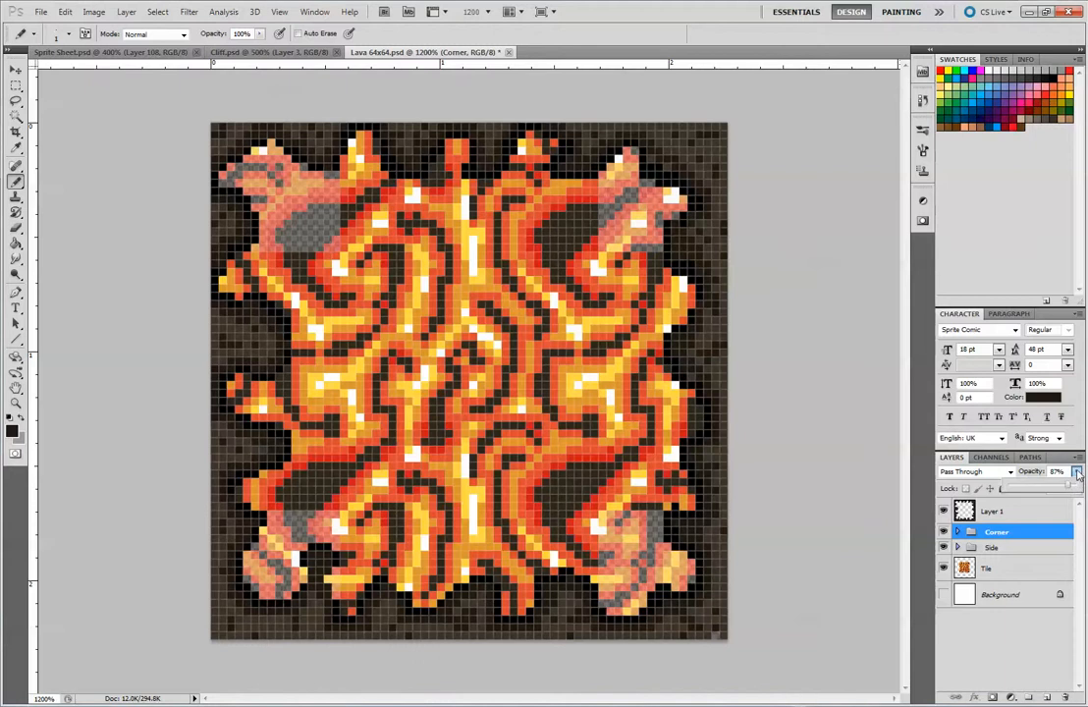
Examine the whole lava tile at reduced size to judge how the rock border and lava read together.
key(ctrl+minus)
key(ctrl+minus)
key(ctrl+minus)
key(ctrl+minus)
key(ctrl+minus)
key(ctrl+minus)
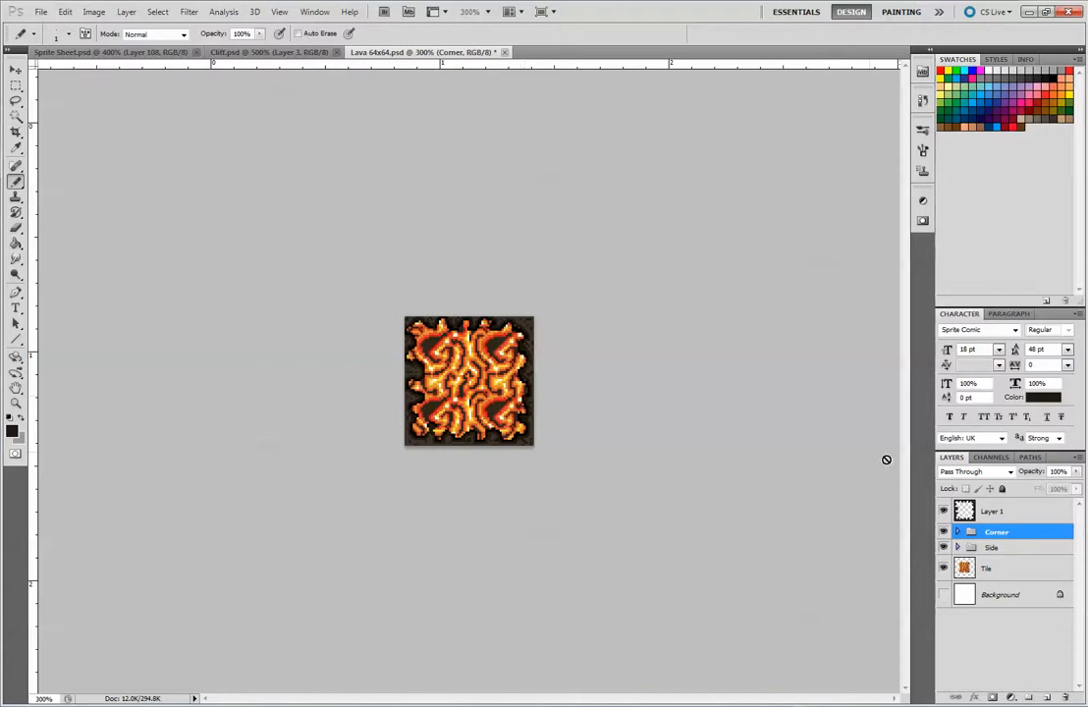
key(ctrl+plus)
key(ctrl+plus)
key(ctrl+plus)
key(ctrl+plus)
key(ctrl+plus)
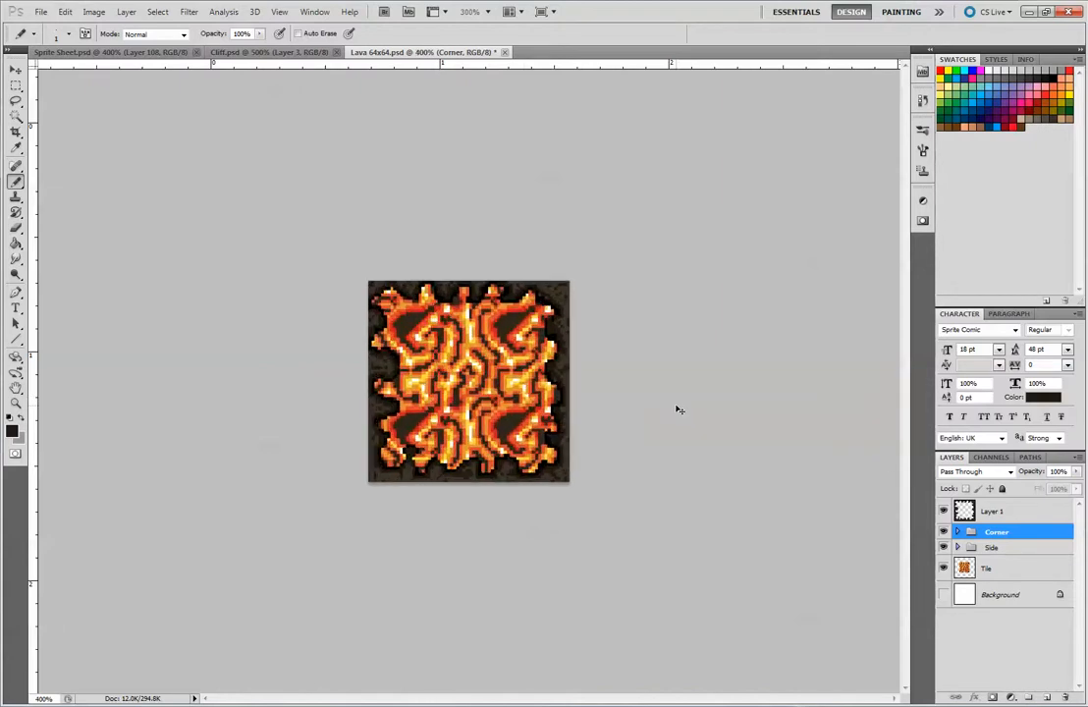
key(ctrl+plus)
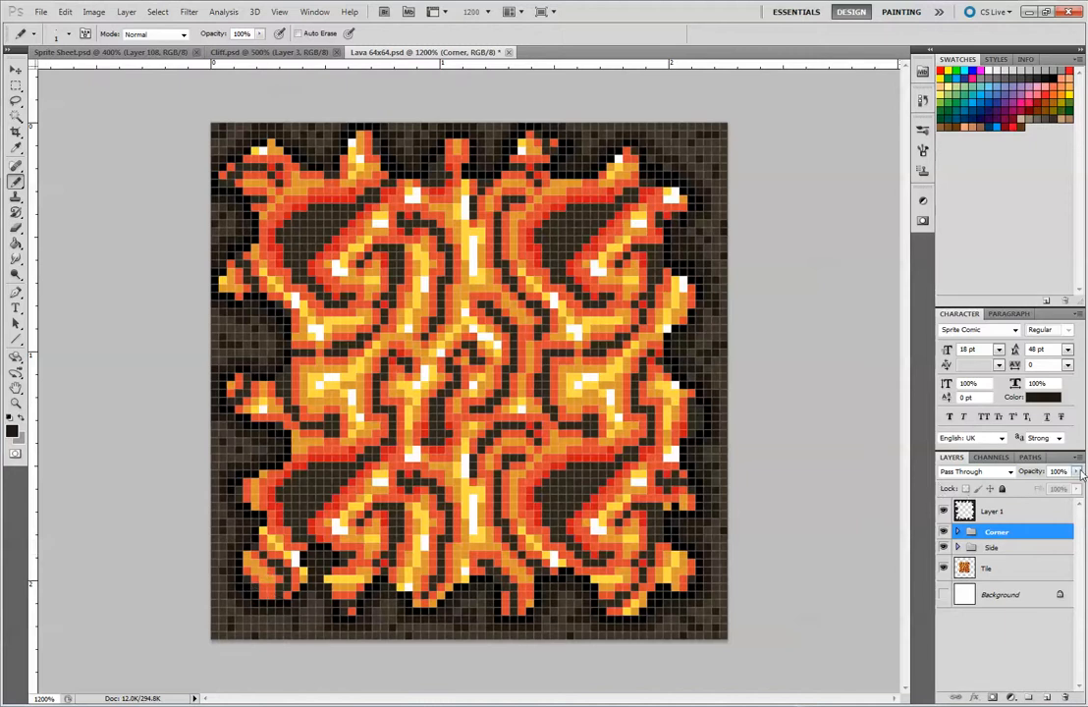
Lower the Side group's opacity to 93%, and briefly hide and reshow the Corner group to compare.
drag(1076, 471, 1077, 488)
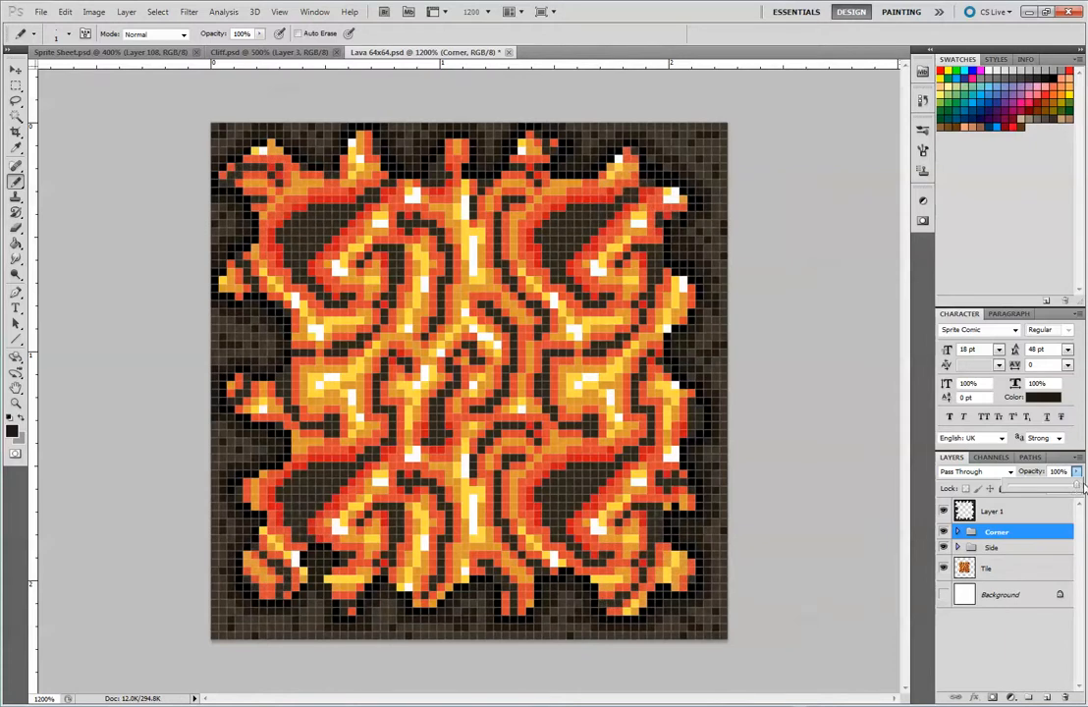
click(992, 546)
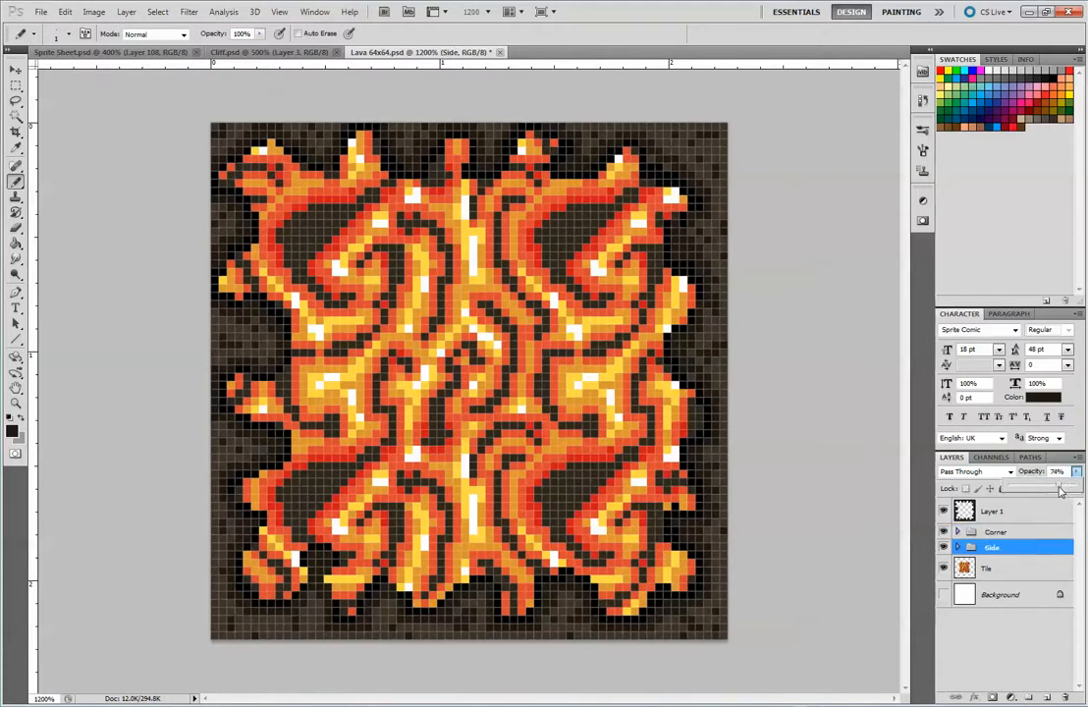
drag(1076, 472, 1075, 498)
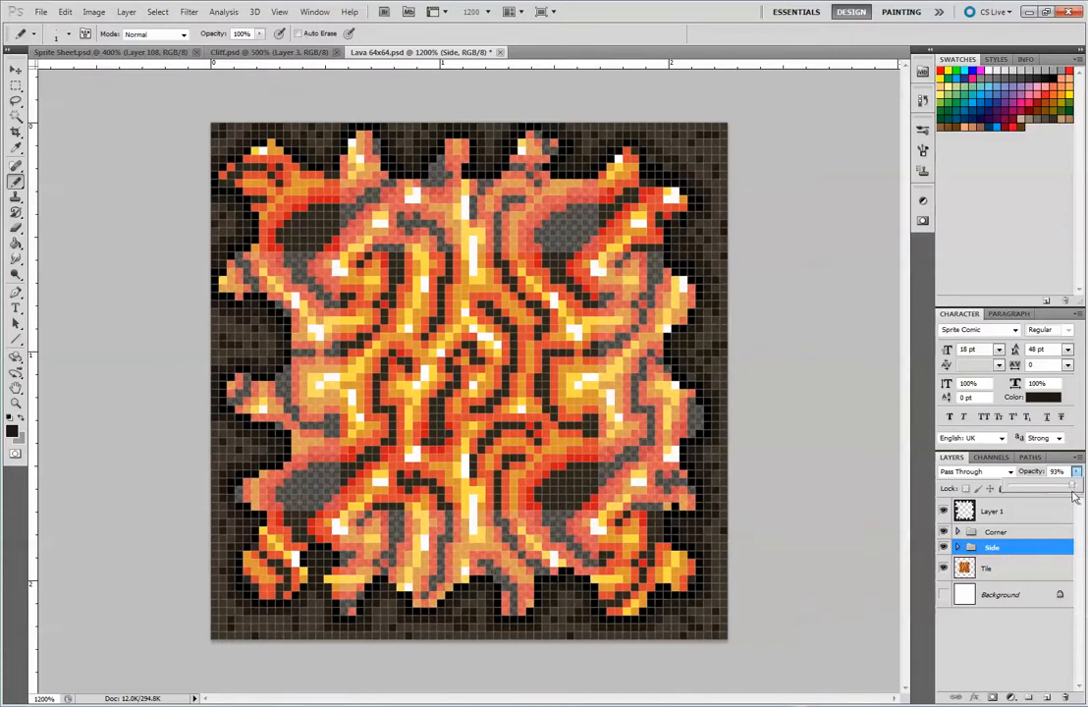
click(943, 532)
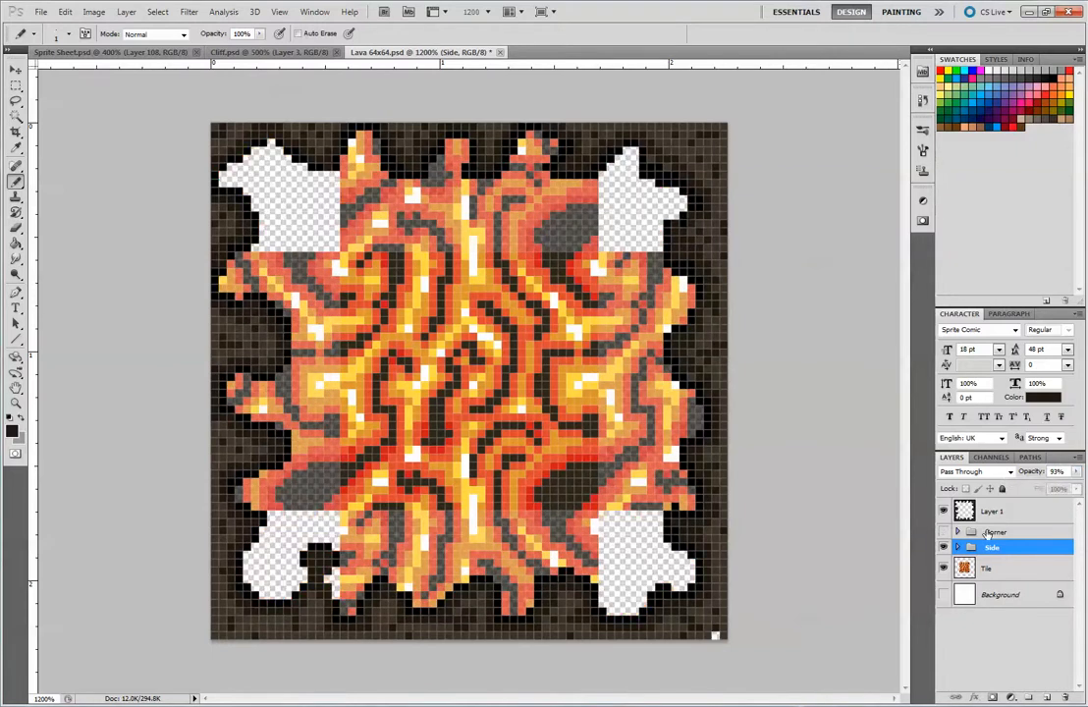
click(943, 532)
click(1004, 535)
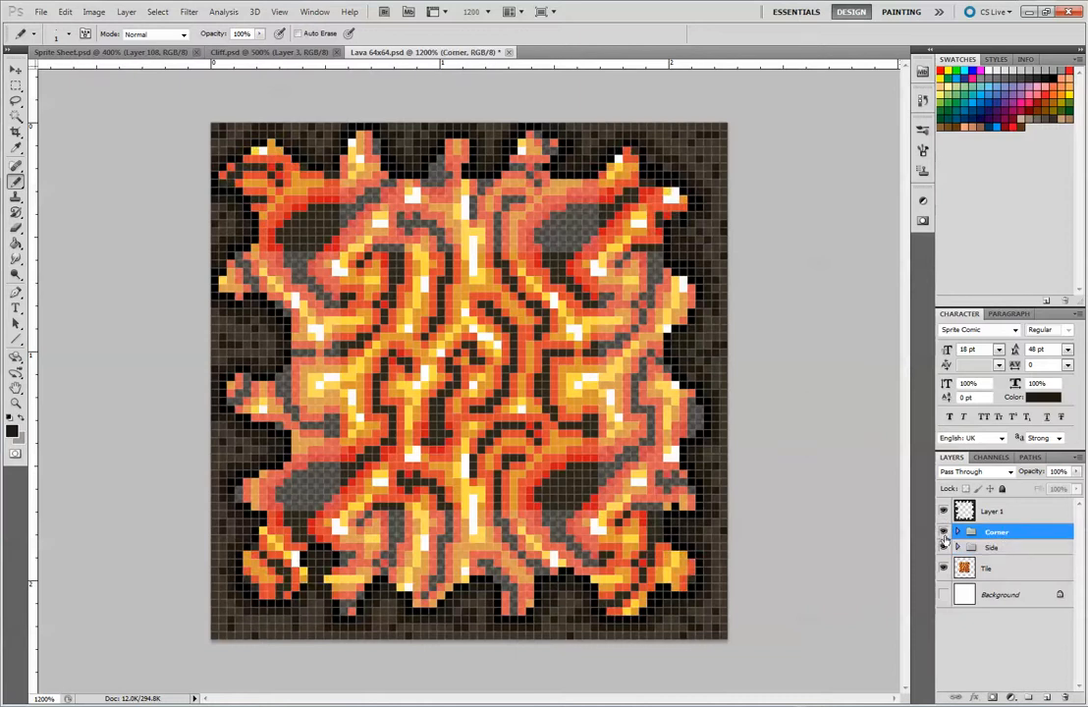
Set the Tile layer's opacity to 82%.
click(990, 574)
drag(1076, 471, 1057, 500)
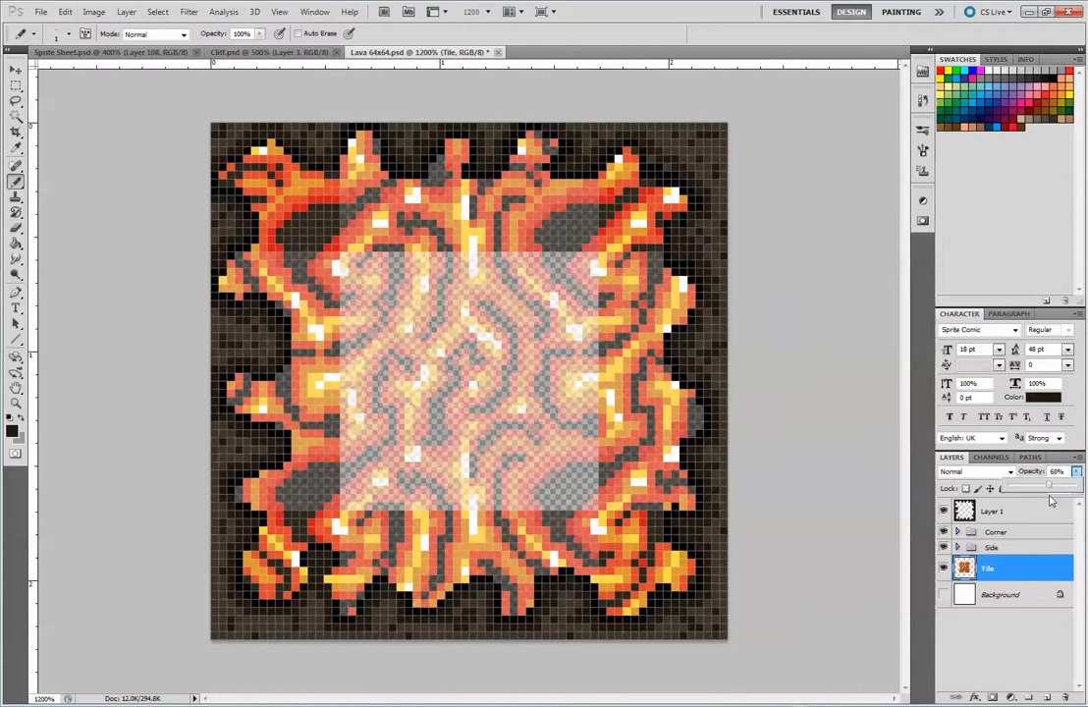
drag(1063, 501, 1068, 501)
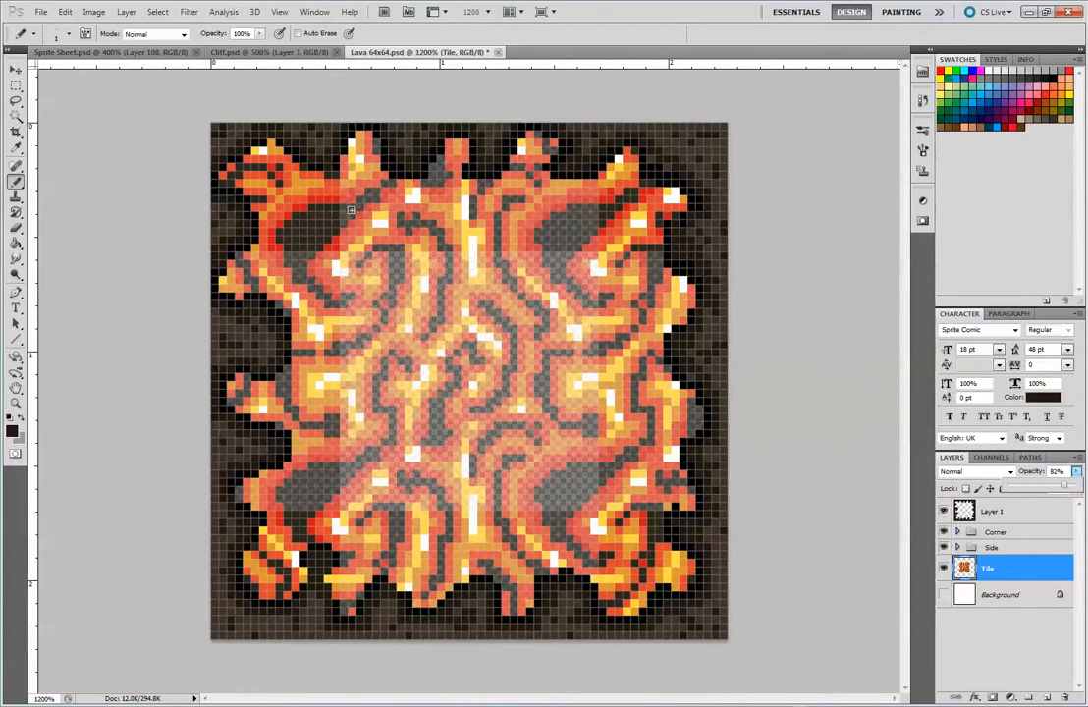
Sample red from the upper-left lava and draw a red line on Layer 1 inside the black outline along the top spikes.
key(alt)
key(alt)
alt+click(278, 163)
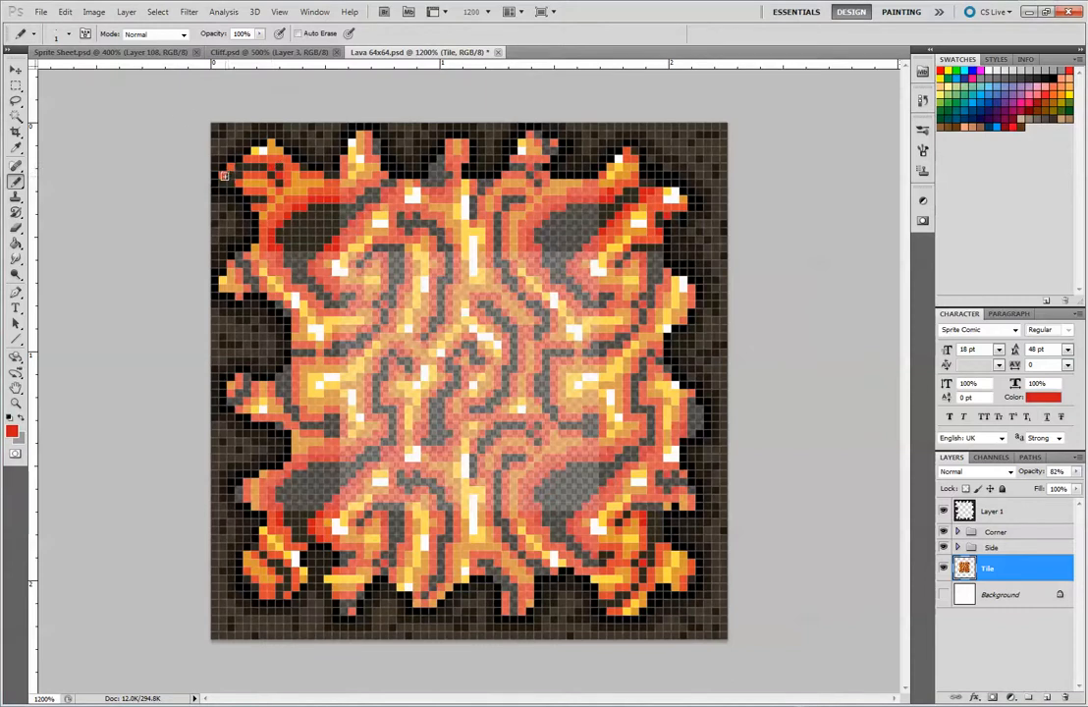
click(1014, 515)
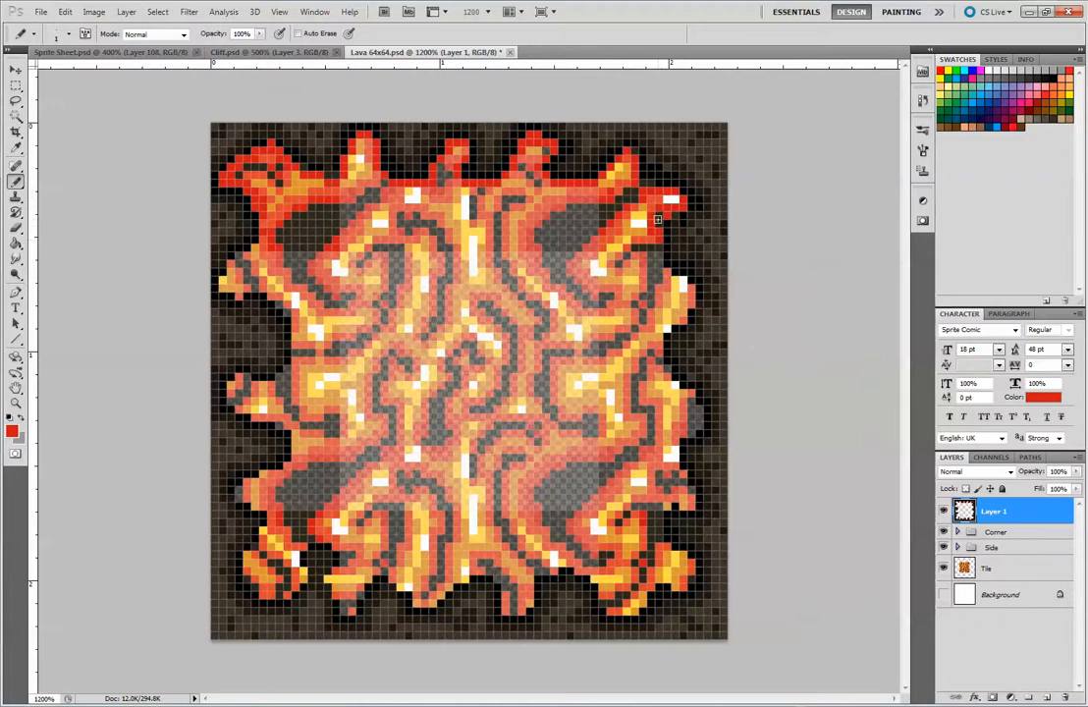
Check the red line with the Corner group hidden, then continue it around the remaining lava edges with an orange-red line inside it.
click(943, 569)
click(943, 569)
click(943, 531)
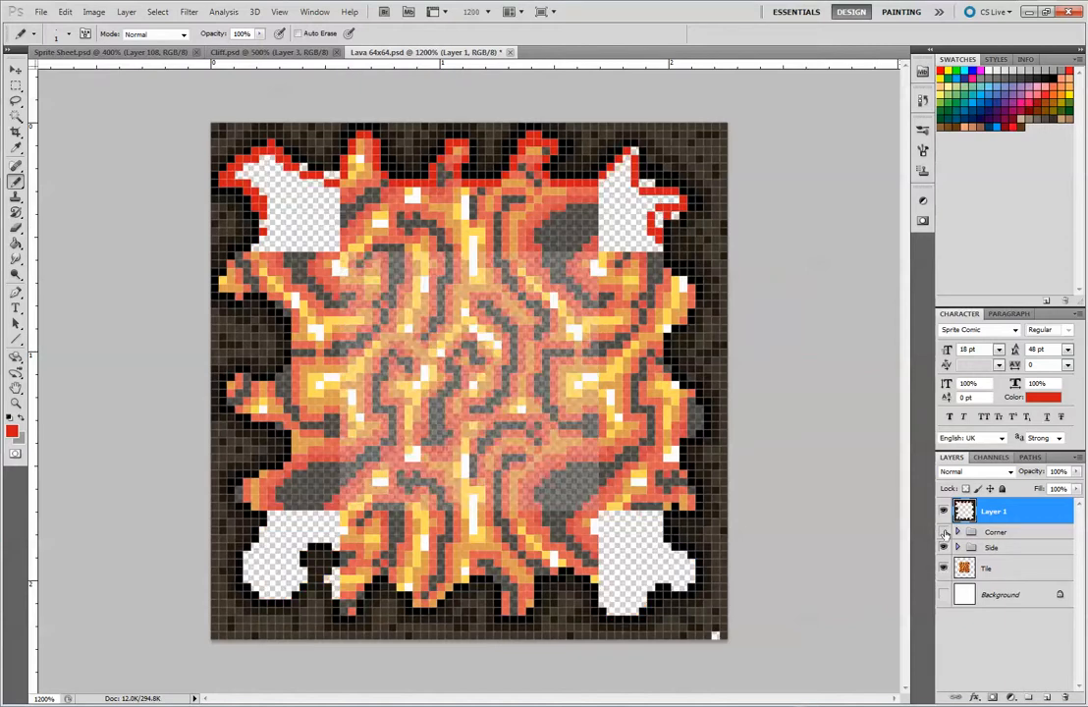
click(944, 532)
click(943, 531)
click(944, 531)
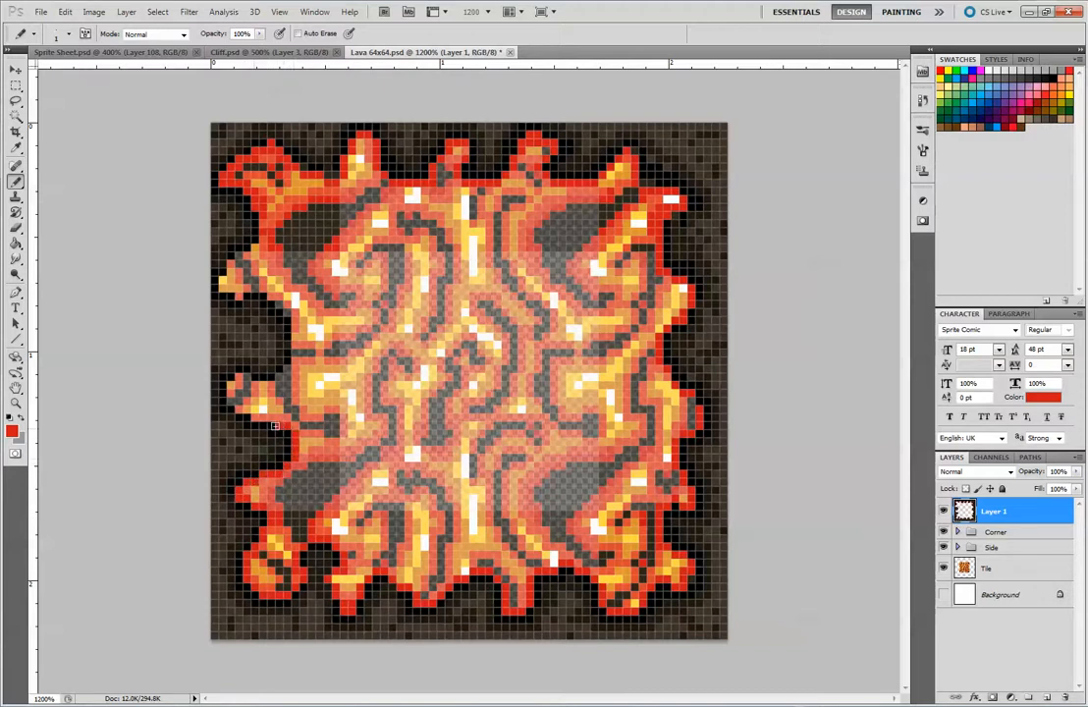
click(244, 379)
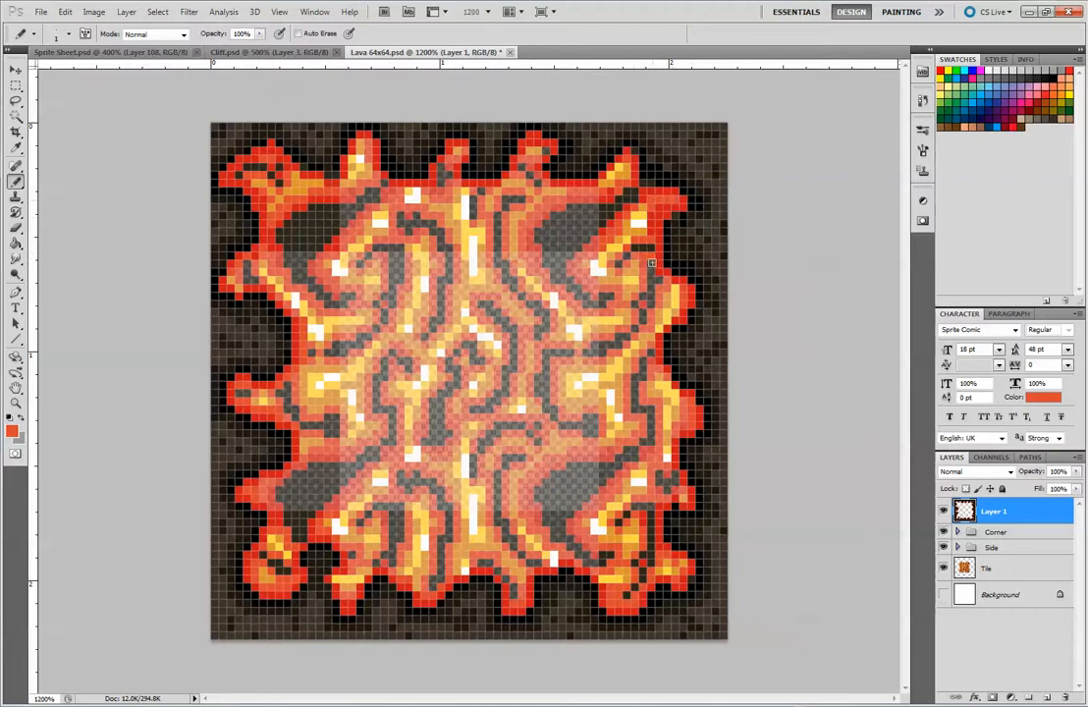
Sample orange from the upper-left lava and, with the Corner group hidden, paint an orange band inside the red lines down the left side.
alt+click(262, 157)
click(246, 174)
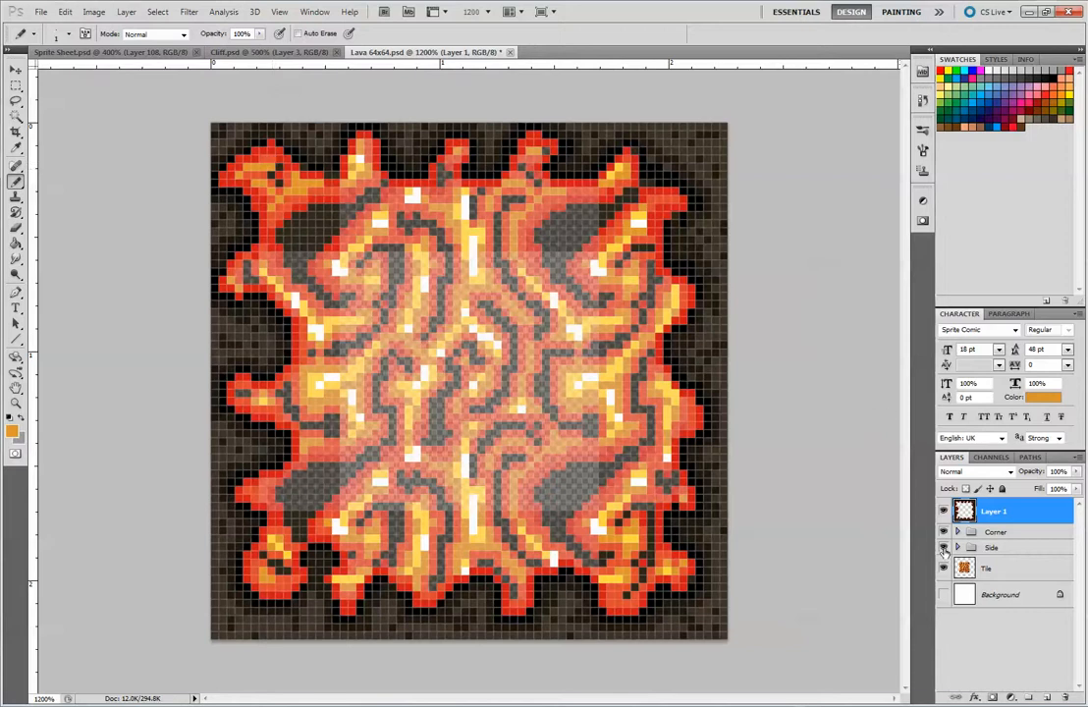
click(943, 547)
click(943, 547)
click(944, 533)
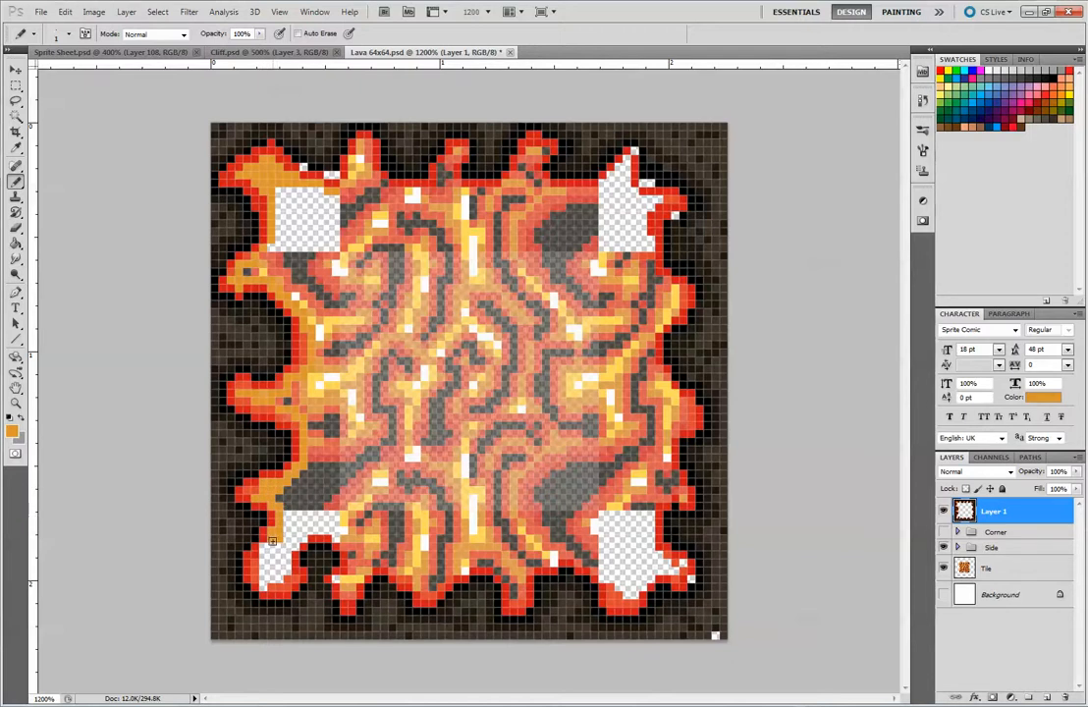
Continue the orange band inside the red lines along the bottom, right and top edges of the lava.
mouse_move(273, 543)
mouse_down()
mouse_move(273, 577)
mouse_move(303, 538)
mouse_move(333, 532)
mouse_up()
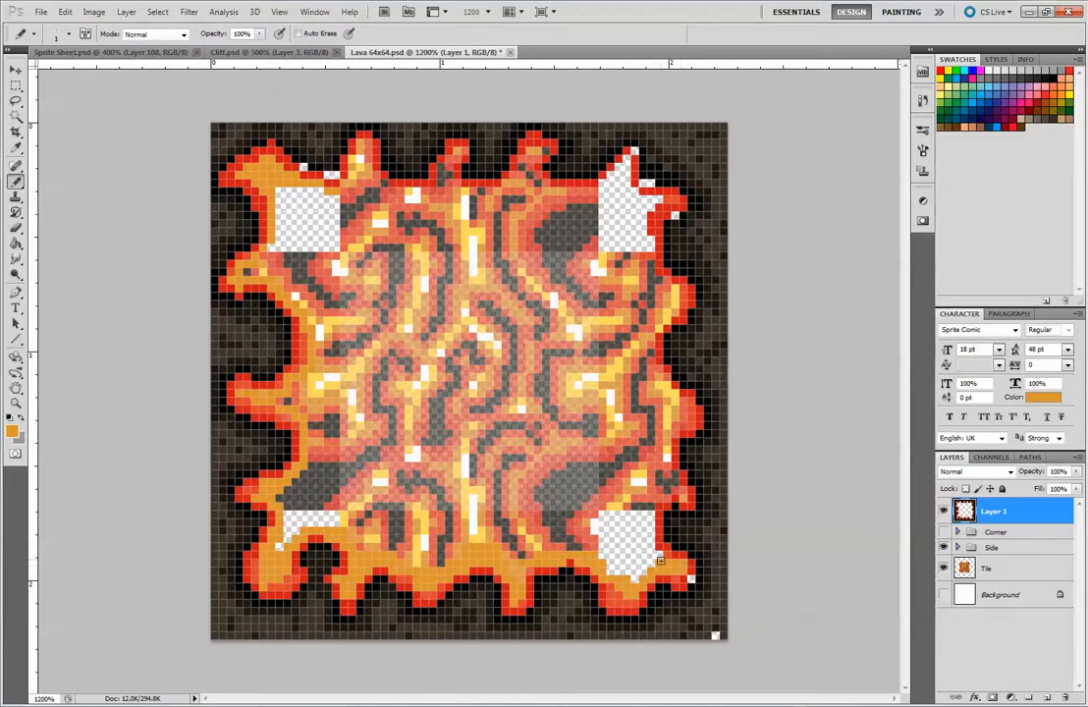
mouse_move(660, 557)
mouse_down()
mouse_move(637, 506)
mouse_move(681, 494)
mouse_up()
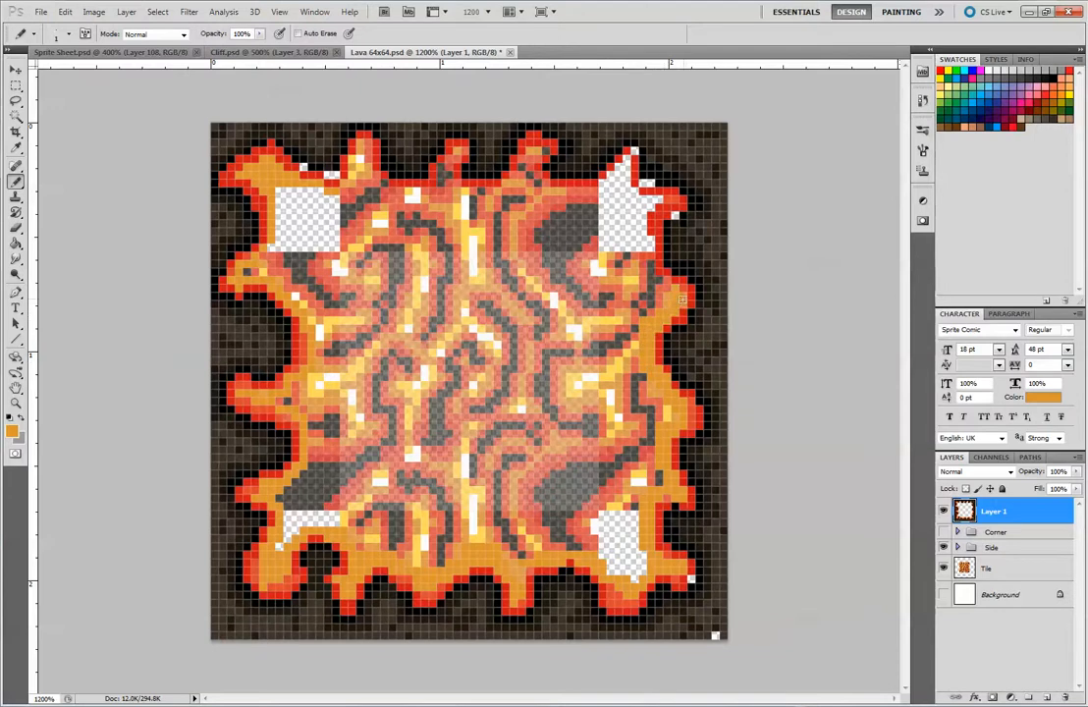
mouse_move(637, 263)
mouse_down()
mouse_move(636, 215)
mouse_move(652, 200)
mouse_move(648, 217)
mouse_move(638, 205)
mouse_move(647, 202)
mouse_move(625, 192)
mouse_move(625, 158)
mouse_move(612, 191)
mouse_move(625, 187)
mouse_move(600, 192)
mouse_move(608, 186)
mouse_move(603, 198)
mouse_move(544, 133)
mouse_move(523, 189)
mouse_move(605, 199)
mouse_move(540, 197)
mouse_move(524, 168)
mouse_up()
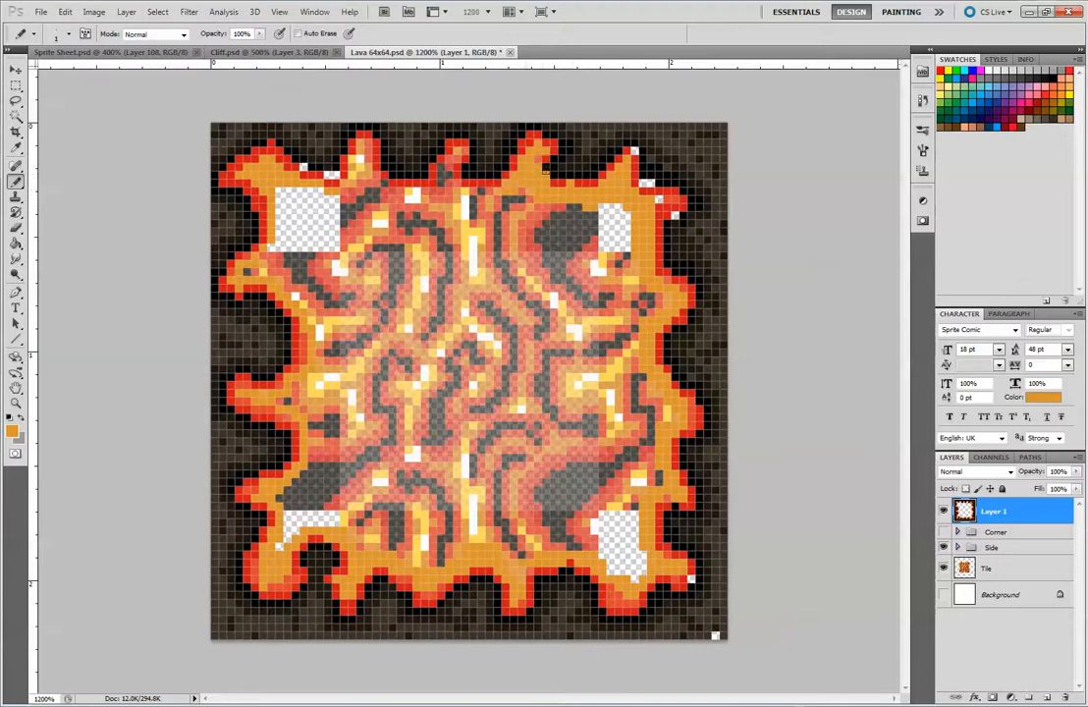
drag(459, 196, 523, 194)
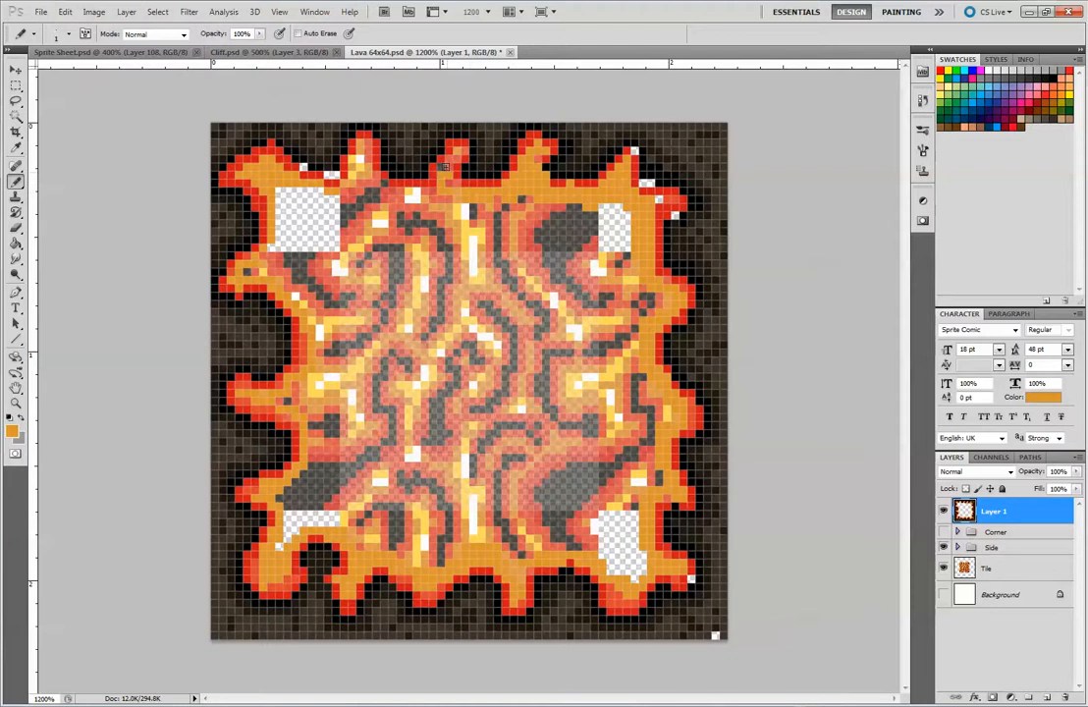
drag(455, 194, 369, 188)
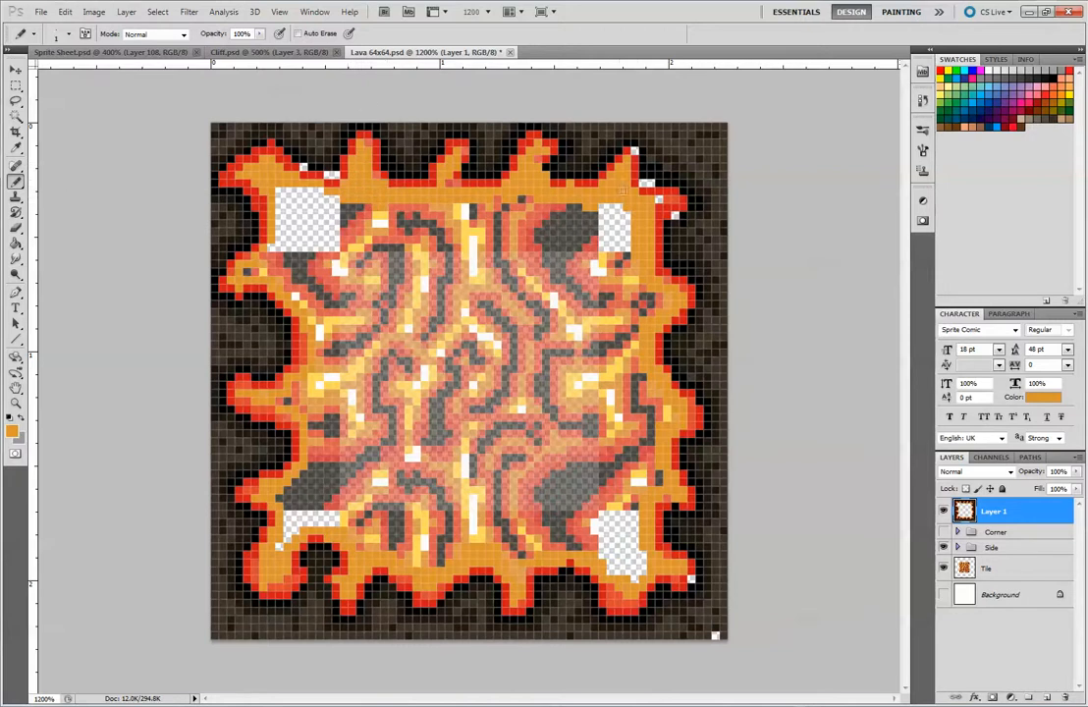
Fill the transparent gaps in the upper-right and upper-left lava edges with sampled reds and orange, and show the Corner group again.
alt+click(669, 194)
drag(640, 185, 648, 184)
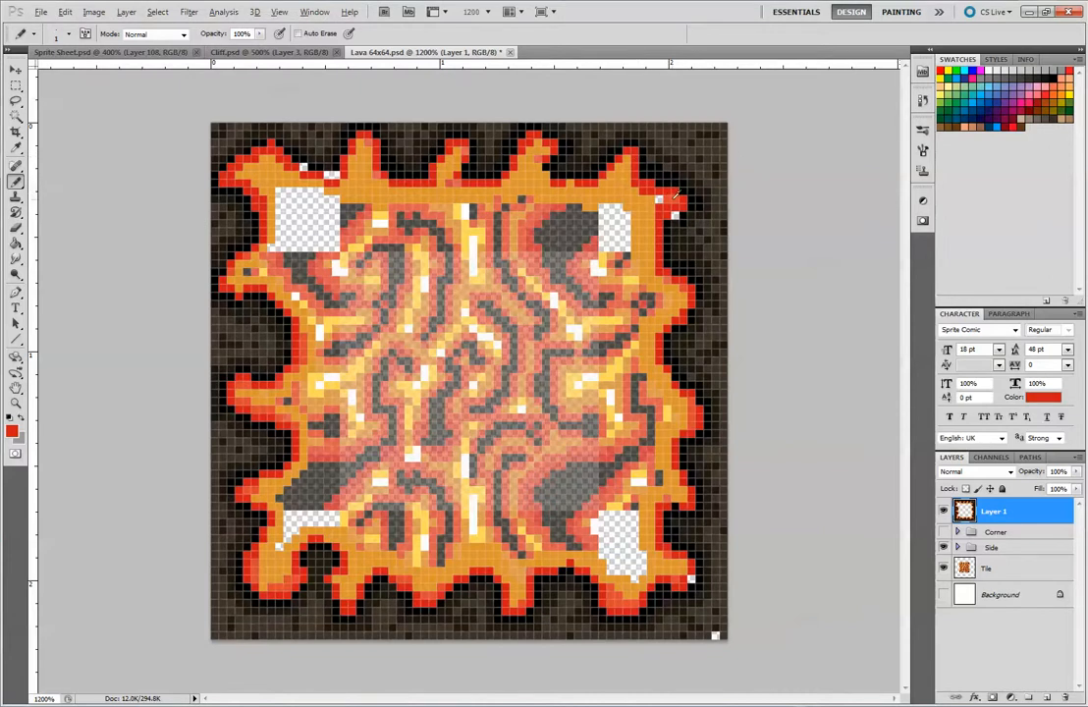
alt+click(670, 203)
click(660, 198)
alt+click(680, 210)
alt+click(668, 196)
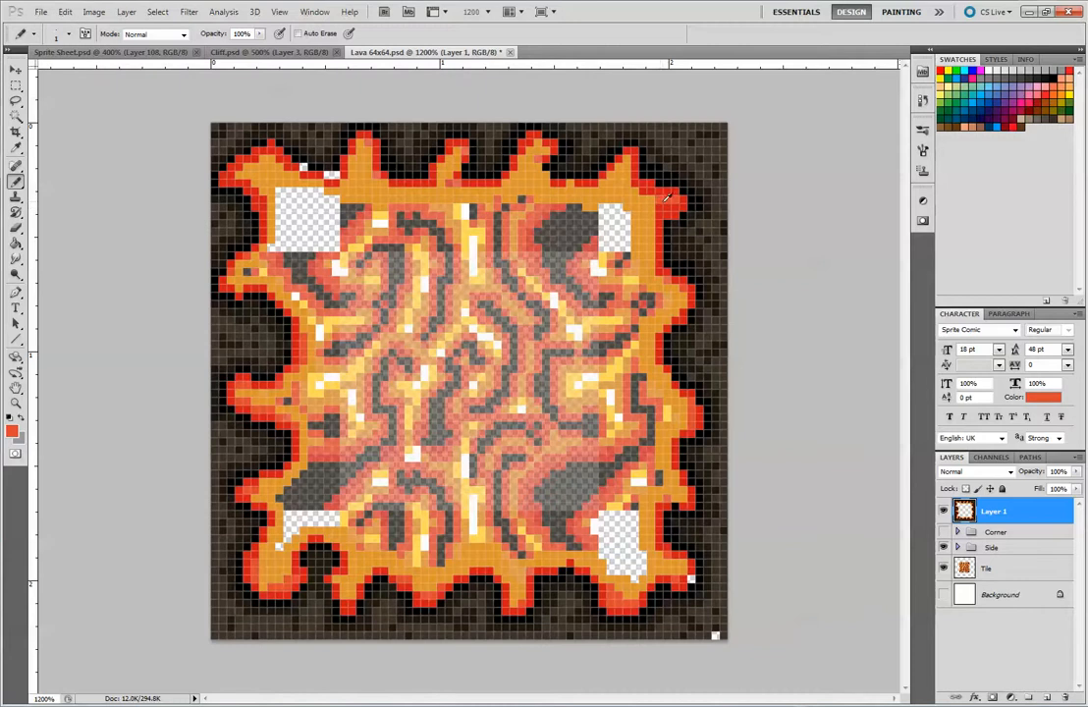
alt+click(673, 194)
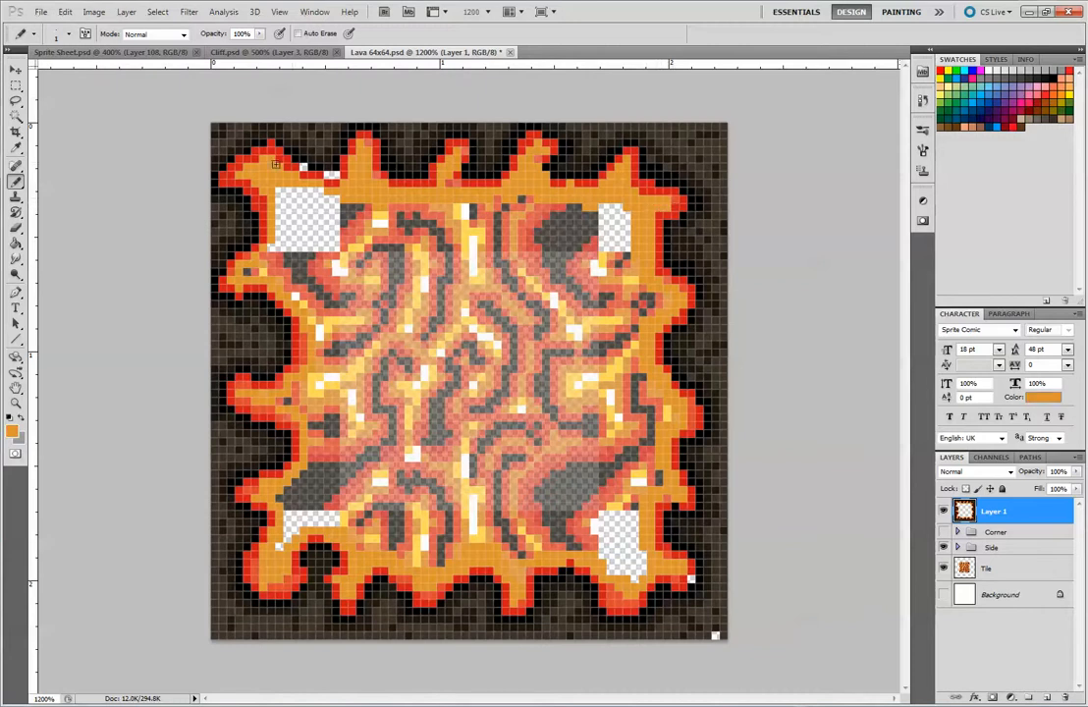
alt+click(273, 148)
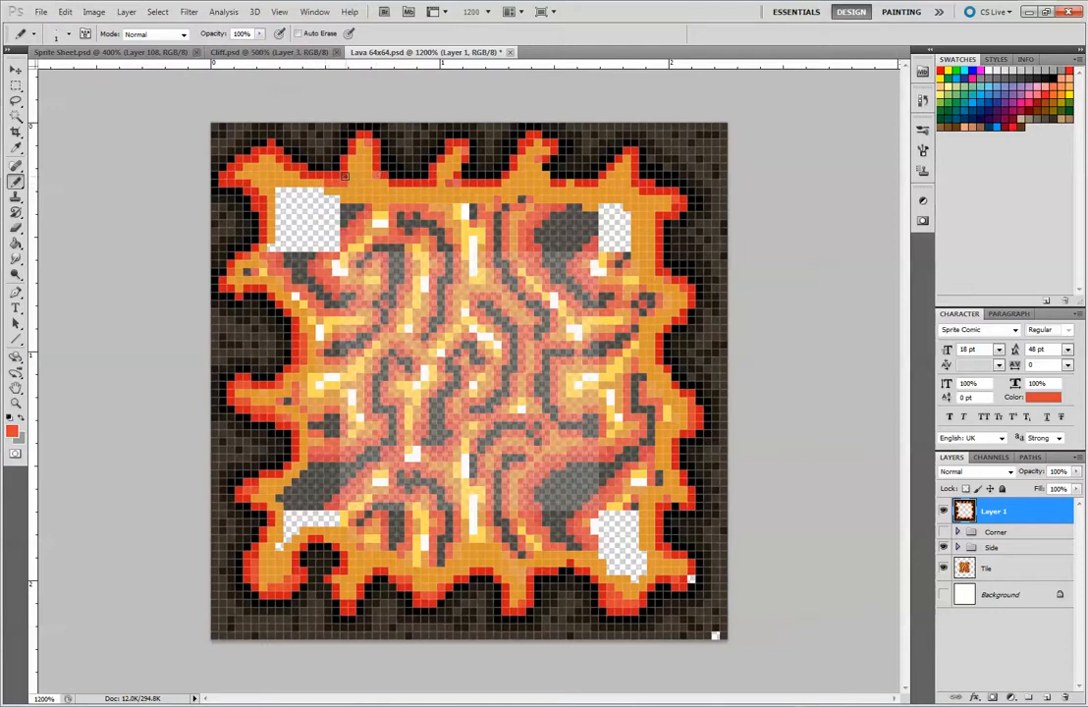
click(944, 532)
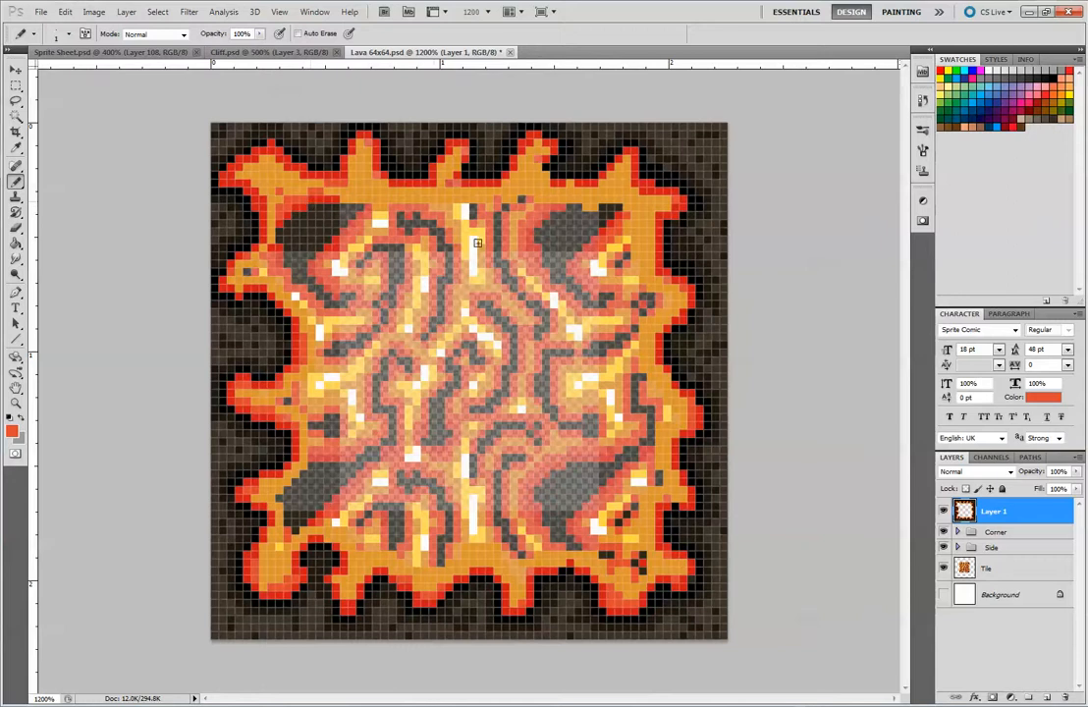
Sample bright yellow from the lava and highlight the upper-left spike, undoing the excess strokes to leave a small highlight.
alt+click(668, 402)
mouse_move(262, 177)
mouse_down()
mouse_move(288, 181)
mouse_move(279, 206)
mouse_up()
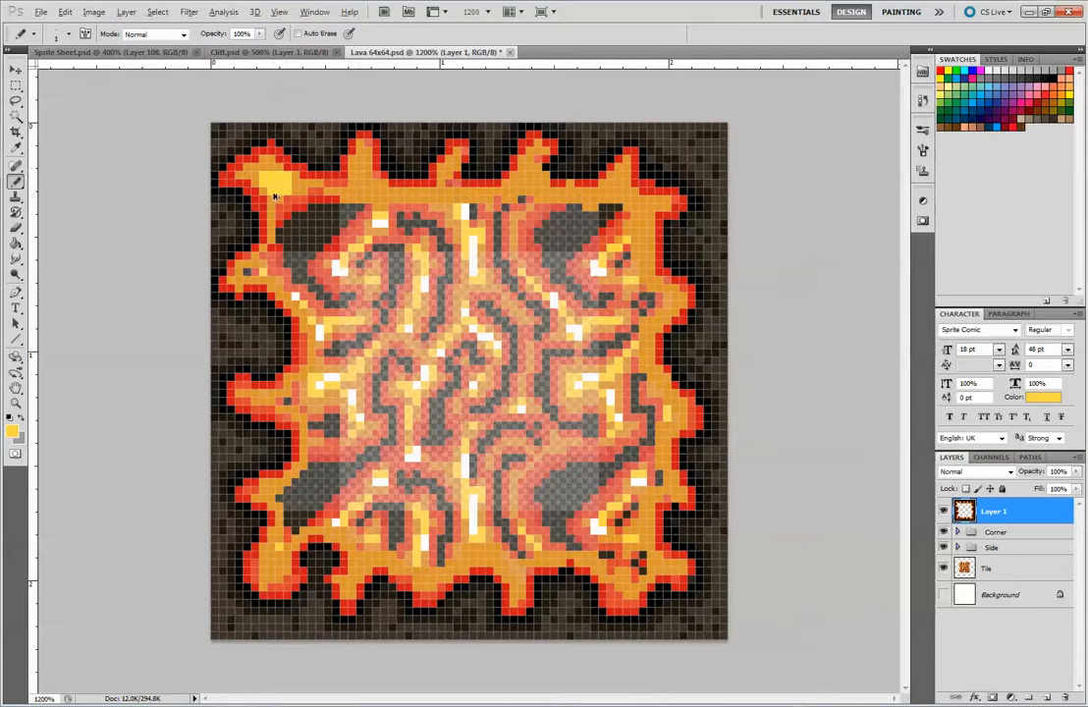
key(ctrl+alt+z)
key(ctrl+alt+z)
key(ctrl+alt+z)
key(ctrl+alt+z)
key(ctrl+alt+z)
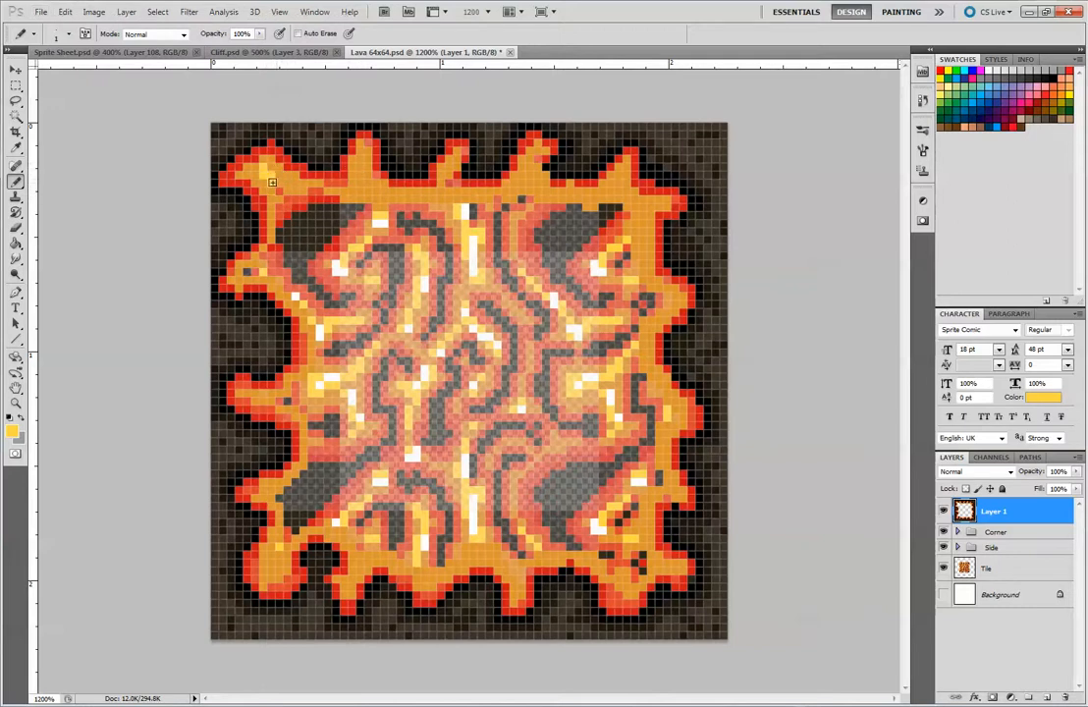
Paint yellow highlights in the left-side lava spikes, undoing and redrawing the one in the middle-left spike, and continue along the bottom spikes.
drag(247, 271, 257, 270)
drag(288, 399, 255, 400)
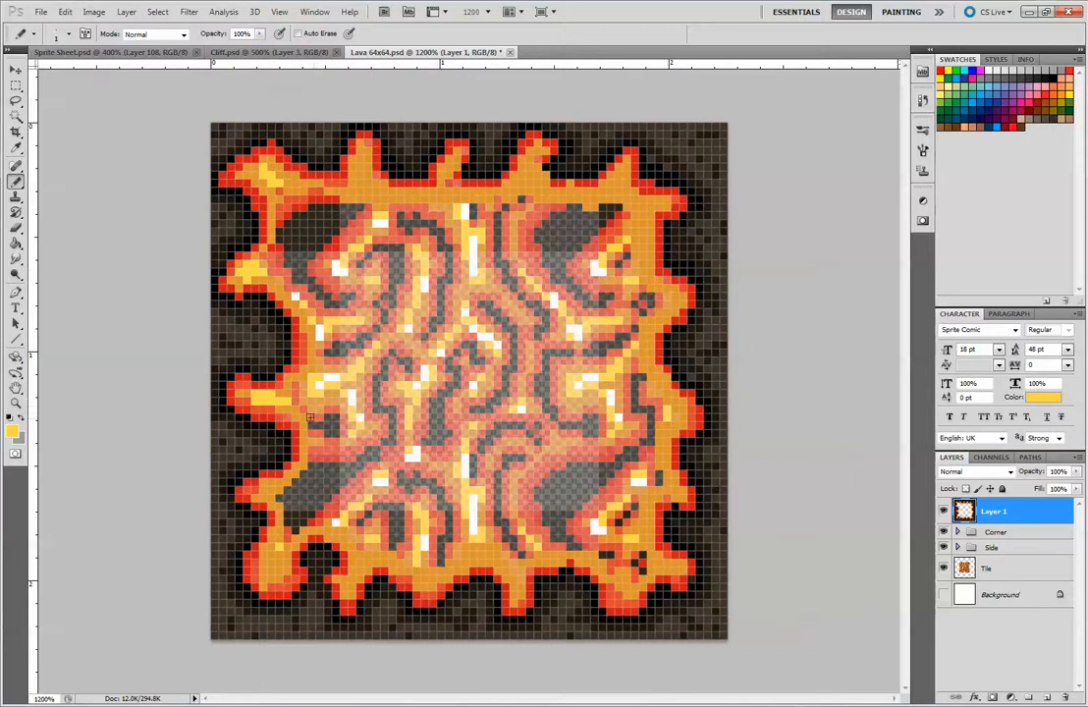
key(ctrl+alt+z)
key(ctrl+alt+z)
drag(264, 393, 294, 398)
click(264, 400)
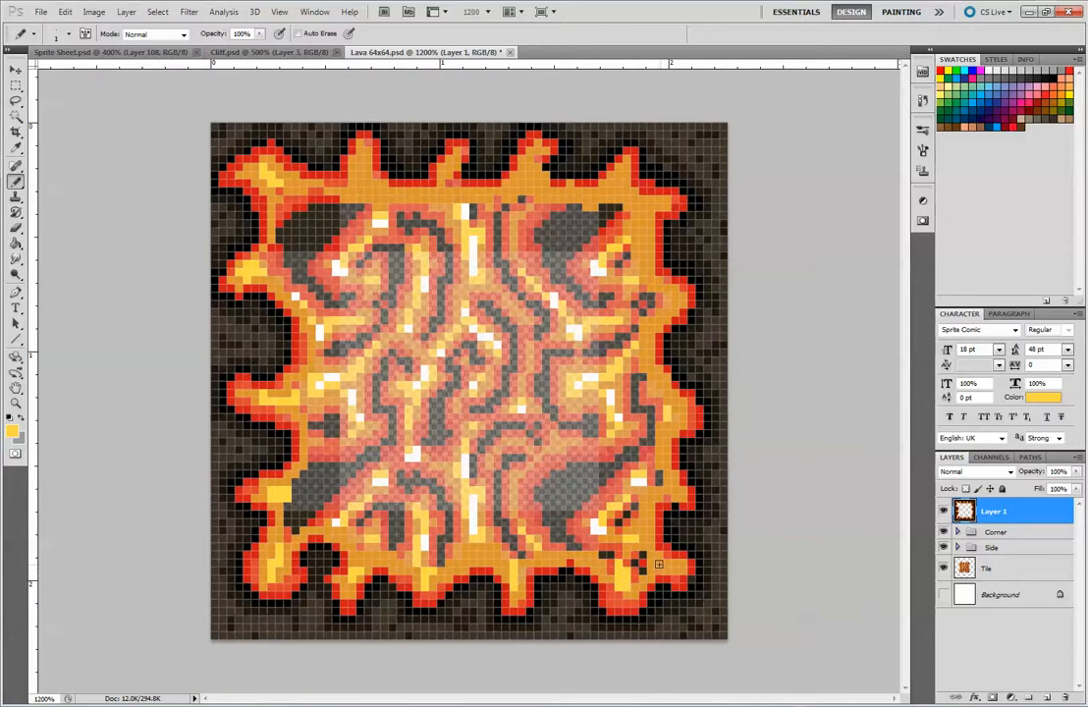
Add matching yellow highlights to the lower-right corner, the right-side spikes and the spikes along the top edge.
drag(634, 566, 648, 534)
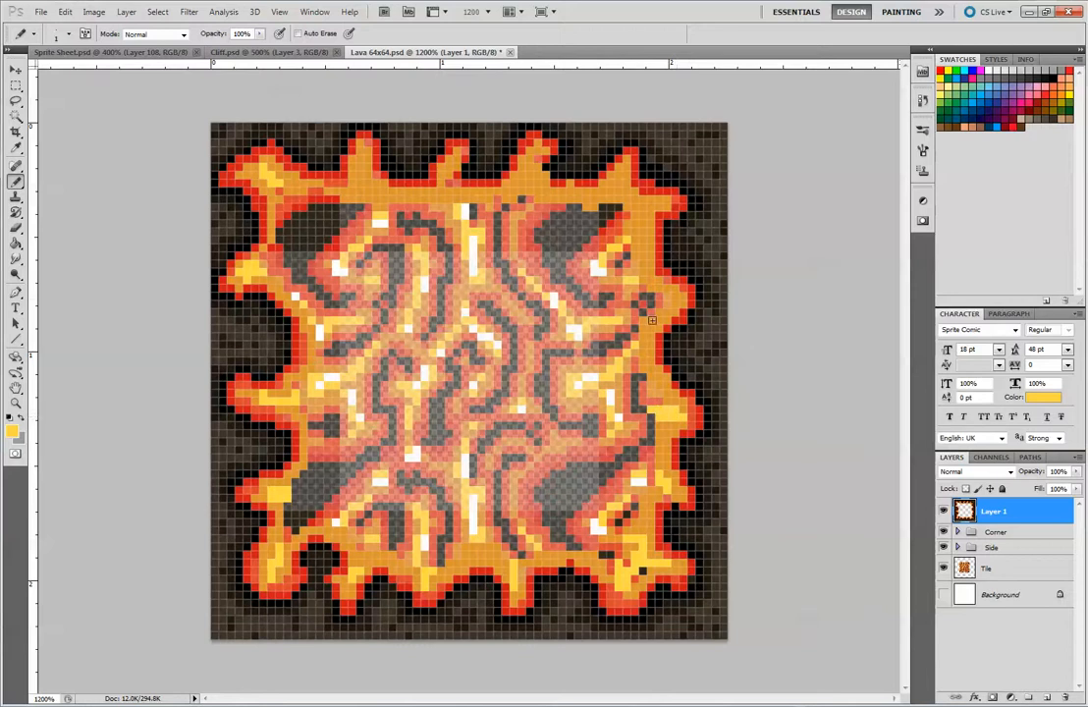
drag(669, 300, 643, 301)
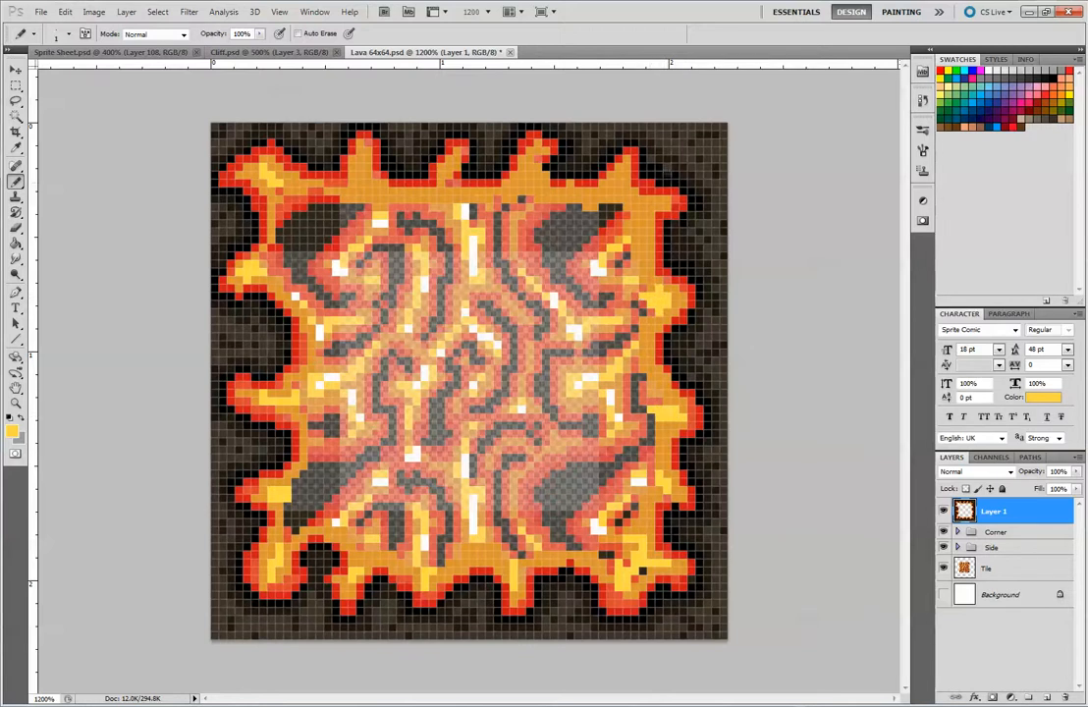
drag(652, 199, 640, 206)
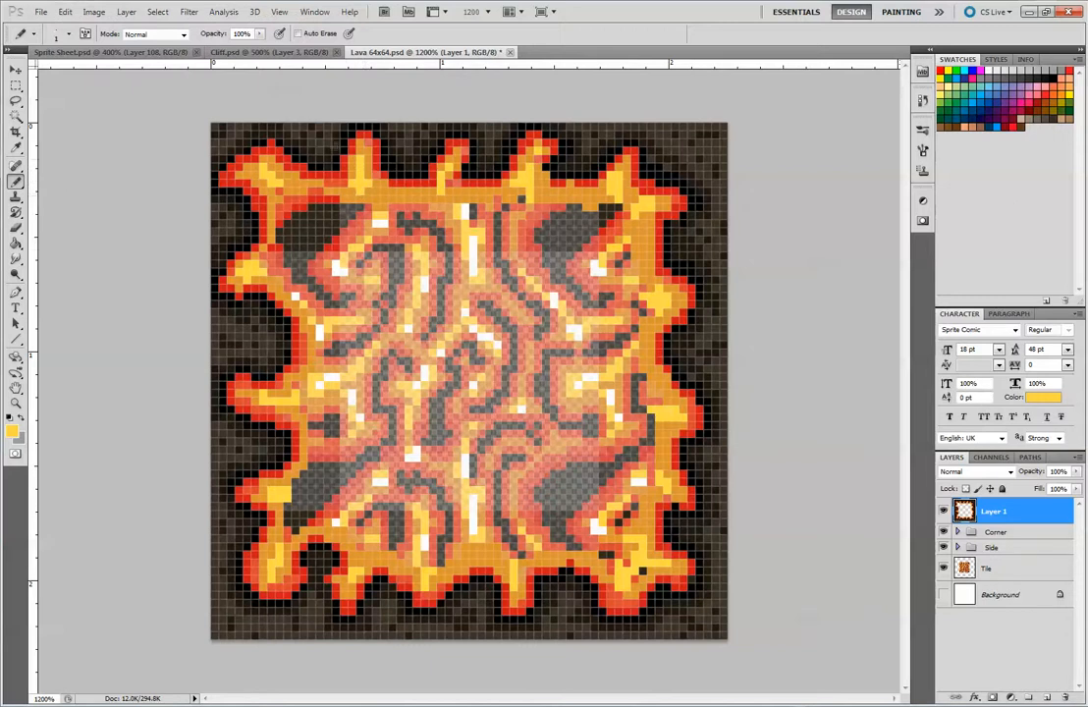
Set the Side group's opacity to 100%.
click(1048, 531)
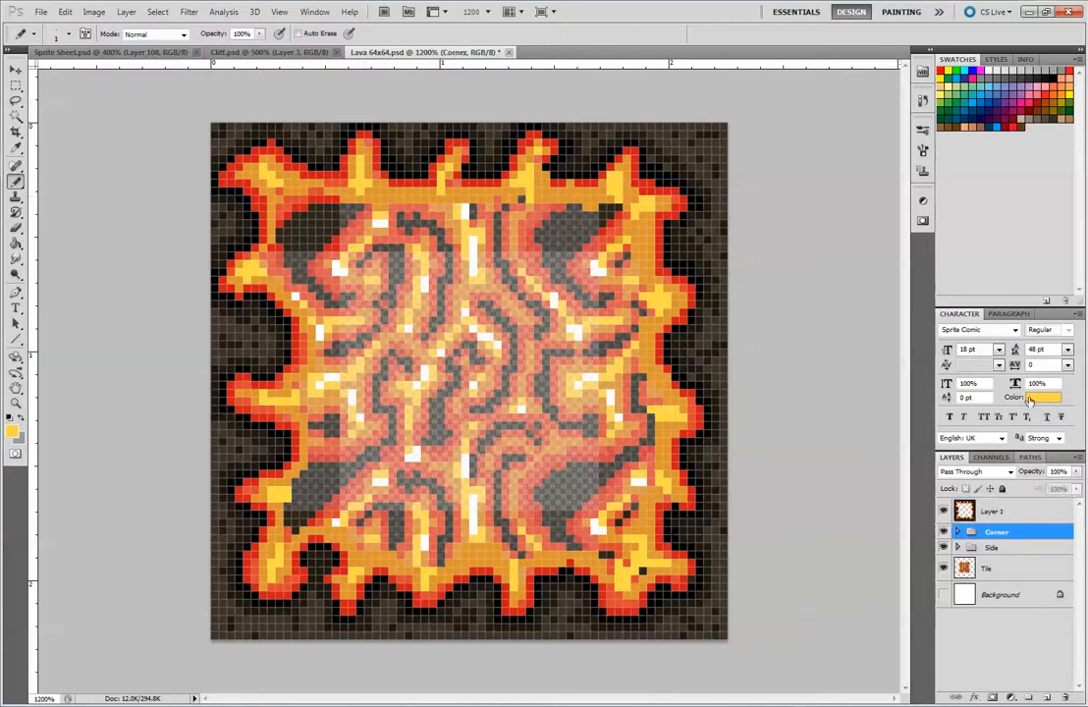
click(1017, 547)
click(1077, 472)
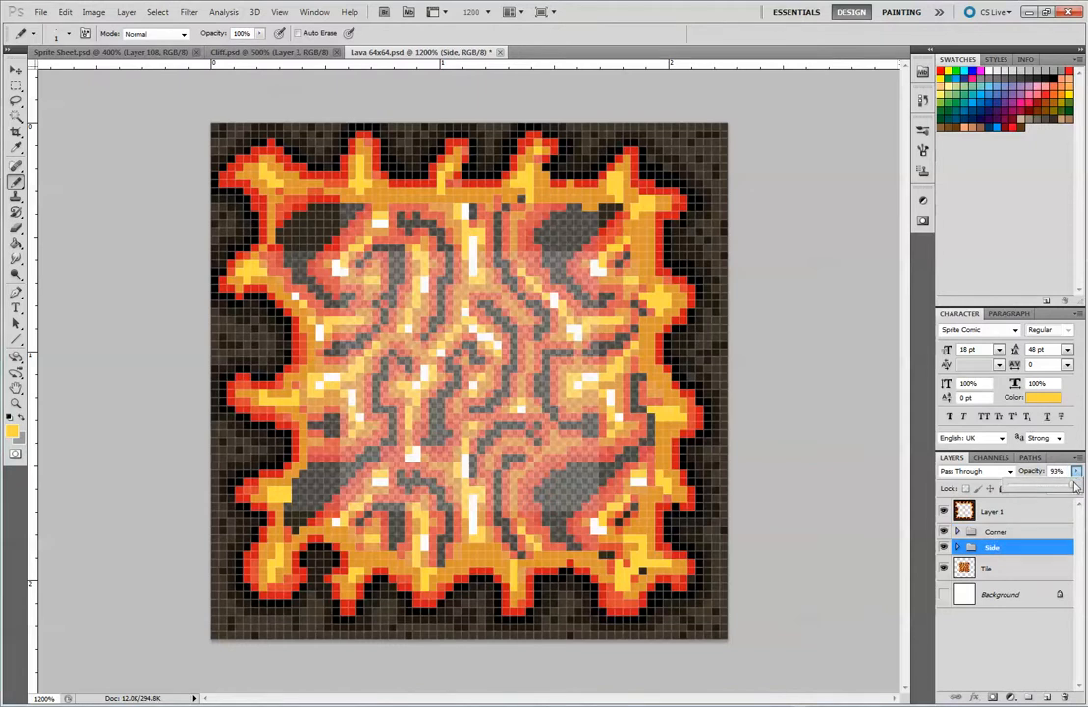
drag(1072, 485, 1081, 484)
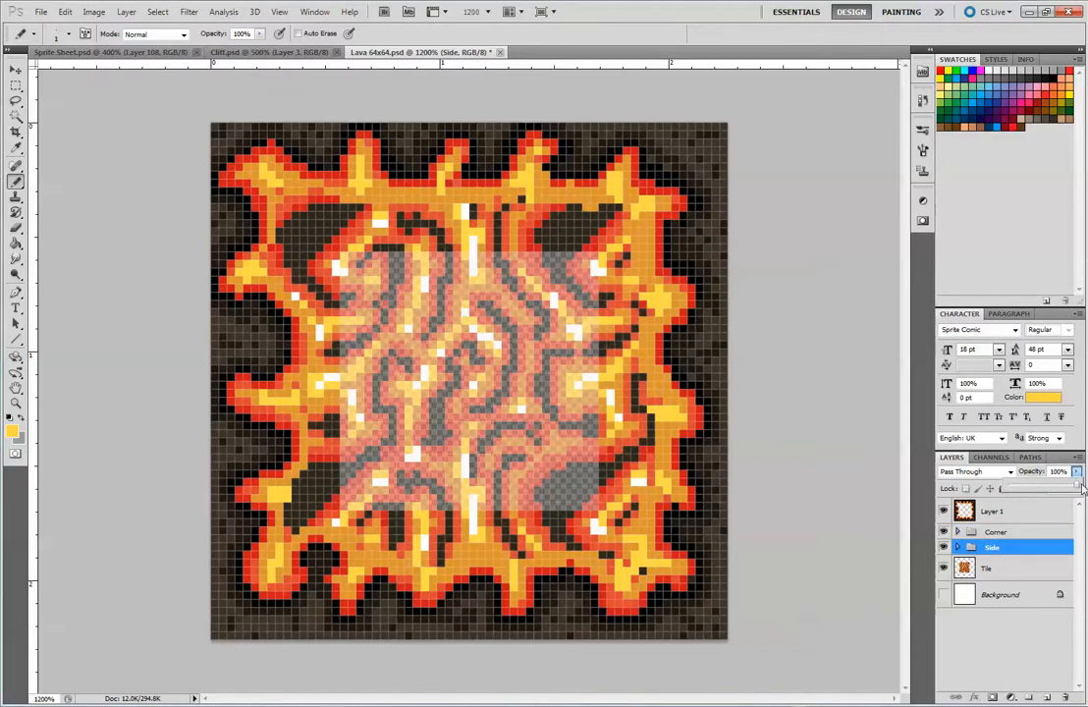
Try the Tile layer at 100% and at 70% opacity.
click(1013, 566)
click(1076, 473)
drag(1074, 491, 1081, 489)
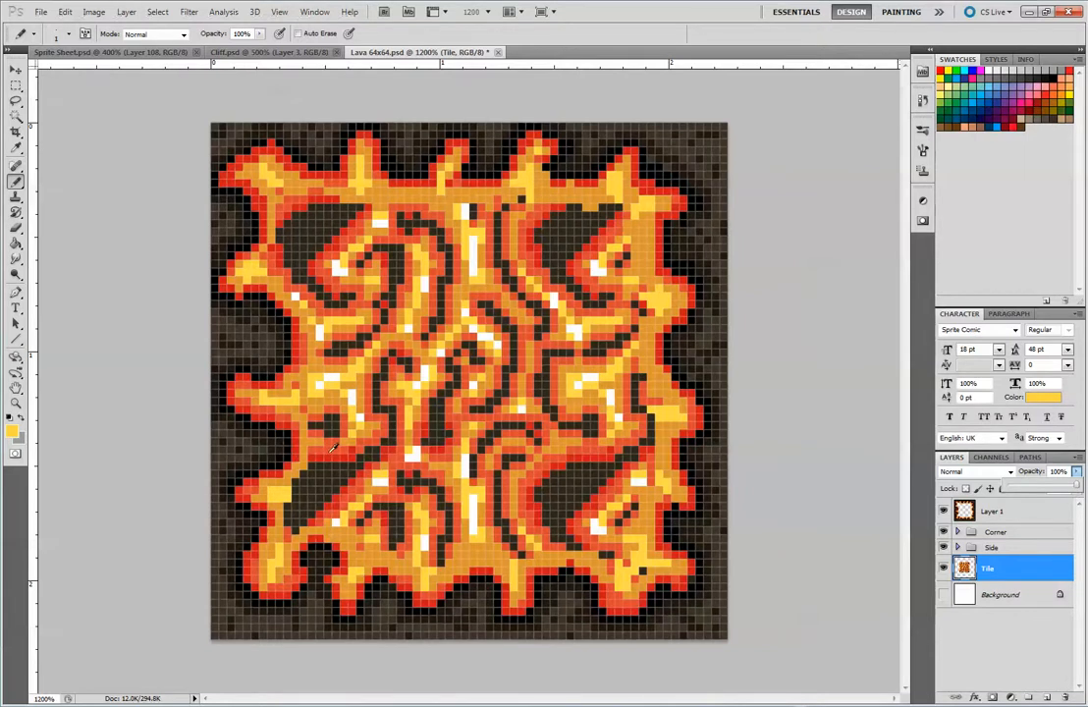
key(alt)
drag(1070, 488, 1057, 488)
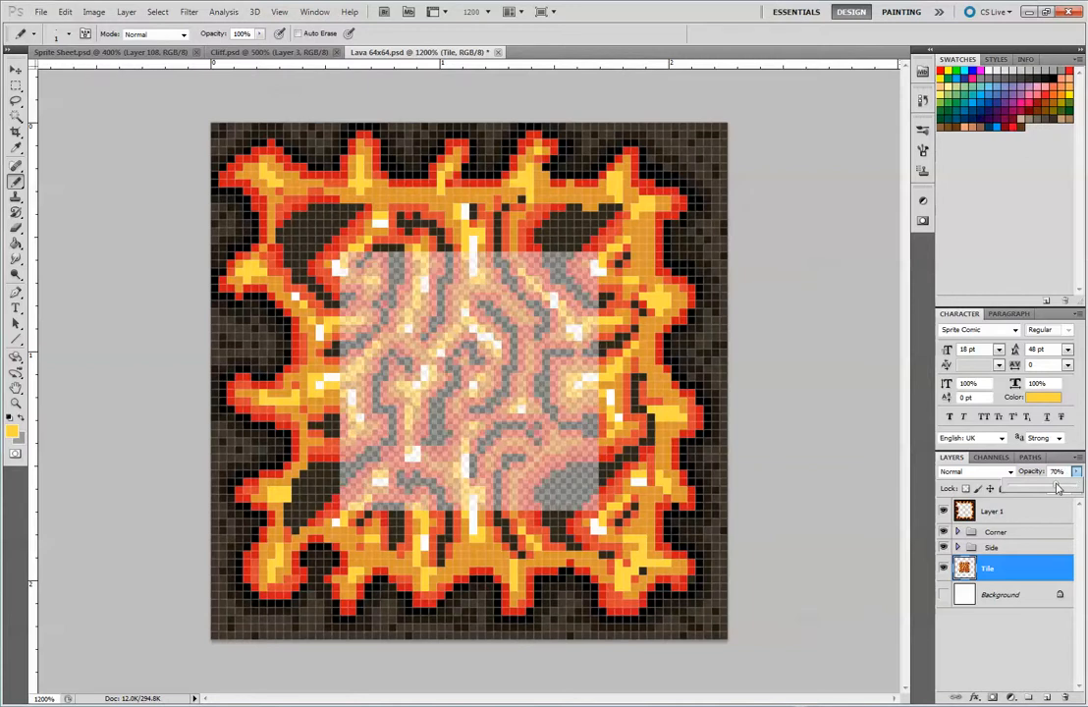
key(alt)
Sample white from the lava, undo the Tile opacity change, and paint small white highlights in the spikes around the edge on Layer 1.
alt+click(328, 380)
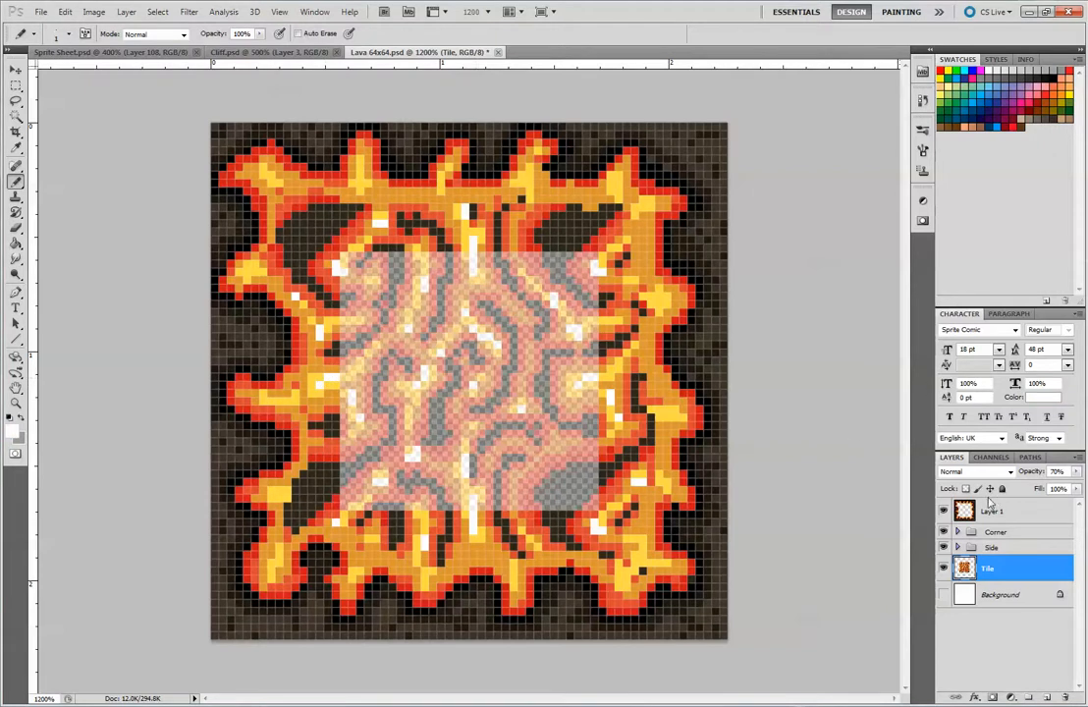
key(ctrl+z)
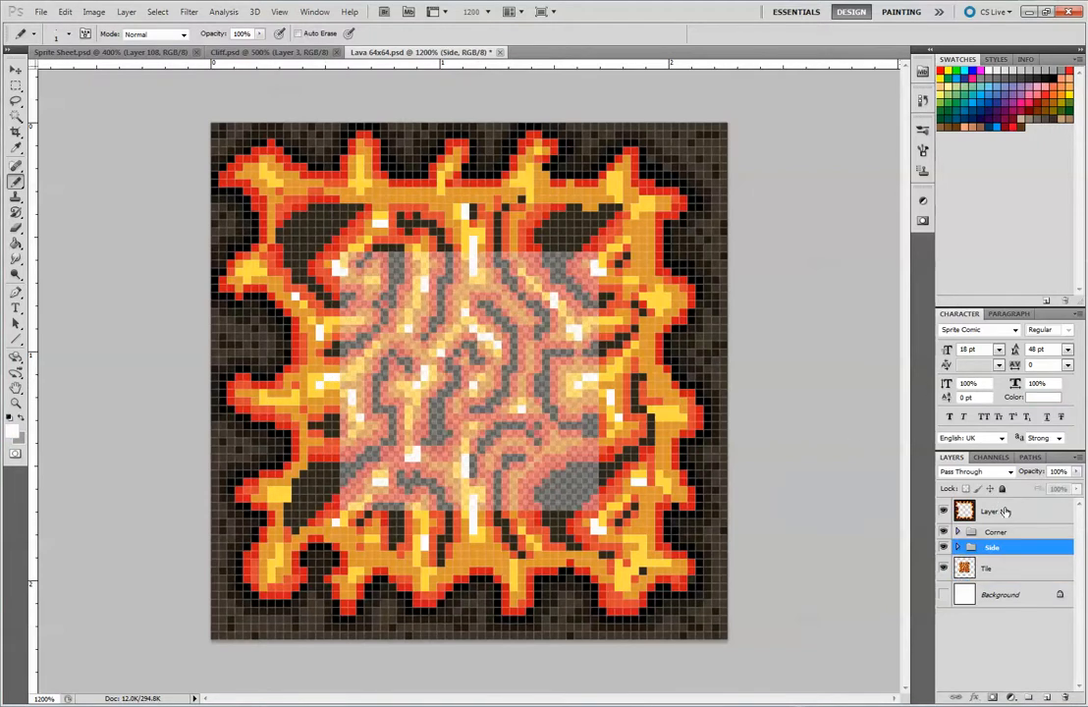
click(1002, 516)
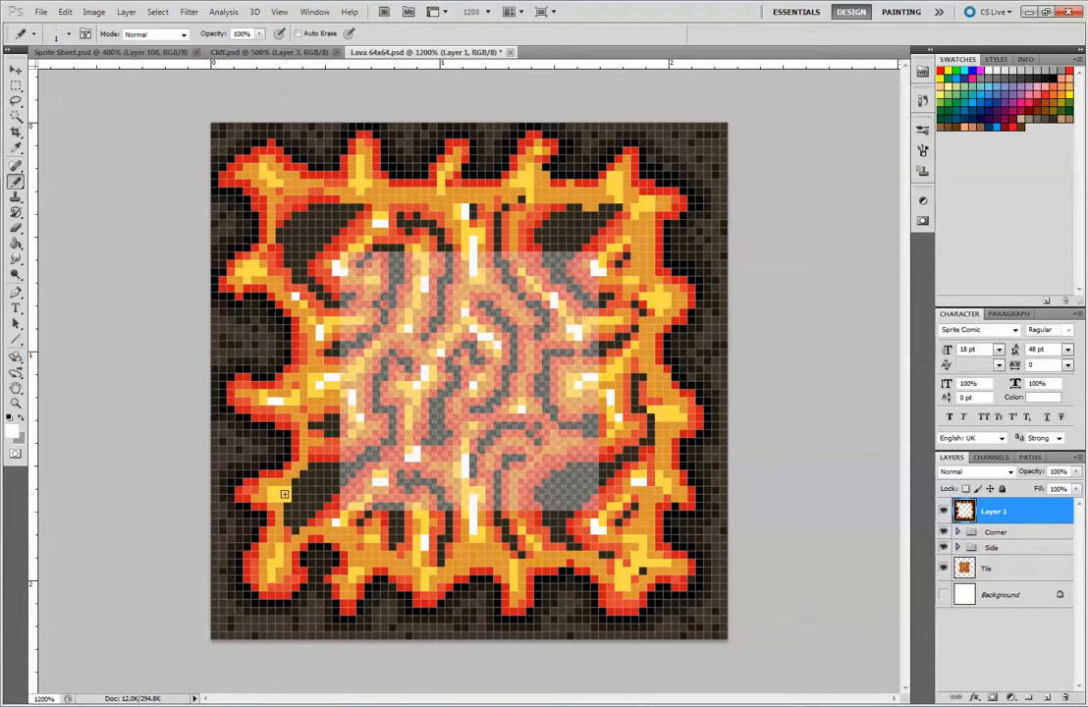
drag(280, 498, 295, 498)
drag(271, 562, 279, 547)
drag(426, 571, 425, 579)
click(443, 572)
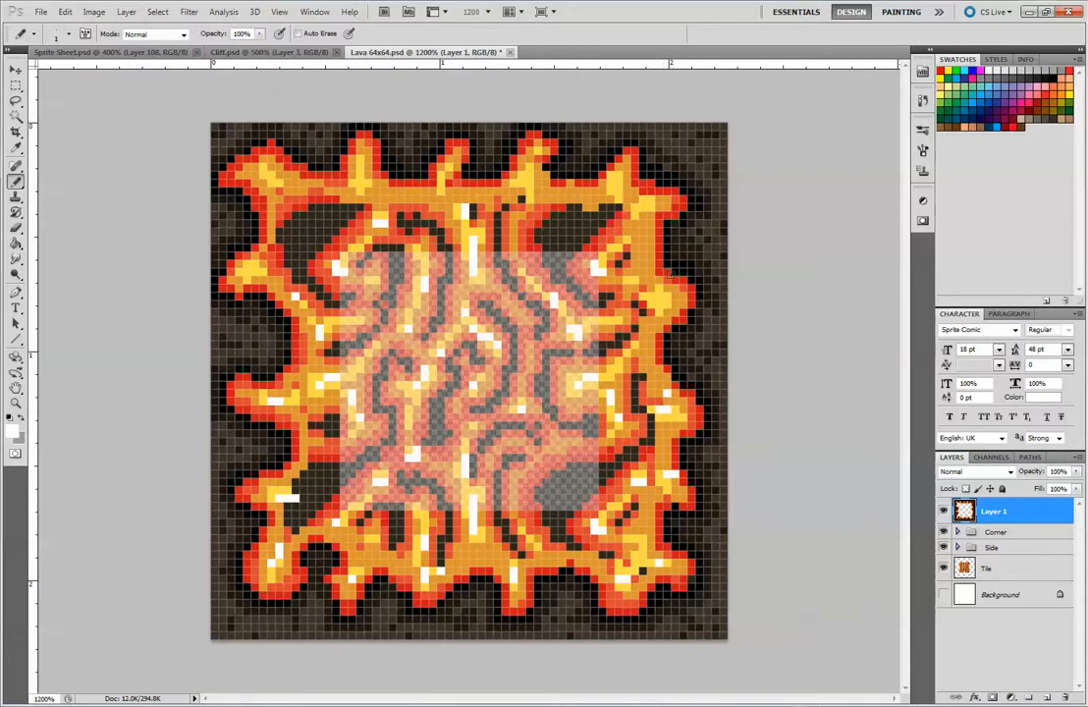
click(637, 202)
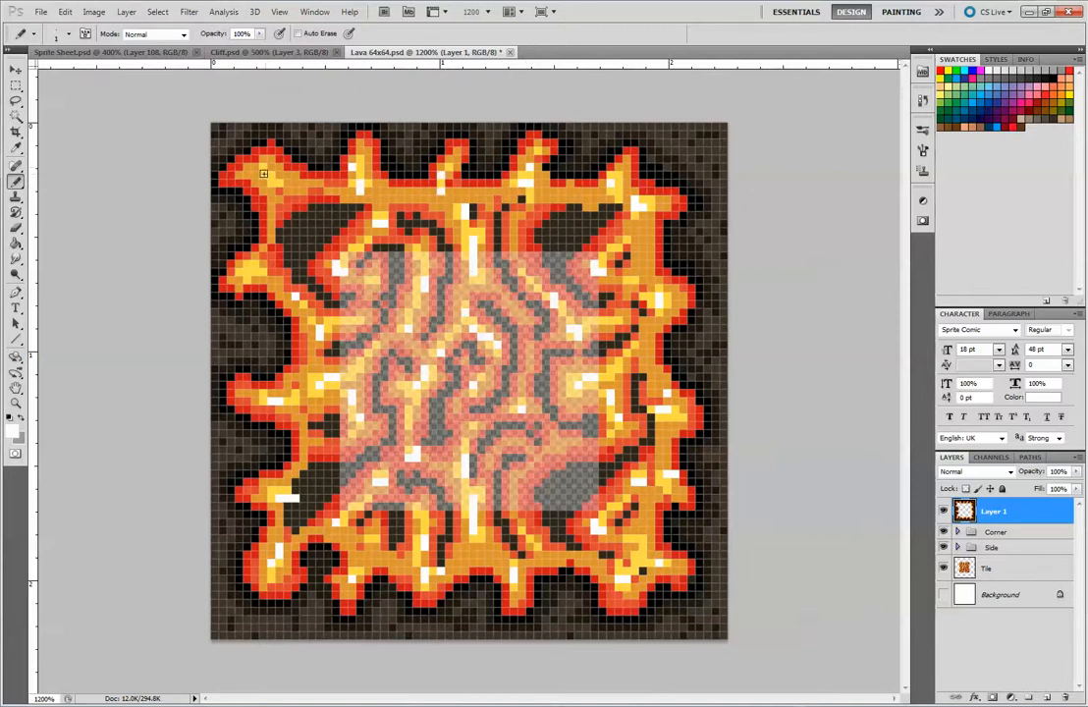
drag(240, 272, 263, 264)
Sample the dark brown of the upper-left patch and lower the Side group's opacity to 60%.
alt+click(325, 215)
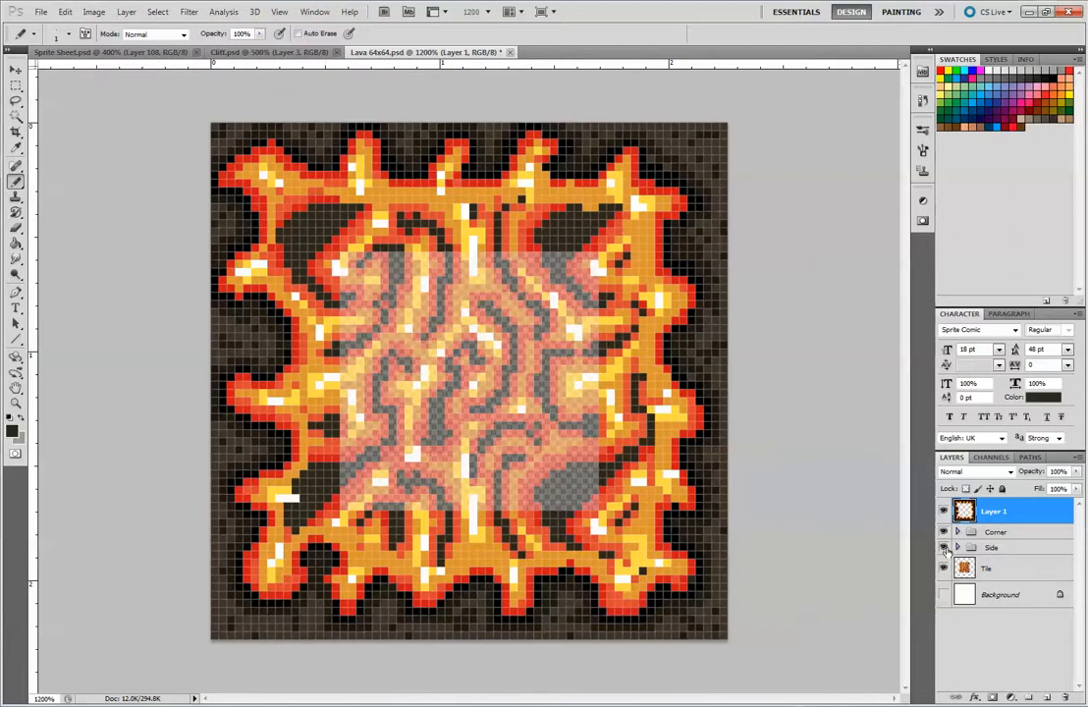
click(992, 547)
click(1076, 471)
drag(1056, 491, 1053, 491)
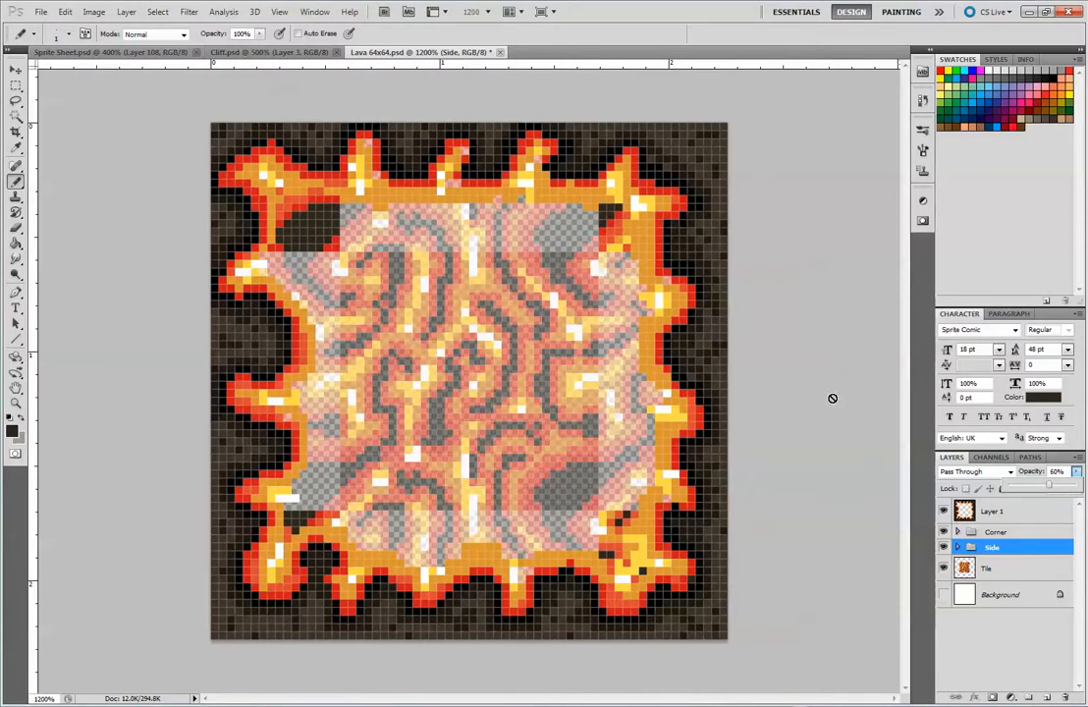
Extend the upper-left dark patch at its upper corner on Layer 1 and edge it with red sampled from the nearby lava.
click(1025, 513)
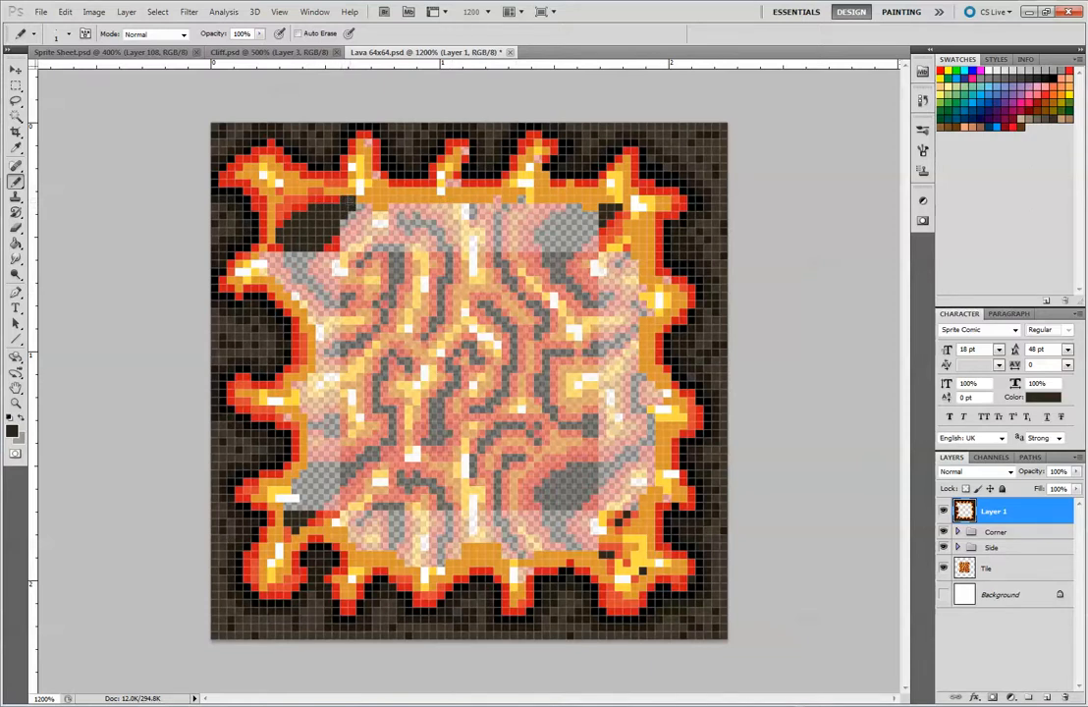
key(ctrl+z)
click(342, 205)
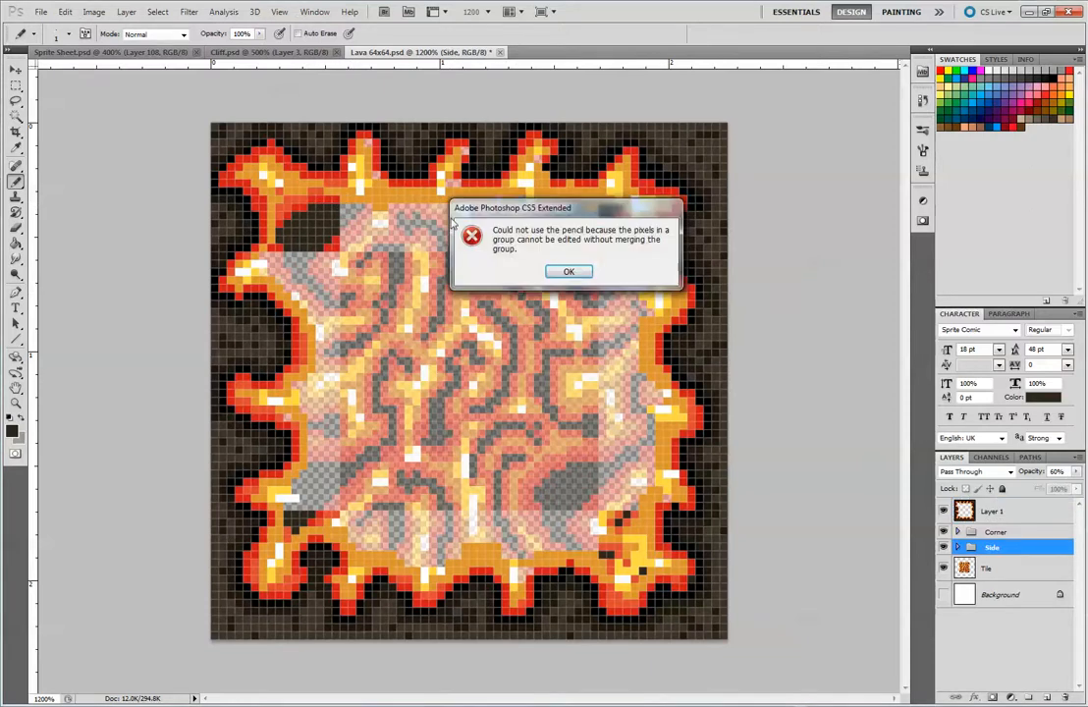
key(Return)
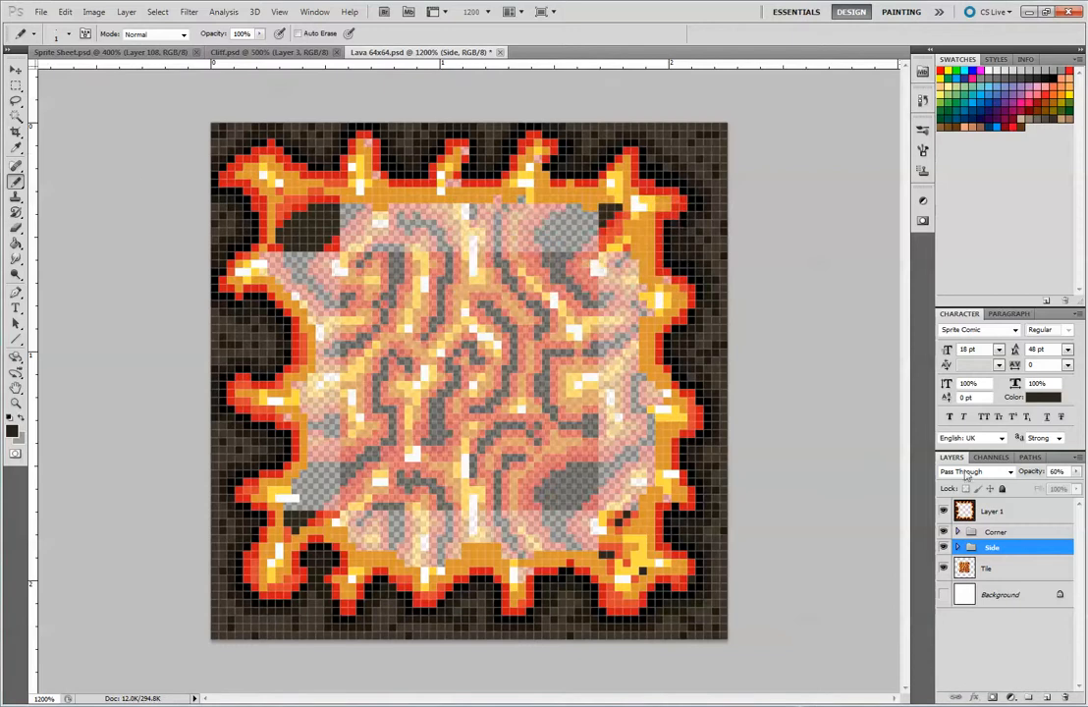
click(1019, 512)
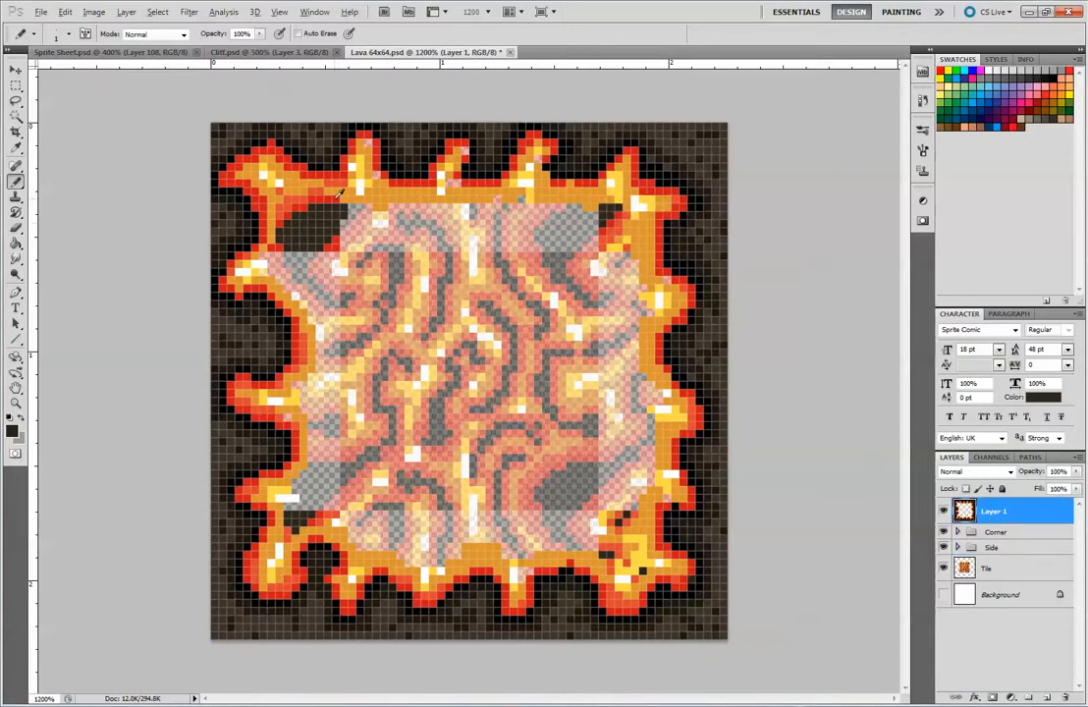
alt+click(294, 171)
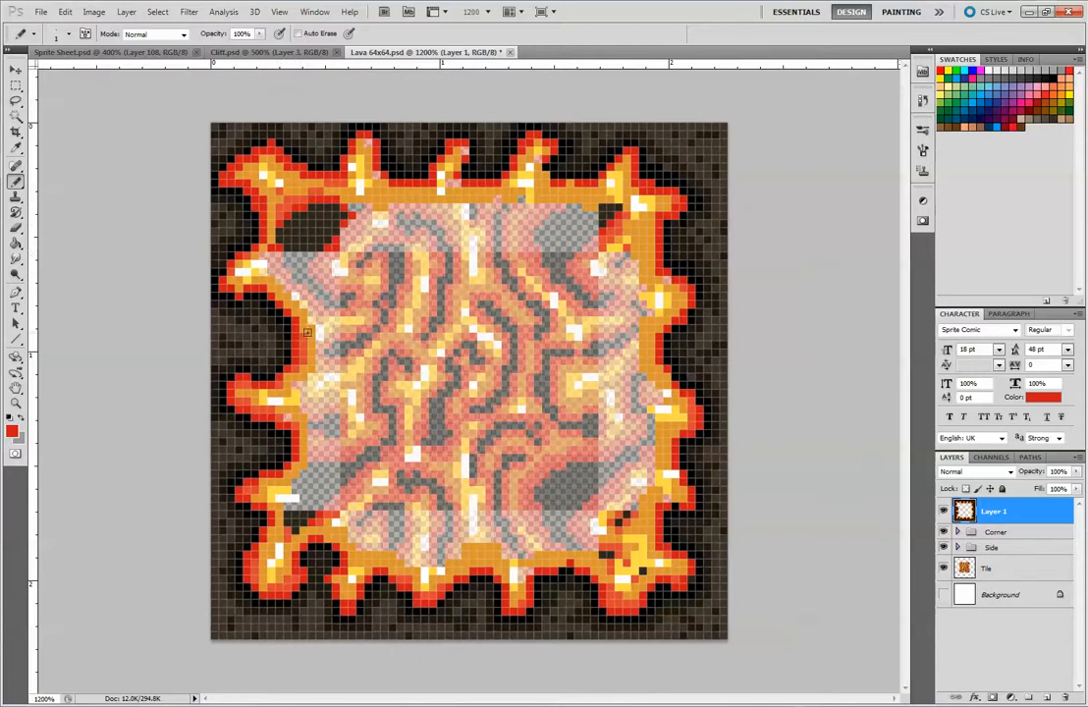
Extend the upper-right dark patch along its upper edge with sampled dark brown and outline it with sampled red.
alt+click(609, 206)
drag(581, 201, 603, 204)
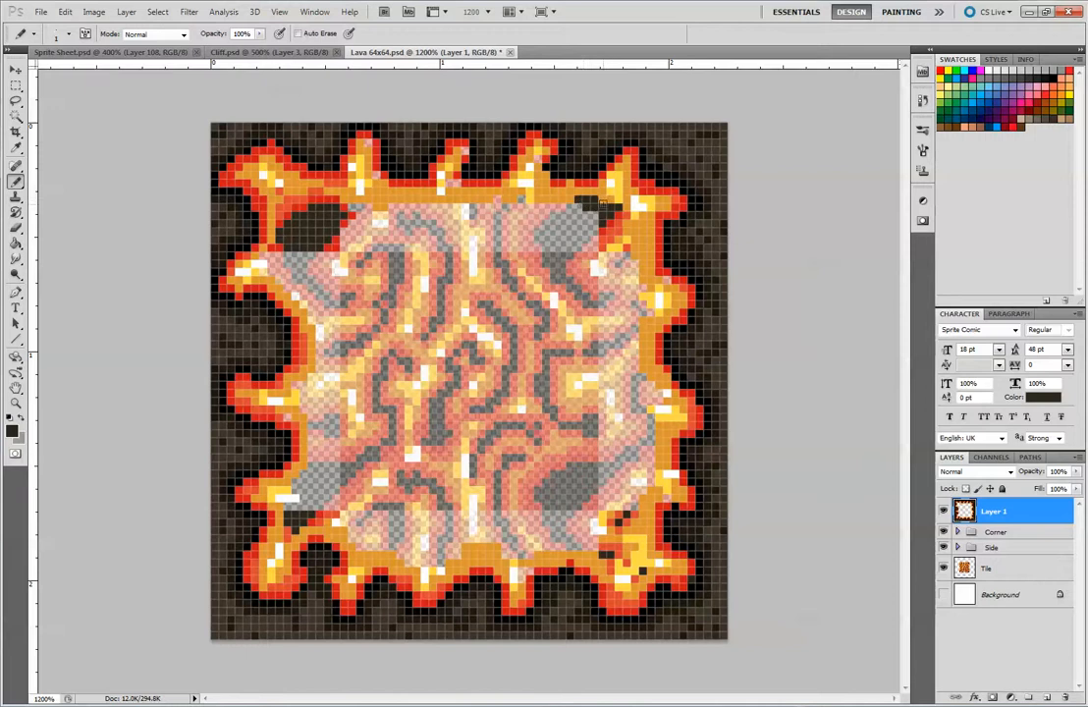
click(591, 204)
click(578, 202)
alt+click(621, 208)
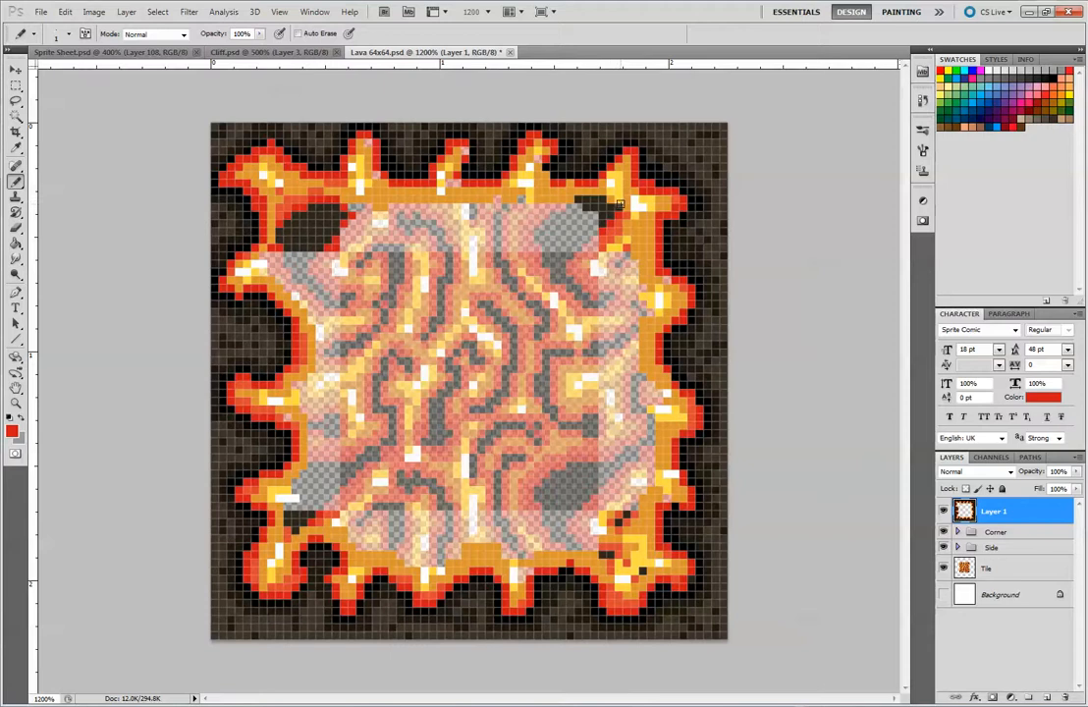
click(616, 201)
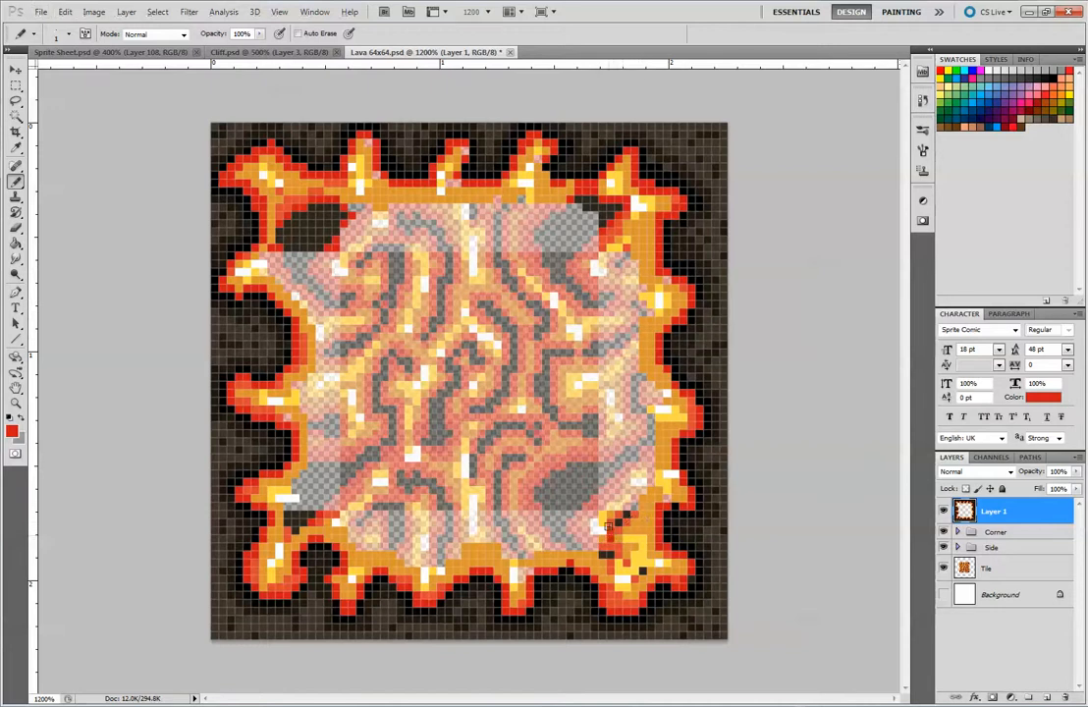
Draw a dark brown crack in the lower-right corner of the lava and surround it with sampled red tones.
alt+click(619, 521)
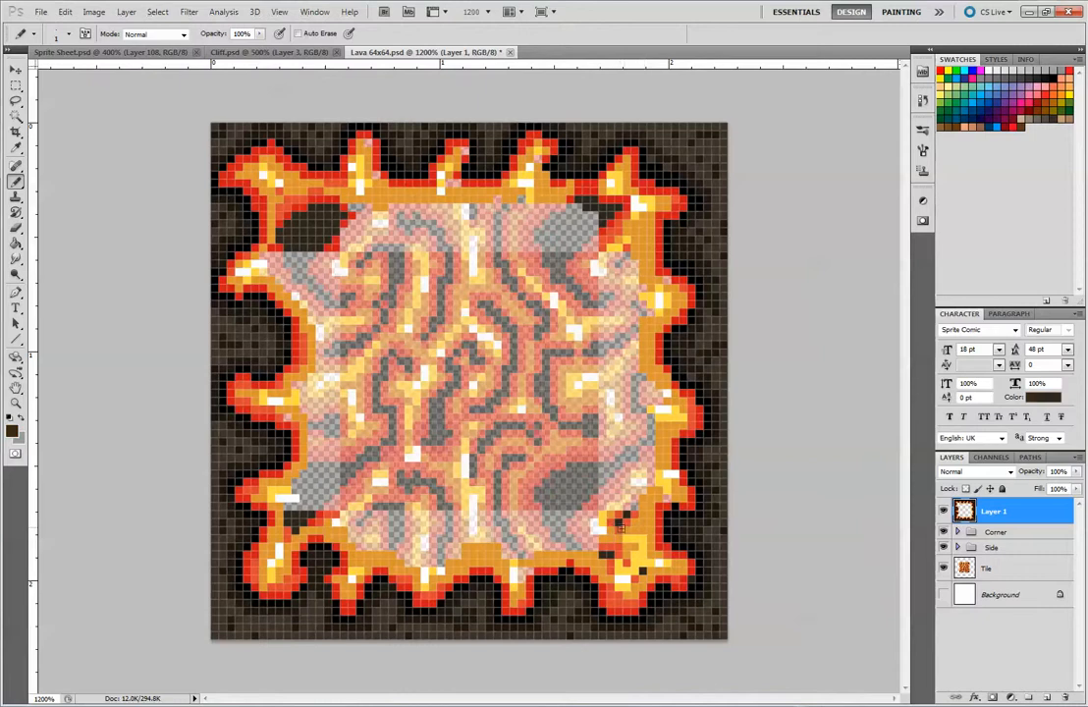
drag(614, 524, 640, 526)
alt+click(681, 557)
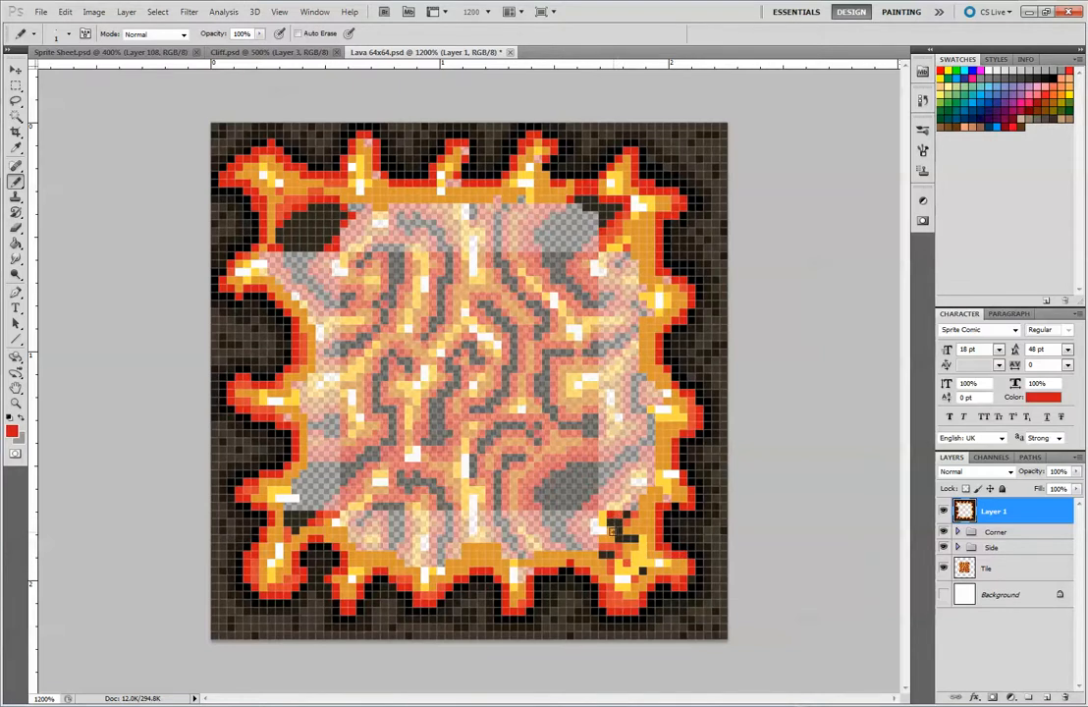
drag(640, 568, 610, 533)
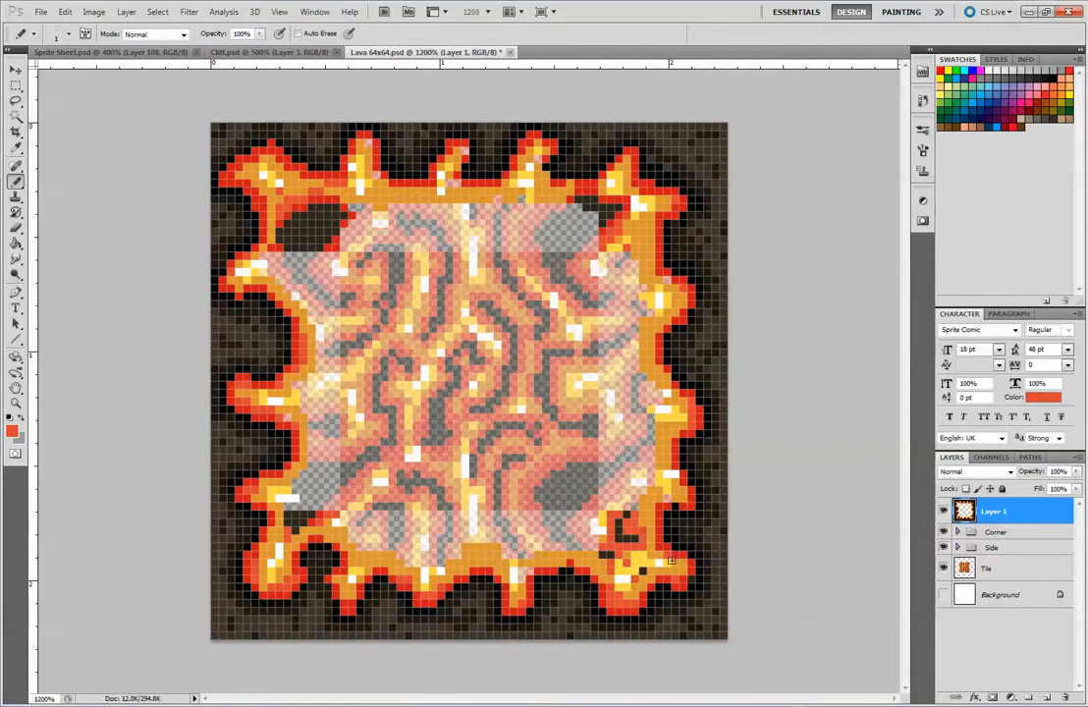
Cover the stray dark pixels in the lower-right corner with sampled yellow and blend the surrounding area with sampled orange and red.
alt+click(647, 581)
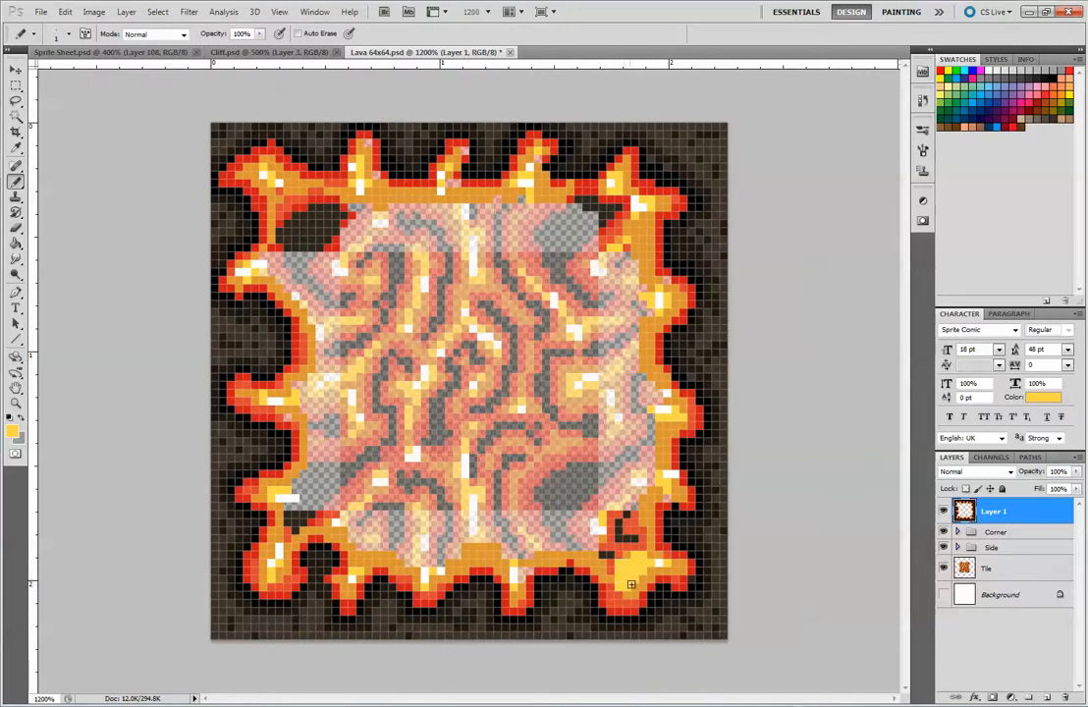
alt+click(616, 581)
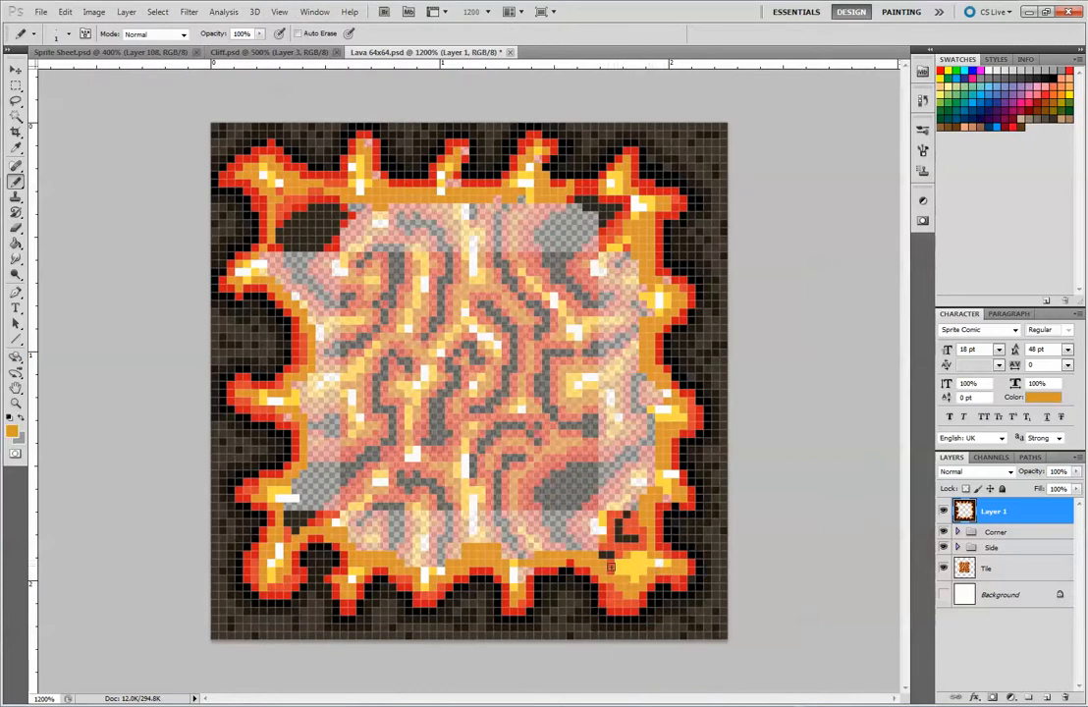
alt+click(608, 565)
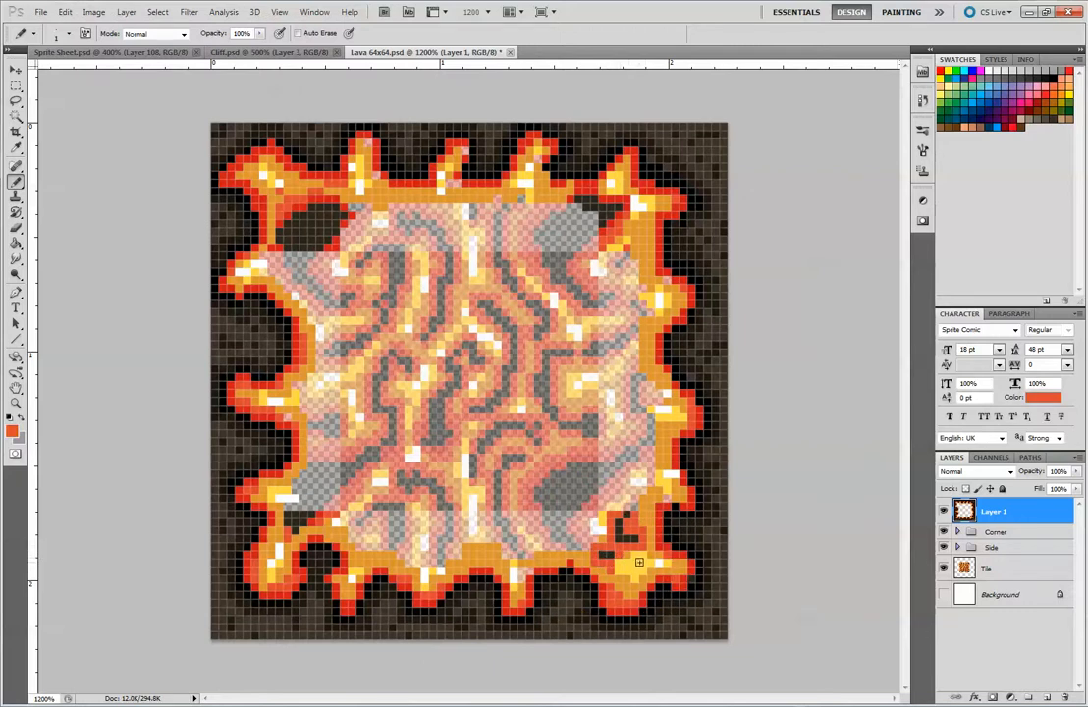
Replace the white highlight at the inner end of the lower-left lava spike with sampled orange and dark brown pixels on Layer 1.
alt+click(315, 486)
alt+click(278, 507)
alt+click(289, 489)
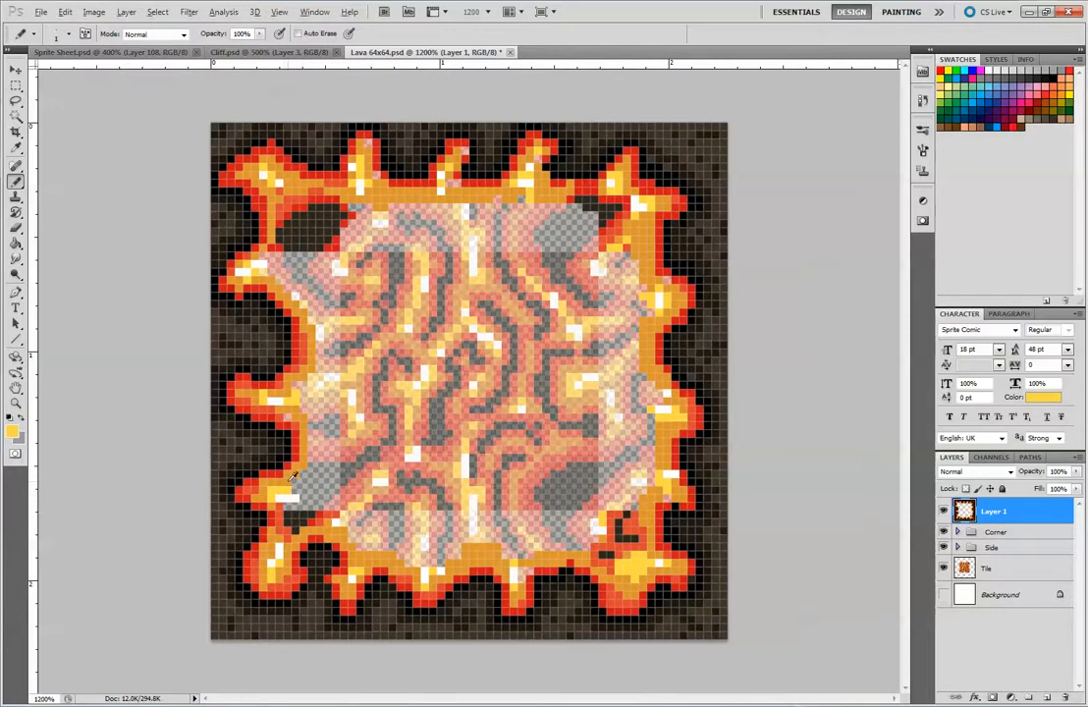
alt+click(290, 498)
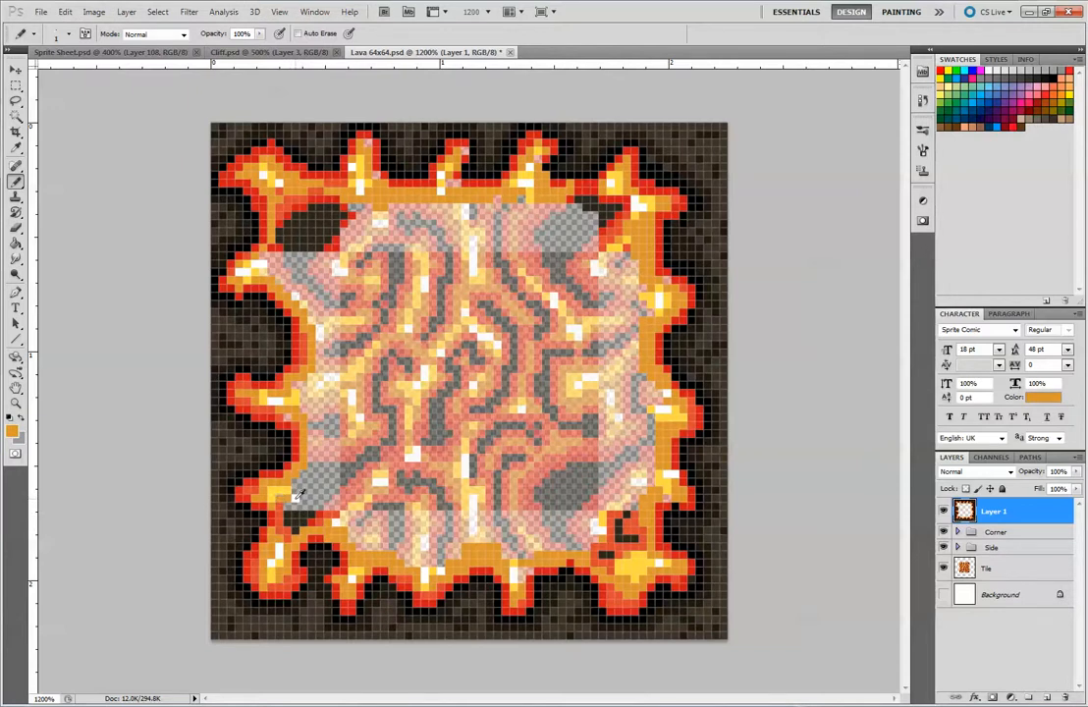
alt+click(287, 475)
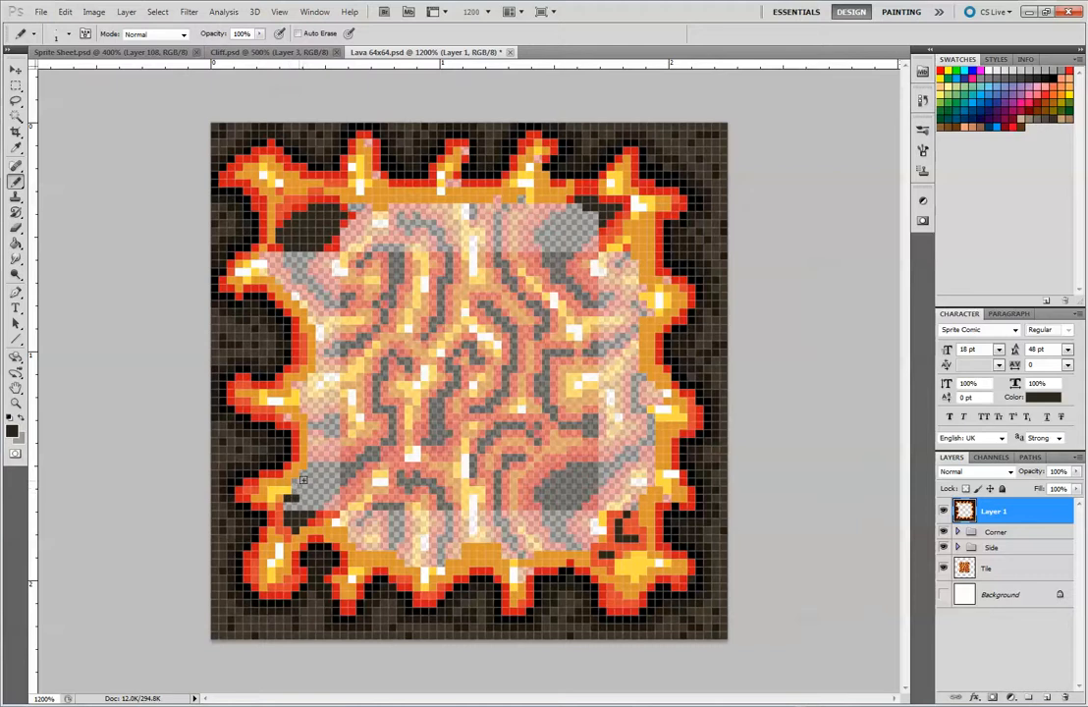
Repaint a white highlight inside the lower-left lava spike and blend around the dark pixels with sampled orange and red.
alt+click(281, 547)
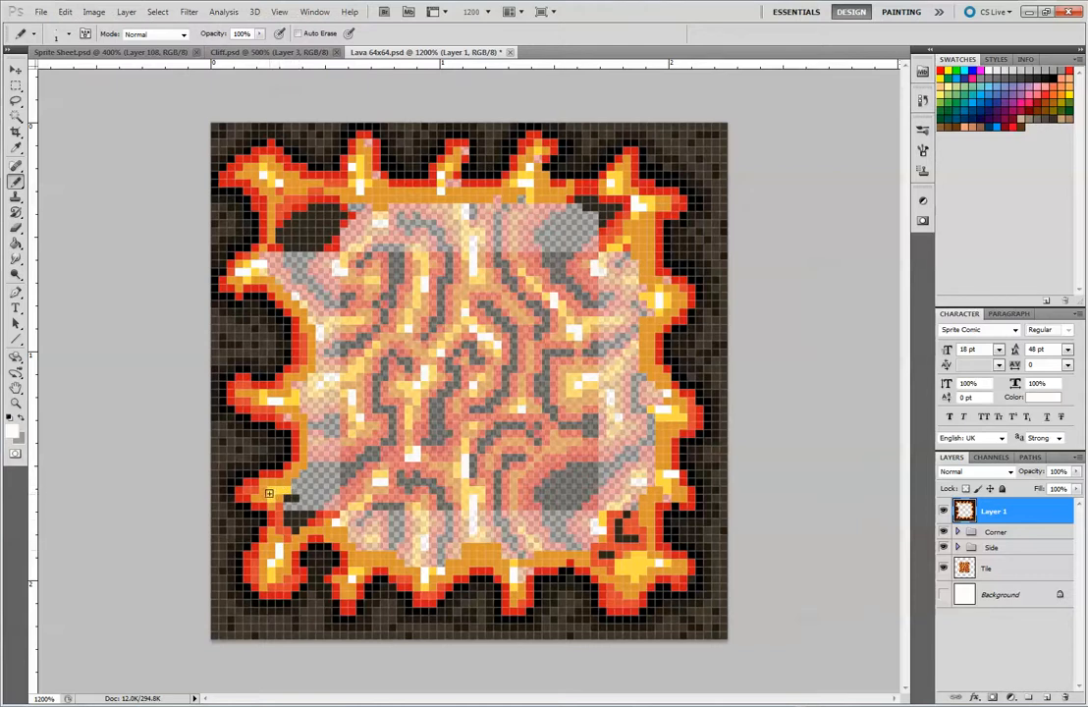
alt+click(284, 488)
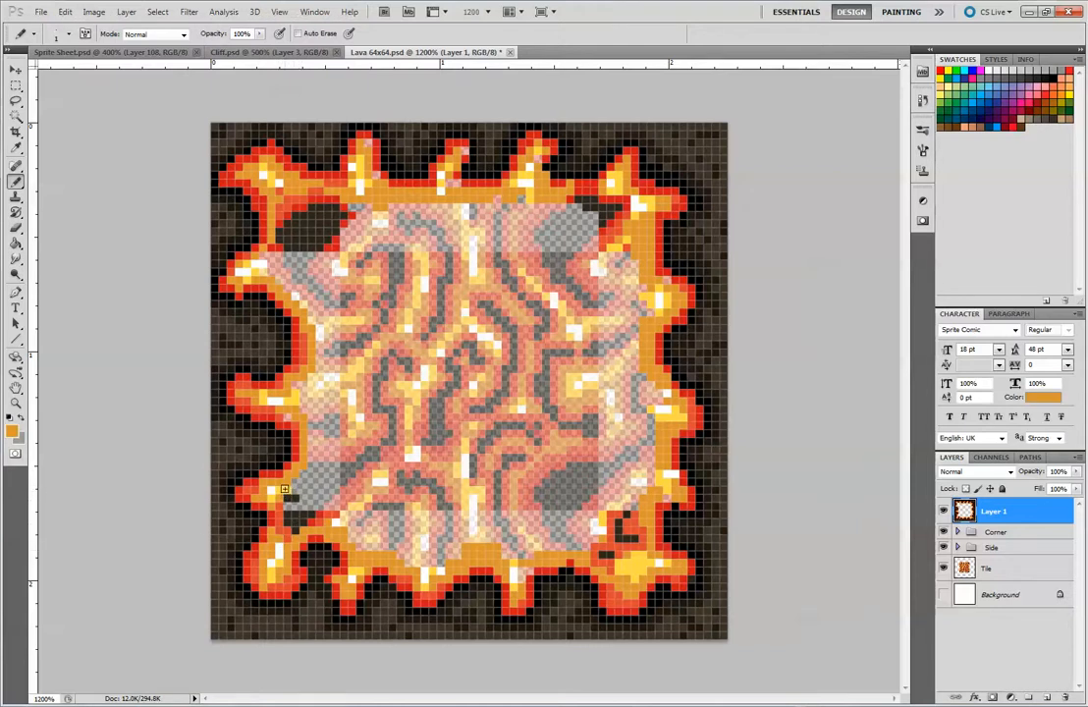
alt+click(288, 501)
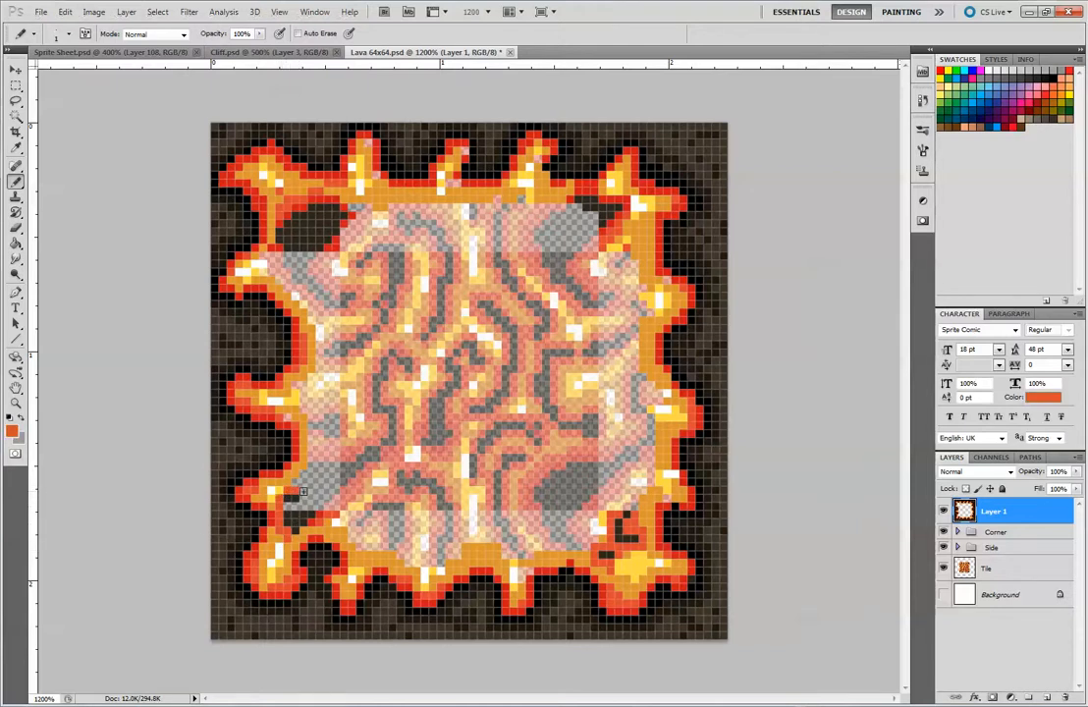
alt+click(272, 489)
alt+click(265, 494)
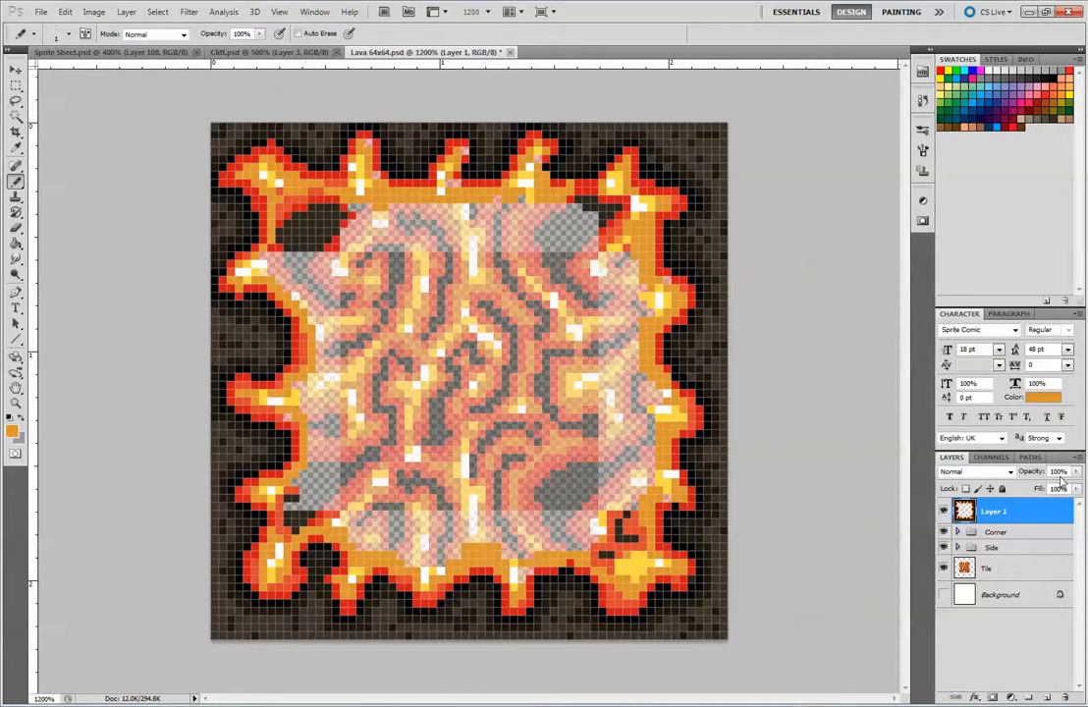
Lower the Corner group's opacity to 65% and set the Side group's opacity to 100%.
click(1025, 532)
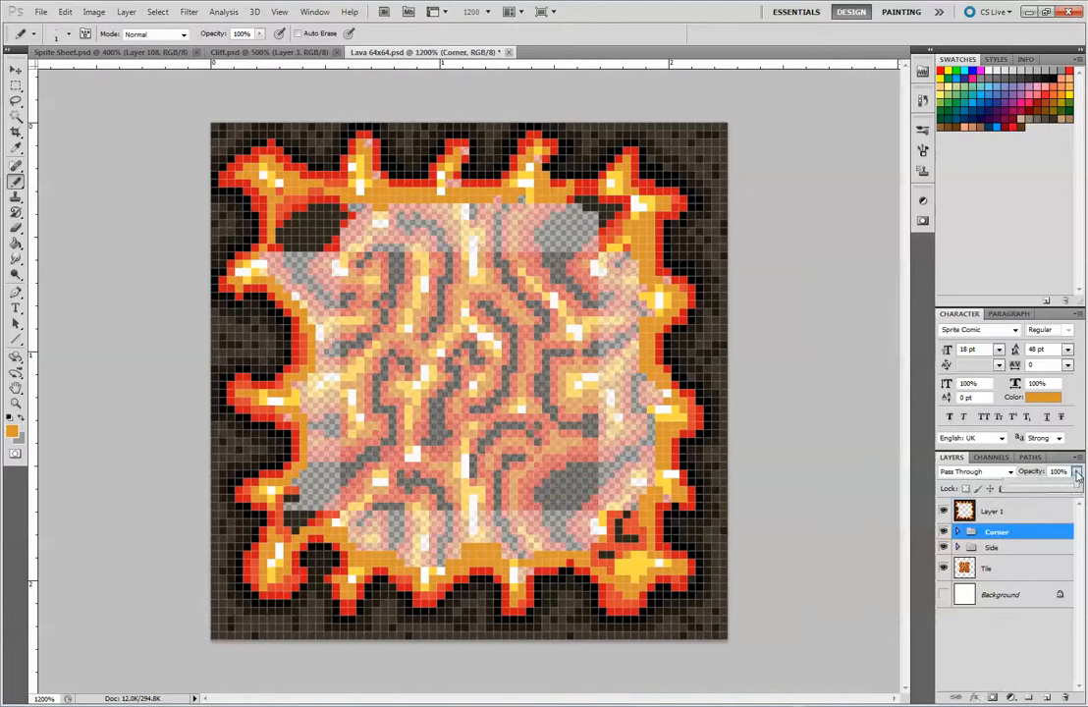
click(1076, 471)
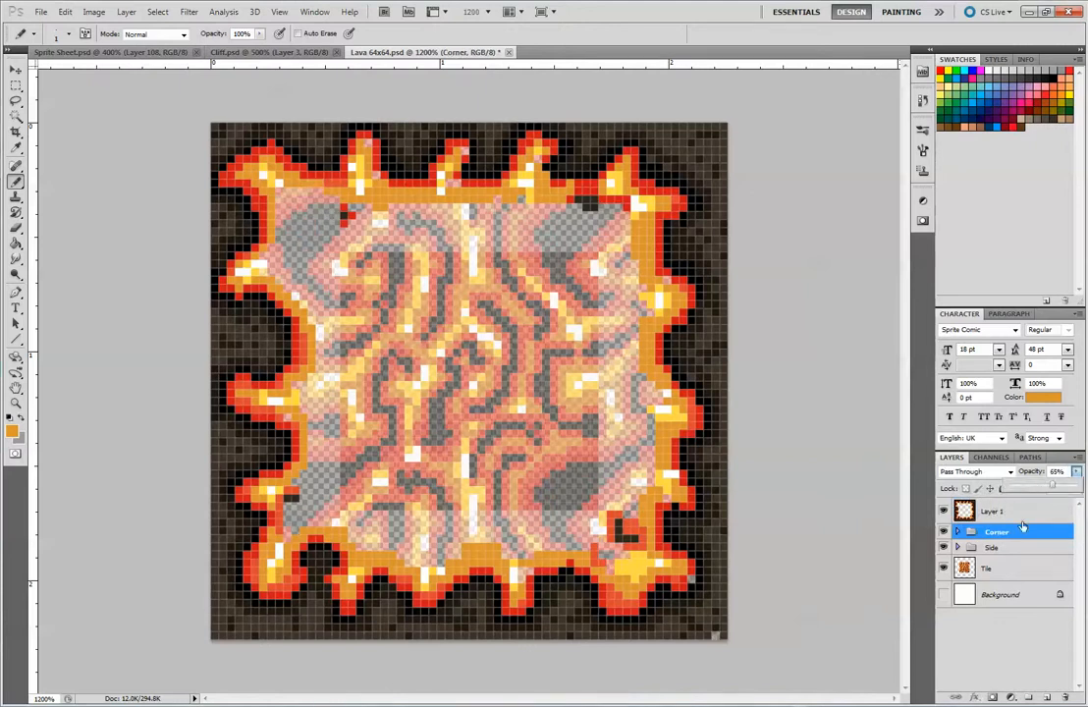
click(1002, 547)
click(1076, 472)
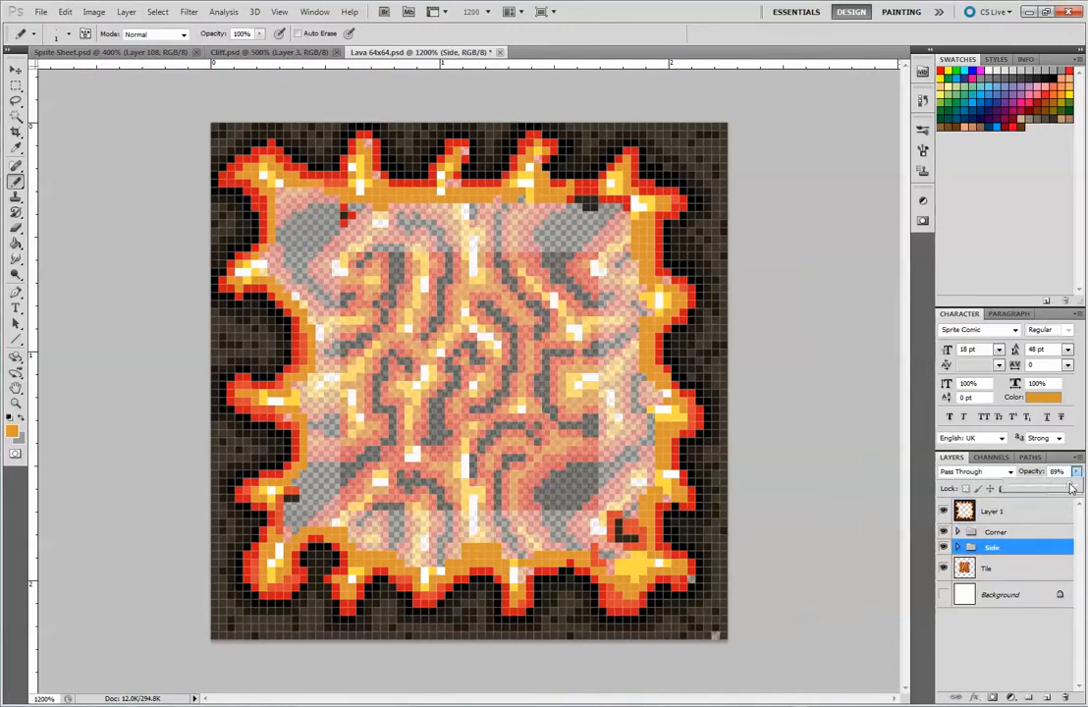
drag(1055, 489, 1084, 491)
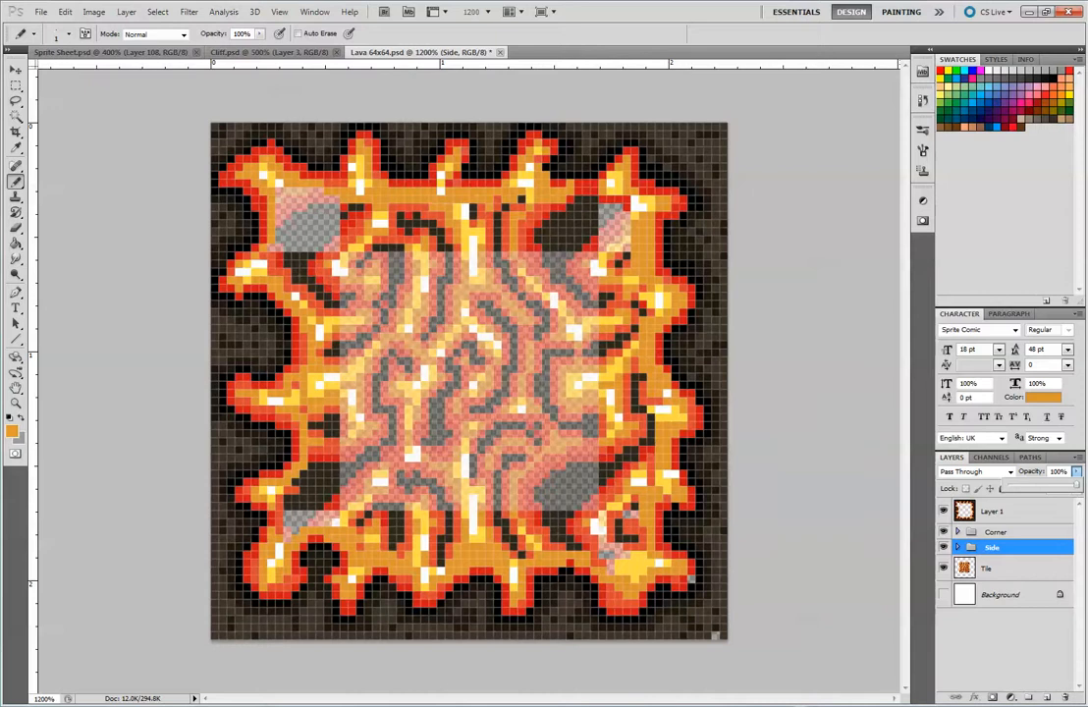
Touch up the crack ends along the upper seam of the lava with red sampled nearby, working on Layer 1.
alt+click(499, 199)
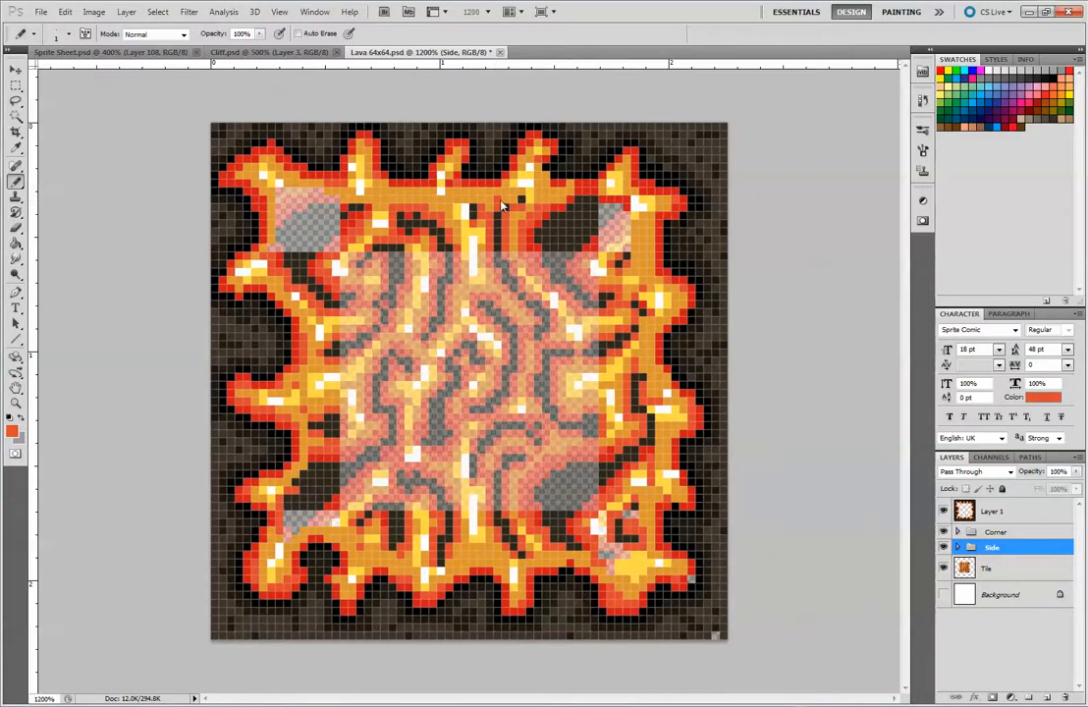
click(433, 173)
click(565, 269)
click(1008, 510)
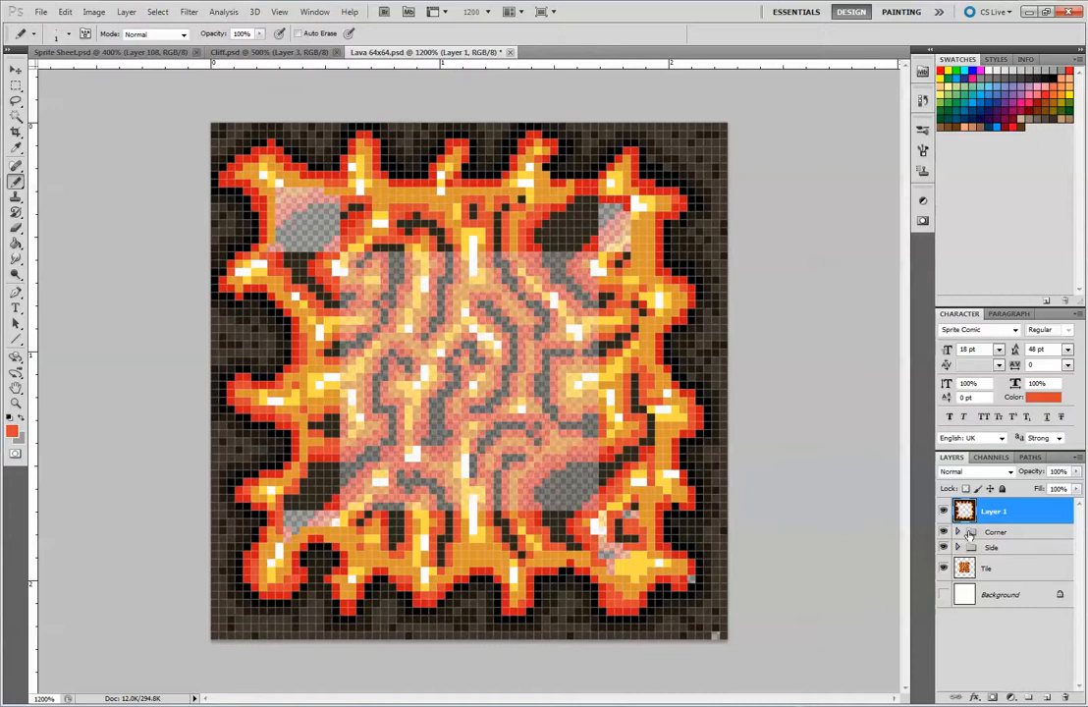
Set the opacity of the Corner group and the Tile layer to 100%.
click(995, 531)
click(1076, 471)
mouse_move(1074, 489)
mouse_down()
mouse_move(1065, 488)
mouse_move(1079, 488)
mouse_up()
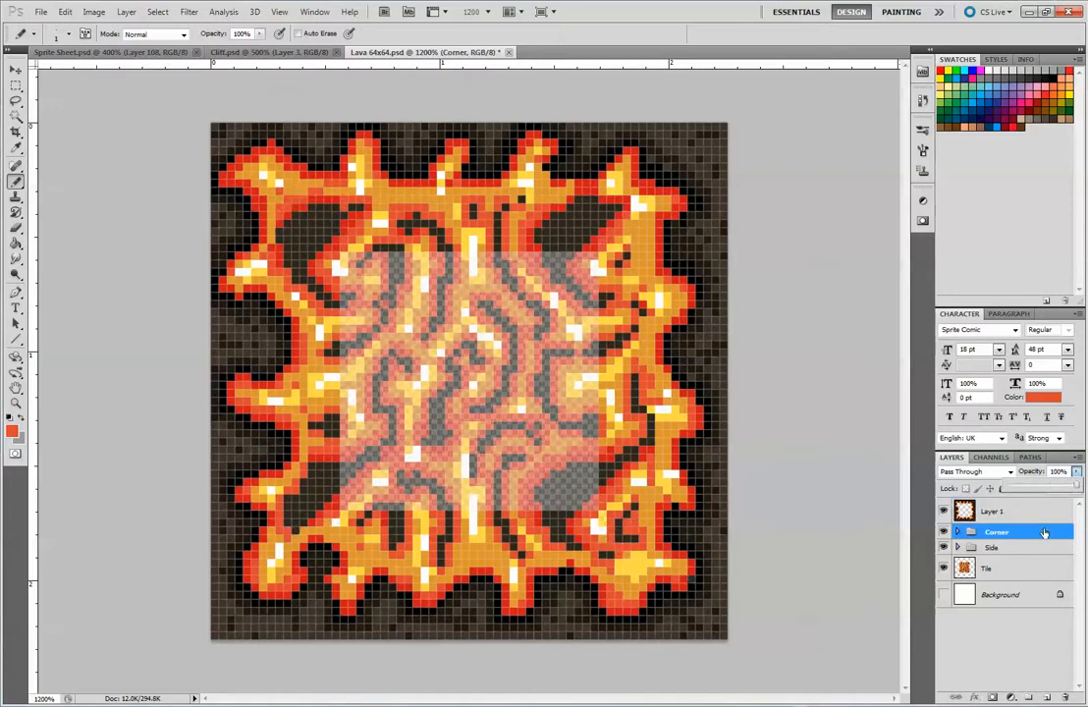
click(1033, 547)
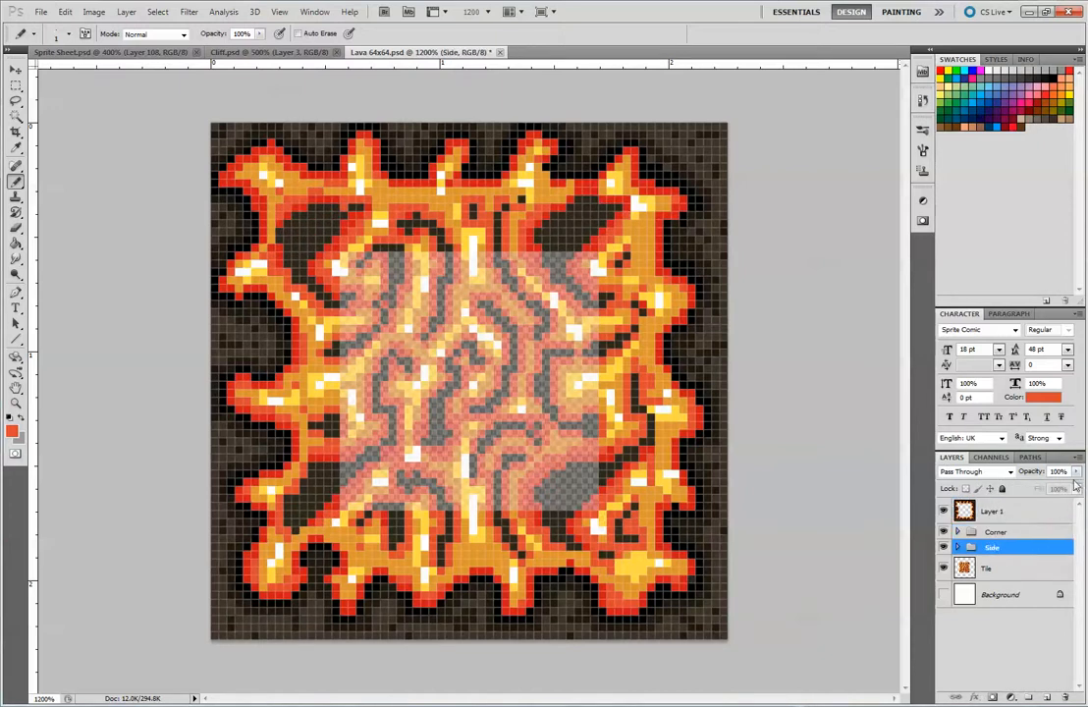
click(1039, 566)
click(1076, 473)
drag(1063, 488, 1084, 487)
click(1076, 472)
Hide the Tile layer and the Side group, keeping Layer 1 active.
key(ctrl+minus)
key(ctrl+minus)
key(ctrl+minus)
key(ctrl+minus)
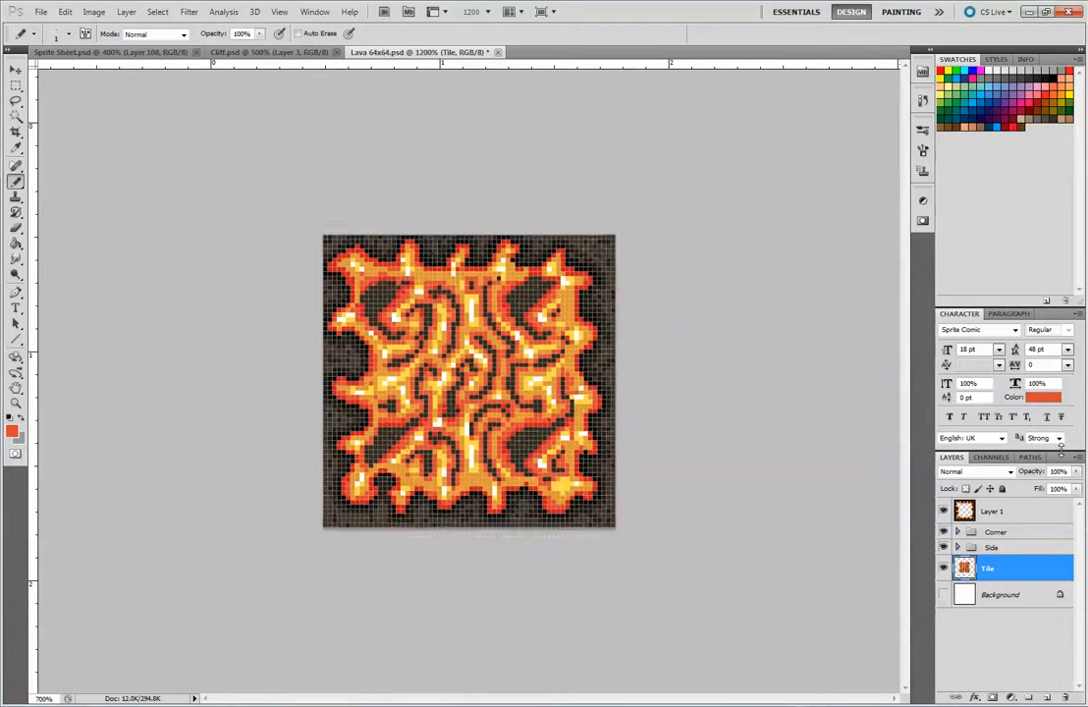
key(ctrl+minus)
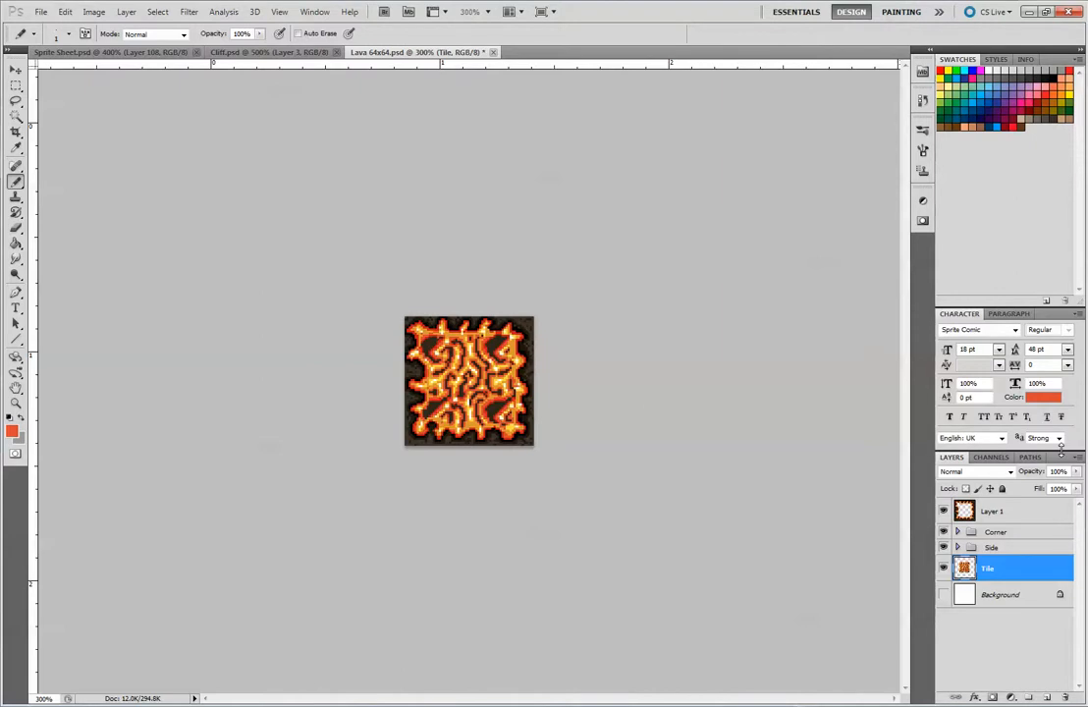
click(944, 567)
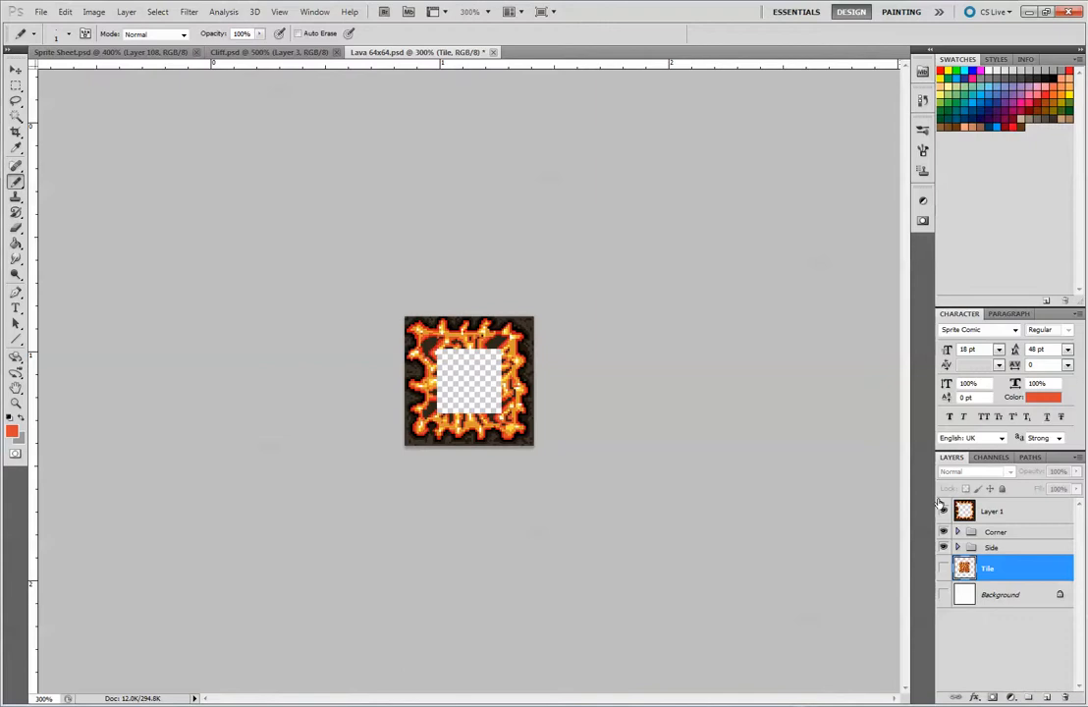
click(992, 511)
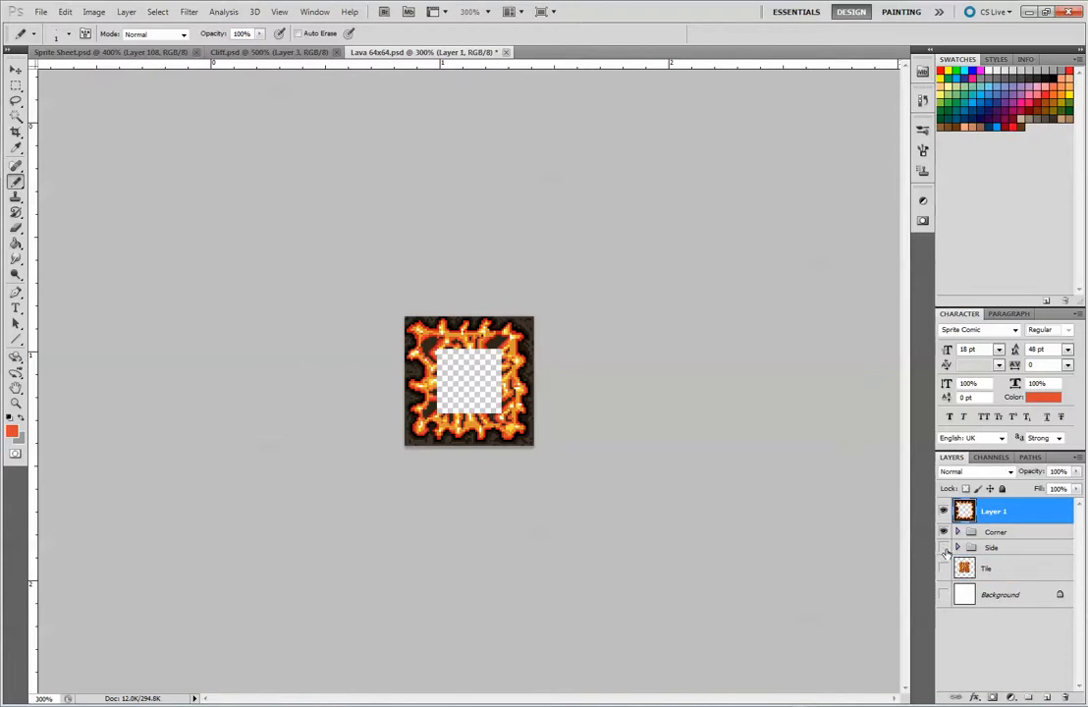
click(943, 547)
click(944, 547)
click(944, 547)
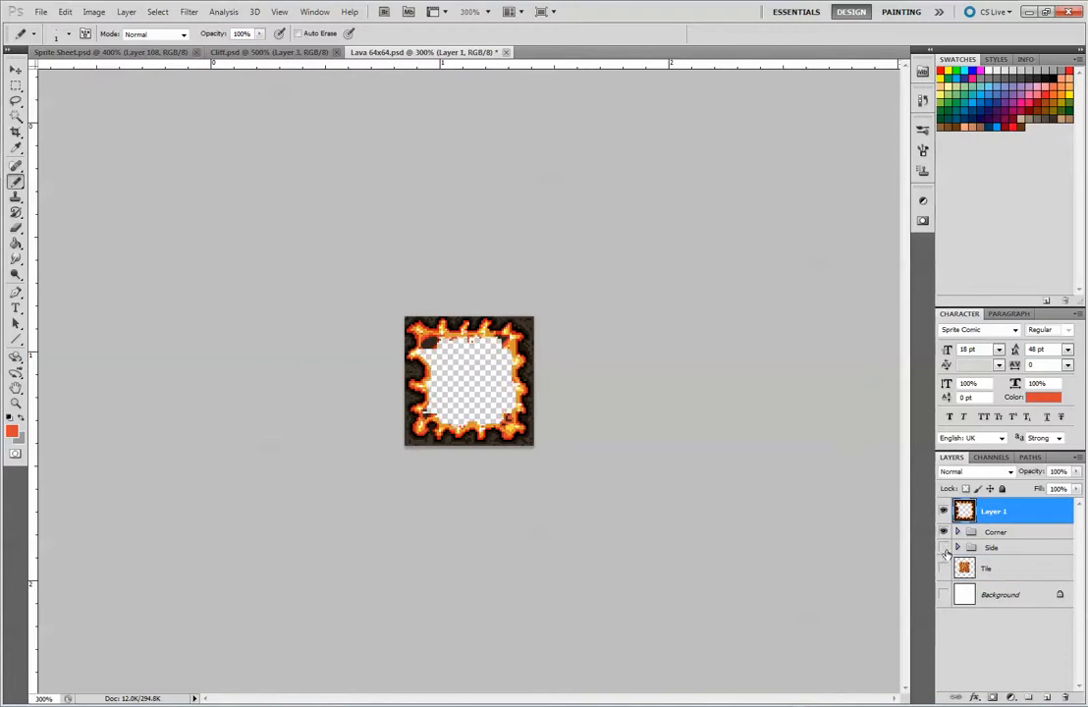
Expand the Corner group and copy the 16 × 16 px top-left corner of the tile into a new layer inside it.
click(945, 532)
click(945, 533)
click(945, 534)
click(957, 531)
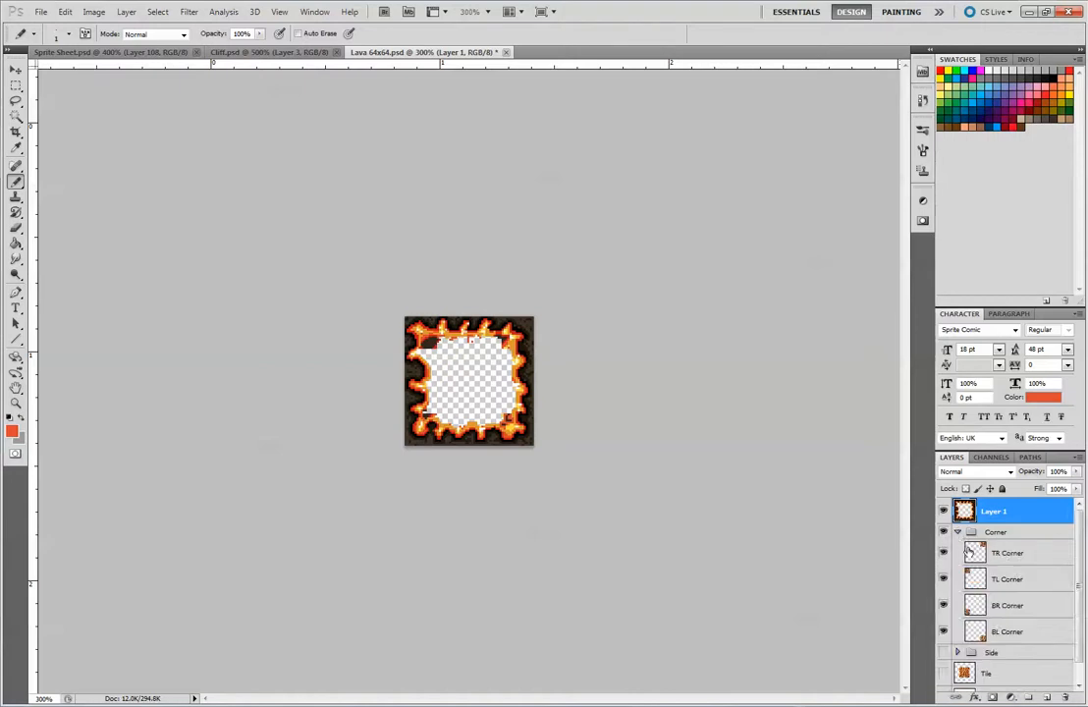
click(17, 86)
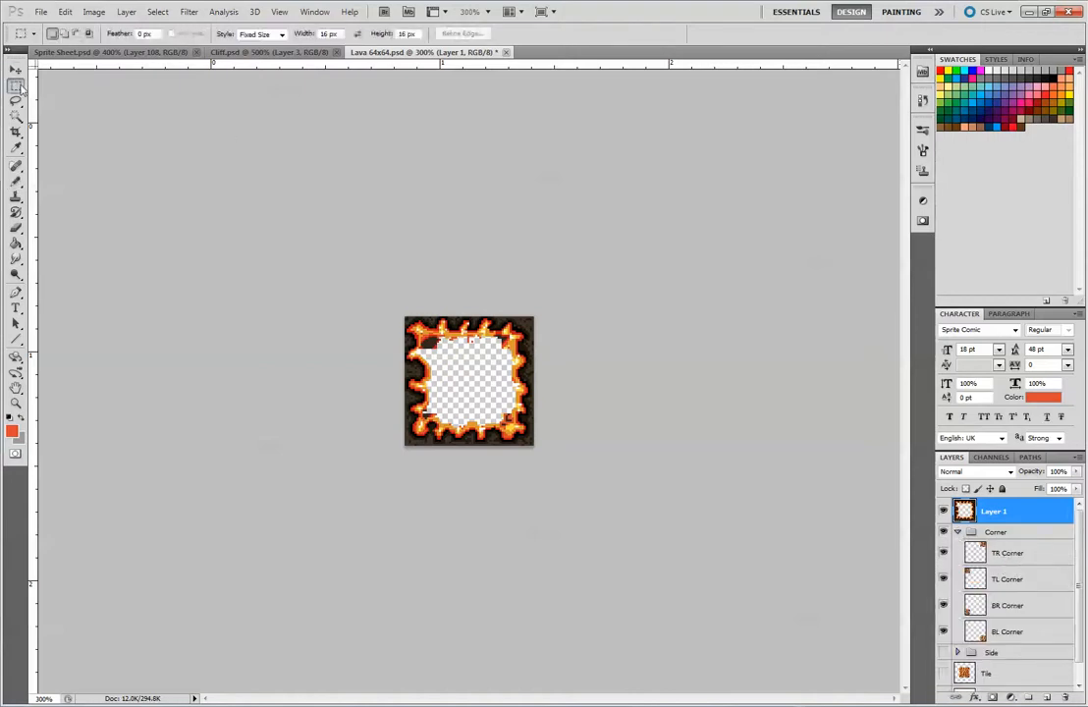
click(405, 317)
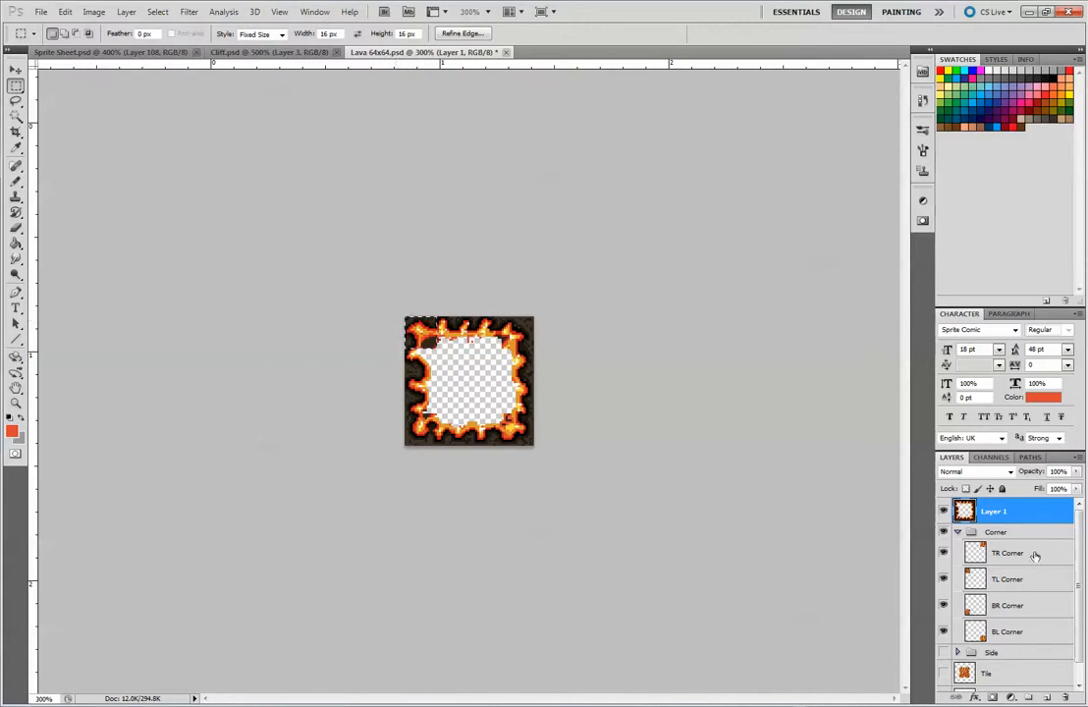
click(1016, 633)
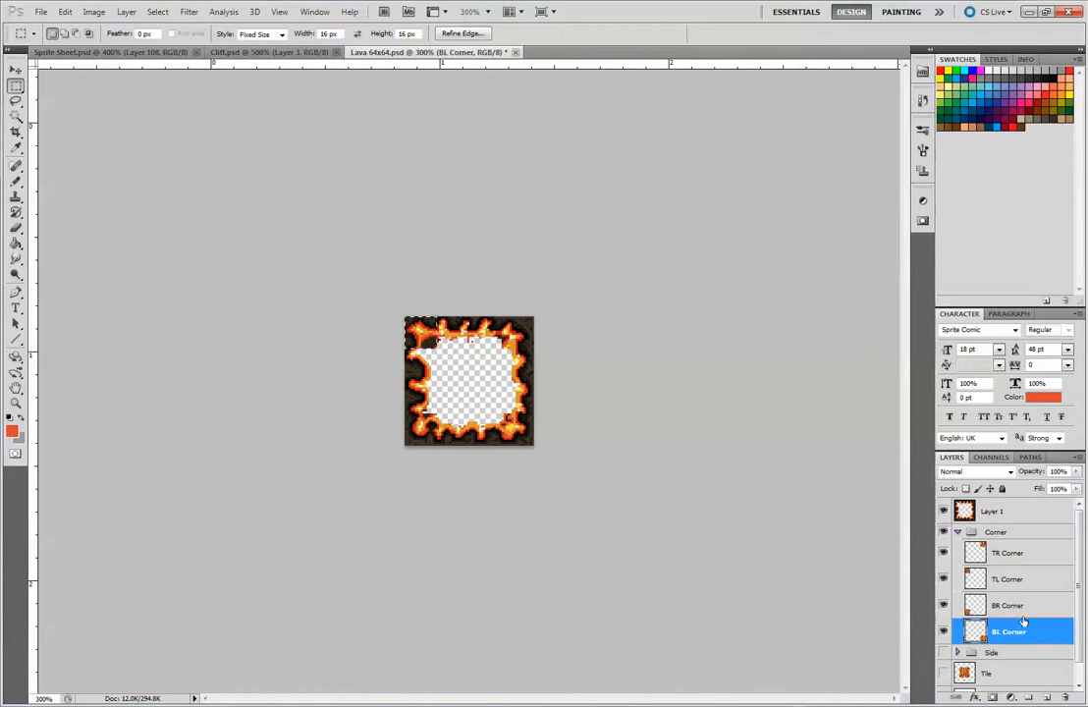
click(1027, 555)
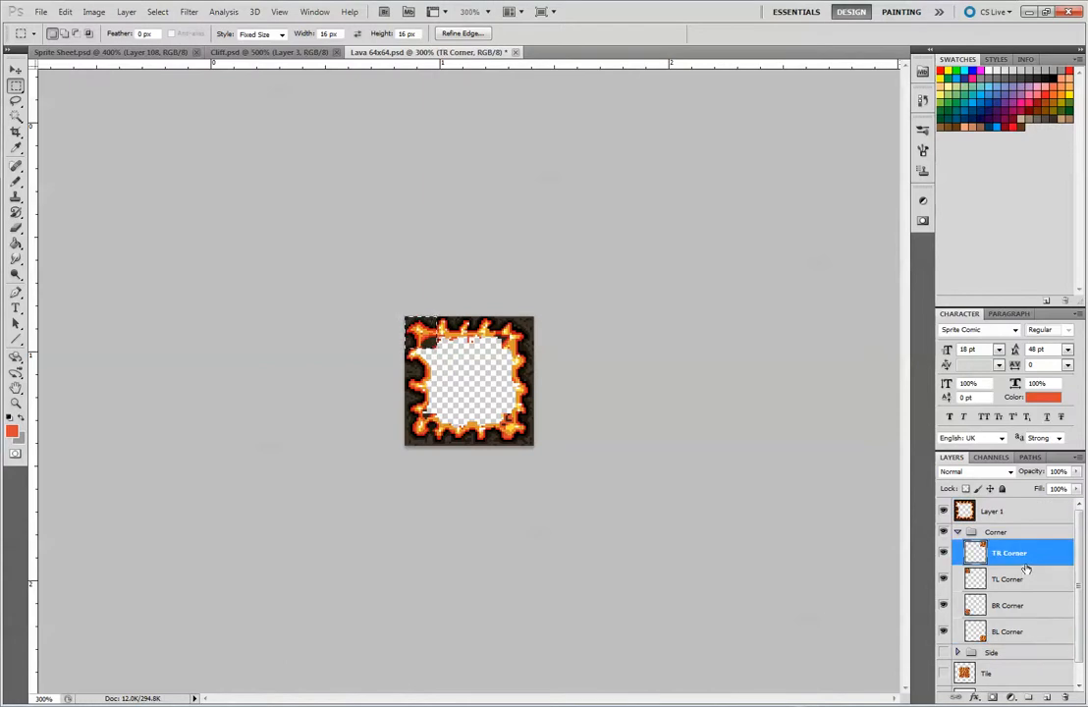
key(ctrl+j)
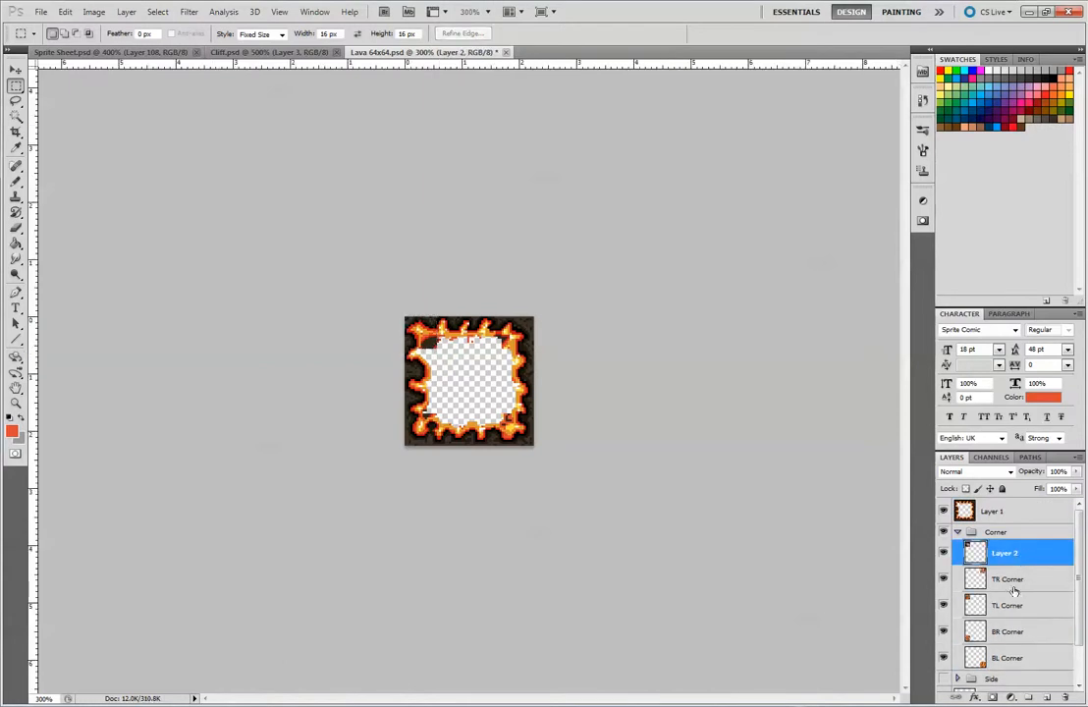
Place the copied corner layer directly above the TL Corner layer and rename it TL Corner.
drag(1024, 557, 1017, 602)
double_click(1016, 601)
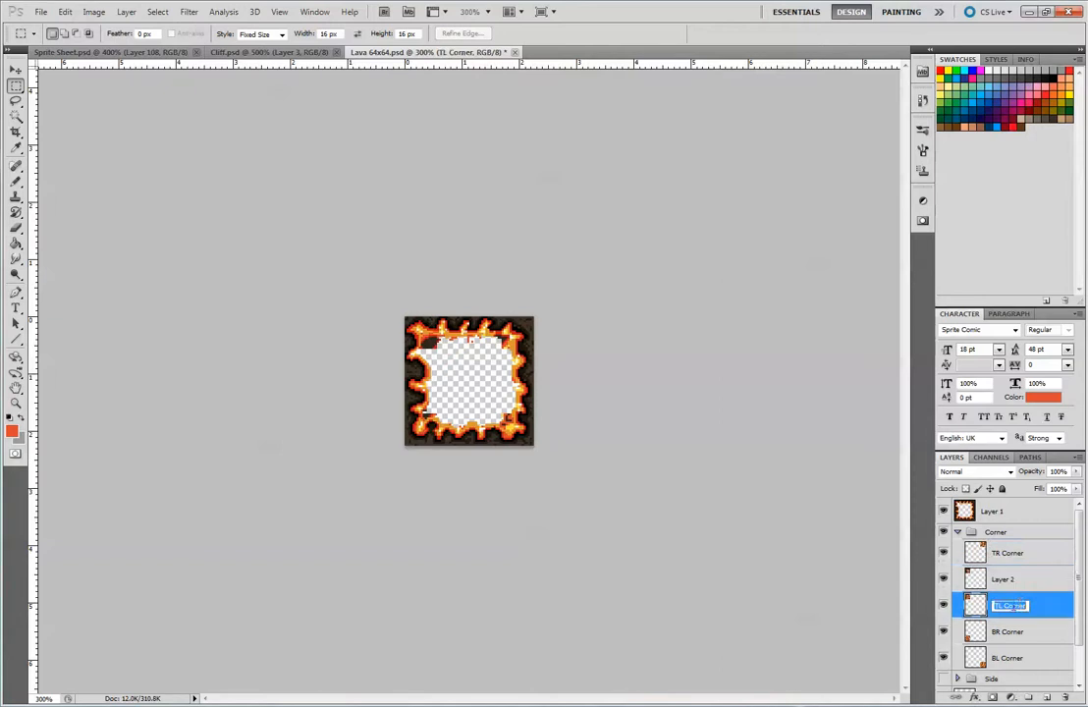
double_click(1006, 579)
click(1025, 580)
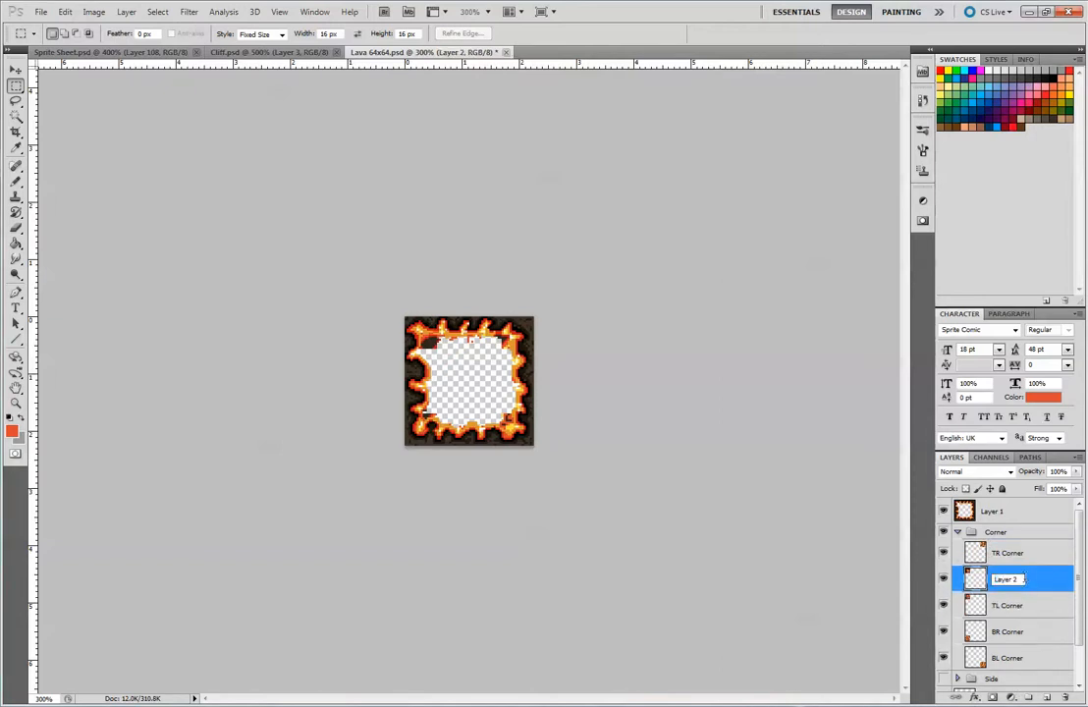
click(1035, 586)
double_click(1013, 582)
click(1021, 579)
key(Tab)
key(ctrl+c)
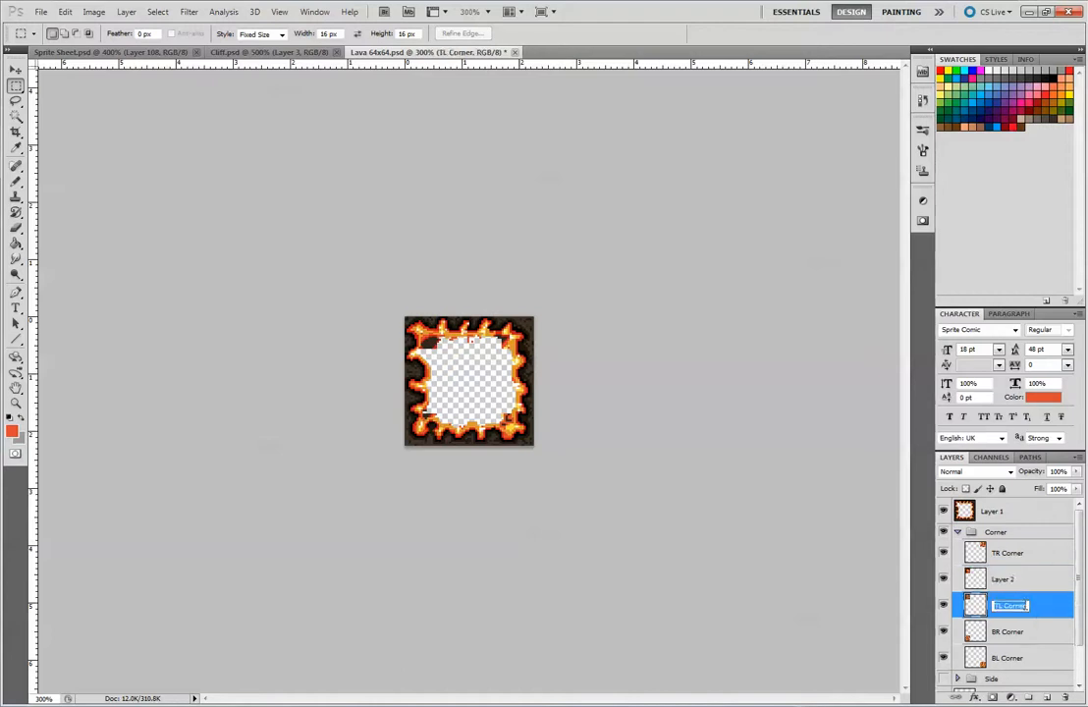
double_click(1010, 581)
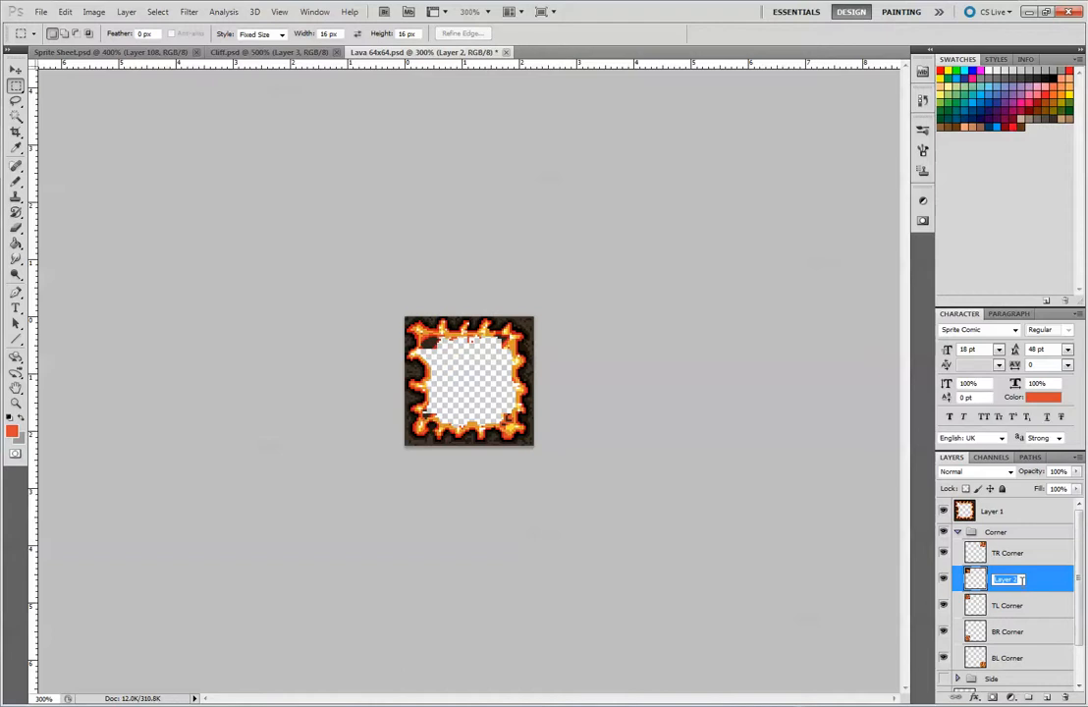
key(ctrl+v)
key(Return)
Merge the two TL Corner layers into one and hide the merged layer.
shift+click(1022, 606)
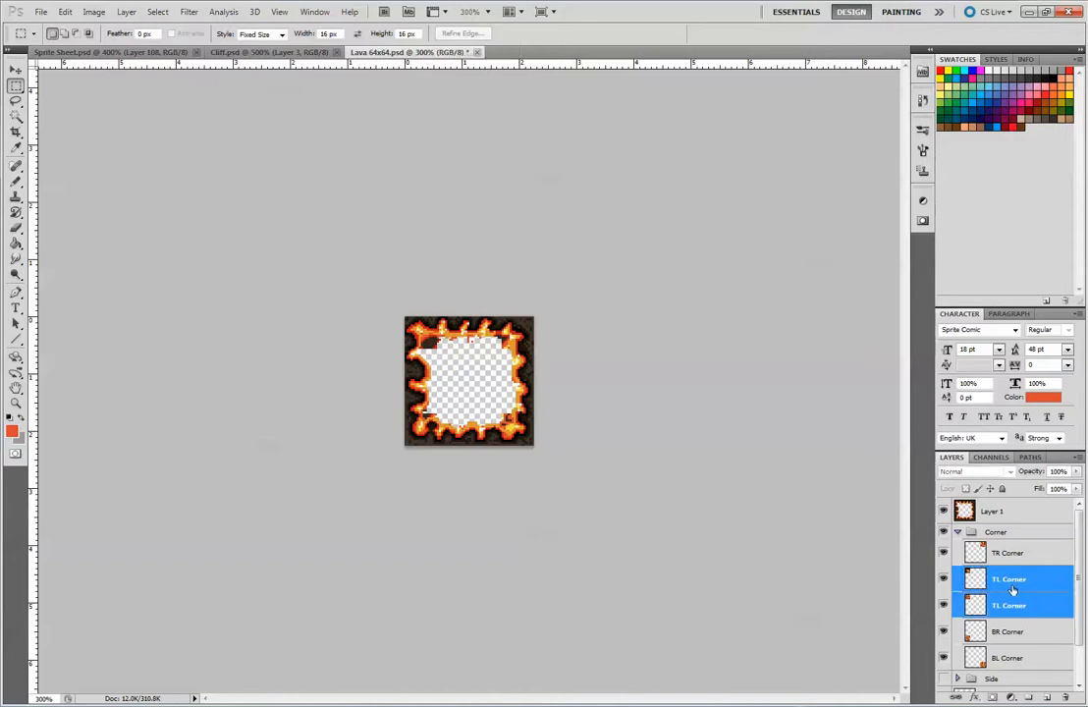
right_click(1014, 579)
click(1020, 547)
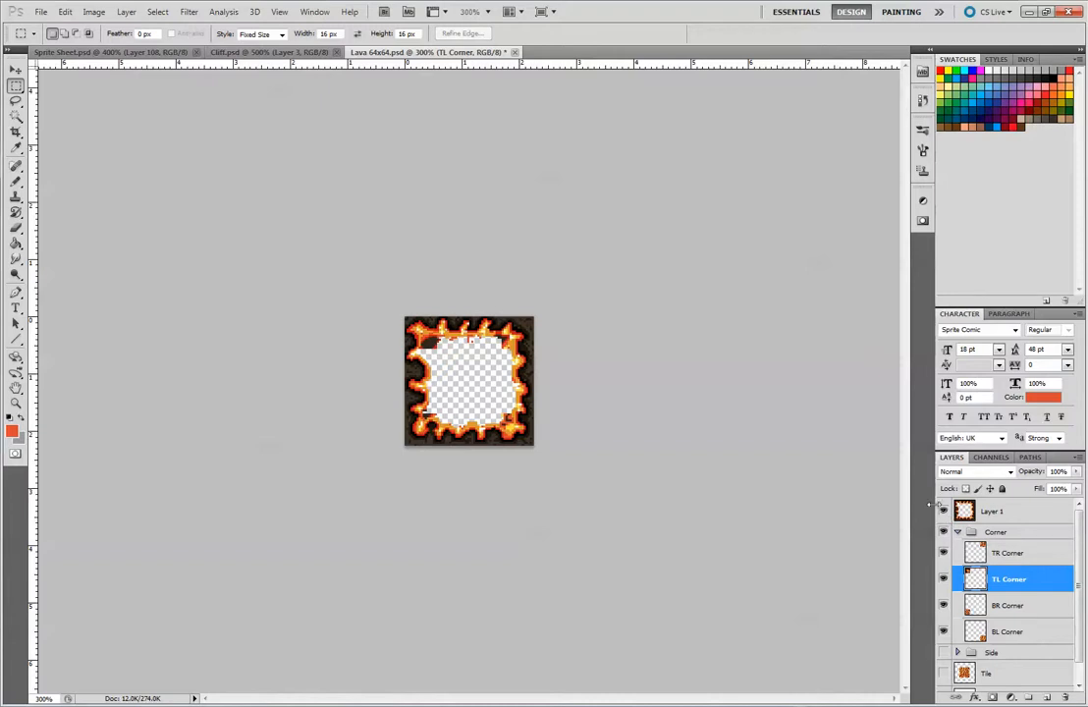
click(943, 579)
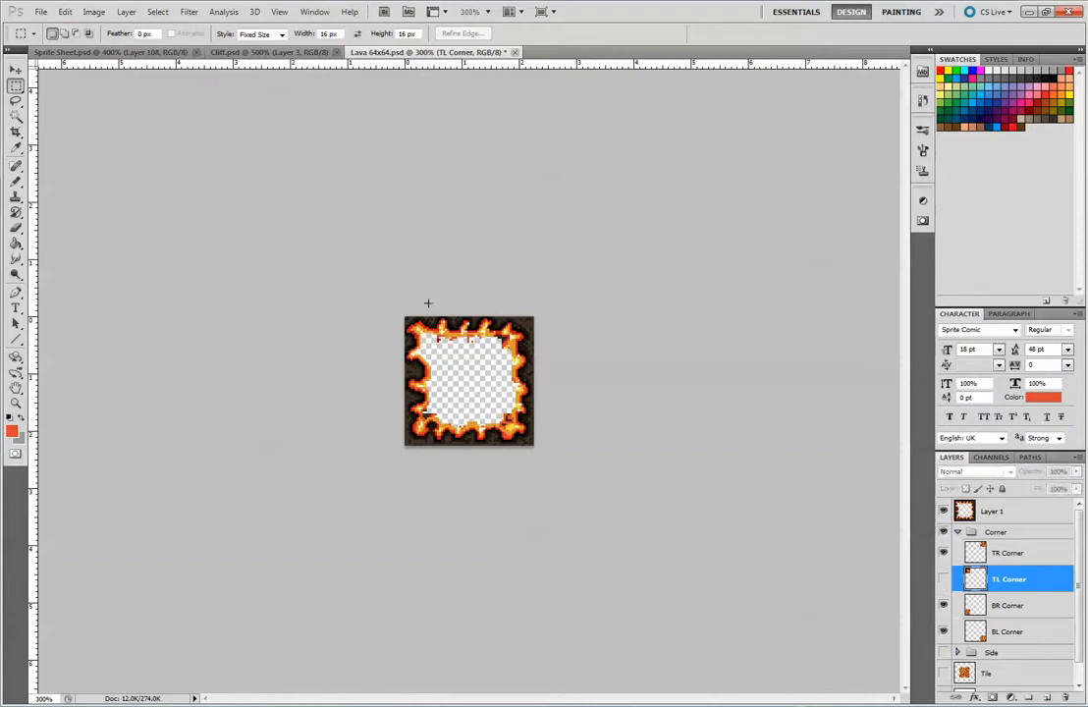
Copy the tile's 16 × 16 px top-right corner into a new layer directly above the TR Corner layer.
click(503, 317)
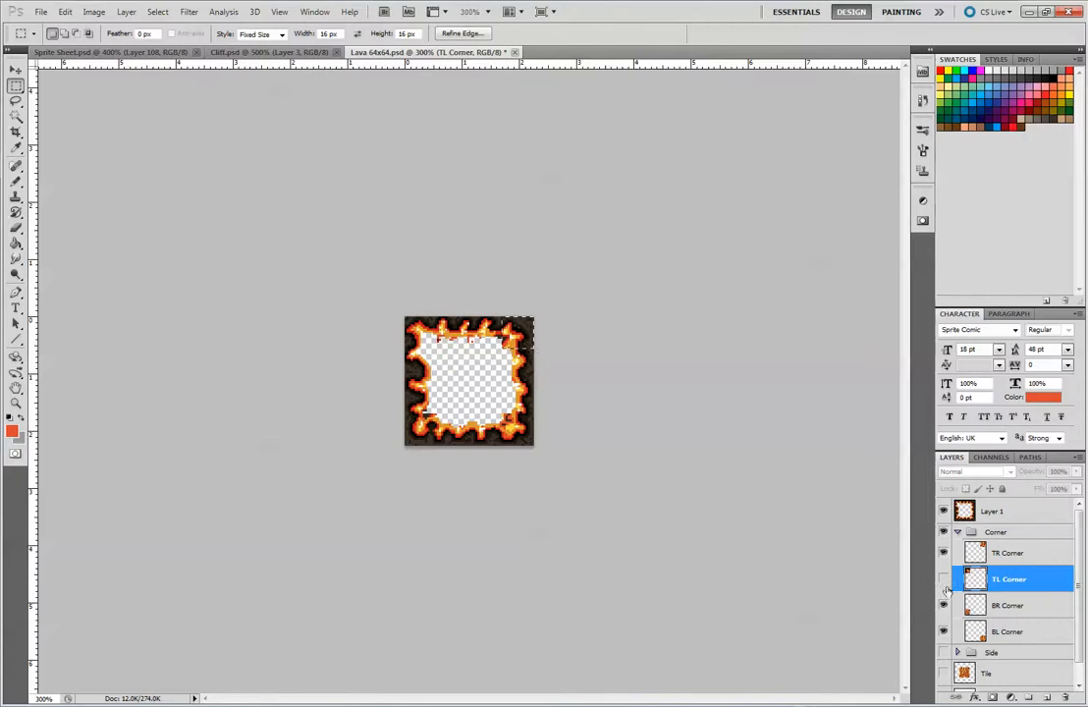
click(1007, 555)
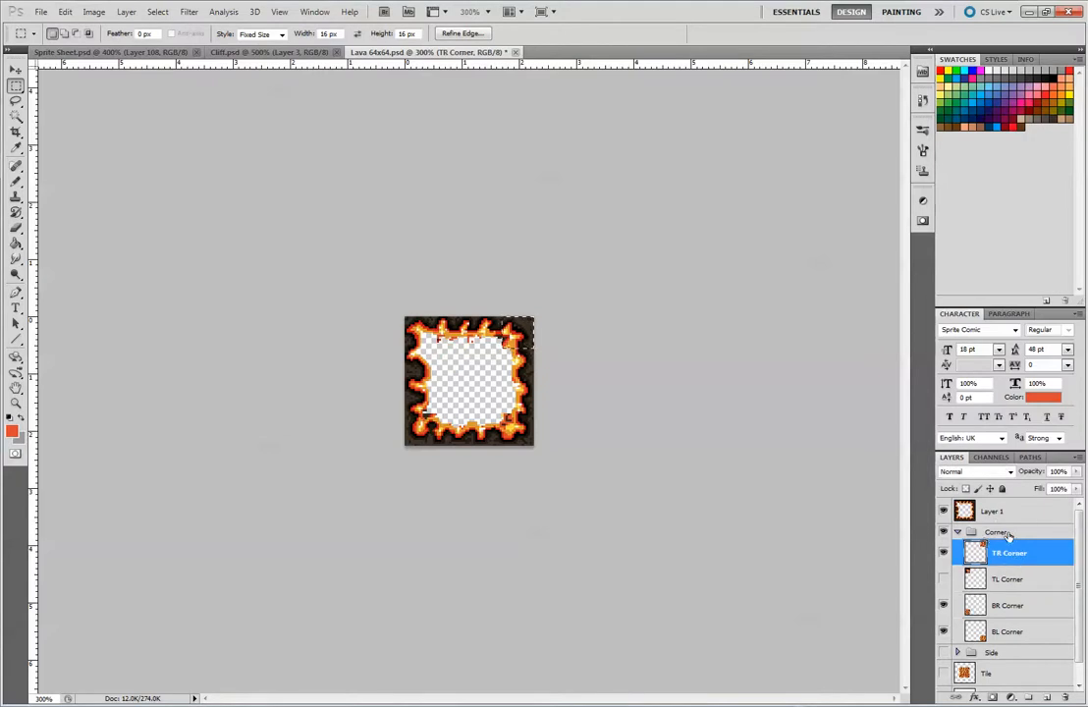
key(ctrl+j)
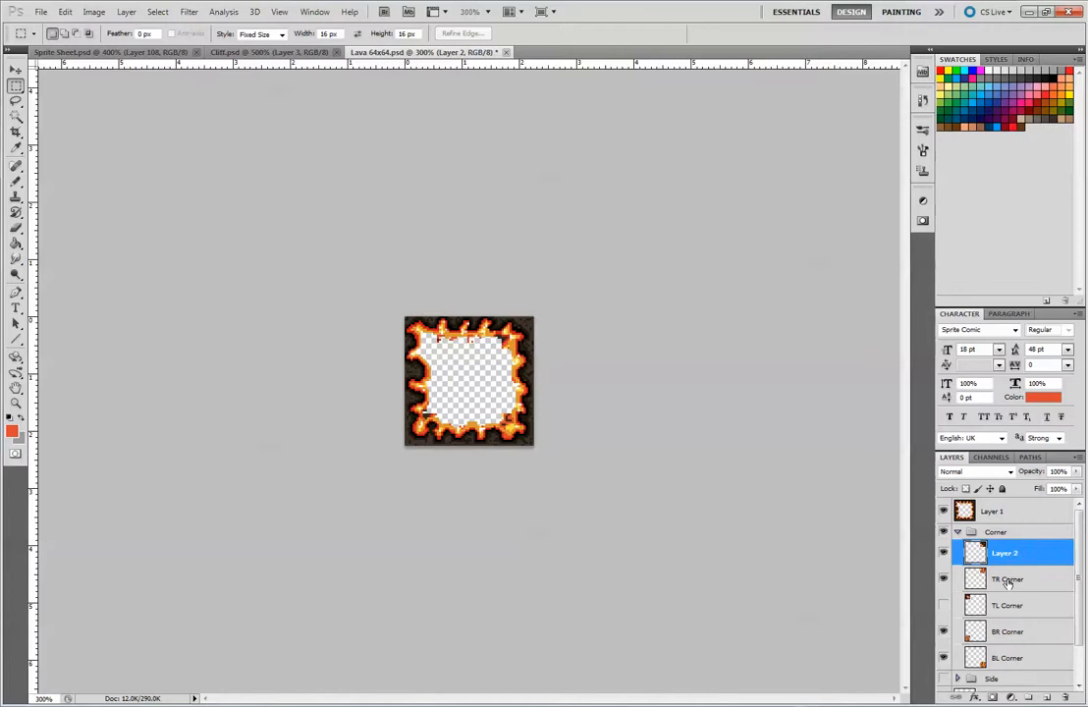
Rename the copied top-right corner layer TR Corner, reusing the name of the layer beneath it.
double_click(1009, 579)
key(ctrl+c)
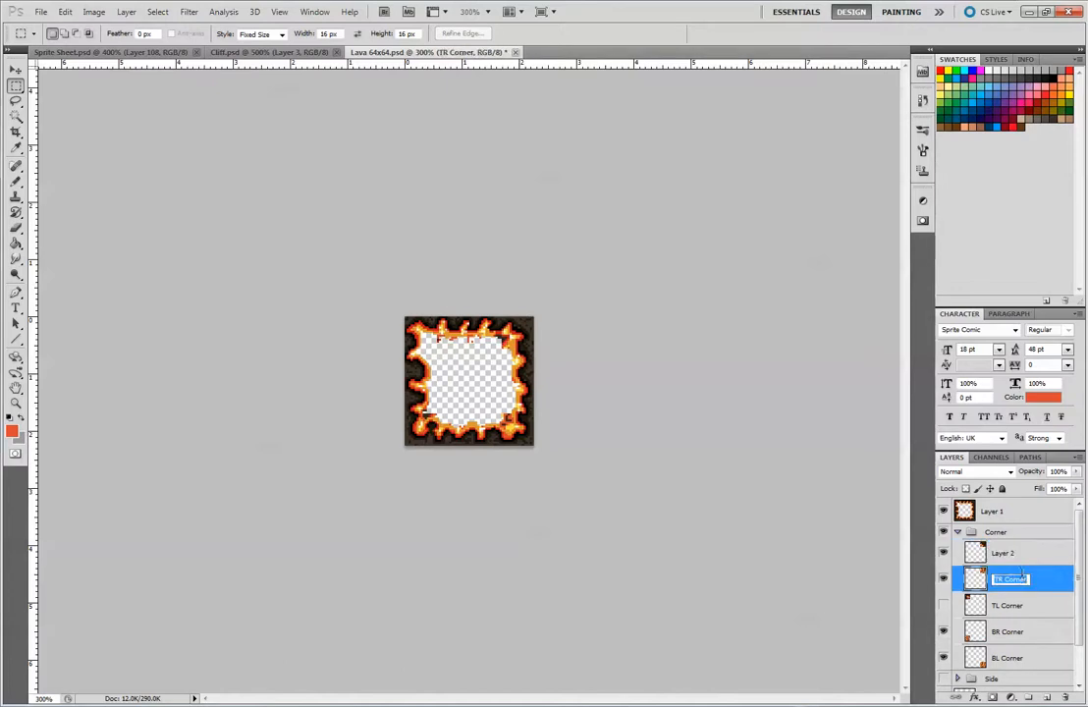
click(1021, 556)
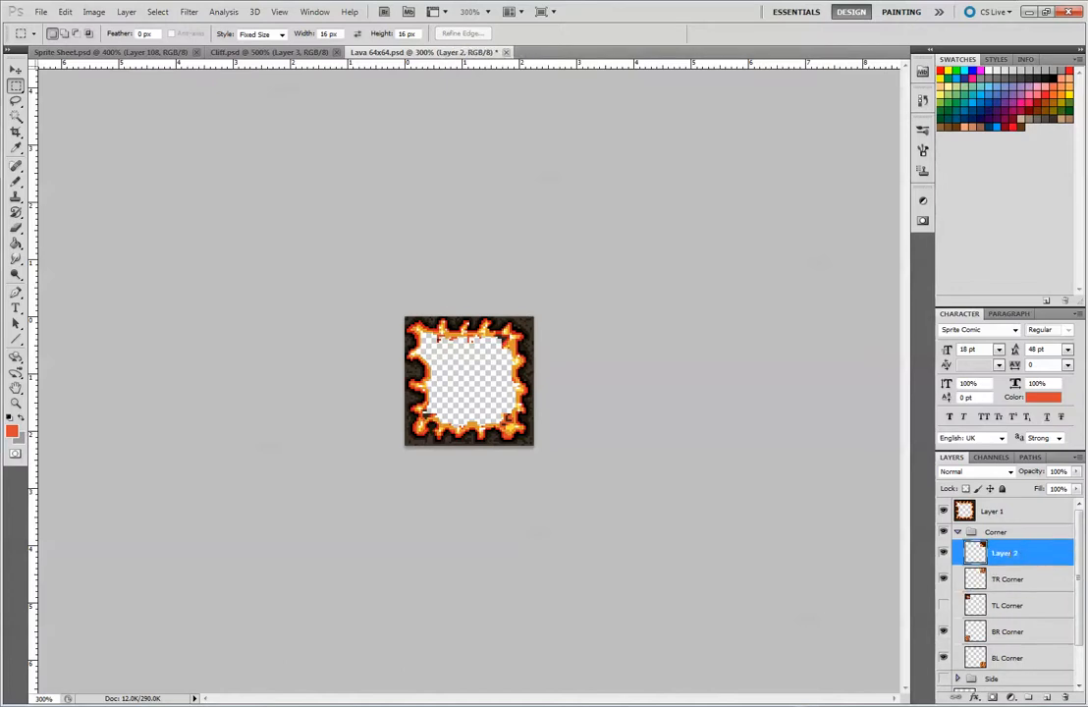
double_click(1021, 556)
key(ctrl+v)
key(Return)
Merge the two TR Corner layers into one.
shift+click(1011, 577)
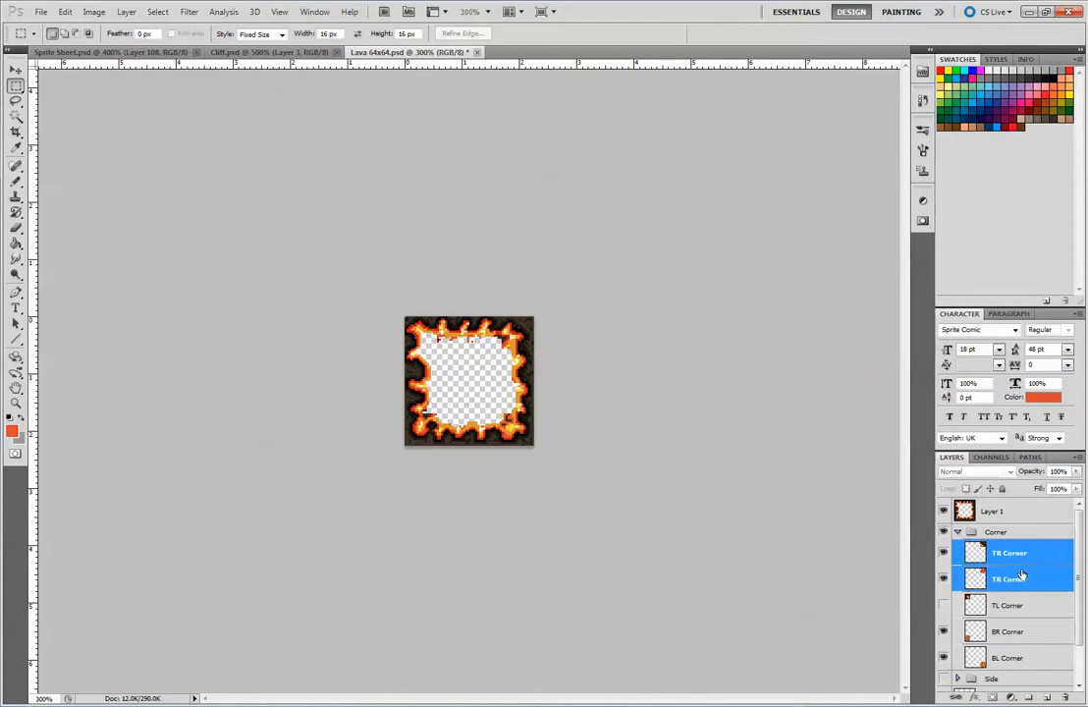
right_click(1022, 578)
click(1022, 531)
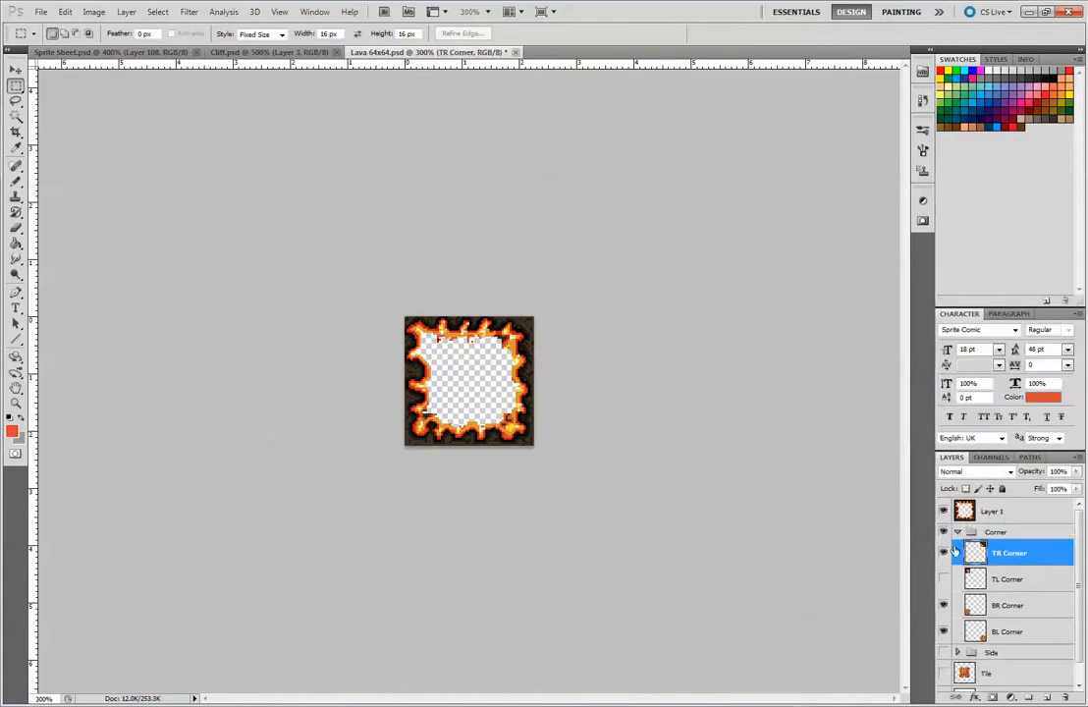
Check the merged top corners with Layer 1 hidden, leaving TR Corner and TL Corner hidden and Layer 1 shown.
click(943, 511)
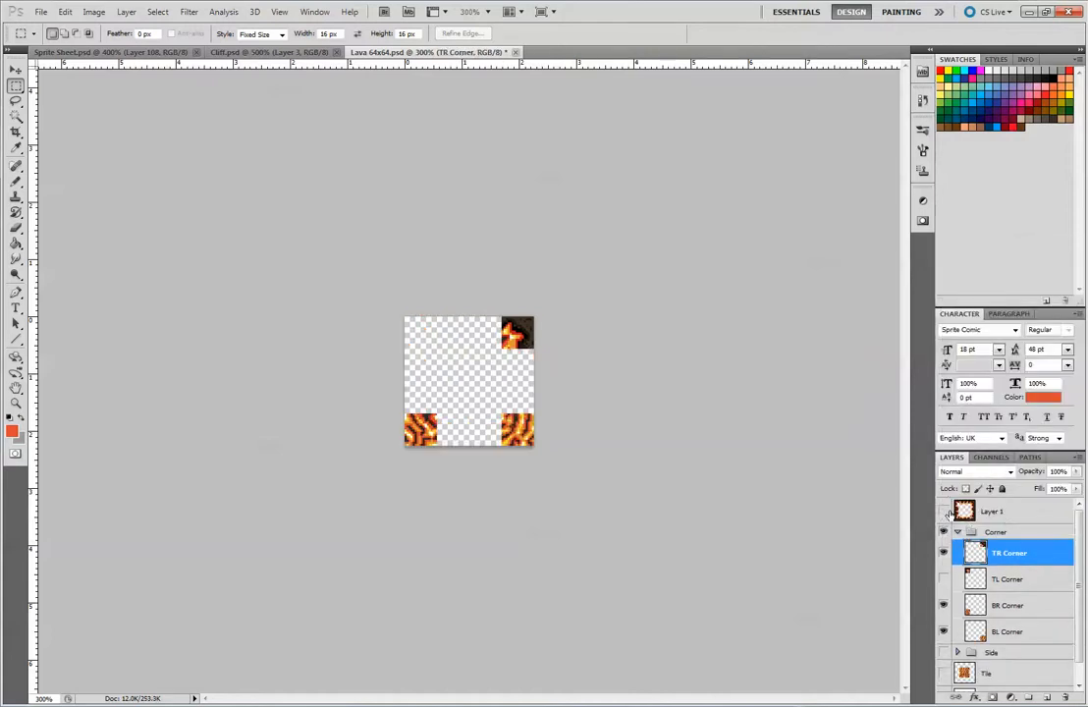
click(943, 579)
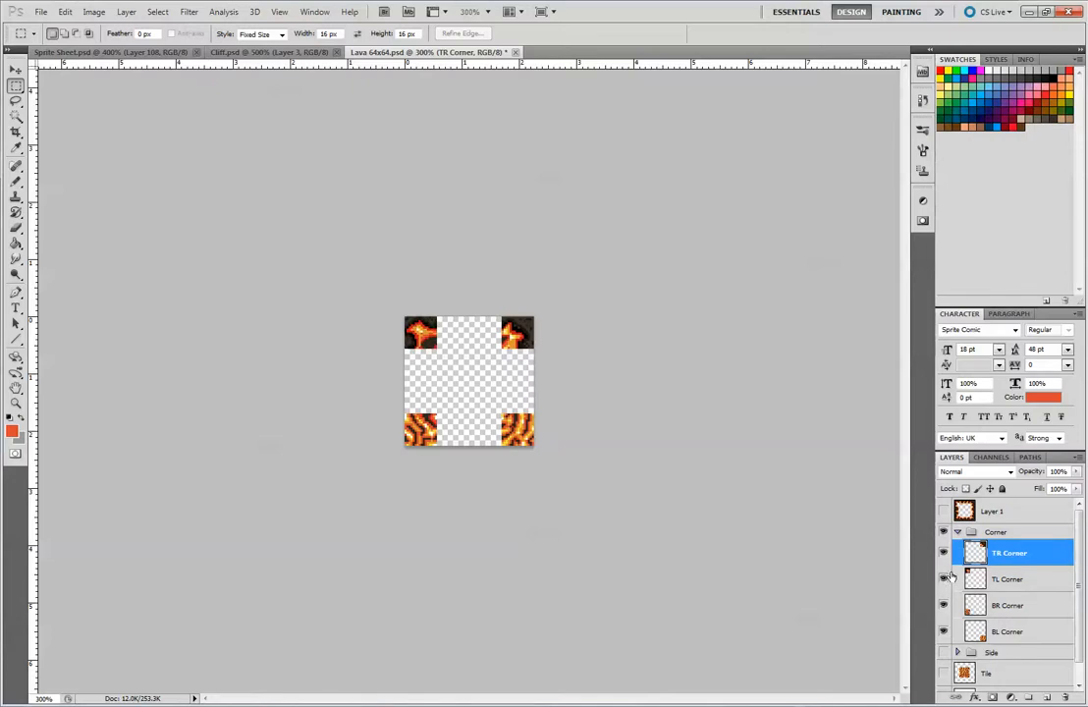
click(944, 579)
click(943, 553)
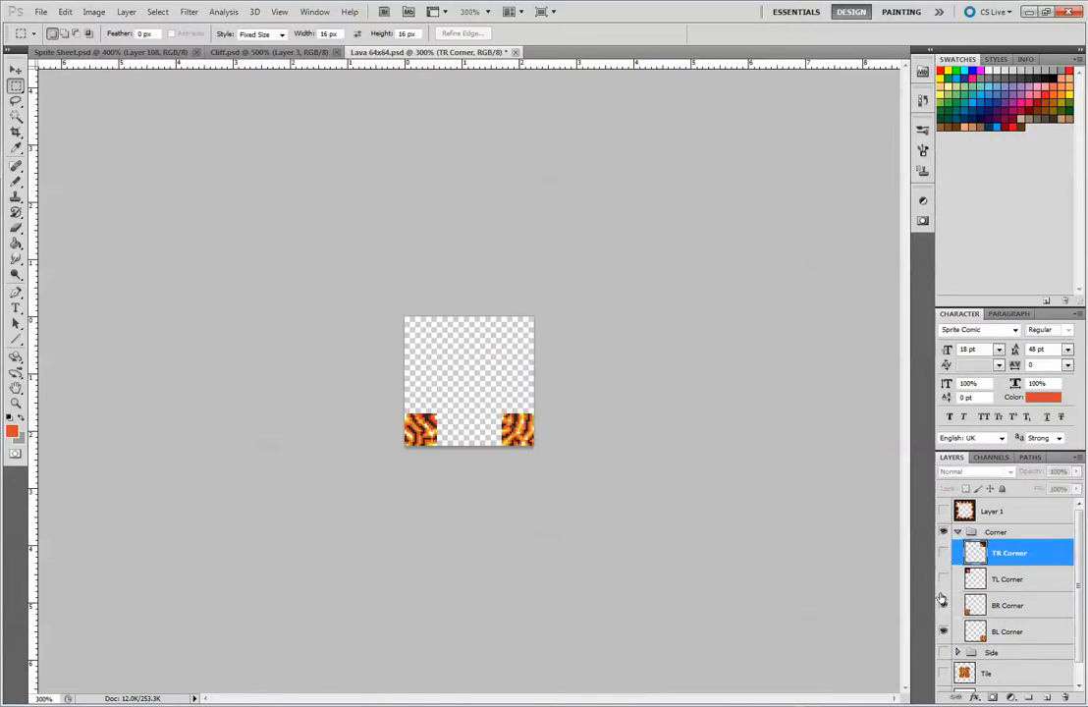
click(944, 511)
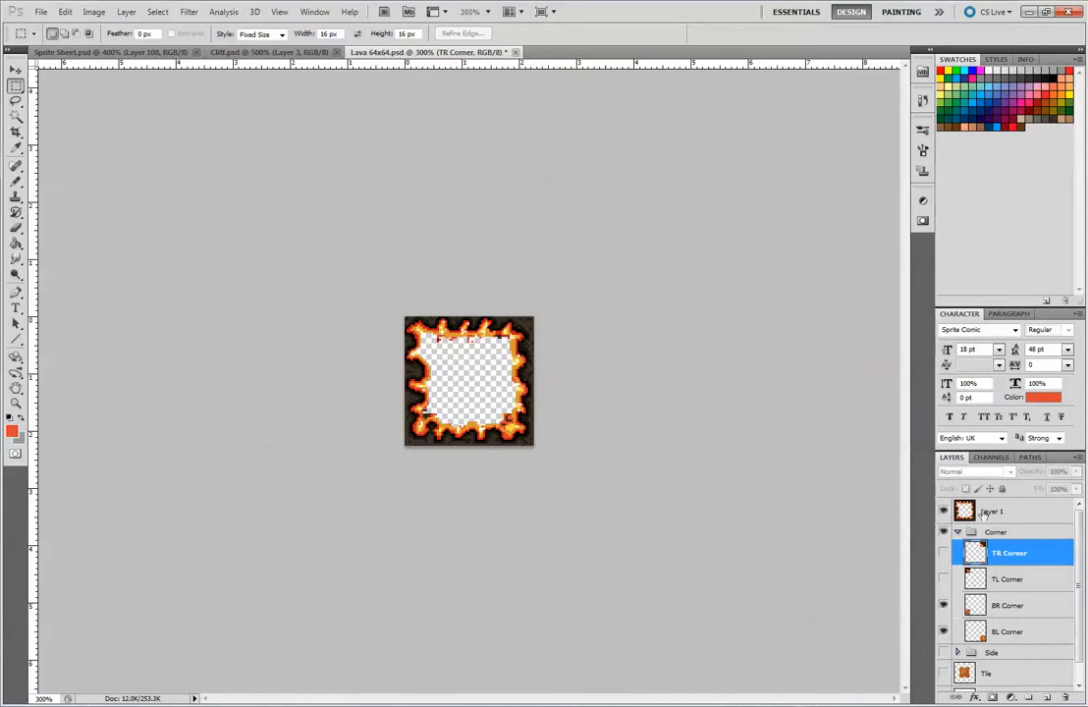
Copy the tile's 16 × 16 px bottom-right corner into a new layer directly above the BL Corner layer.
click(507, 419)
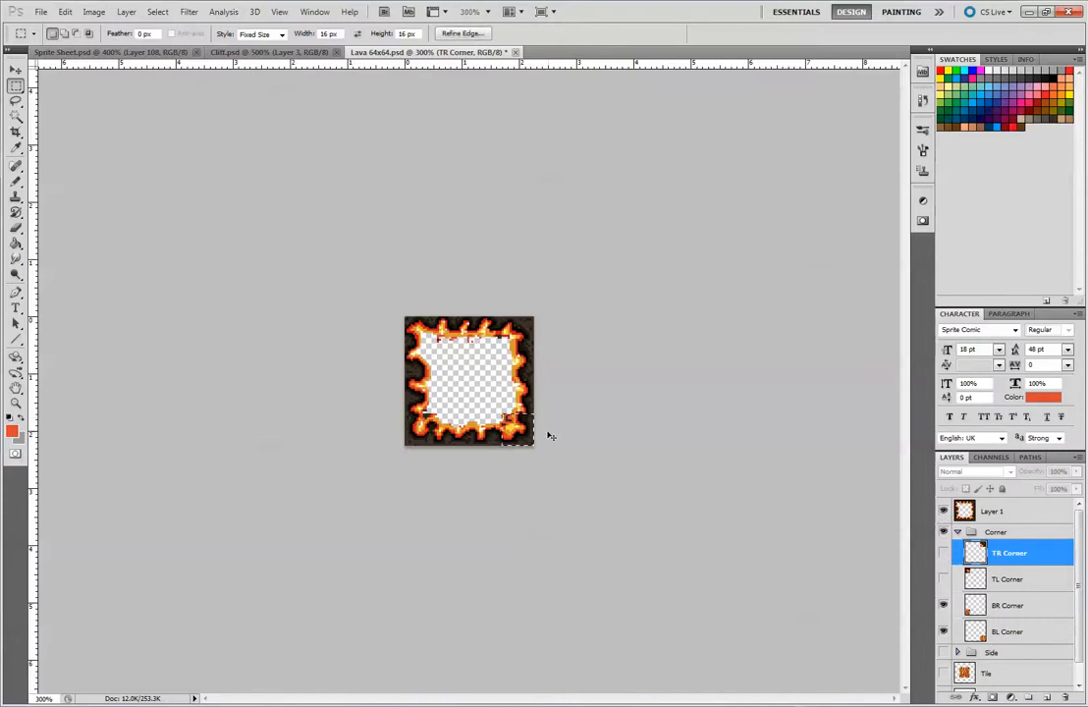
click(1021, 605)
click(1031, 632)
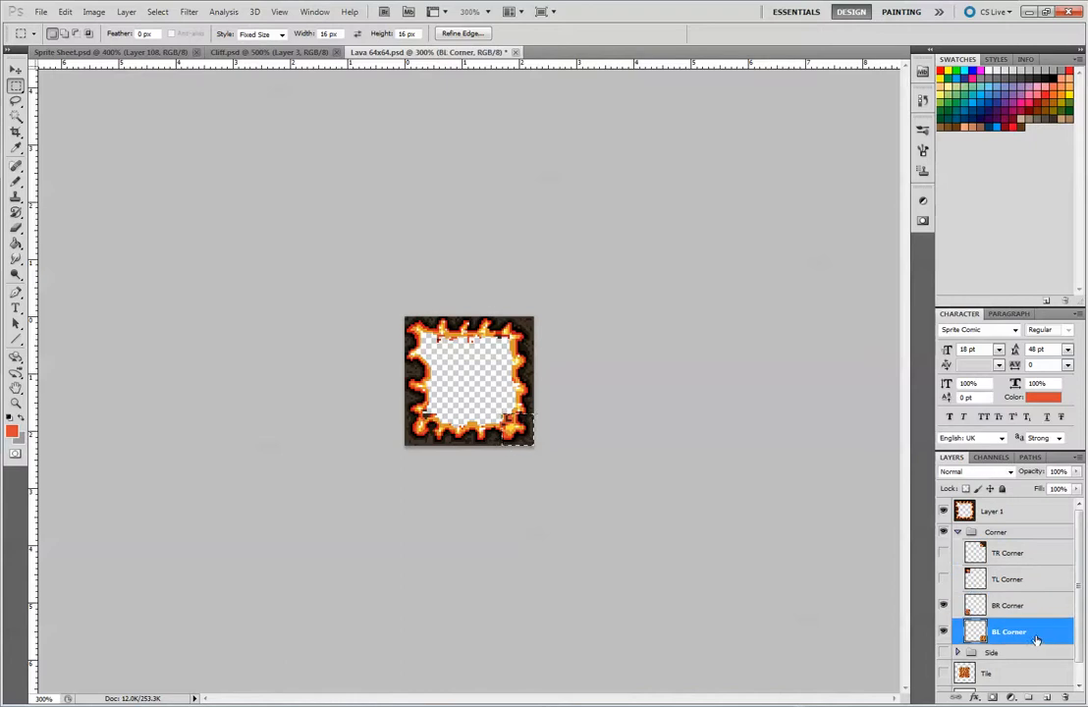
key(ctrl+j)
Rename the copied bottom-right corner layer BL Corner, matching the layer beneath it.
double_click(1011, 657)
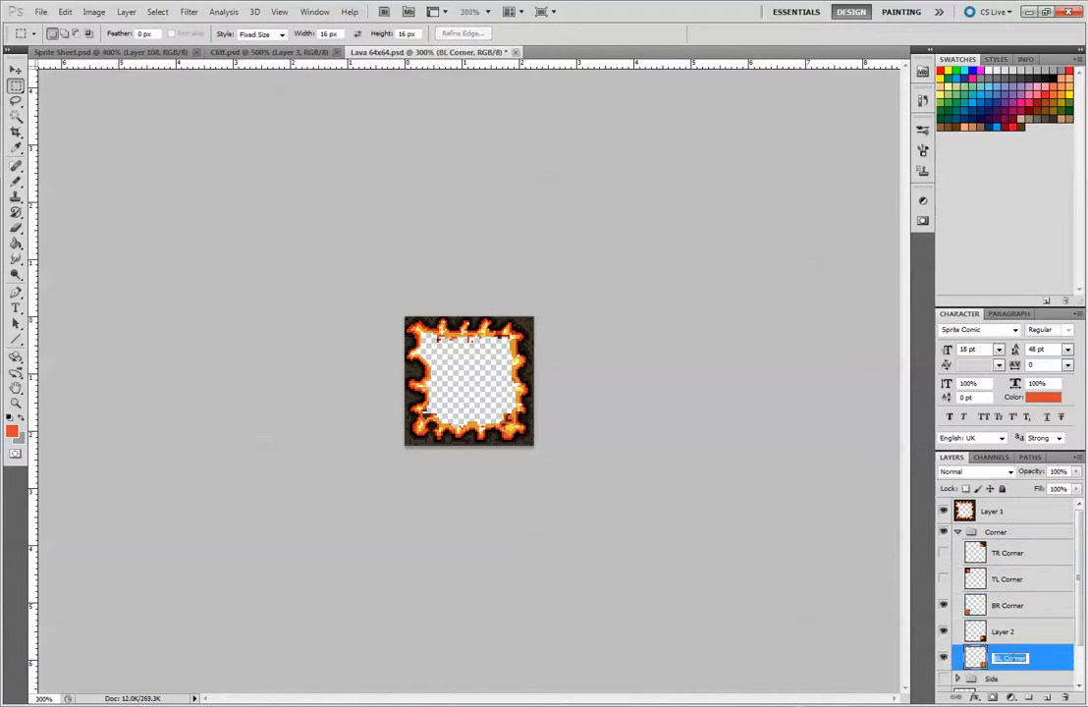
click(1014, 634)
double_click(1002, 632)
text(BL Corne)
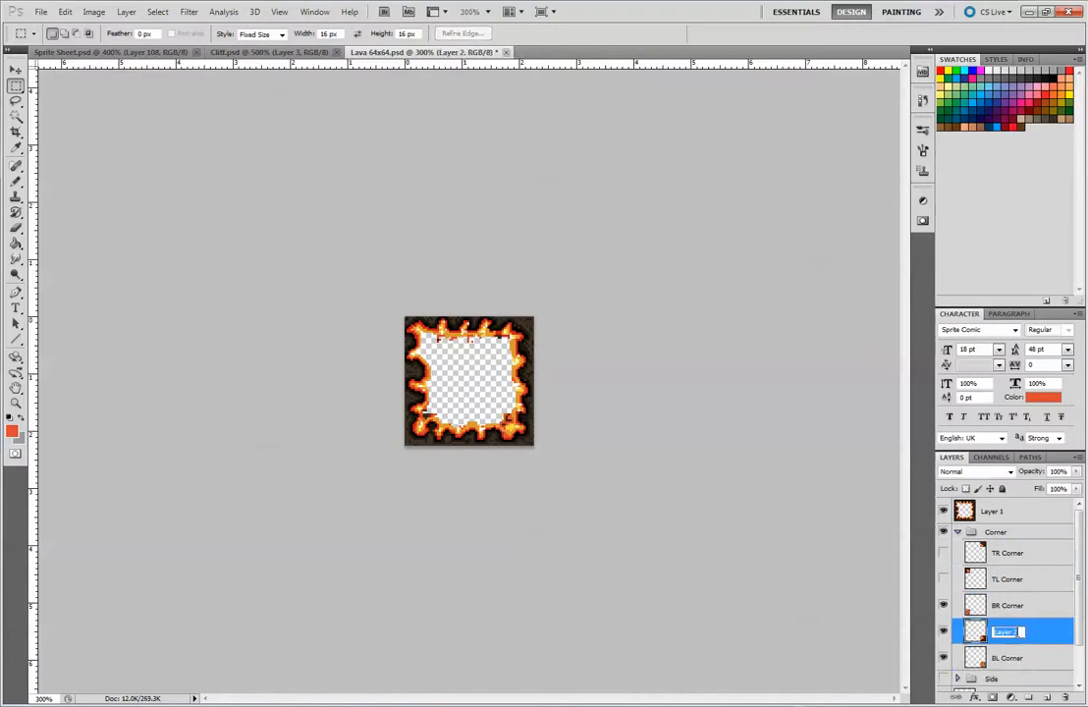
text(r)
key(Return)
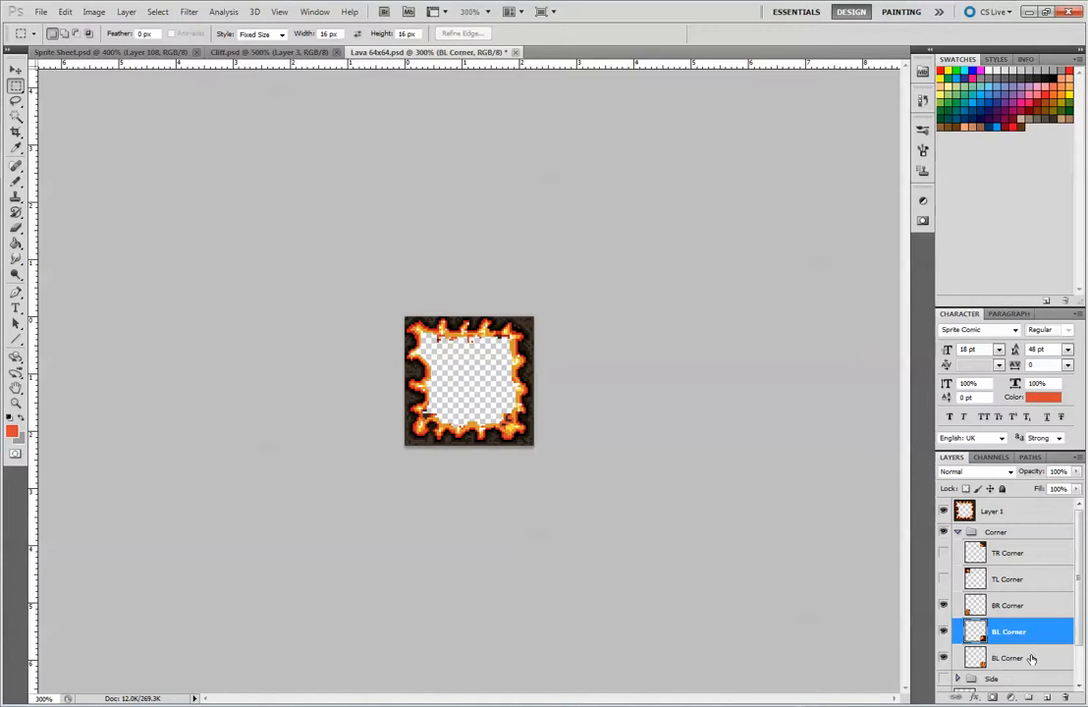
Merge the two BL Corner layers into one.
shift+click(1034, 657)
right_click(1033, 656)
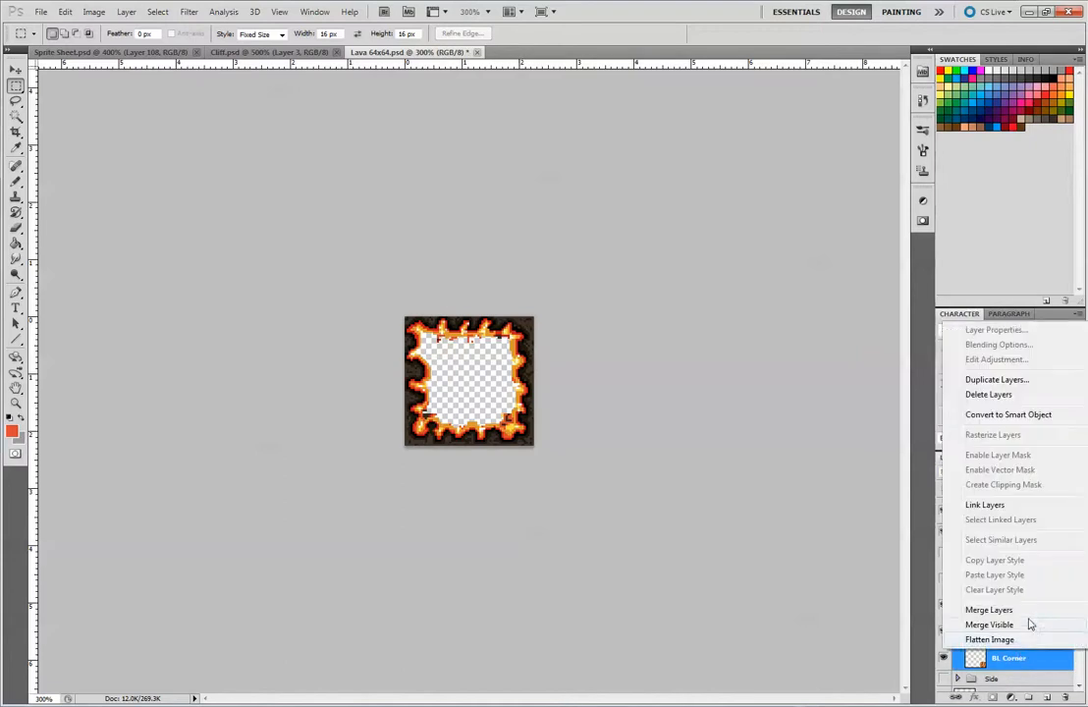
click(1034, 609)
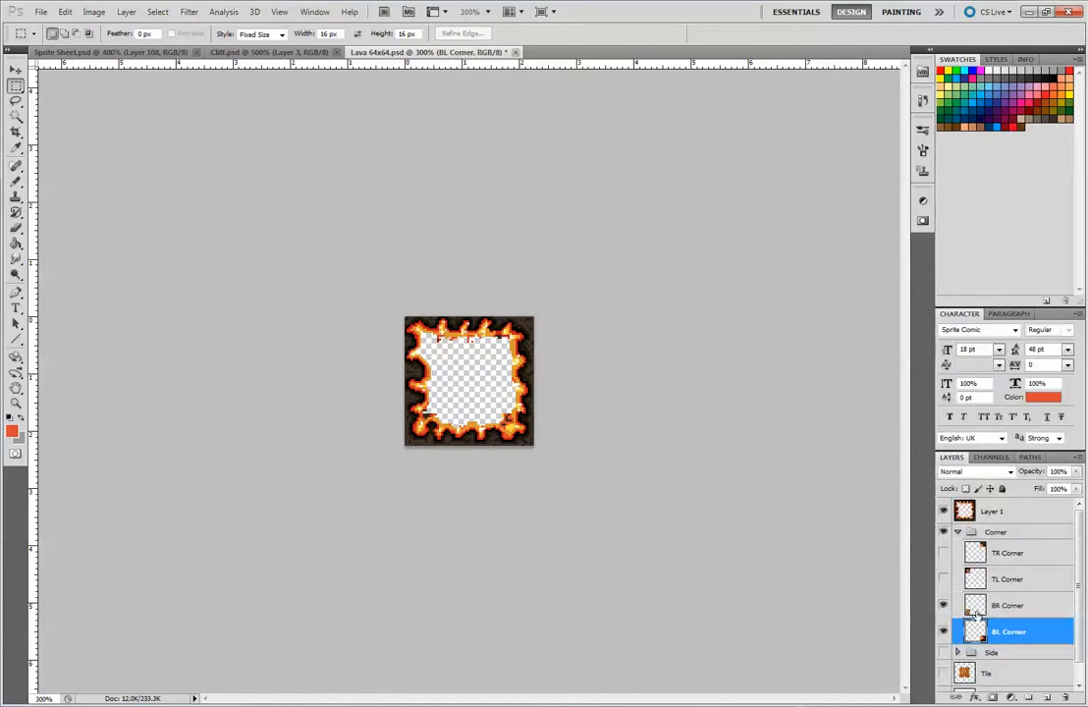
Make the BR Corner layer active and try to place a 16 × 16 px selection at the tile's left edge.
click(1008, 607)
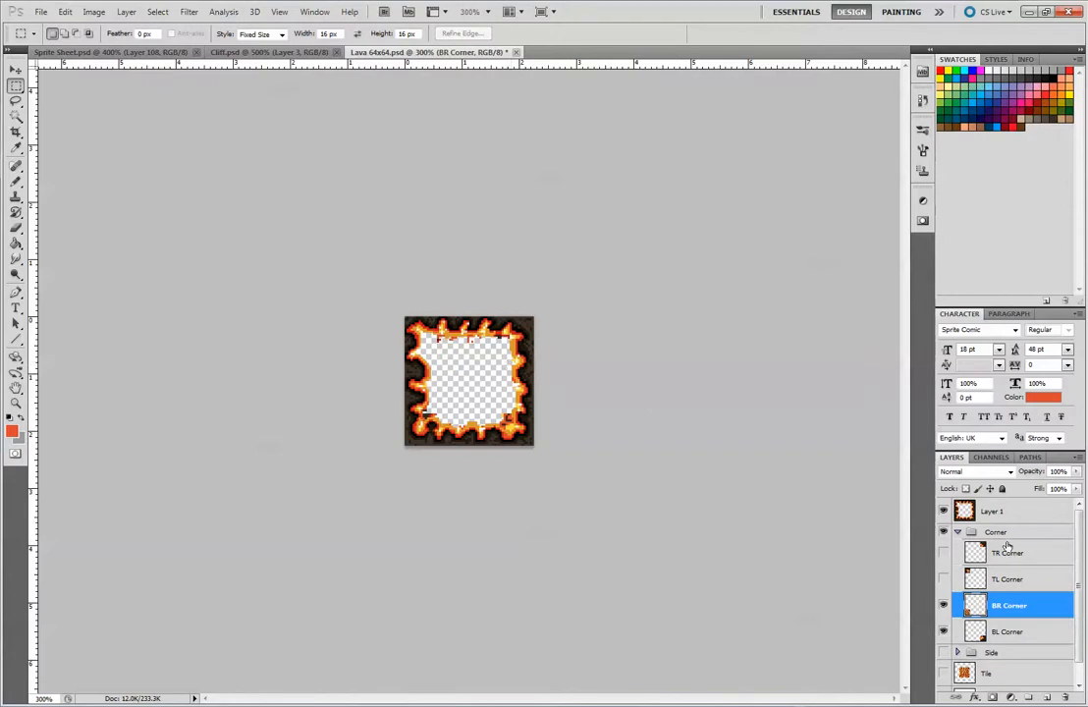
scroll(1012, 592, down, 1)
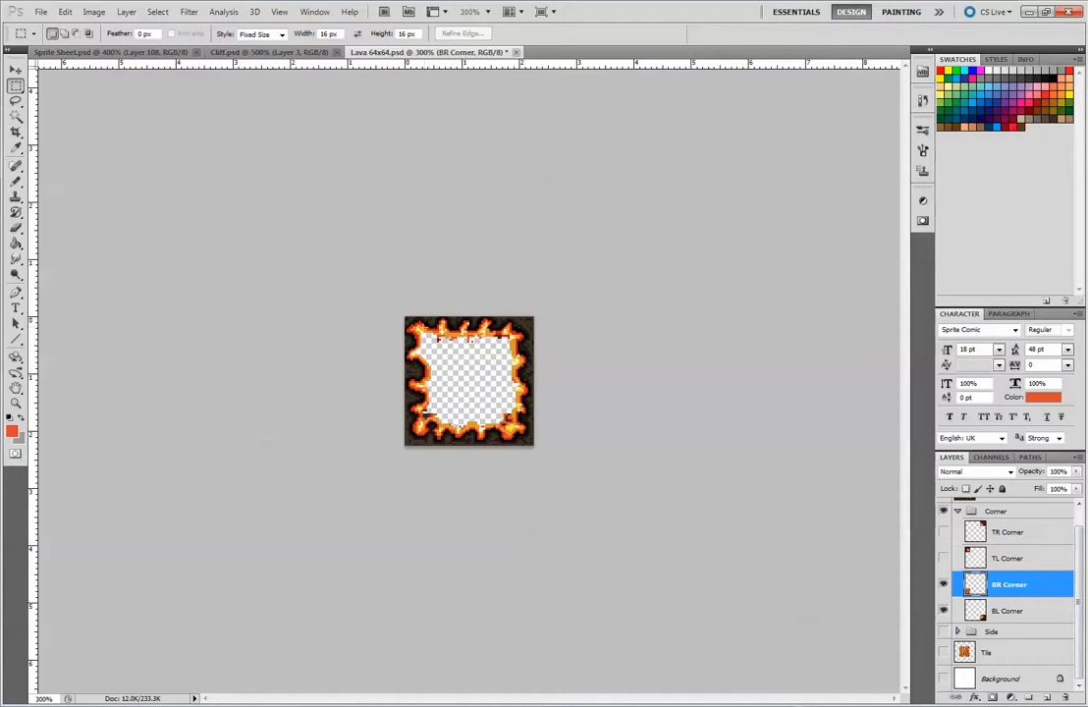
click(404, 351)
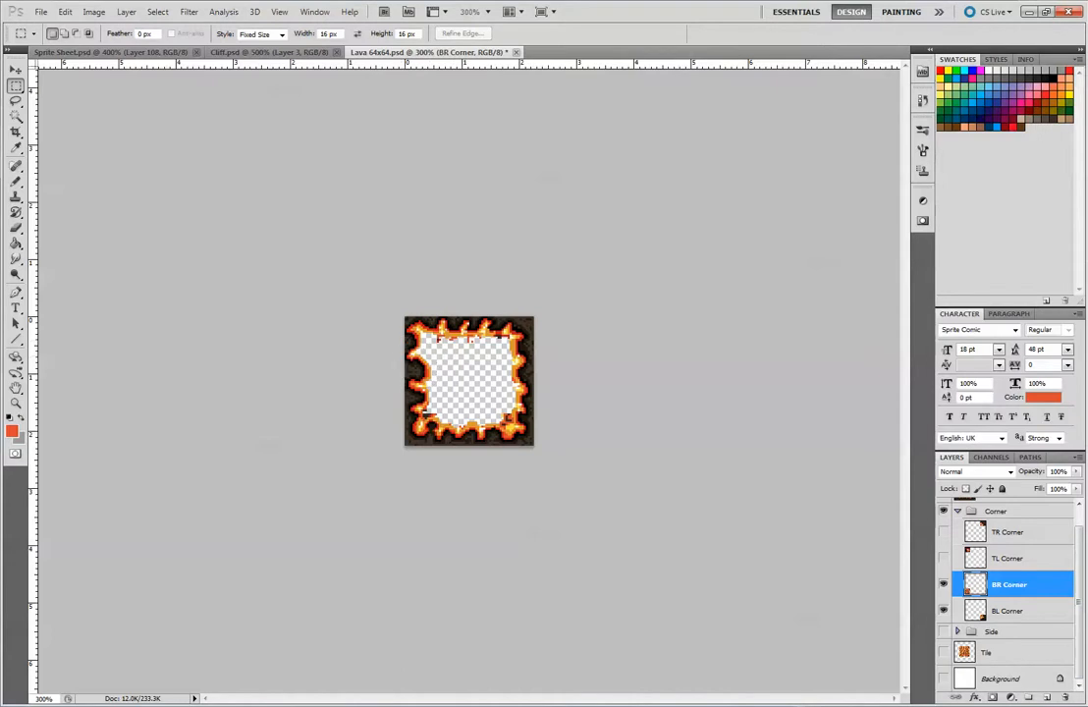